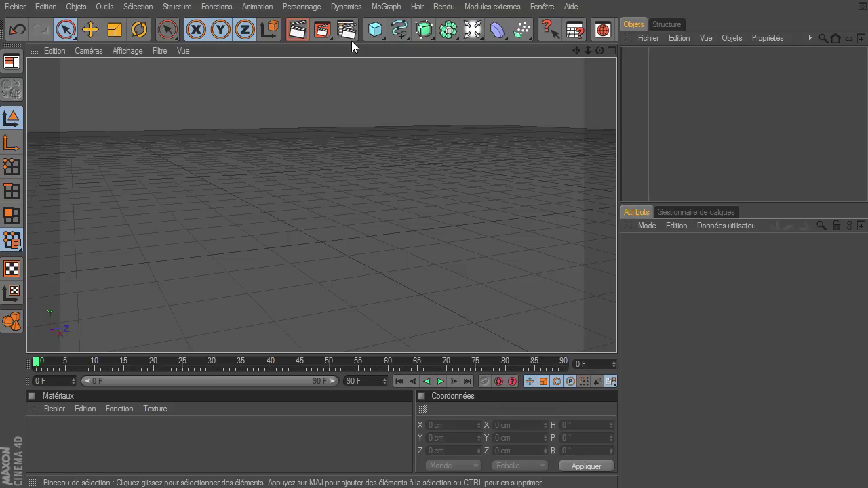
# Step: Add Sphere primitives and slide one sphere sideways along X
pyautogui.click(375, 29)
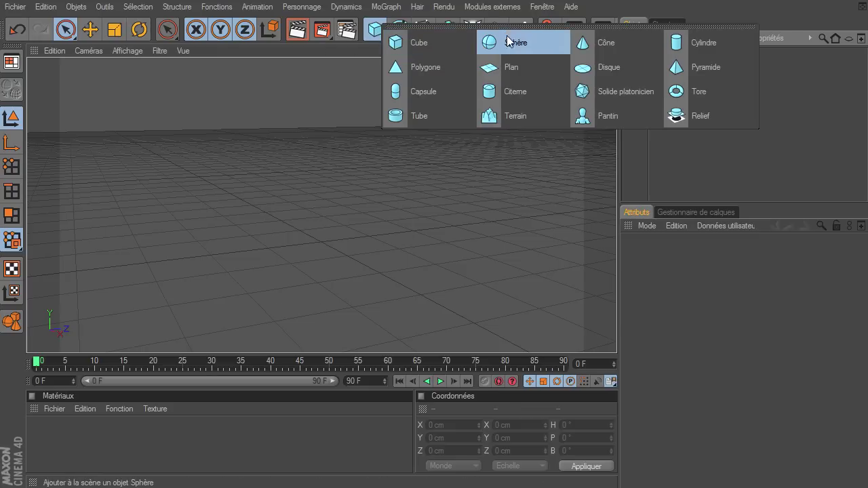
pyautogui.click(509, 42)
pyautogui.moveTo(648, 74)
pyautogui.mouseDown()
pyautogui.moveTo(667, 74)
pyautogui.moveTo(653, 87)
pyautogui.mouseUp()
pyautogui.moveTo(374, 245); pyautogui.dragTo(423, 246)
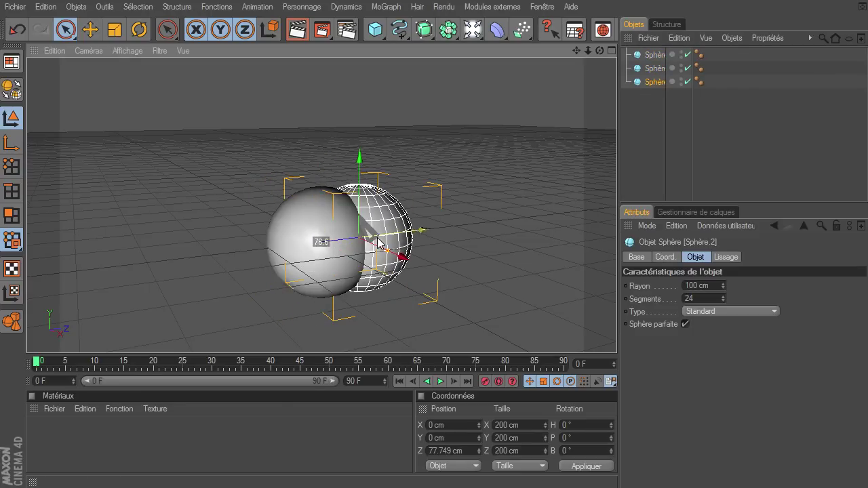
# Step: Lift Sphère.1 on top and shrink it to about 73 cm; shrink Sphère.2 to about 66 cm
pyautogui.click(644, 67)
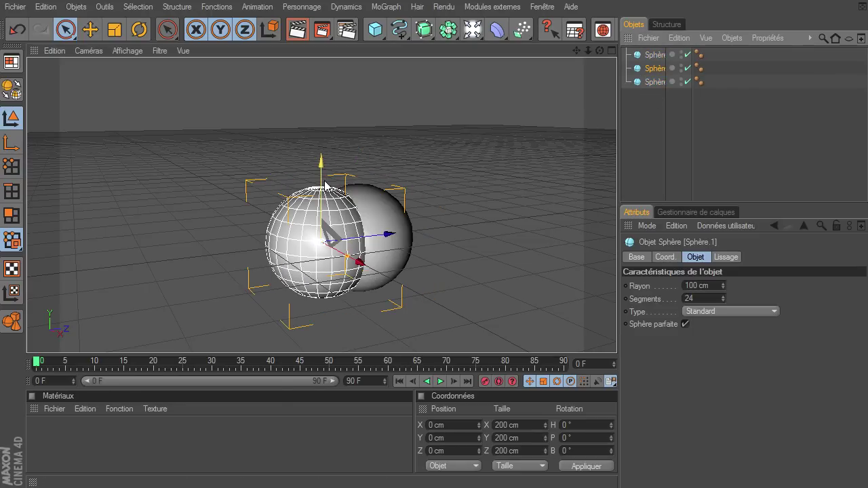
pyautogui.moveTo(322, 183); pyautogui.dragTo(322, 109)
pyautogui.moveTo(724, 286); pyautogui.dragTo(706, 285)
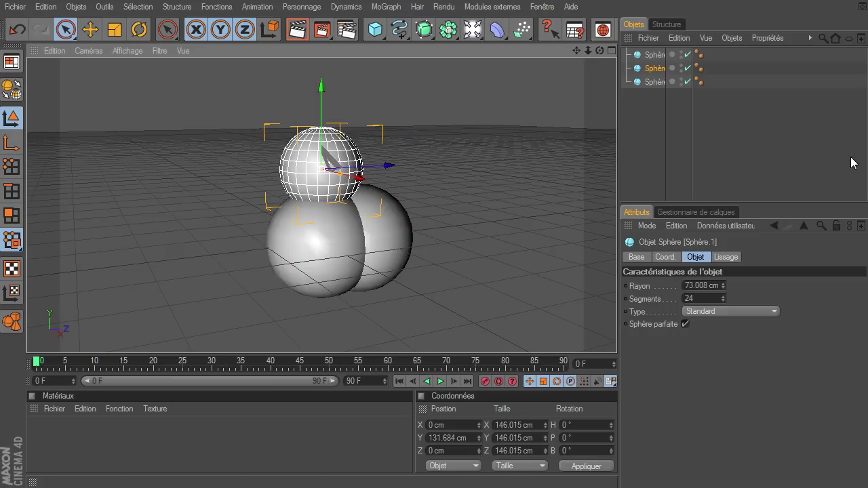
pyautogui.click(654, 83)
pyautogui.moveTo(390, 248); pyautogui.dragTo(380, 244)
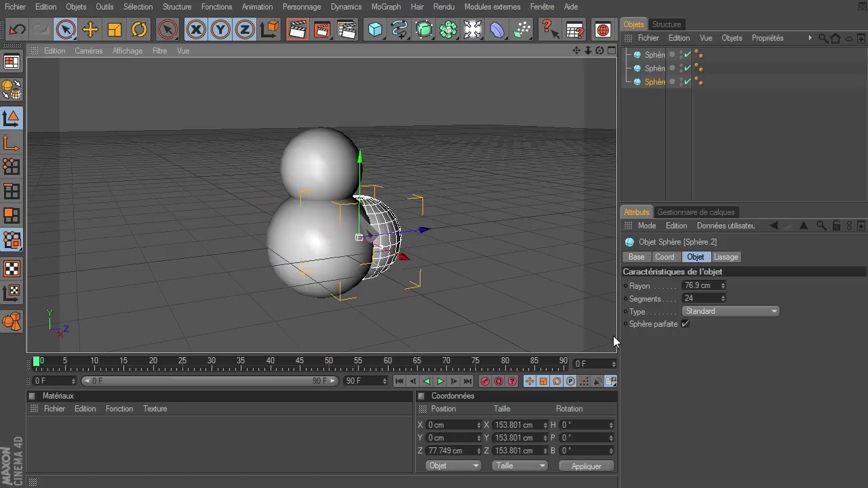
pyautogui.click(448, 29)
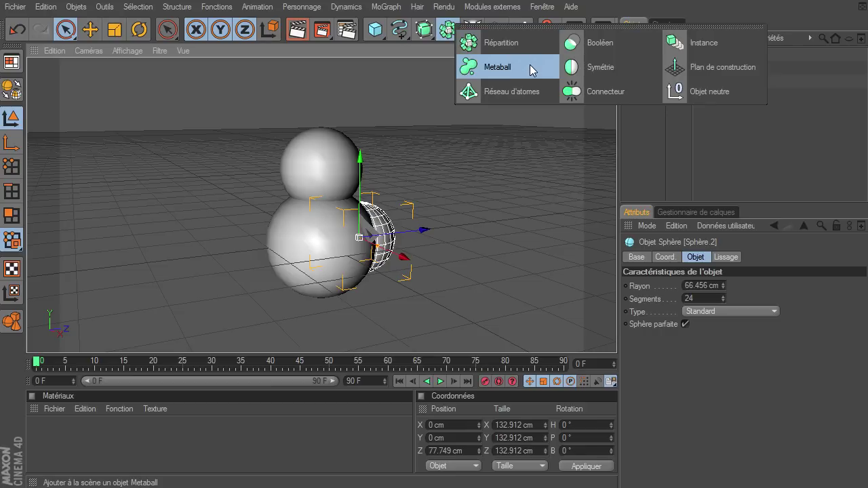
# Step: Add a Metaball, parent the three spheres under it, and lower its view subdivision
pyautogui.click(526, 65)
pyautogui.moveTo(657, 87)
pyautogui.mouseDown()
pyautogui.moveTo(667, 66)
pyautogui.moveTo(655, 55)
pyautogui.mouseUp()
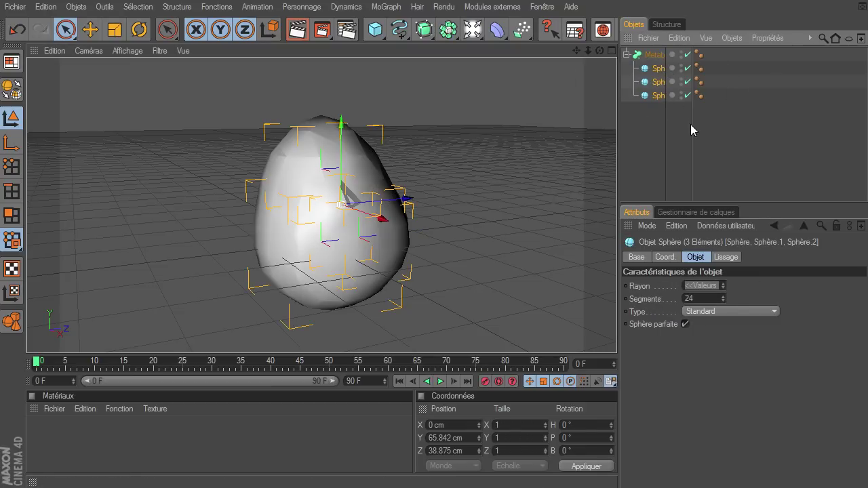
pyautogui.moveTo(693, 131); pyautogui.dragTo(724, 119)
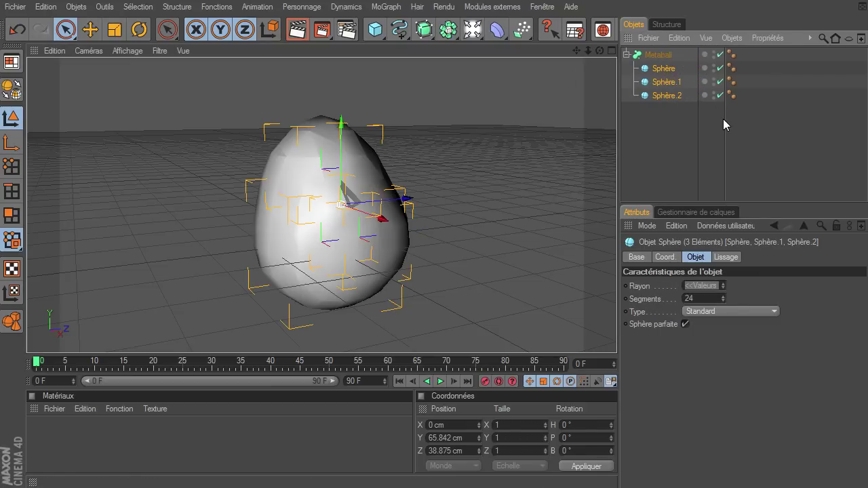
pyautogui.click(654, 57)
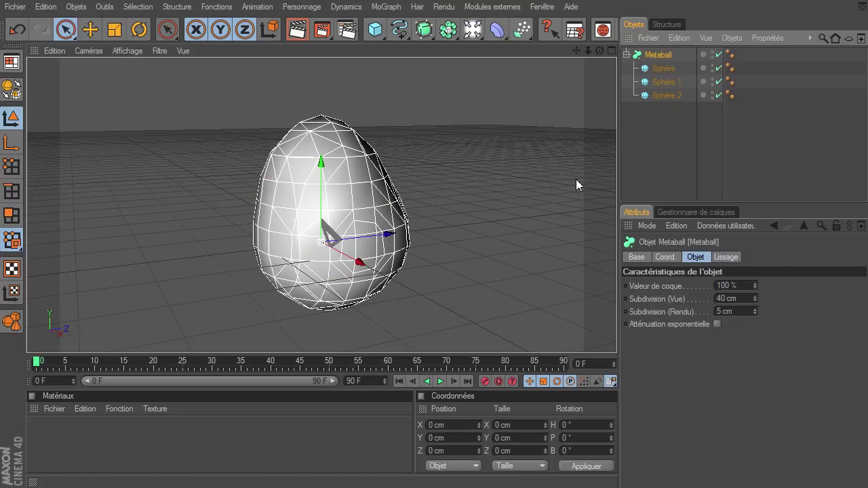
pyautogui.doubleClick(725, 299)
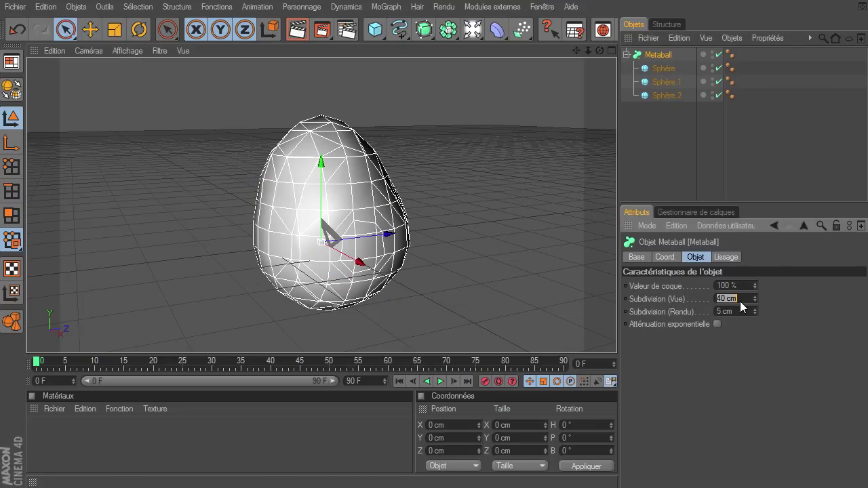
pyautogui.write('10')
# Step: Move Sphère and Sphère.2 apart to stretch the blob into an elongated shape
pyautogui.click(663, 68)
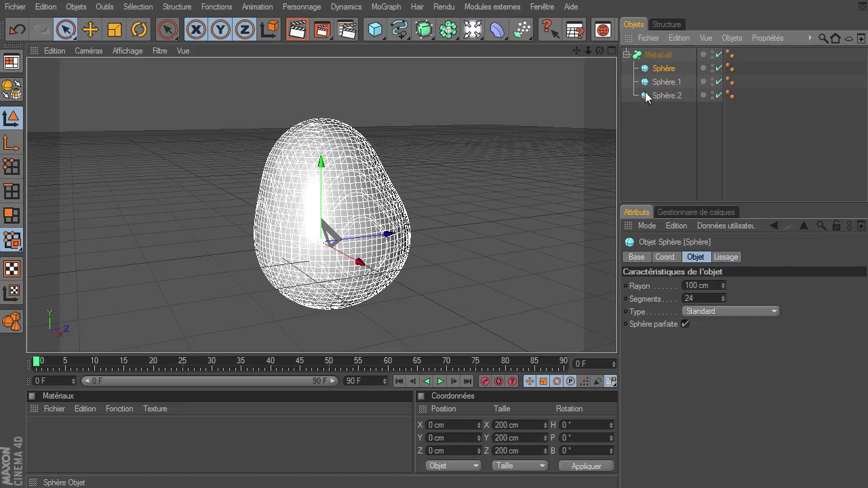
pyautogui.moveTo(382, 241)
pyautogui.mouseDown()
pyautogui.moveTo(319, 242)
pyautogui.moveTo(618, 341)
pyautogui.moveTo(228, 223)
pyautogui.mouseUp()
pyautogui.click(674, 82)
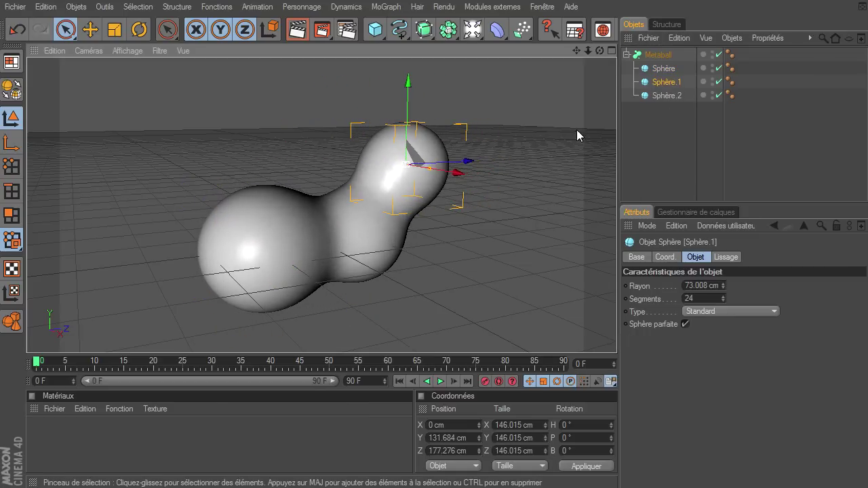
pyautogui.moveTo(599, 50); pyautogui.dragTo(620, 342)
pyautogui.click(668, 95)
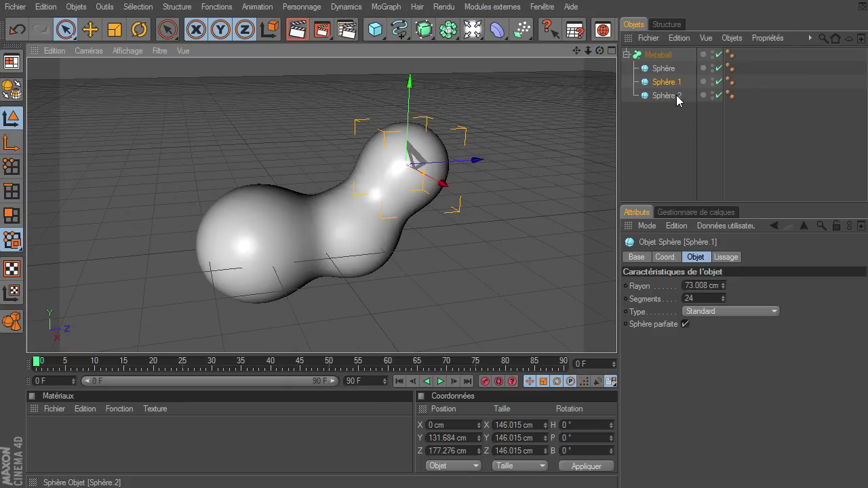
pyautogui.moveTo(384, 259)
pyautogui.mouseDown()
pyautogui.moveTo(593, 338)
pyautogui.moveTo(374, 186)
pyautogui.mouseUp()
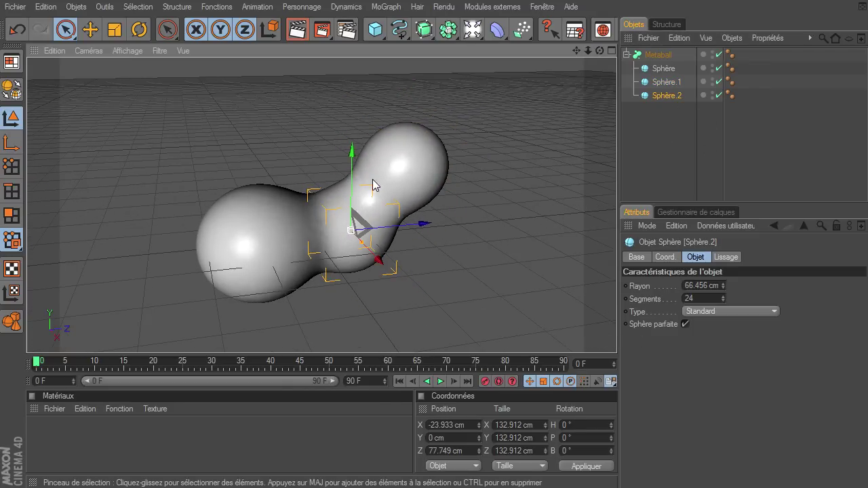
# Step: Raise Sphère.2 to form a peanut-shaped blob, then reselect the Metaball
pyautogui.moveTo(347, 154); pyautogui.dragTo(432, 191)
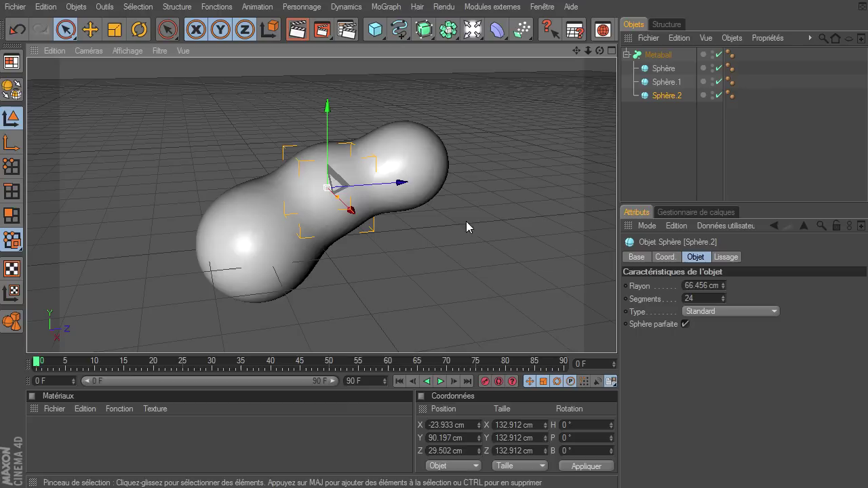
pyautogui.click(670, 120)
pyautogui.click(654, 58)
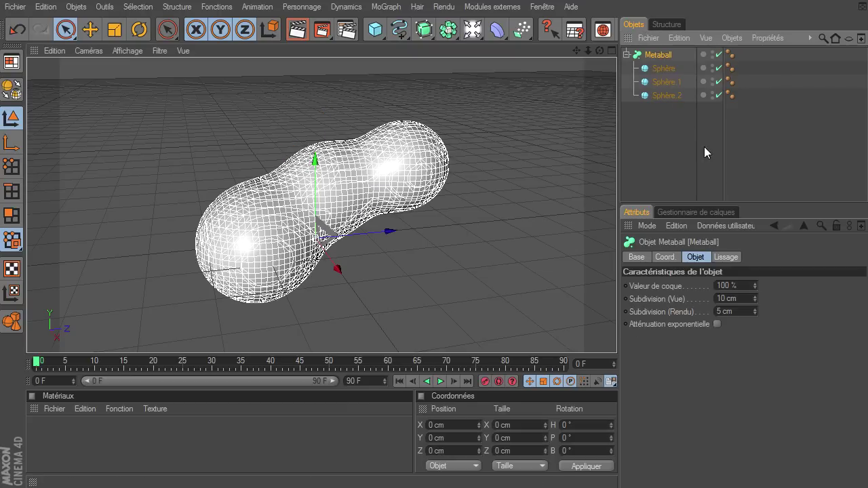
# Step: Delete the Metaball together with its spheres
pyautogui.press('Delete')
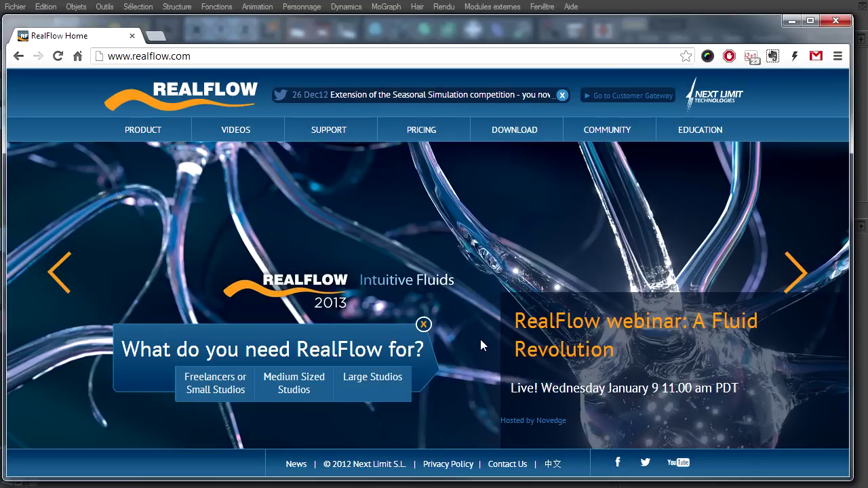
# Step: Open RealFlow's Pricing page and scroll to the $3995 / €2995 price table
pyautogui.click(139, 129)
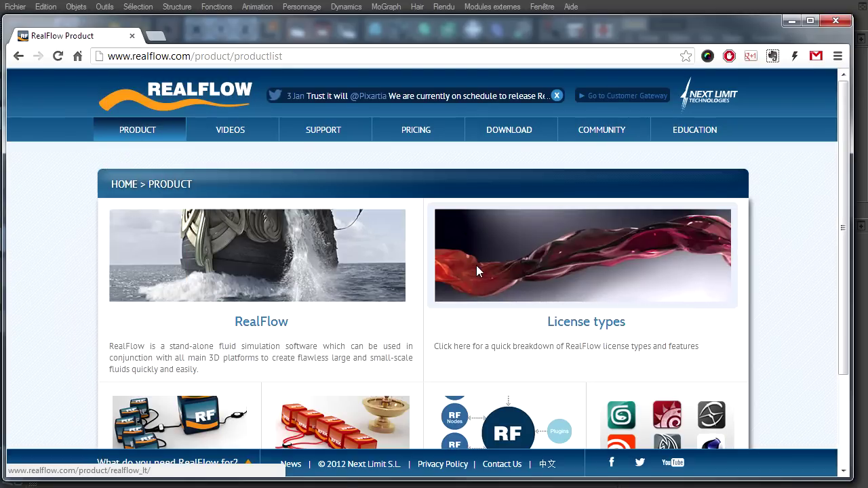
pyautogui.click(409, 128)
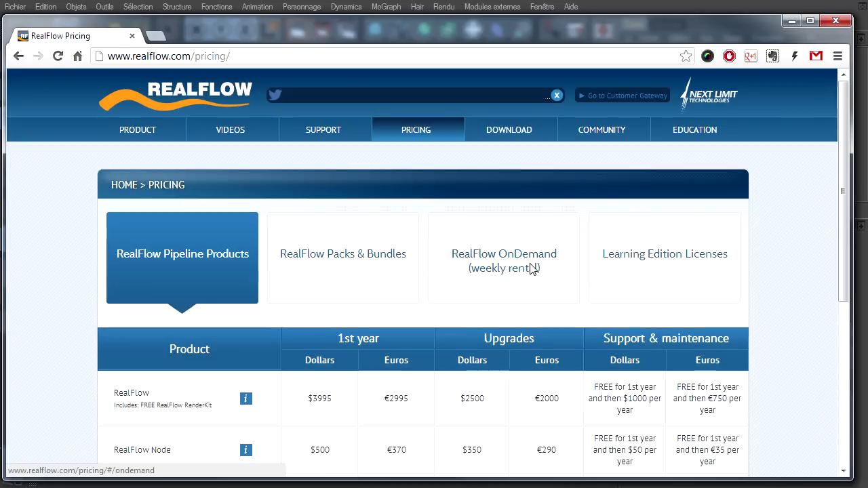
pyautogui.scroll(-2, 395, 410)
pyautogui.moveTo(411, 266); pyautogui.dragTo(377, 275)
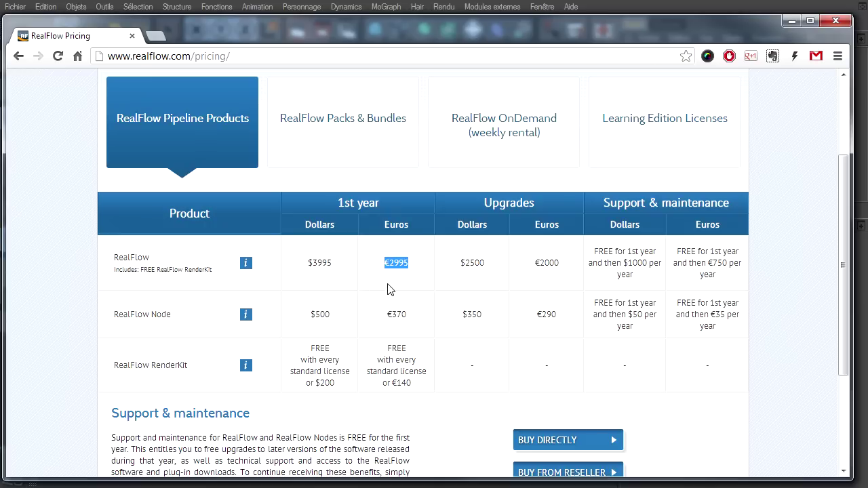
pyautogui.click(428, 278)
# Step: Select the €2995 price, then browse the RealFlow in Movies page
pyautogui.doubleClick(397, 265)
pyautogui.scroll(2, 420, 273)
pyautogui.click(226, 151)
pyautogui.scroll(-2, 514, 309)
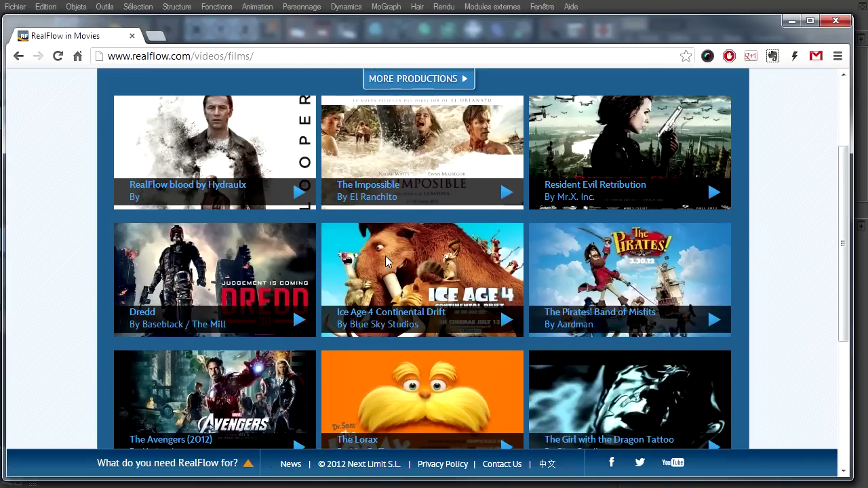
pyautogui.scroll(2, 403, 313)
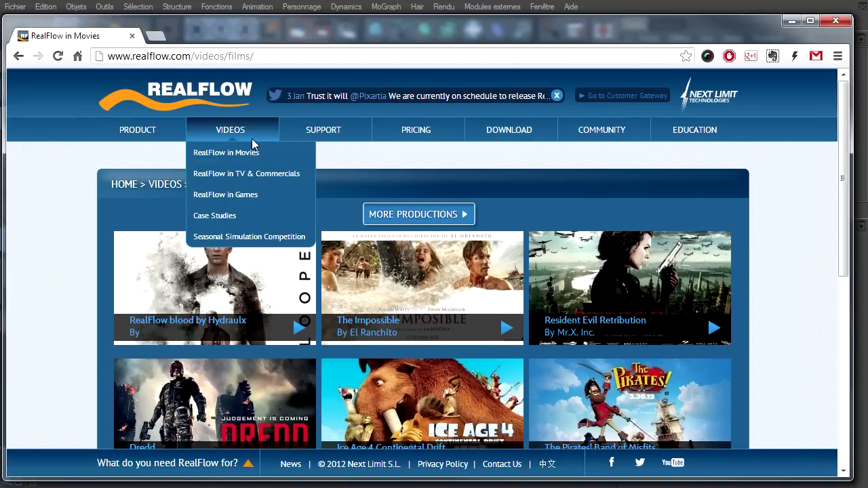
# Step: Browse the TV & Commercials and Seasonal Simulation Competition pages, then return to Products
pyautogui.click(246, 175)
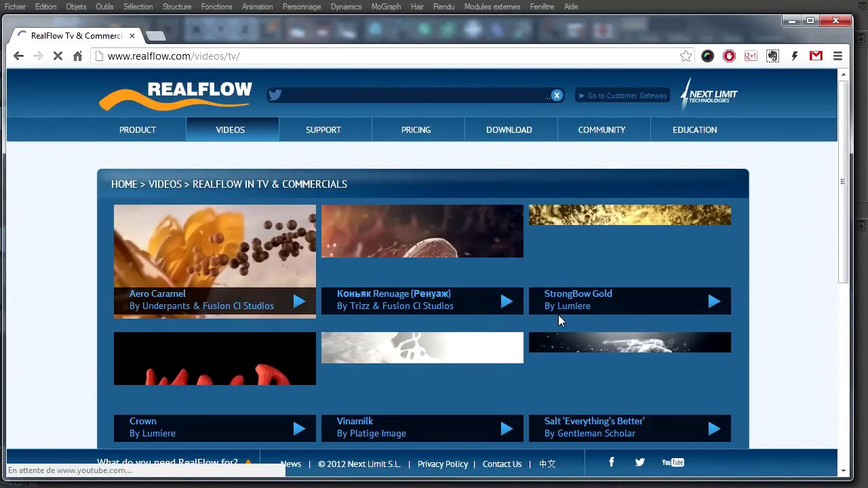
pyautogui.scroll(-3, 497, 331)
pyautogui.scroll(3, 496, 329)
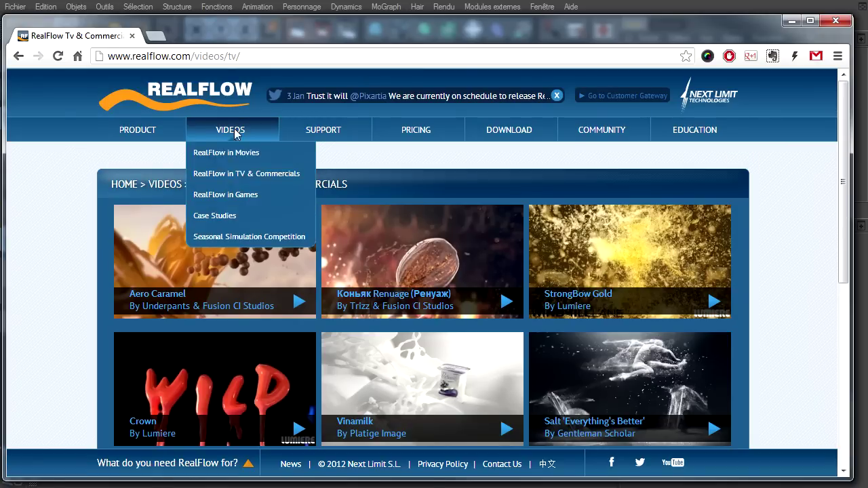
pyautogui.click(232, 234)
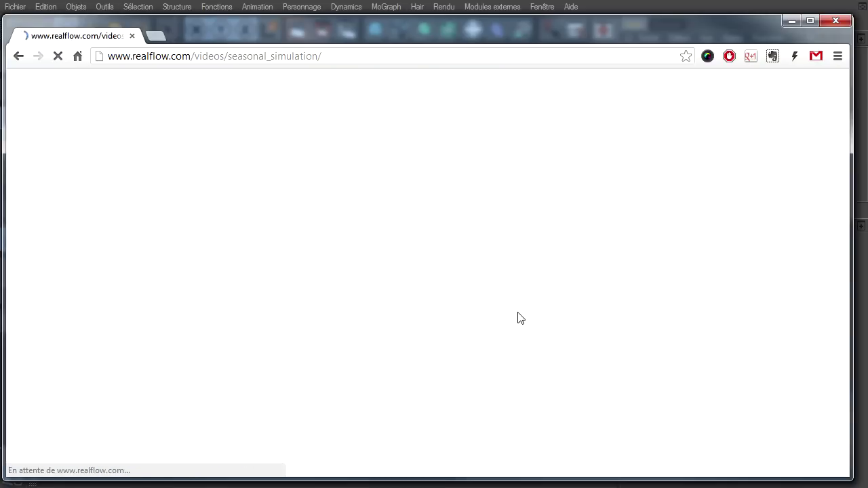
pyautogui.scroll(-2, 384, 315)
pyautogui.scroll(2, 388, 314)
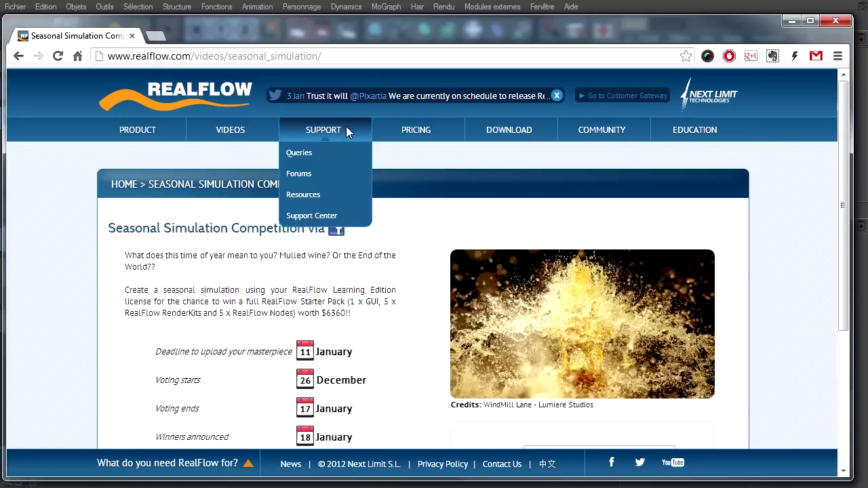
pyautogui.click(143, 132)
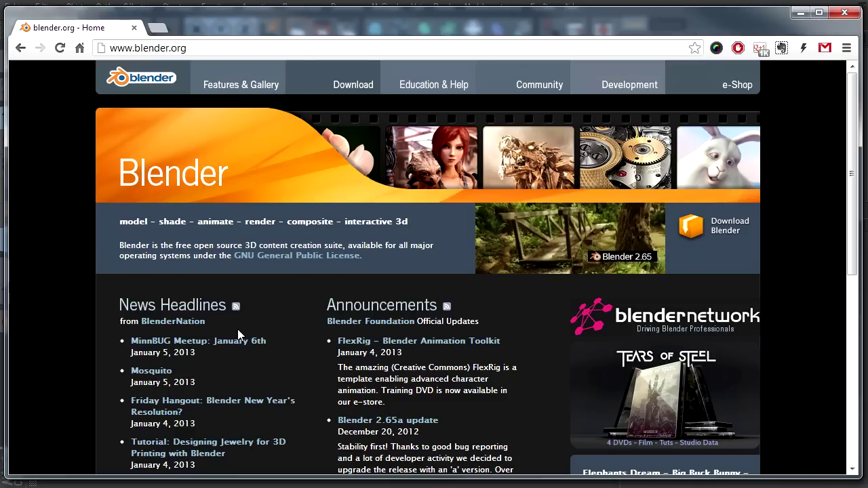
# Step: Scroll through blender.org's Features & Gallery page
pyautogui.click(229, 86)
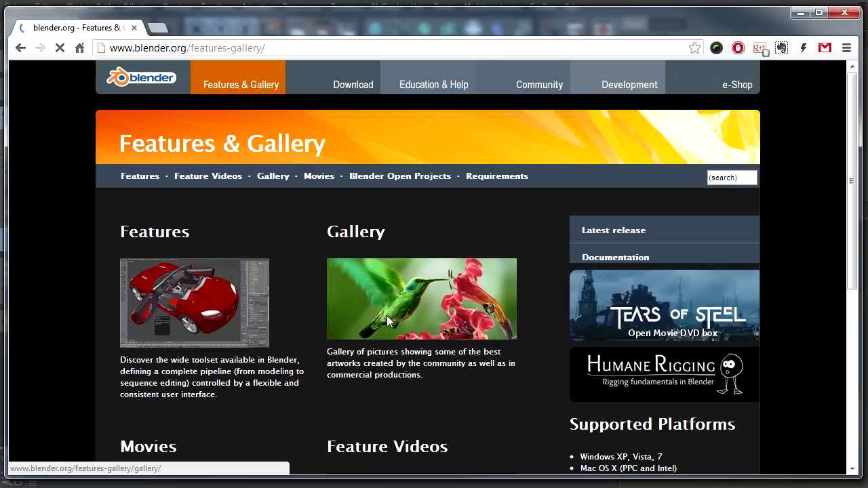
pyautogui.scroll(-1, 386, 318)
pyautogui.scroll(-1, 334, 346)
pyautogui.scroll(-2, 409, 260)
pyautogui.scroll(-1, 410, 261)
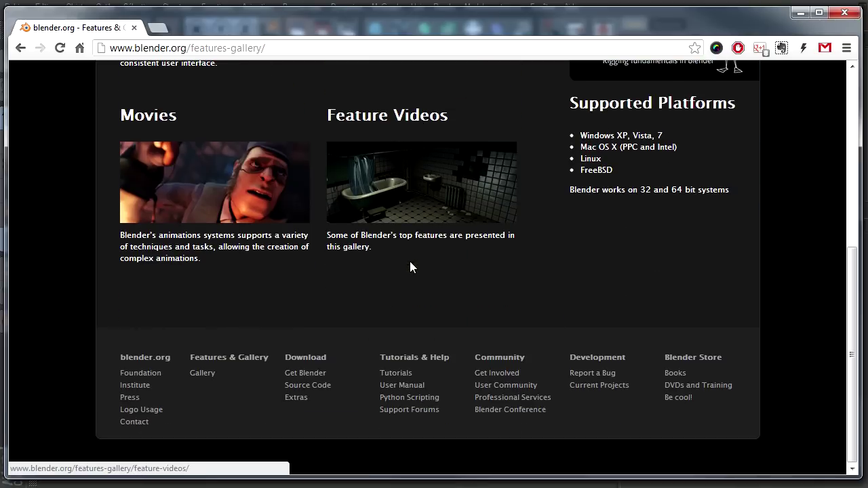
pyautogui.scroll(5, 398, 258)
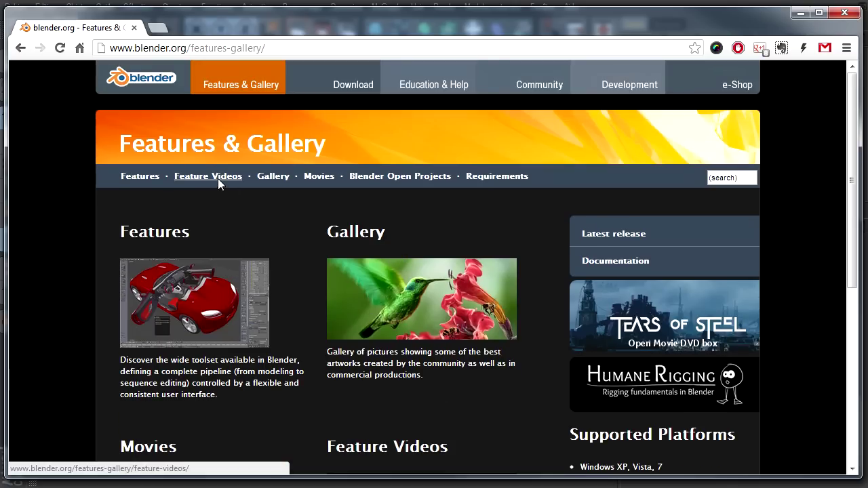
# Step: Scroll down through the Art Gallery community renders and back up to the top
pyautogui.click(273, 176)
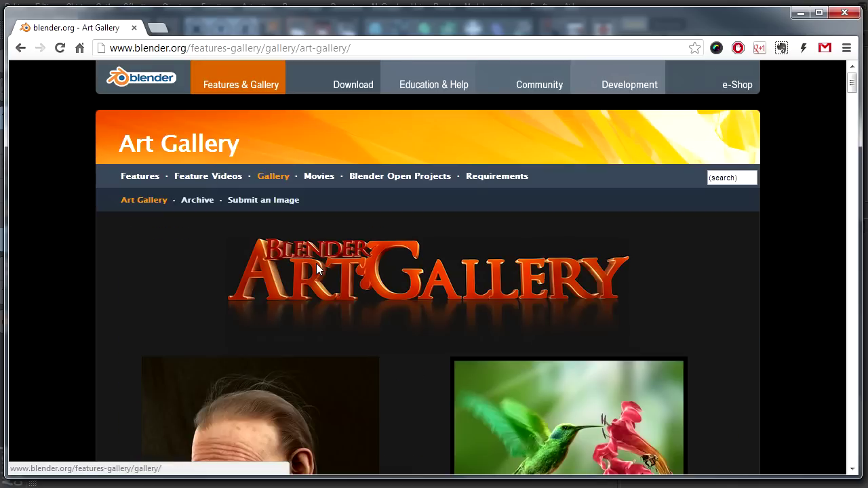
pyautogui.scroll(-5, 338, 308)
pyautogui.scroll(-3, 424, 330)
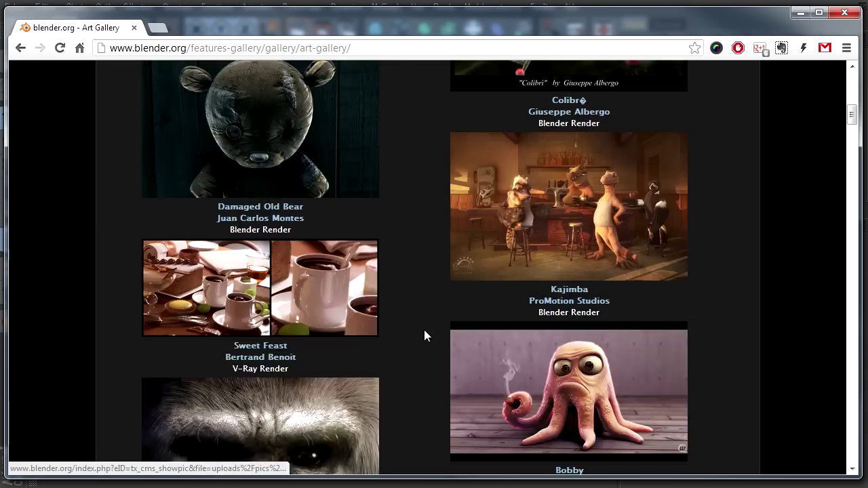
pyautogui.scroll(-3, 423, 331)
pyautogui.scroll(-3, 423, 332)
pyautogui.scroll(-5, 422, 332)
pyautogui.scroll(-3, 423, 332)
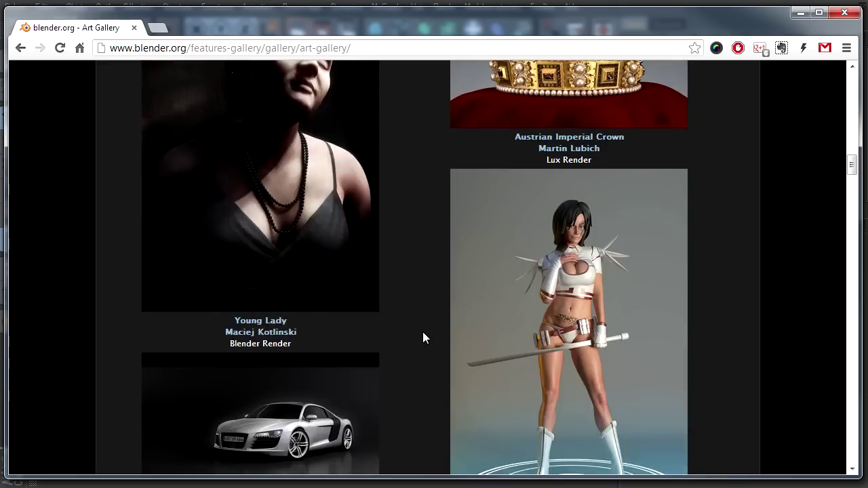
pyautogui.scroll(-4, 423, 332)
pyautogui.scroll(-3, 422, 332)
pyautogui.scroll(-7, 421, 332)
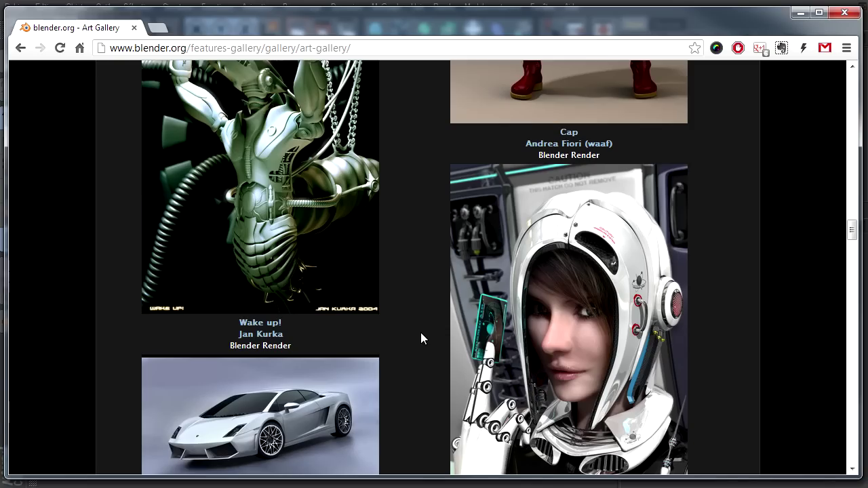
pyautogui.scroll(-3, 421, 335)
pyautogui.scroll(-5, 421, 343)
pyautogui.scroll(-5, 420, 343)
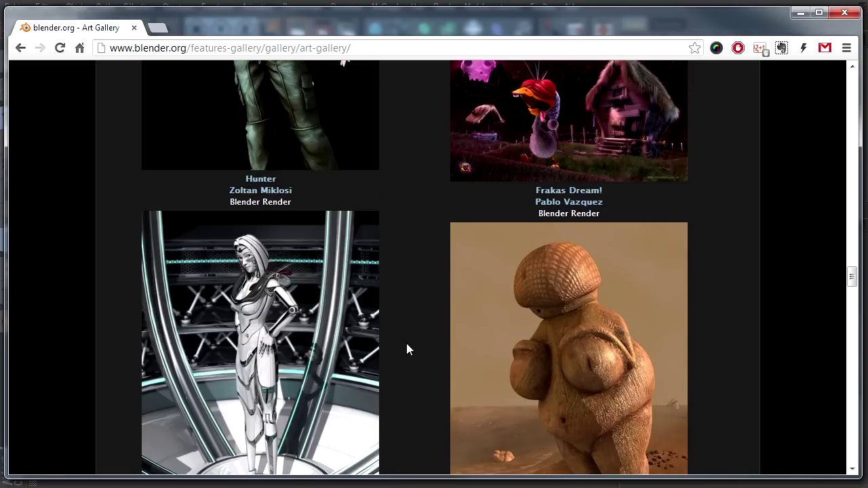
pyautogui.scroll(-2, 404, 350)
pyautogui.scroll(-3, 400, 354)
pyautogui.scroll(-5, 403, 357)
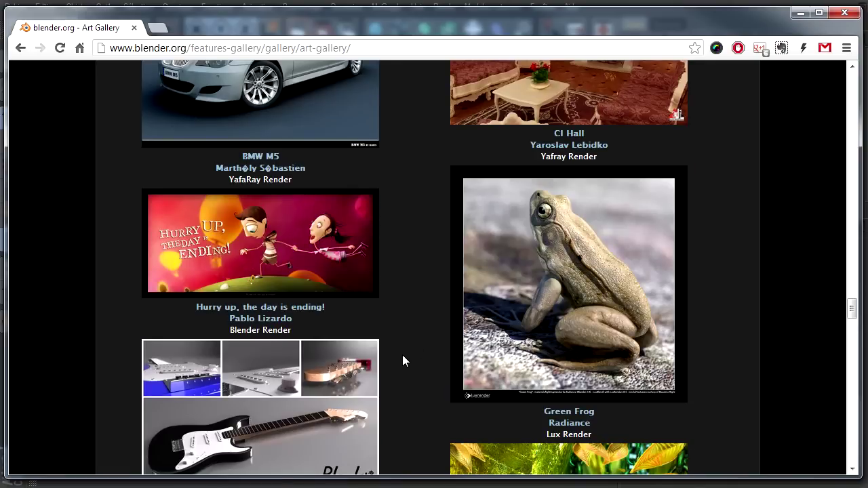
pyautogui.scroll(-4, 403, 359)
pyautogui.scroll(-5, 421, 365)
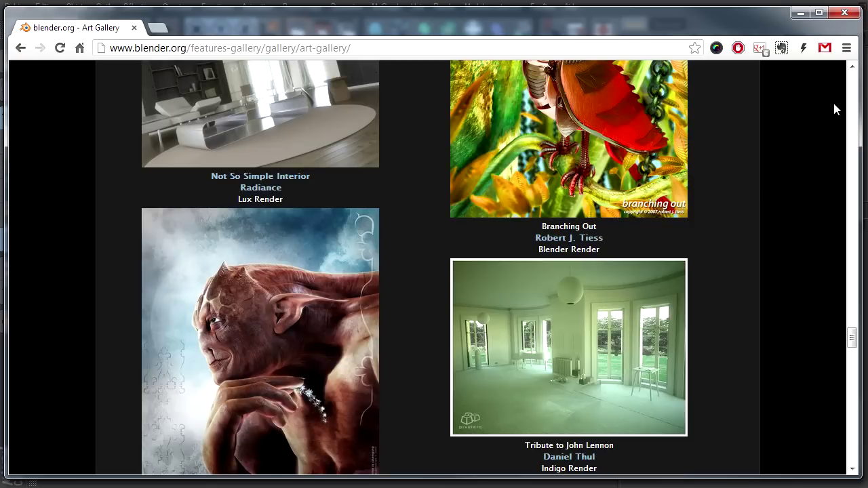
pyautogui.click(853, 82)
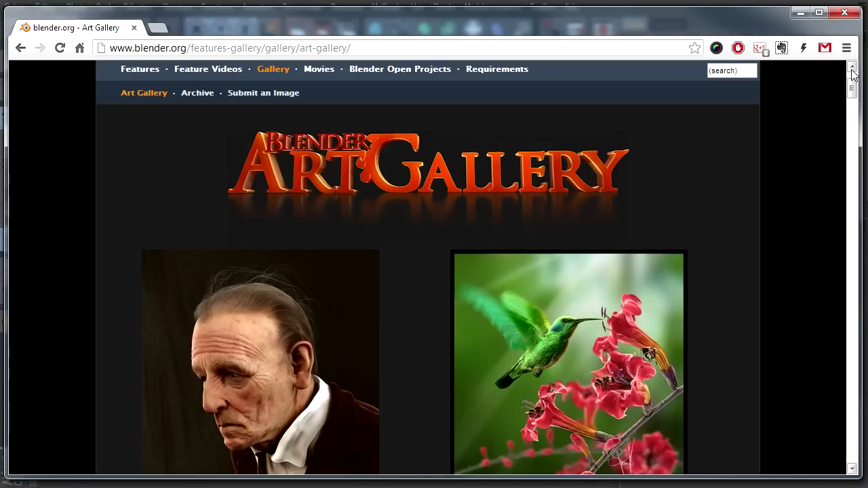
pyautogui.scroll(1, 852, 85)
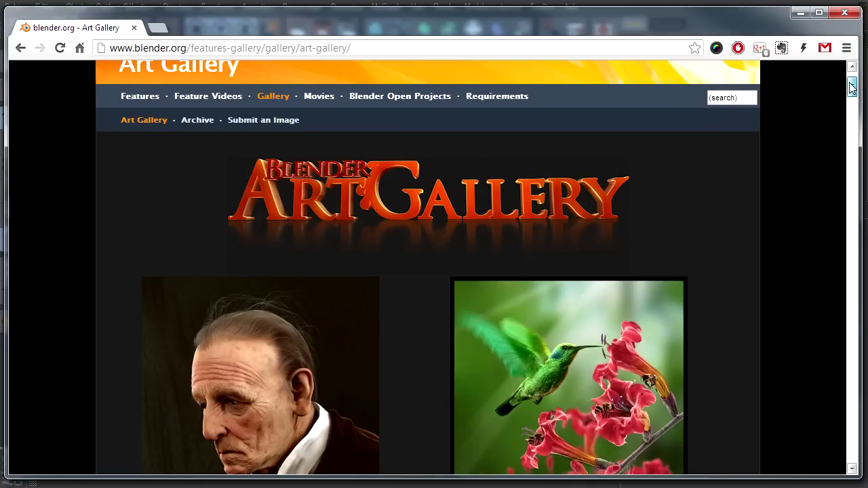
pyautogui.scroll(2, 852, 87)
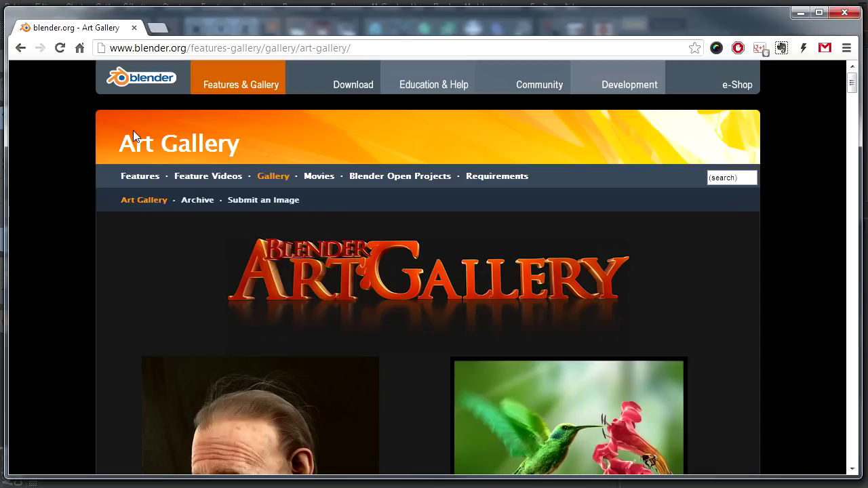
pyautogui.click(237, 178)
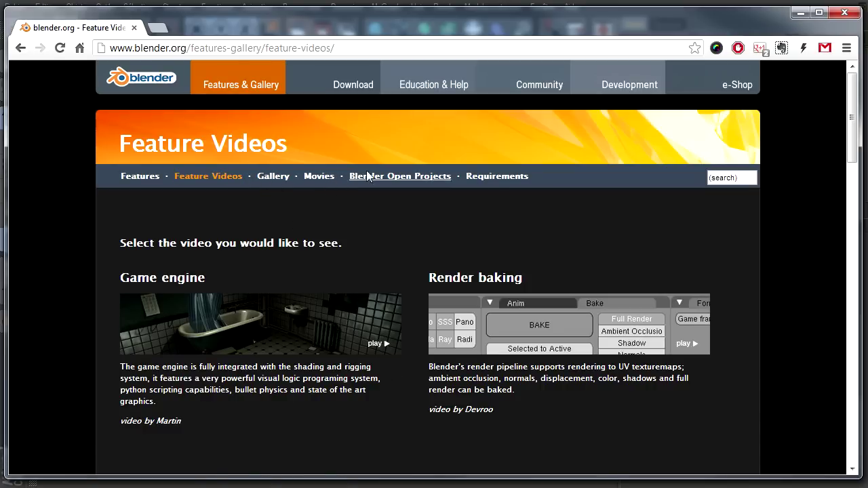
# Step: Scroll blender.org's Features page down to the Physics and Particles and Shading sections
pyautogui.click(140, 178)
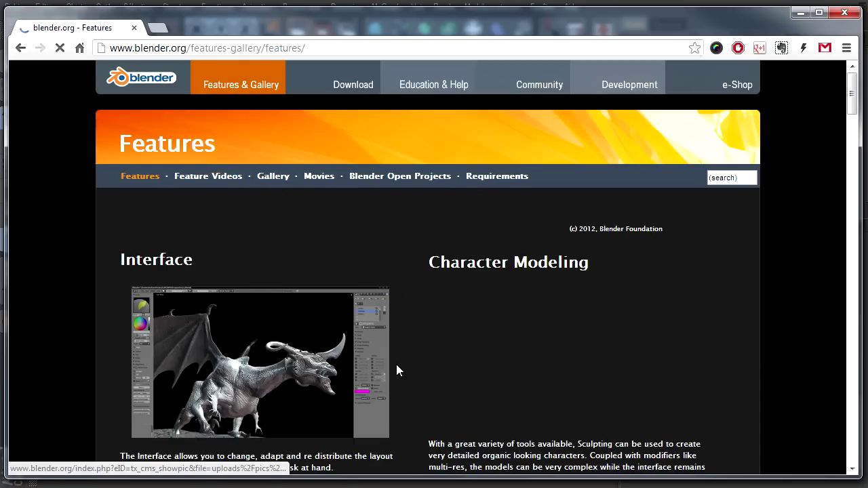
pyautogui.scroll(-2, 394, 365)
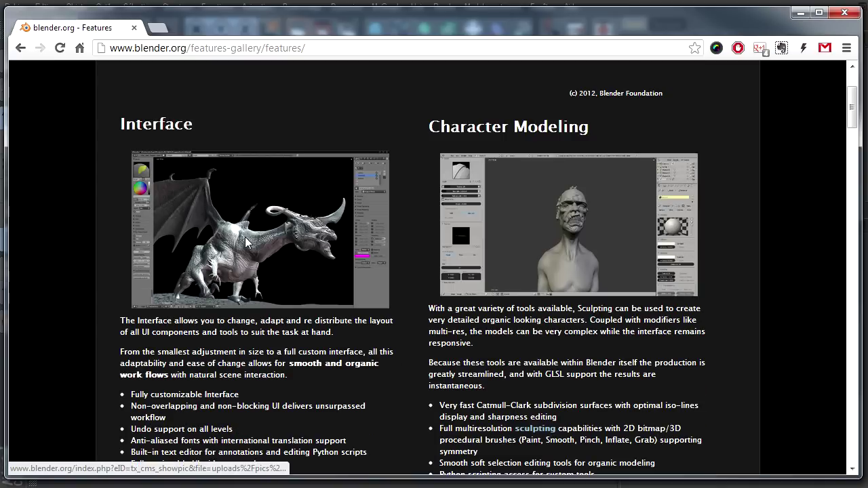
pyautogui.scroll(-1, 296, 251)
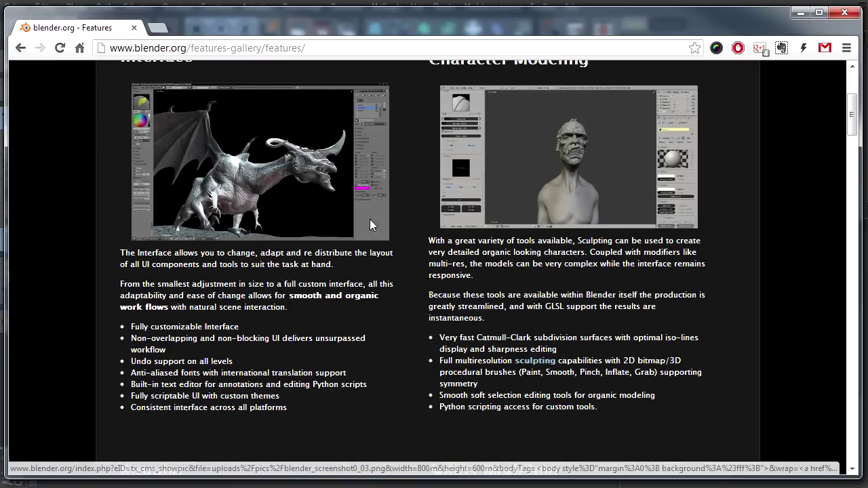
pyautogui.scroll(-1, 369, 219)
pyautogui.scroll(-3, 546, 239)
pyautogui.scroll(-3, 547, 239)
pyautogui.scroll(-4, 516, 255)
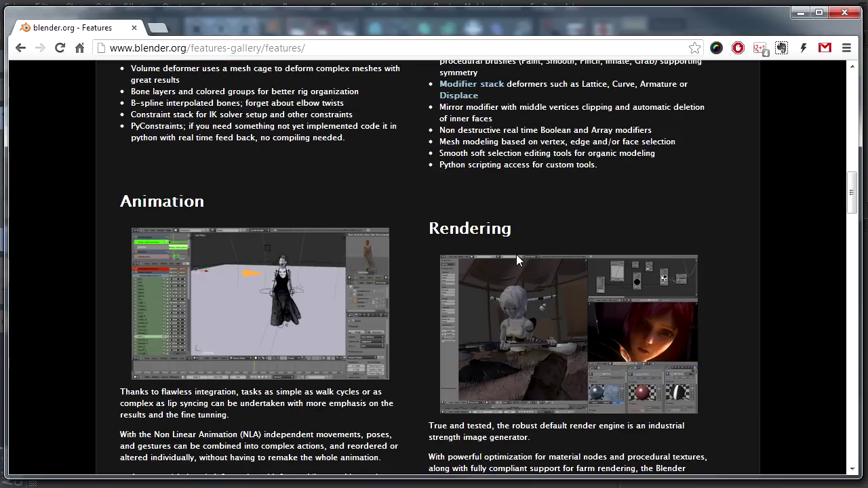
pyautogui.scroll(-4, 516, 254)
pyautogui.scroll(4, 465, 293)
pyautogui.scroll(-3, 435, 332)
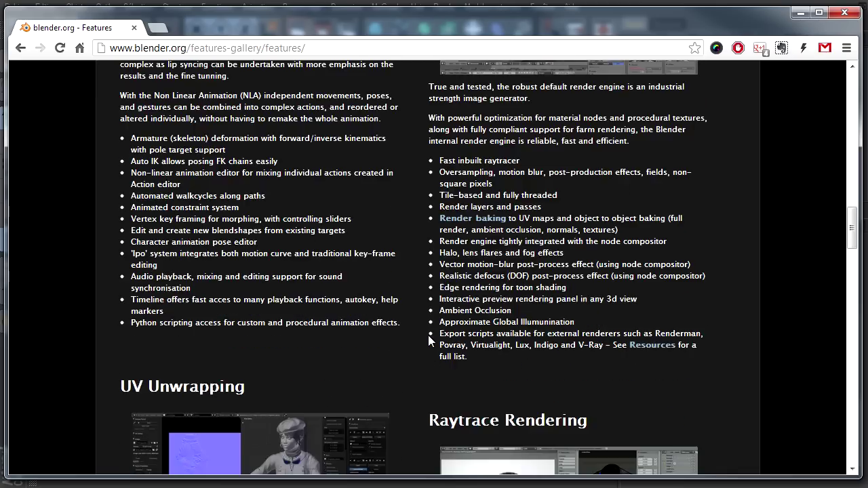
pyautogui.scroll(-3, 427, 336)
pyautogui.scroll(-4, 420, 346)
pyautogui.scroll(-4, 421, 342)
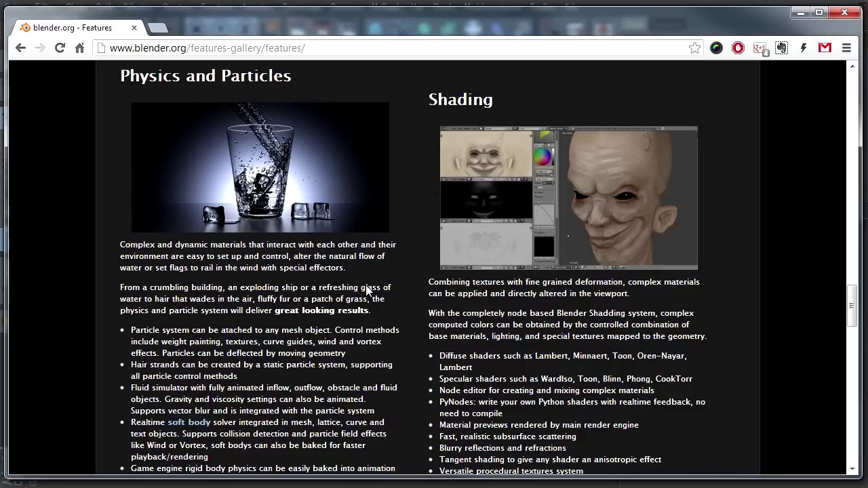
pyautogui.scroll(-1, 377, 384)
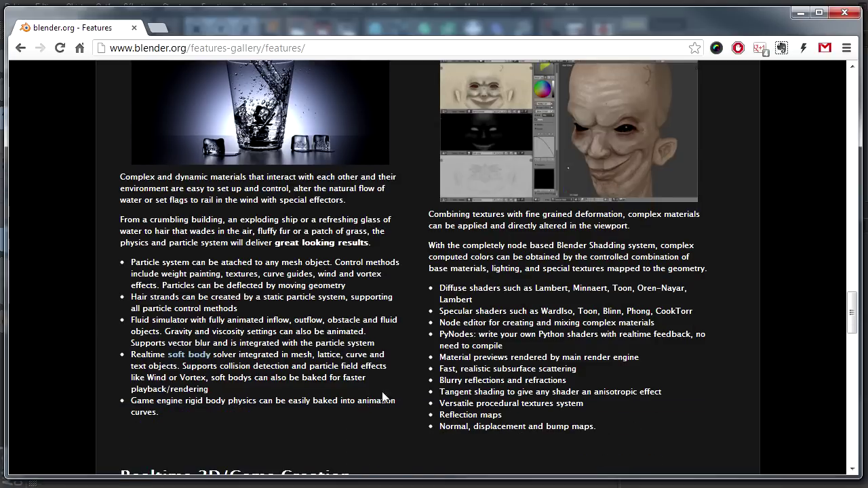
pyautogui.scroll(-1, 401, 400)
pyautogui.scroll(-1, 402, 395)
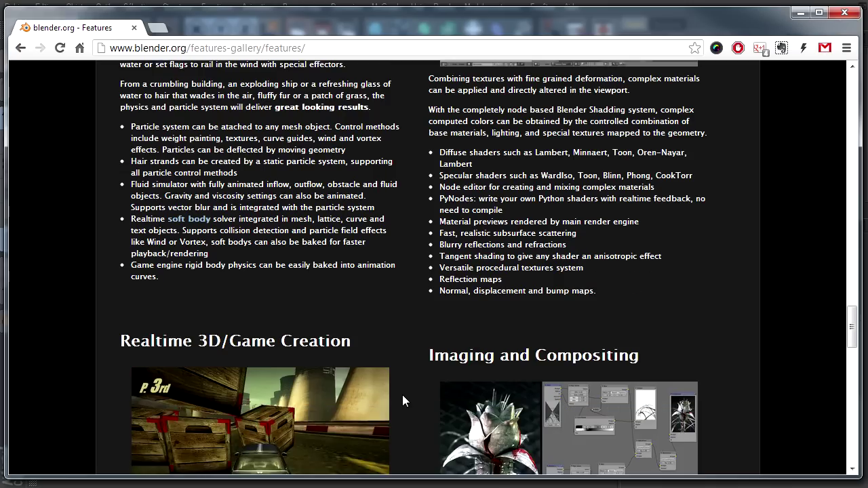
pyautogui.scroll(-1, 403, 395)
pyautogui.scroll(-1, 403, 395)
pyautogui.scroll(-2, 402, 395)
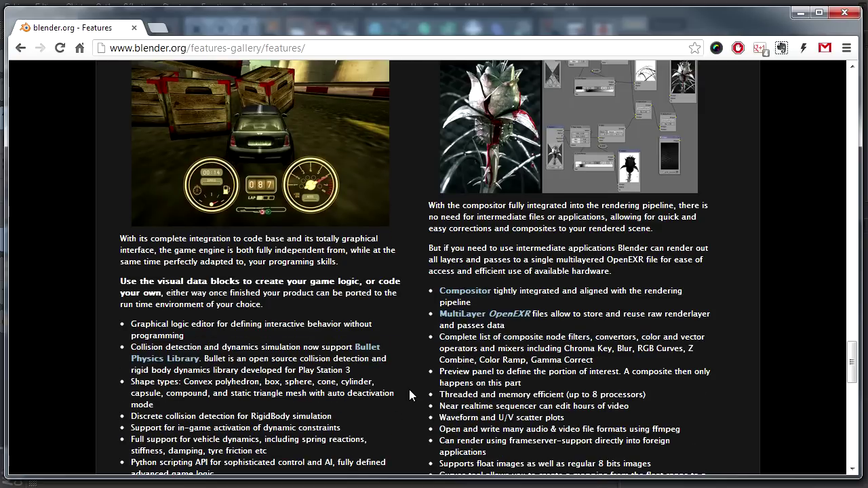
pyautogui.scroll(-1, 415, 388)
pyautogui.scroll(-4, 416, 388)
pyautogui.scroll(-3, 415, 388)
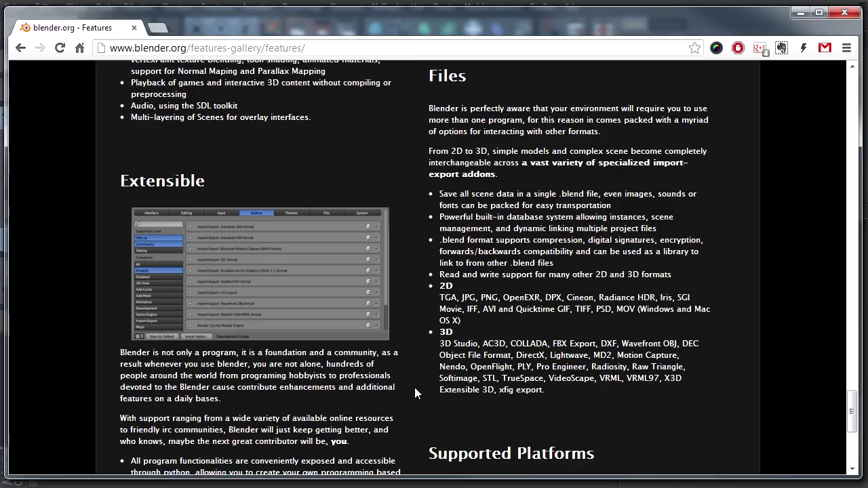
pyautogui.scroll(-2, 414, 388)
pyautogui.scroll(-2, 413, 388)
pyautogui.scroll(6, 414, 388)
pyautogui.scroll(5, 414, 388)
pyautogui.scroll(6, 413, 392)
pyautogui.scroll(4, 412, 392)
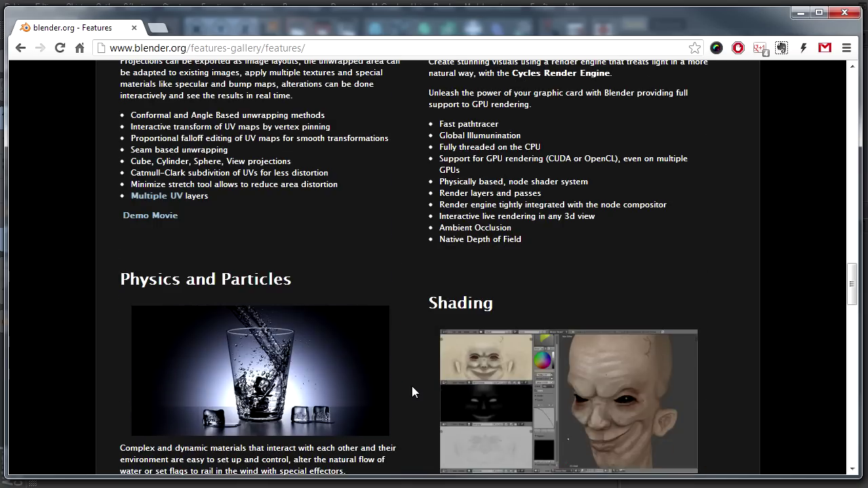
pyautogui.scroll(-1, 412, 392)
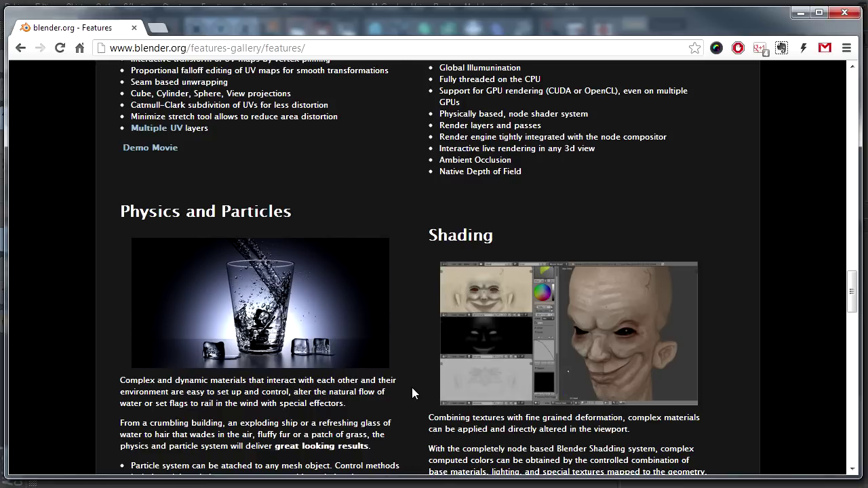
pyautogui.click(280, 22)
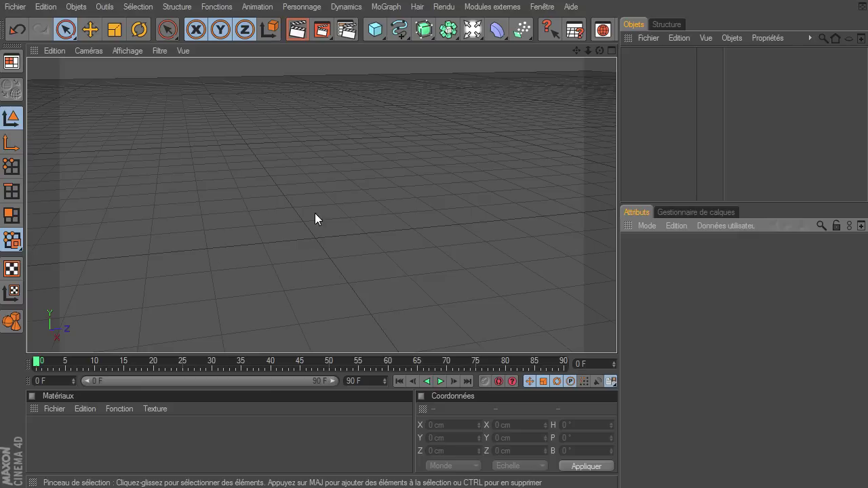
# Step: Add a Cube flattened to 12.268 cm tall, 866.728 cm wide, with 5 X segments
pyautogui.click(377, 35)
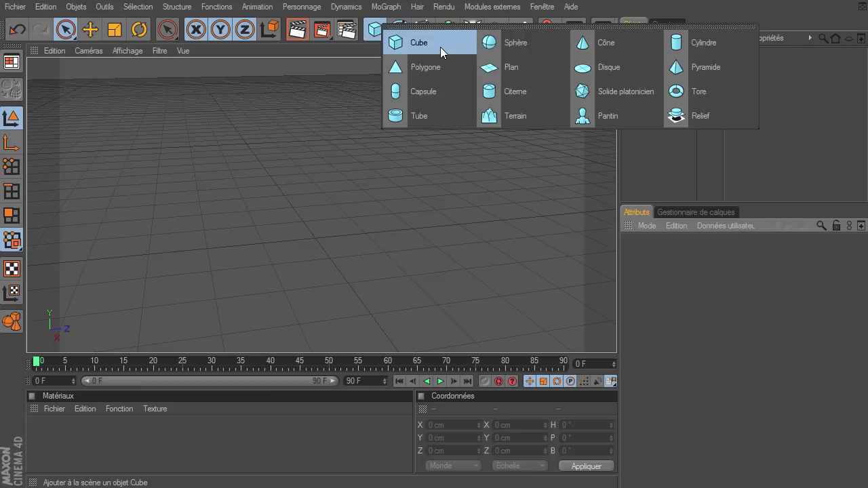
pyautogui.click(440, 47)
pyautogui.moveTo(617, 337)
pyautogui.mouseDown()
pyautogui.moveTo(377, 244)
pyautogui.moveTo(524, 218)
pyautogui.mouseUp()
pyautogui.moveTo(329, 259); pyautogui.dragTo(618, 335)
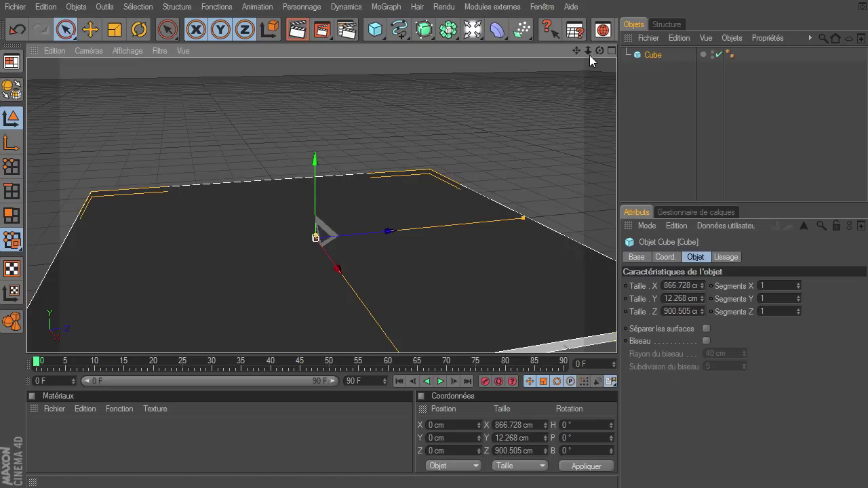
pyautogui.moveTo(589, 52); pyautogui.dragTo(592, 61)
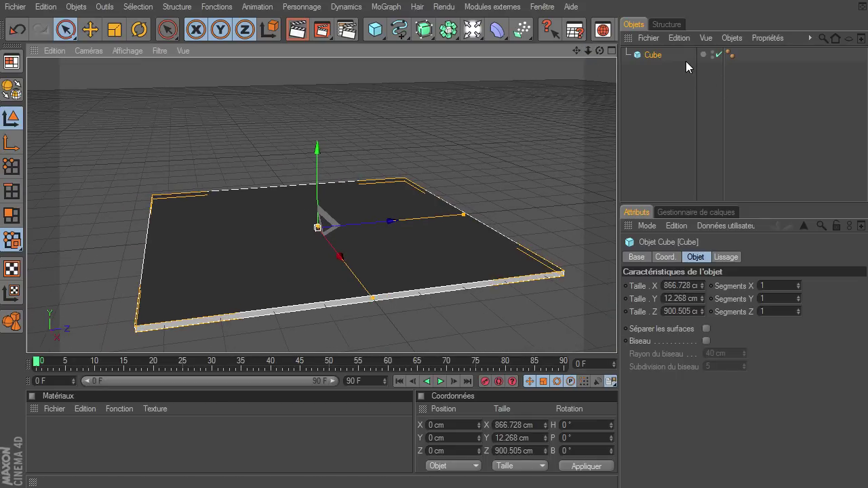
pyautogui.moveTo(798, 285); pyautogui.dragTo(800, 309)
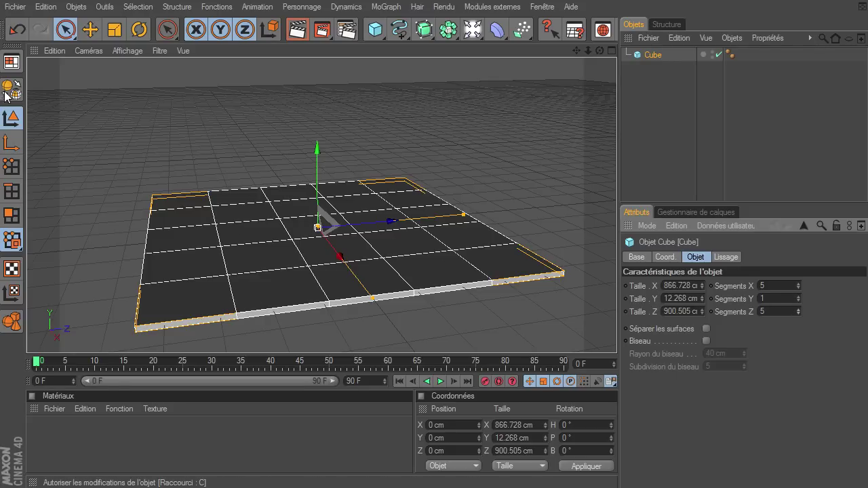
# Step: Make the Cube editable and extrude three top faces into 98 cm blocks
pyautogui.press('c')
pyautogui.click(9, 216)
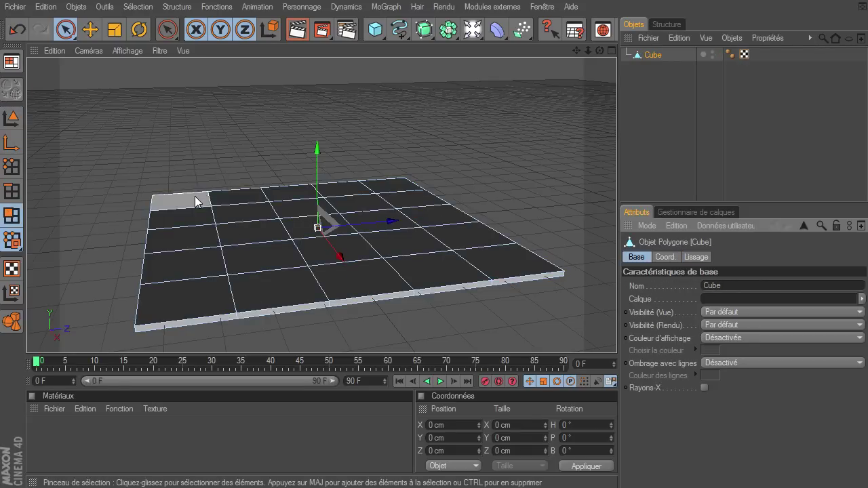
pyautogui.click(236, 213)
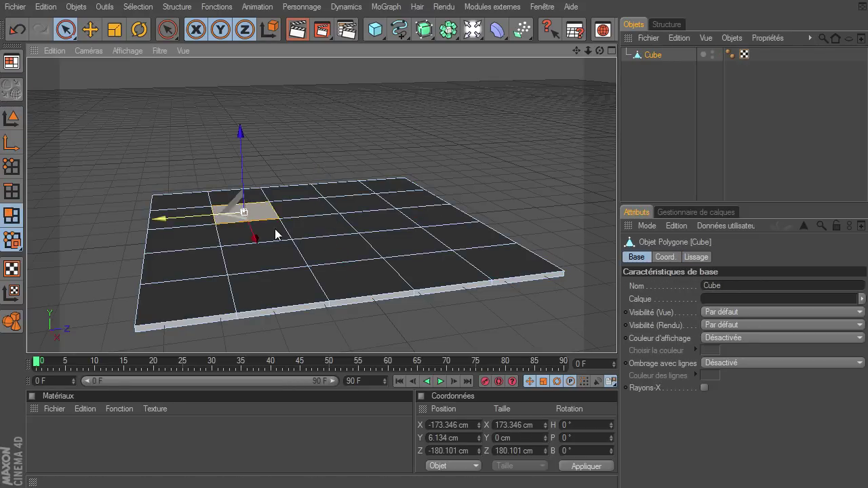
pyautogui.keyDown('shift'); pyautogui.click(383, 224); pyautogui.keyUp('shift')
pyautogui.keyDown('shift'); pyautogui.click(343, 245); pyautogui.keyUp('shift')
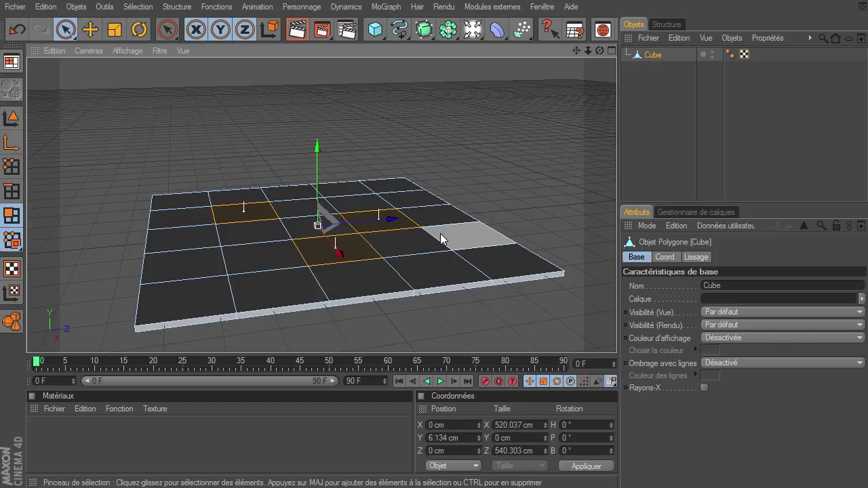
pyautogui.press('d')
pyautogui.moveTo(480, 204); pyautogui.dragTo(493, 180)
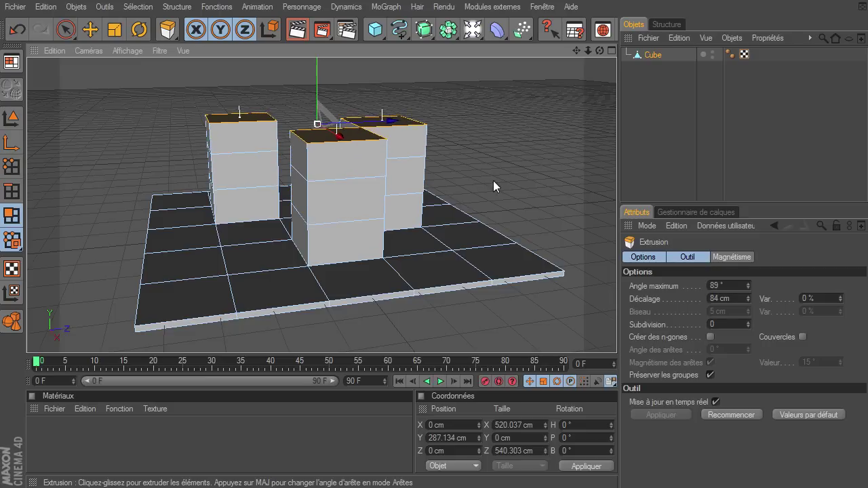
# Step: Return to Model mode with Live Selection, reselect the Cube, and orbit the view
pyautogui.click(66, 30)
pyautogui.click(11, 118)
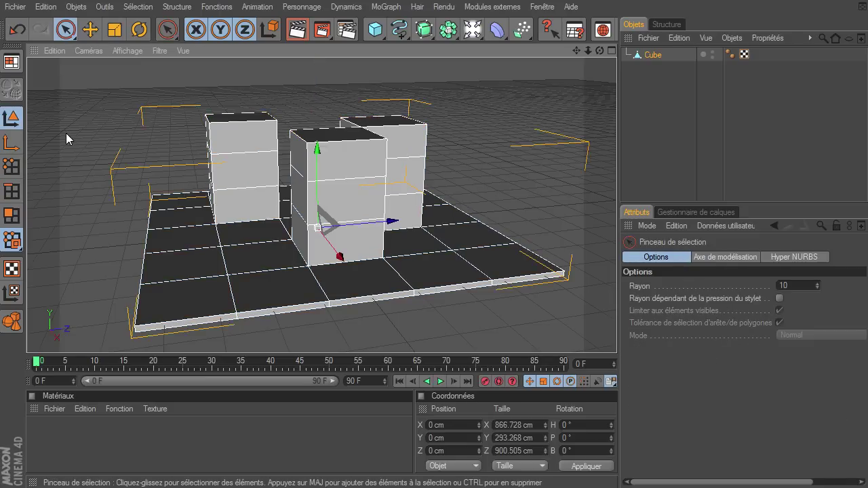
pyautogui.click(67, 139)
pyautogui.click(655, 55)
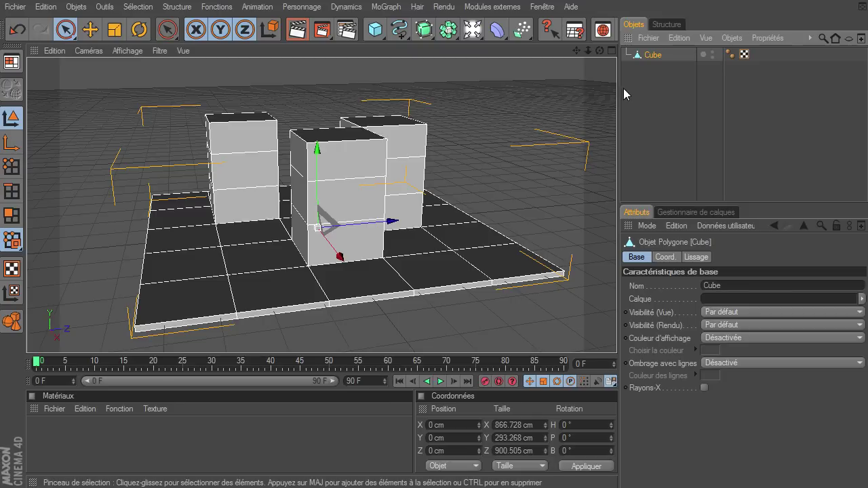
pyautogui.click(19, 220)
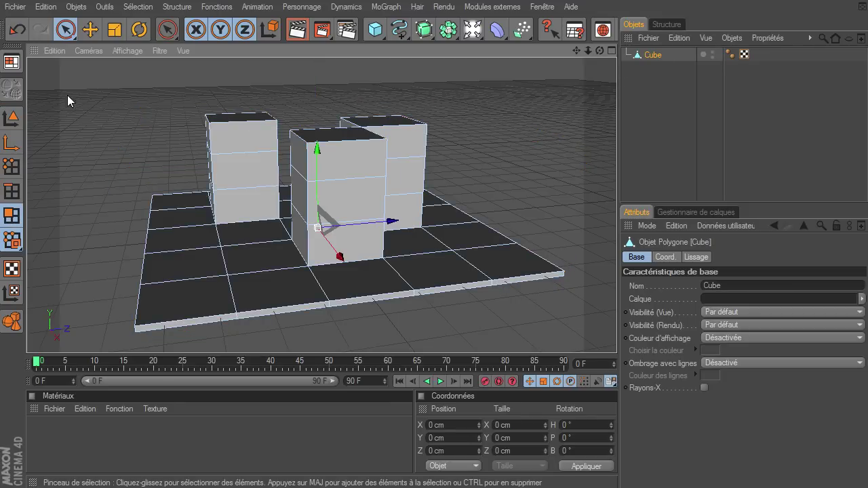
pyautogui.click(12, 118)
pyautogui.moveTo(599, 50)
pyautogui.mouseDown()
pyautogui.moveTo(617, 336)
pyautogui.moveTo(539, 282)
pyautogui.mouseUp()
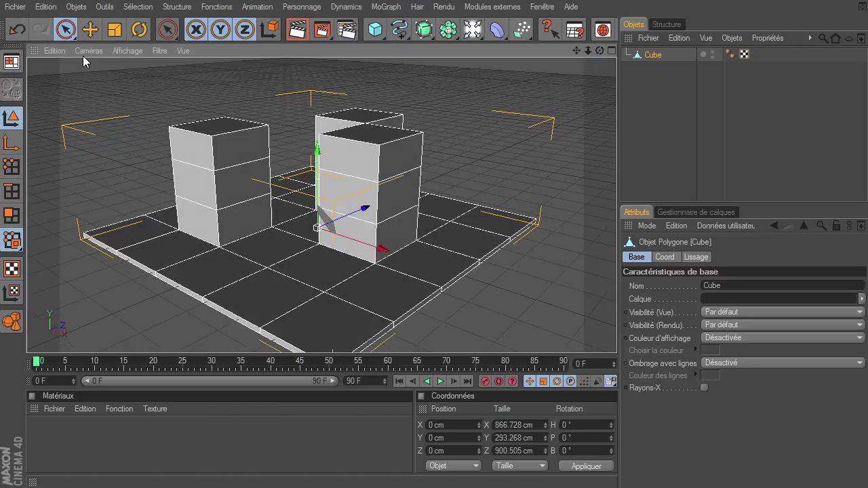
# Step: Save the tower-block scene as mascene.c4d in the fluideblender folder
pyautogui.click(15, 7)
pyautogui.click(30, 125)
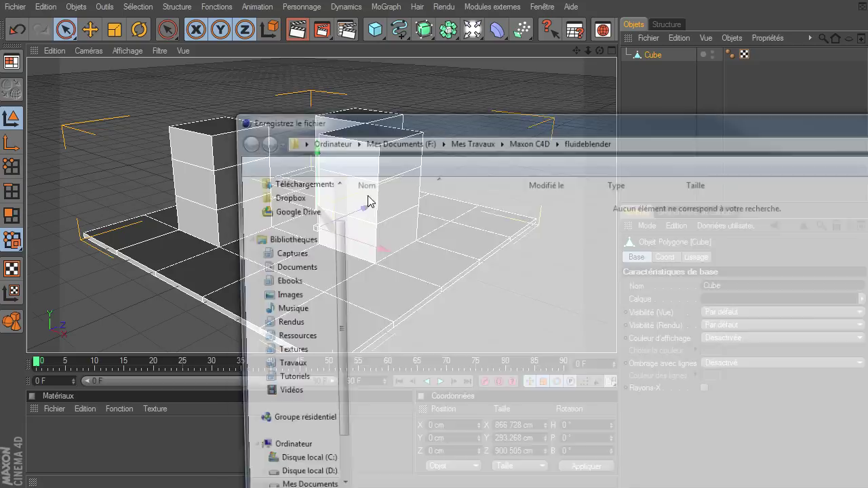
pyautogui.moveTo(553, 126); pyautogui.dragTo(339, 38)
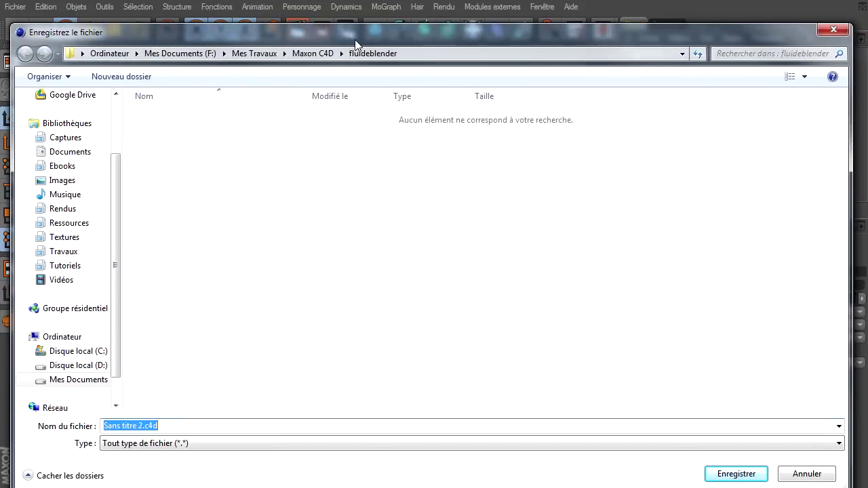
pyautogui.click(172, 426)
pyautogui.press('Left')
pyautogui.press('Left')
pyautogui.press('Left')
pyautogui.hotkey('shift', 'Home')
pyautogui.write('mascene')
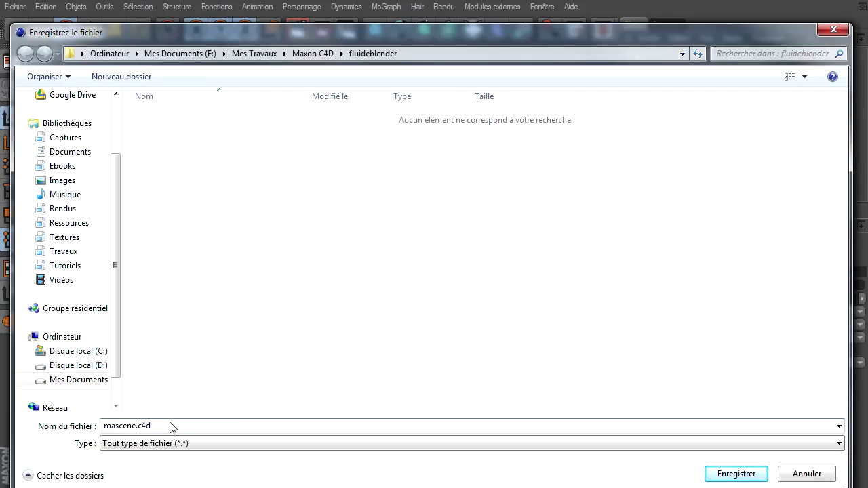
pyautogui.press('Return')
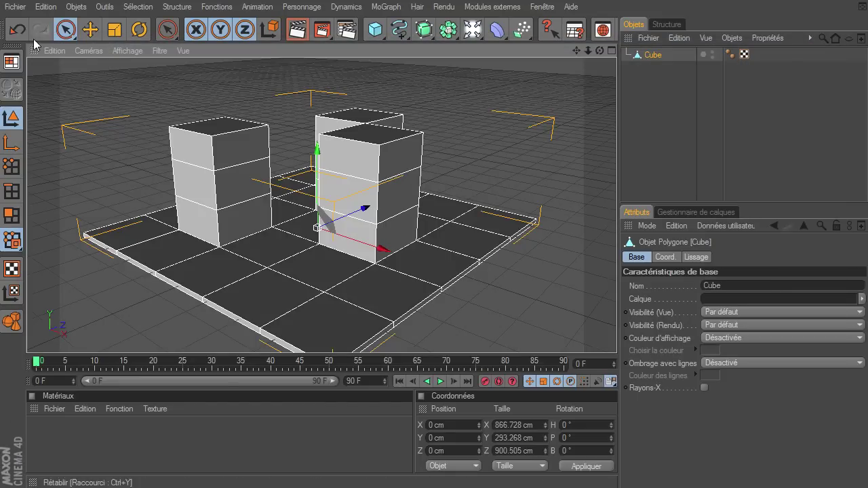
# Step: Reselect the Cube and open the Fichier menu for export
pyautogui.click(656, 154)
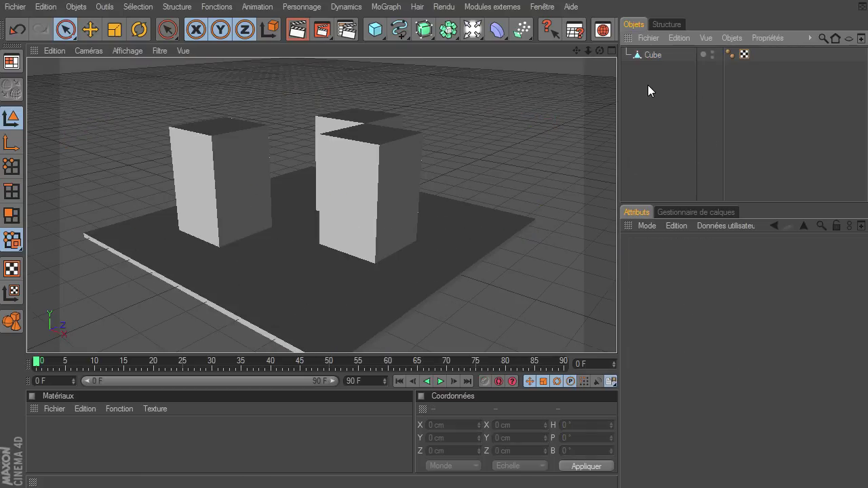
pyautogui.click(362, 185)
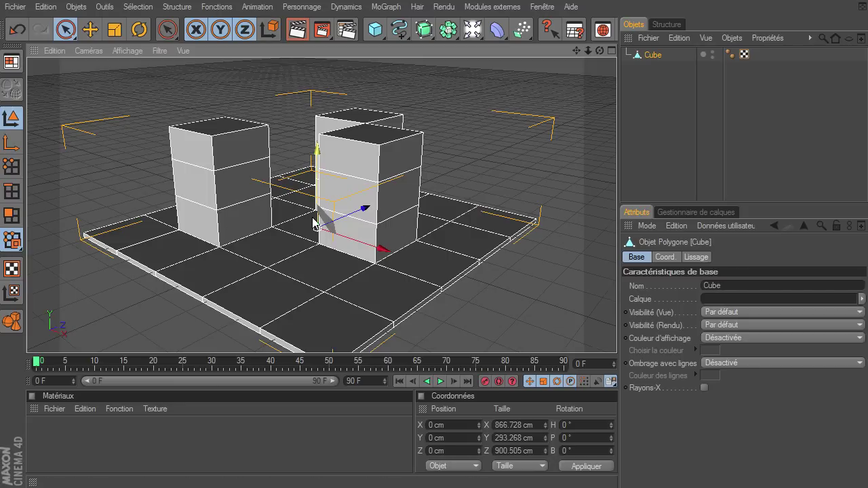
pyautogui.click(15, 6)
pyautogui.moveTo(82, 180)
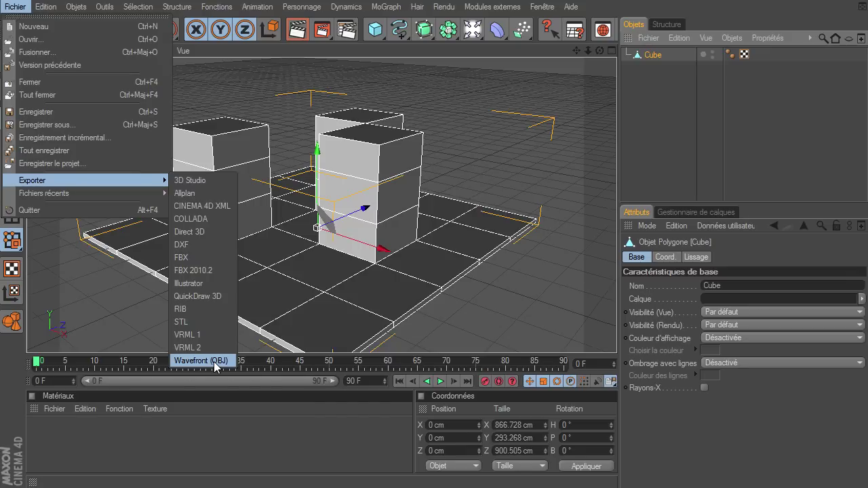
# Step: Export the scene as Wavefront OBJ named objetc4d.obj at scale factor 1
pyautogui.click(204, 362)
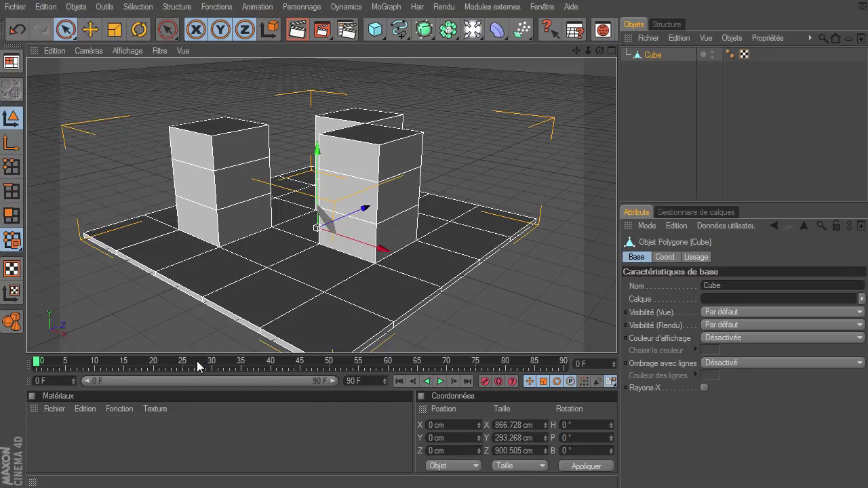
pyautogui.moveTo(451, 118); pyautogui.dragTo(240, 19)
pyautogui.press('Home')
pyautogui.press('Delete')
pyautogui.press('Delete')
pyautogui.press('Delete')
pyautogui.press('Delete')
pyautogui.press('Delete')
pyautogui.press('Delete')
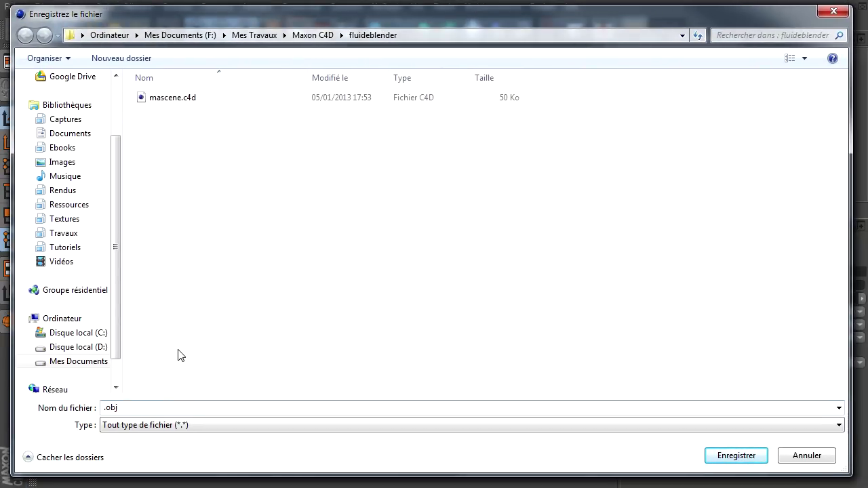
pyautogui.write('objetc4d')
pyautogui.click(735, 458)
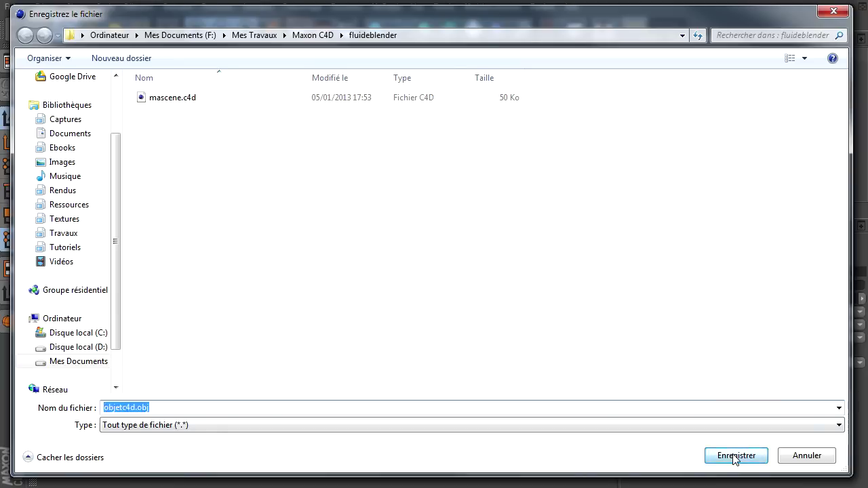
pyautogui.moveTo(722, 340); pyautogui.dragTo(398, 72)
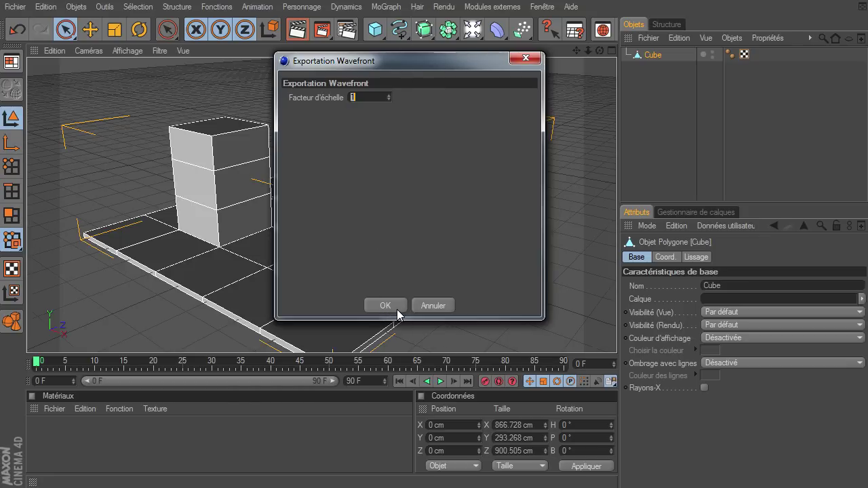
pyautogui.click(398, 309)
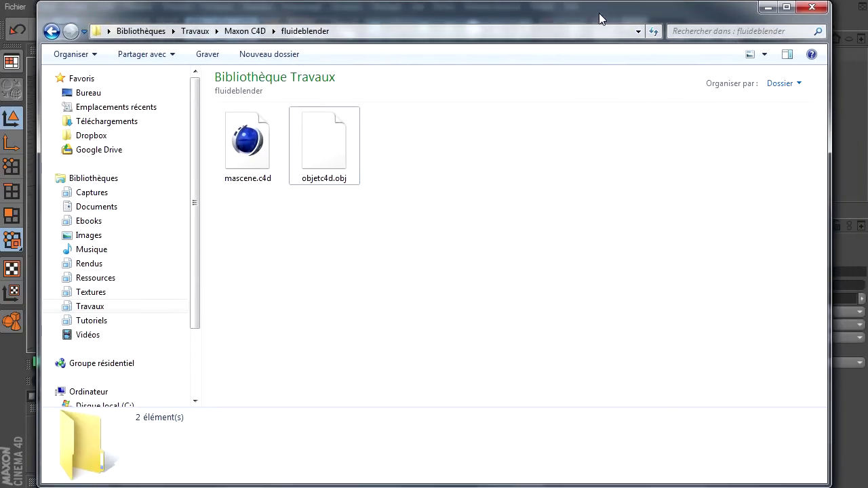
# Step: Verify mascene.c4d and objetc4d.obj in fluideblender, close Explorer, and bring up the Start menu
pyautogui.click(268, 144)
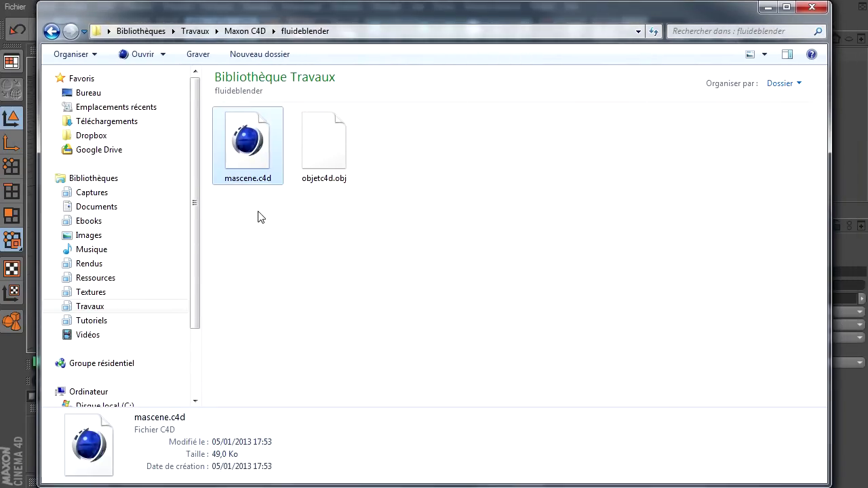
pyautogui.click(330, 170)
pyautogui.click(349, 197)
pyautogui.moveTo(678, 28); pyautogui.dragTo(692, 30)
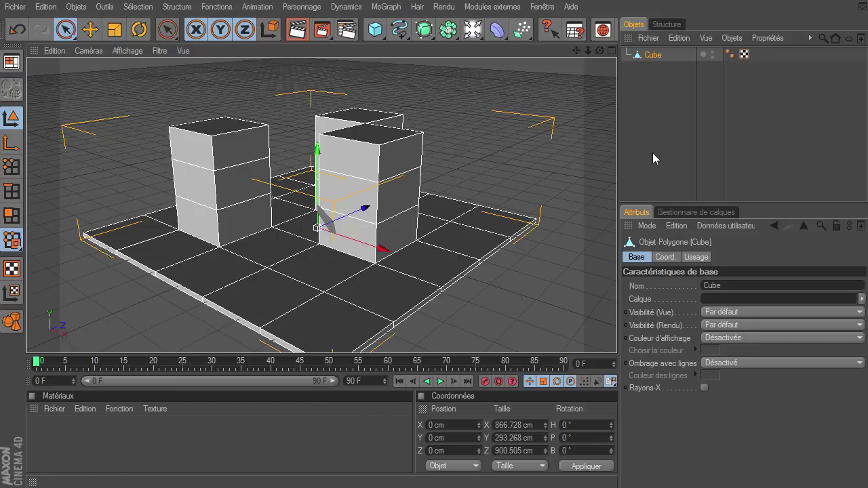
pyautogui.press('super')
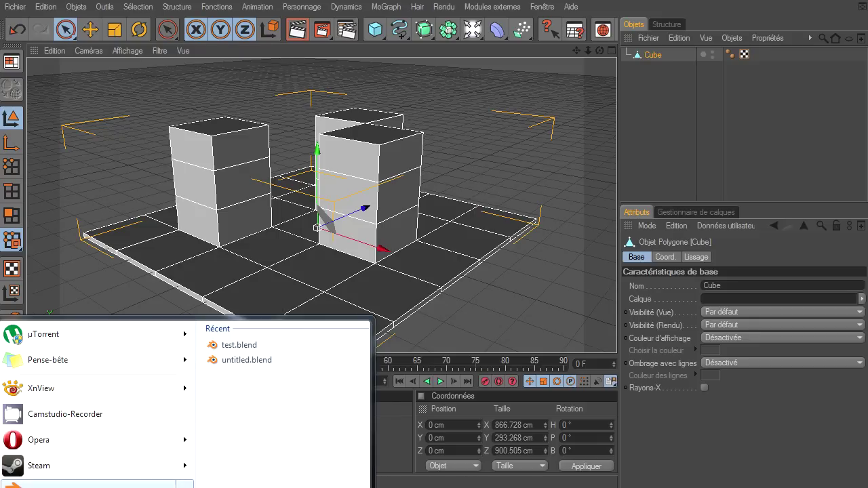
# Step: Launch Blender 2.65 and dismiss its splash screen
pyautogui.press('Return')
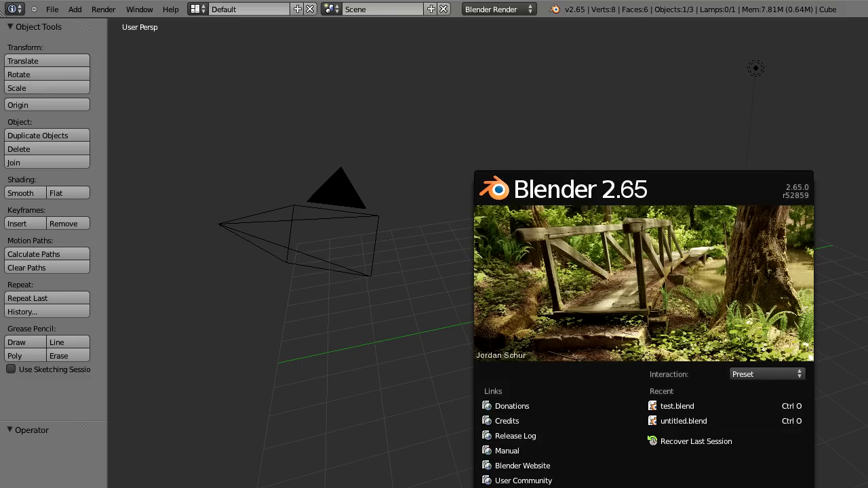
pyautogui.click(513, 231)
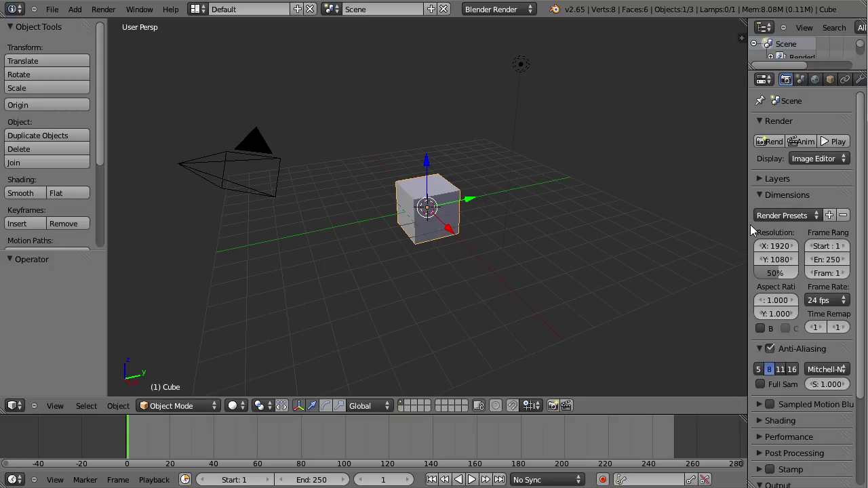
# Step: Widen the properties panel, enlarge the outliner, snap the 3D cursor onto the cube, and reselect it
pyautogui.moveTo(748, 226); pyautogui.dragTo(669, 238)
pyautogui.moveTo(756, 72); pyautogui.dragTo(761, 139)
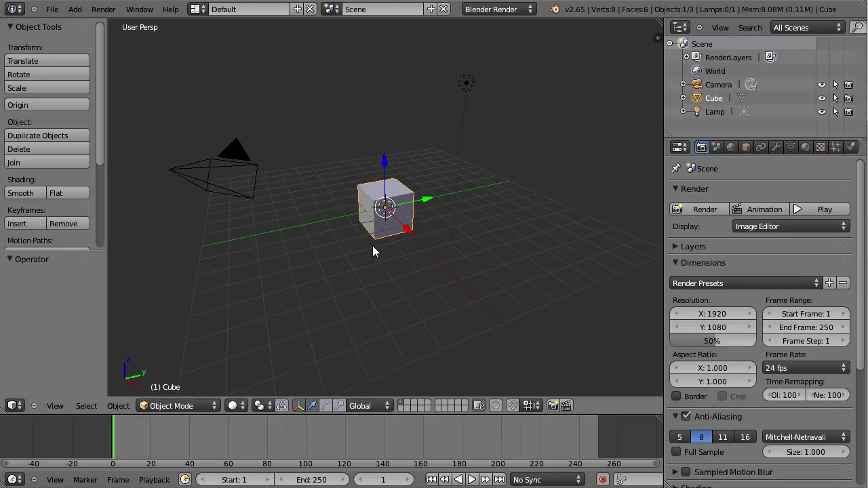
pyautogui.click(471, 241)
pyautogui.click(480, 195)
pyautogui.click(400, 192)
pyautogui.rightClick(236, 181)
pyautogui.rightClick(381, 213)
pyautogui.click(716, 113)
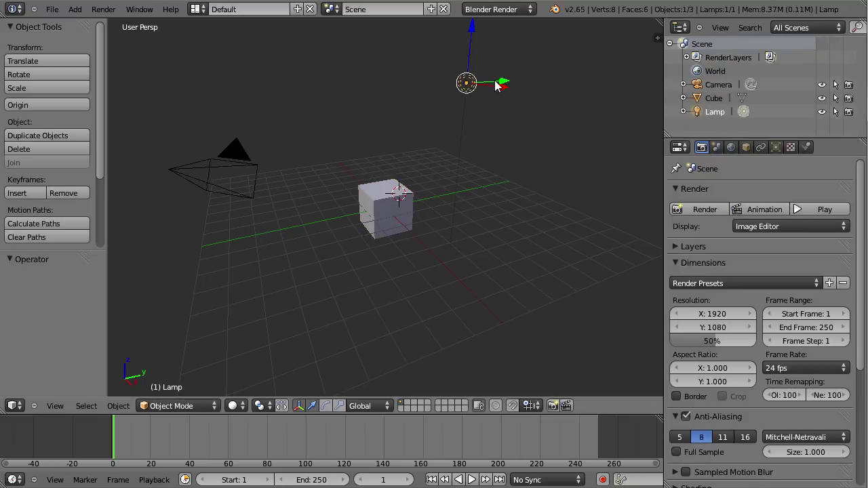
pyautogui.click(707, 84)
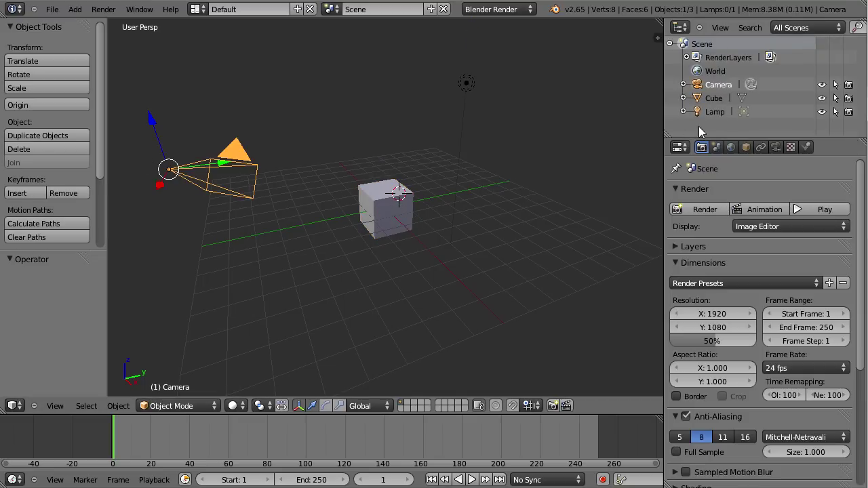
pyautogui.click(715, 98)
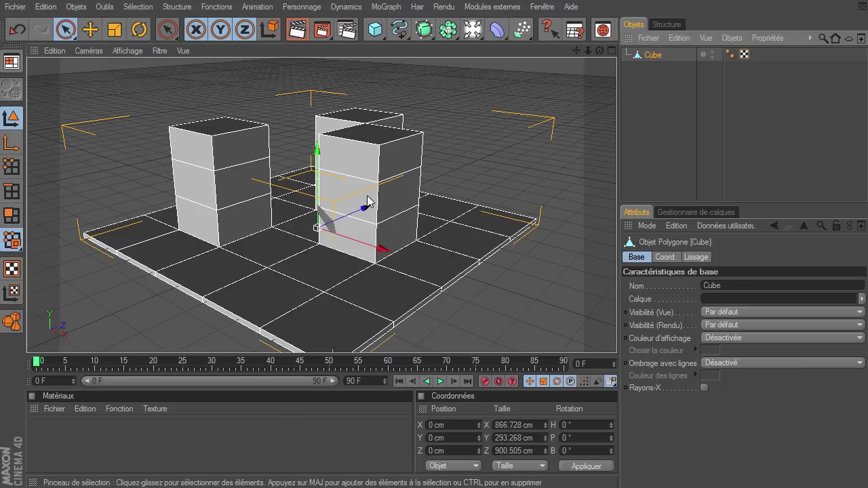
pyautogui.click(132, 51)
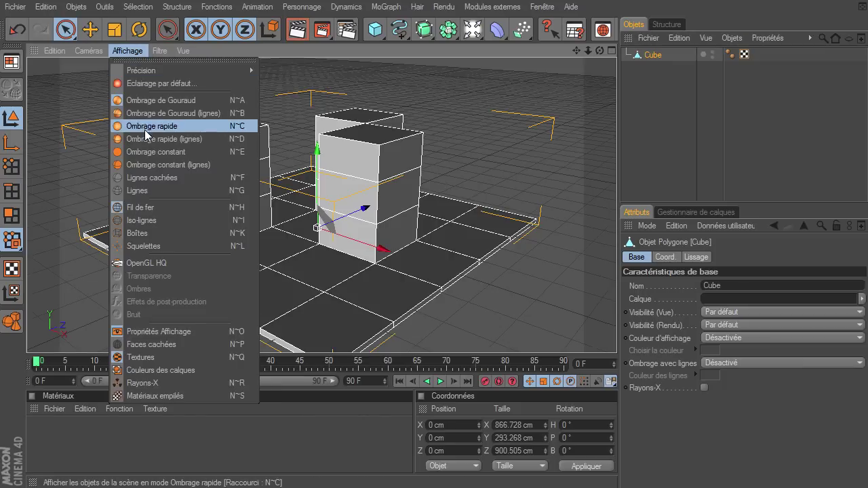
pyautogui.click(138, 192)
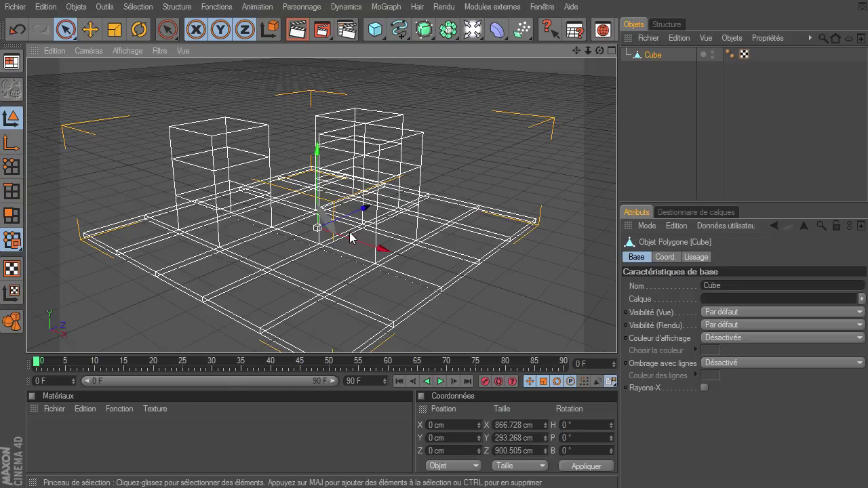
pyautogui.click(134, 52)
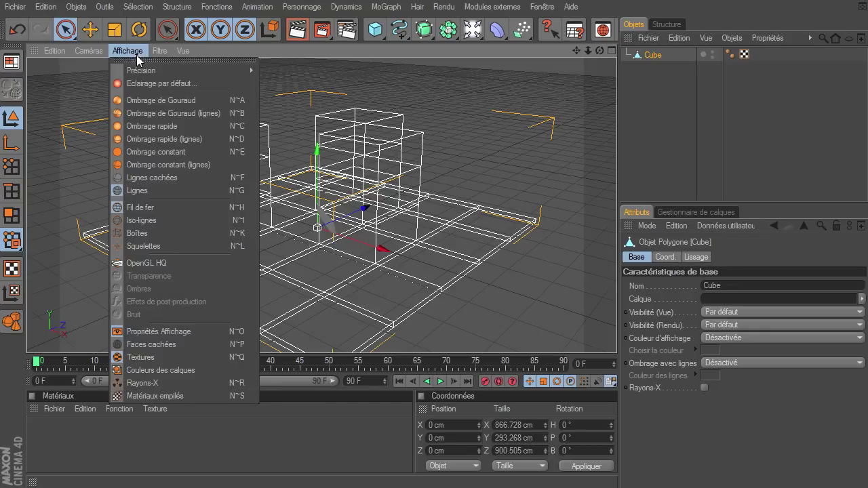
pyautogui.click(140, 114)
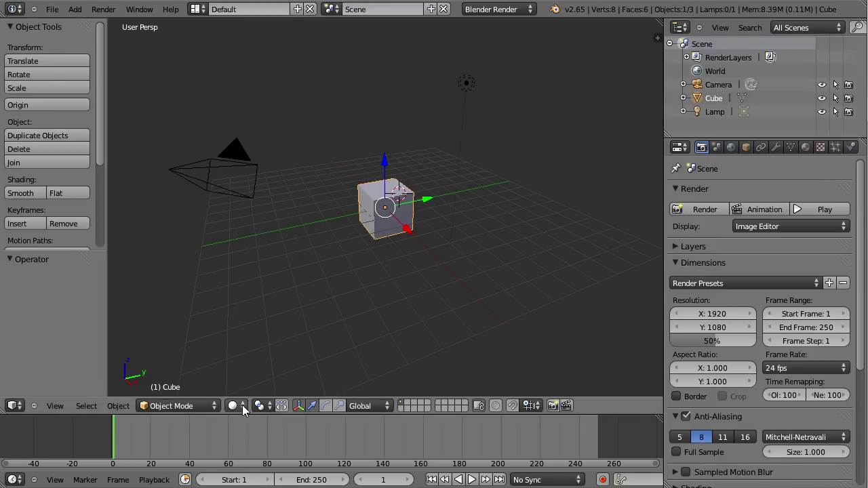
# Step: Switch the viewport shading to wireframe
pyautogui.click(241, 406)
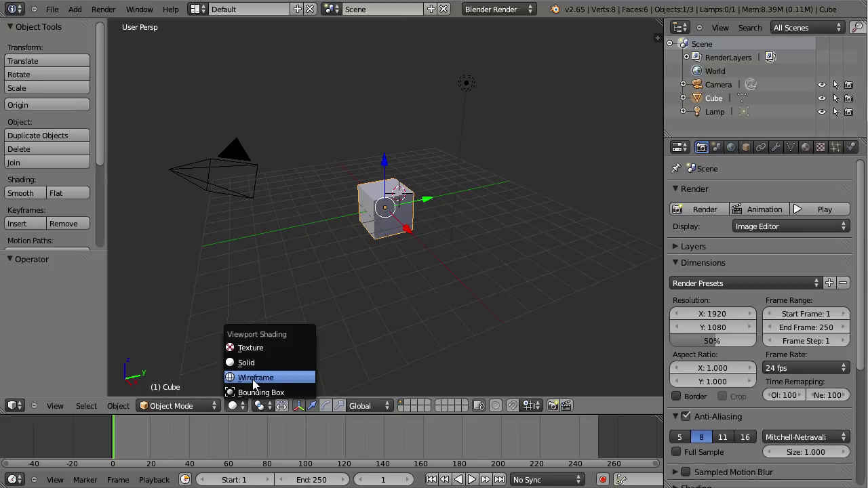
pyautogui.click(252, 384)
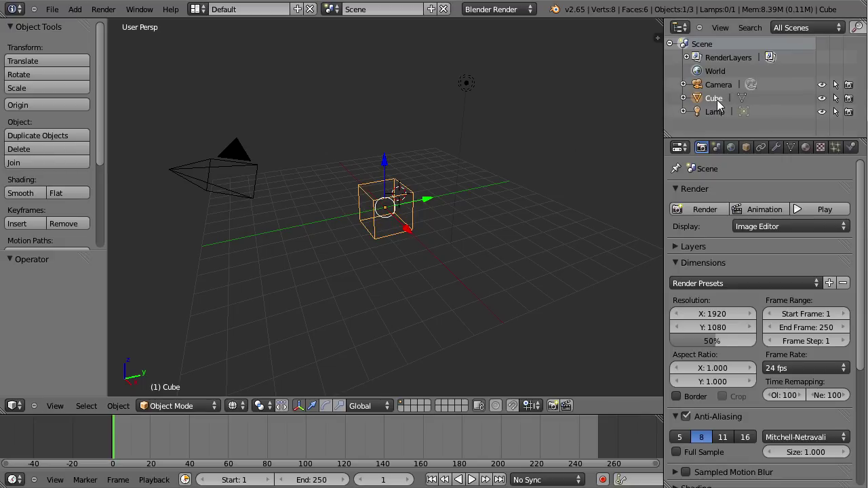
# Step: Rename the Cube object to 'domaine' in the Outliner
pyautogui.doubleClick(717, 100)
pyautogui.write('domai')
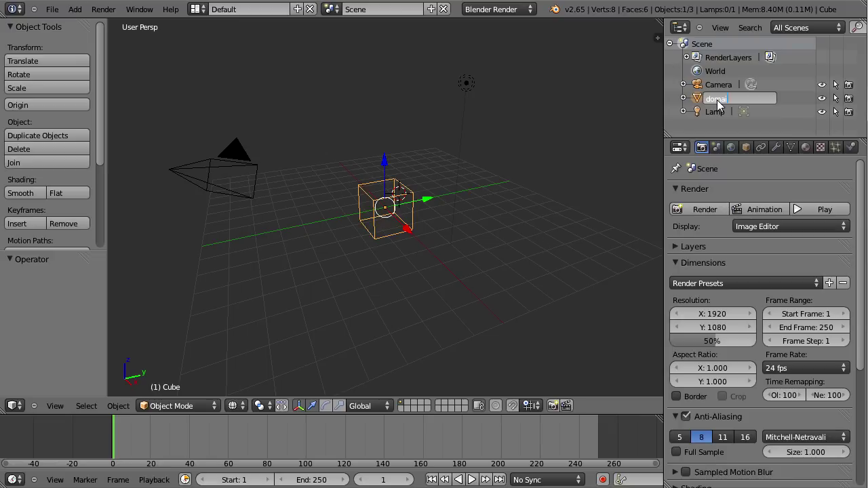
pyautogui.write('ne')
pyautogui.press('Return')
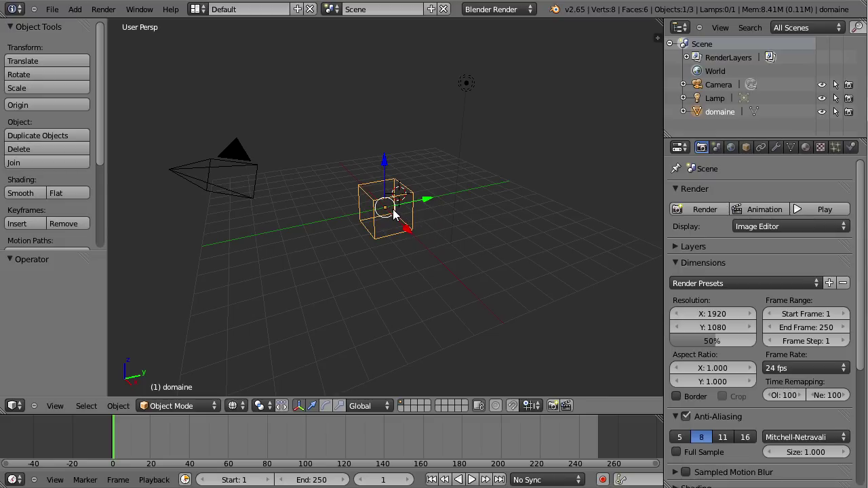
# Step: Scale the domaine cube up about six times into a large box
pyautogui.press('s')
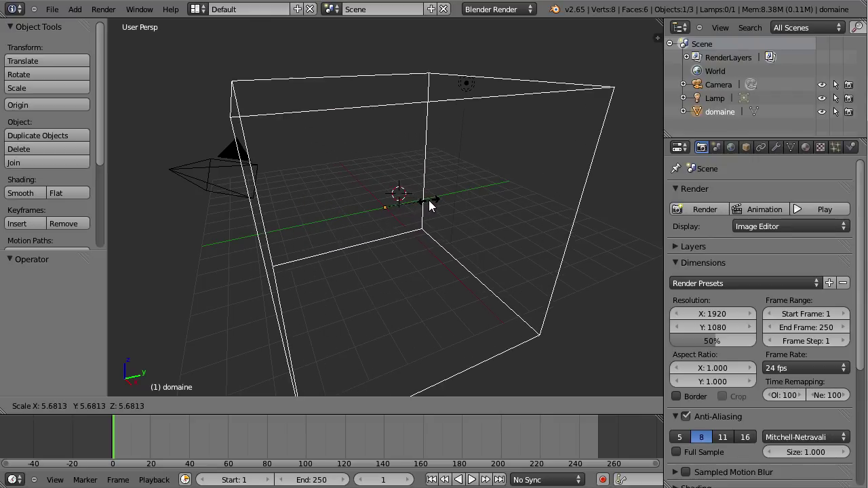
pyautogui.click(434, 199)
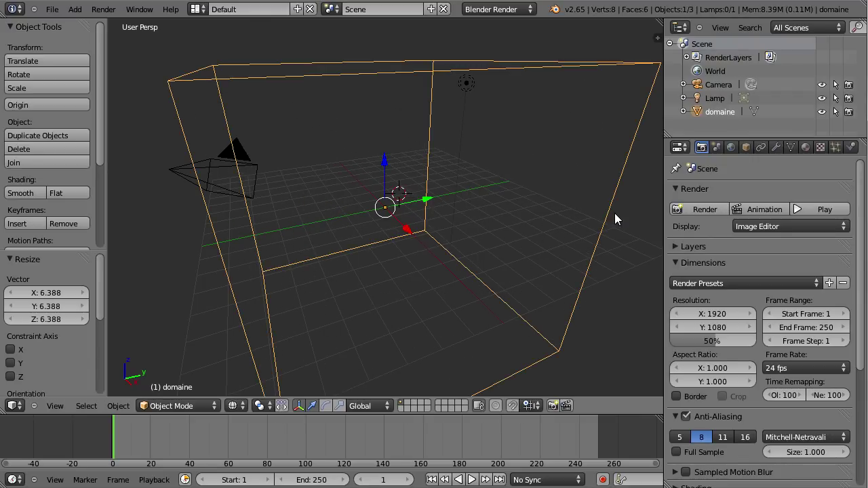
pyautogui.press('s')
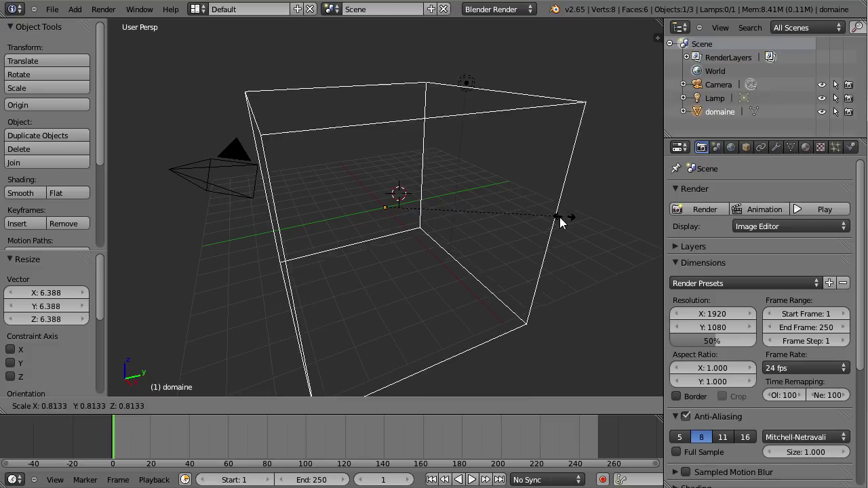
pyautogui.click(607, 196)
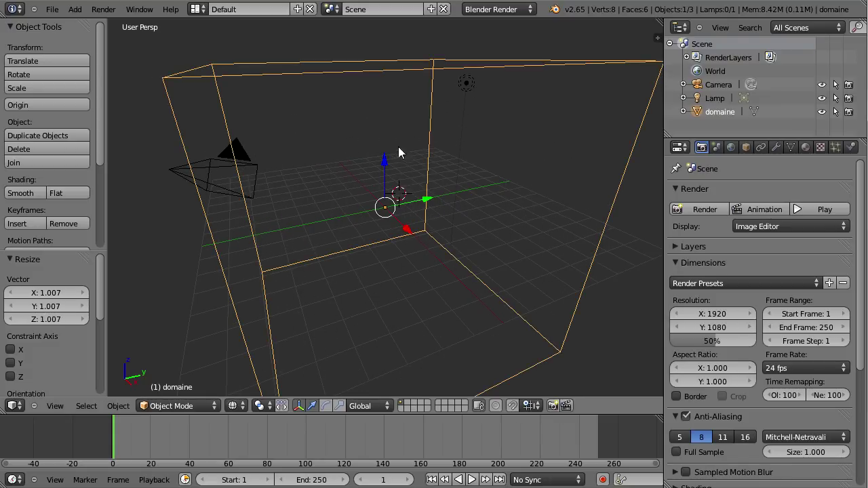
# Step: Move the box along Z to 1.035, checking its placement from several angles
pyautogui.moveTo(386, 163); pyautogui.dragTo(414, 48)
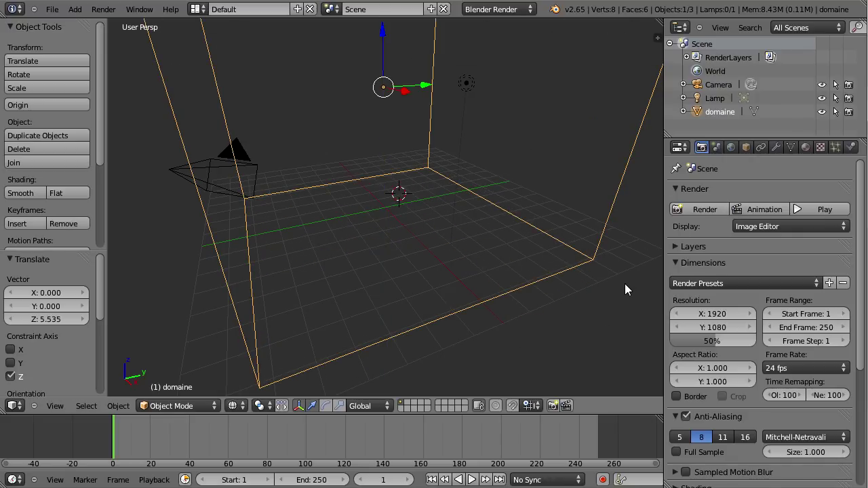
pyautogui.moveTo(625, 284)
pyautogui.mouseDown(button='middle')
pyautogui.moveTo(627, 266)
pyautogui.moveTo(564, 317)
pyautogui.moveTo(588, 228)
pyautogui.moveTo(509, 212)
pyautogui.moveTo(566, 243)
pyautogui.moveTo(608, 252)
pyautogui.moveTo(622, 235)
pyautogui.mouseUp(button='middle')
pyautogui.moveTo(384, 73); pyautogui.dragTo(399, 52)
pyautogui.moveTo(441, 281)
pyautogui.mouseDown(button='middle')
pyautogui.moveTo(440, 236)
pyautogui.moveTo(500, 324)
pyautogui.moveTo(484, 294)
pyautogui.moveTo(520, 249)
pyautogui.moveTo(525, 217)
pyautogui.moveTo(418, 276)
pyautogui.moveTo(481, 289)
pyautogui.moveTo(491, 281)
pyautogui.mouseUp(button='middle')
pyautogui.scroll(-4, 484, 285)
pyautogui.scroll(2, 491, 281)
pyautogui.scroll(3, 494, 282)
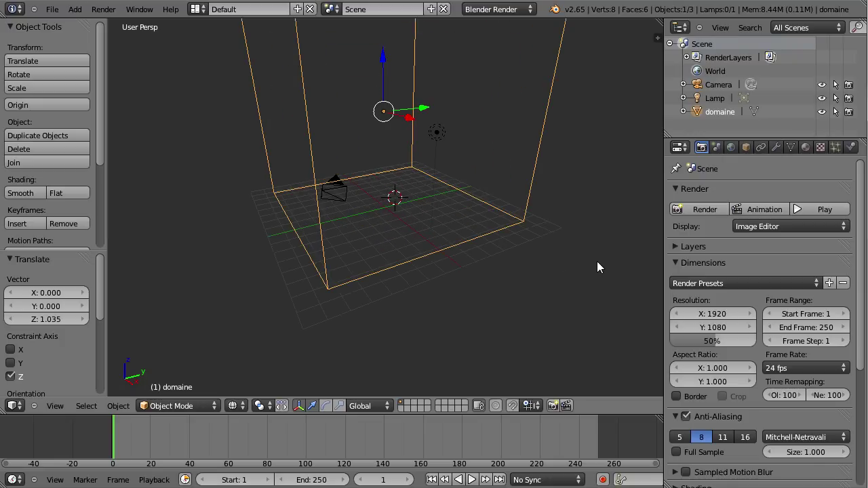
pyautogui.moveTo(606, 268)
pyautogui.mouseDown(button='middle')
pyautogui.moveTo(606, 289)
pyautogui.moveTo(600, 258)
pyautogui.moveTo(543, 291)
pyautogui.moveTo(602, 310)
pyautogui.moveTo(635, 305)
pyautogui.moveTo(605, 296)
pyautogui.mouseUp(button='middle')
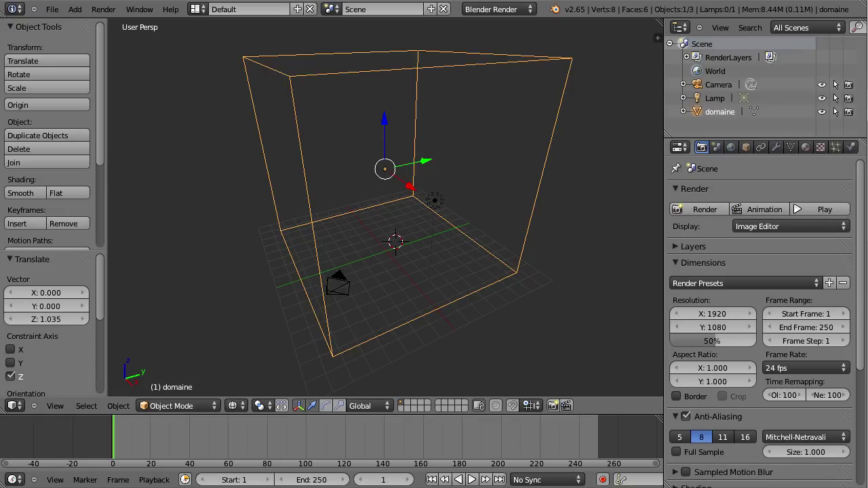
# Step: Locate objetc4d.obj in fluideblender, close Explorer, and open Blender's File menu
pyautogui.hotkey('alt', 'Tab')
pyautogui.moveTo(392, 106); pyautogui.dragTo(383, 105)
pyautogui.click(427, 238)
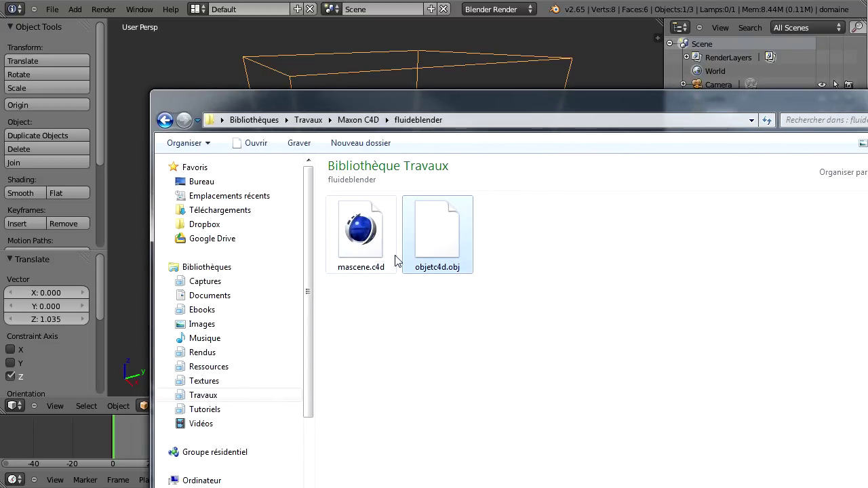
pyautogui.click(465, 121)
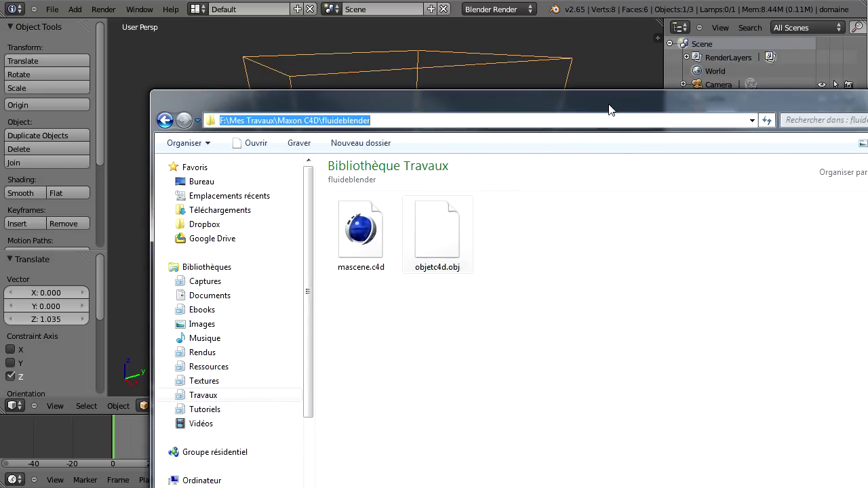
pyautogui.hotkey('alt', 'F4')
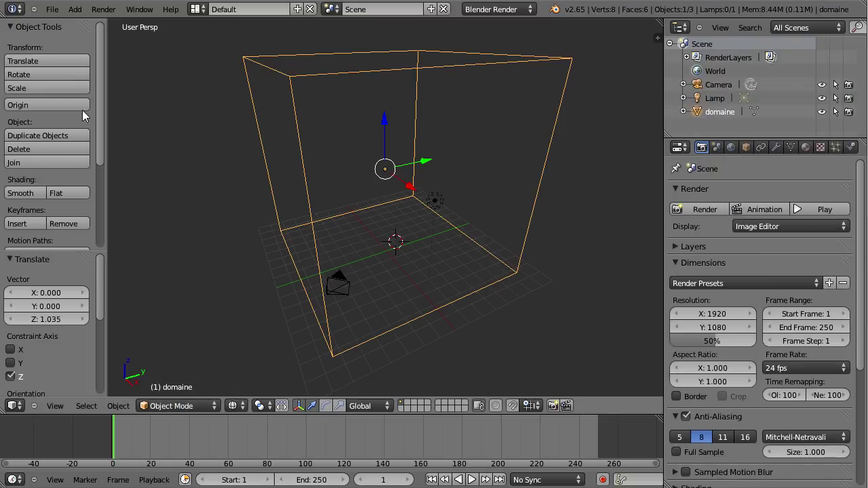
pyautogui.click(52, 9)
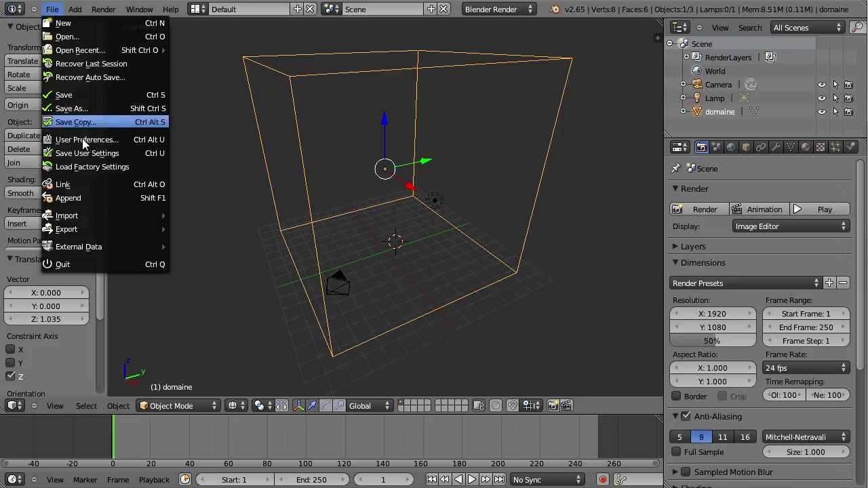
pyautogui.moveTo(67, 215)
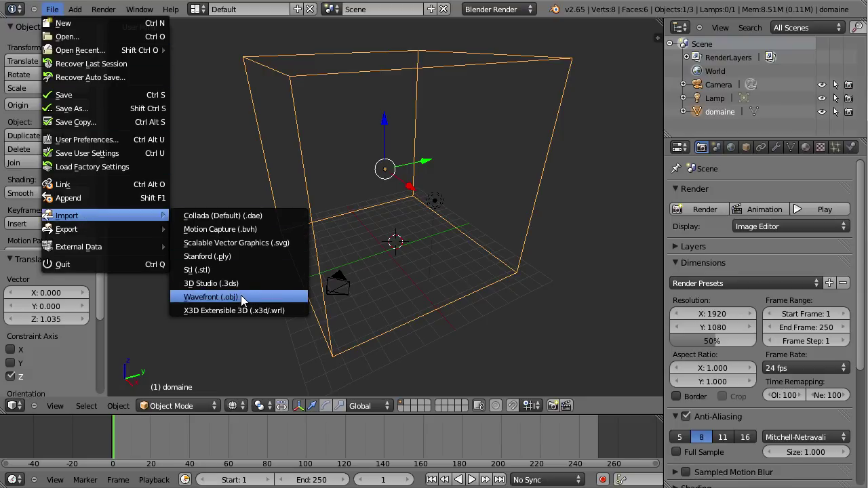
# Step: Import objetc4d.obj from the fluideblender folder as Wavefront OBJ and select the resulting Cube.001
pyautogui.click(242, 298)
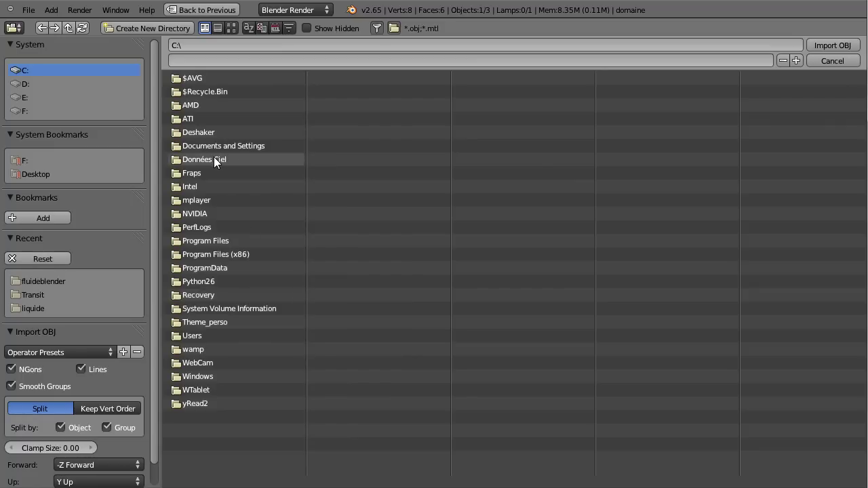
pyautogui.click(46, 283)
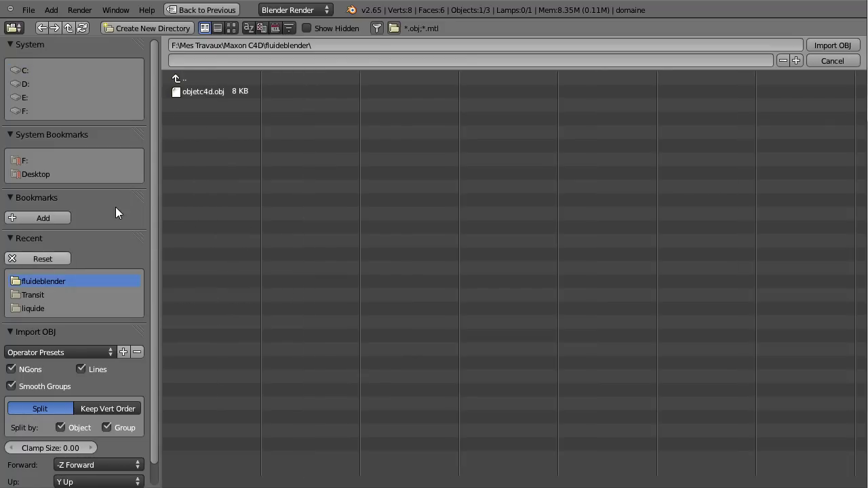
pyautogui.click(205, 92)
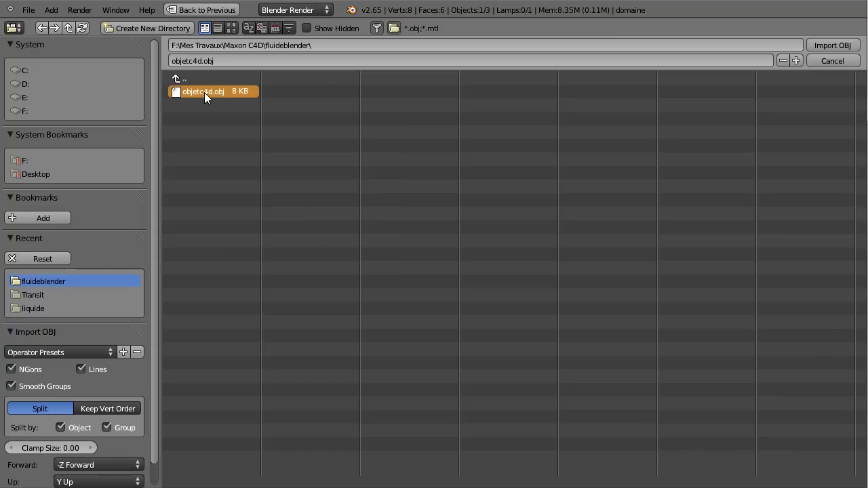
pyautogui.click(822, 45)
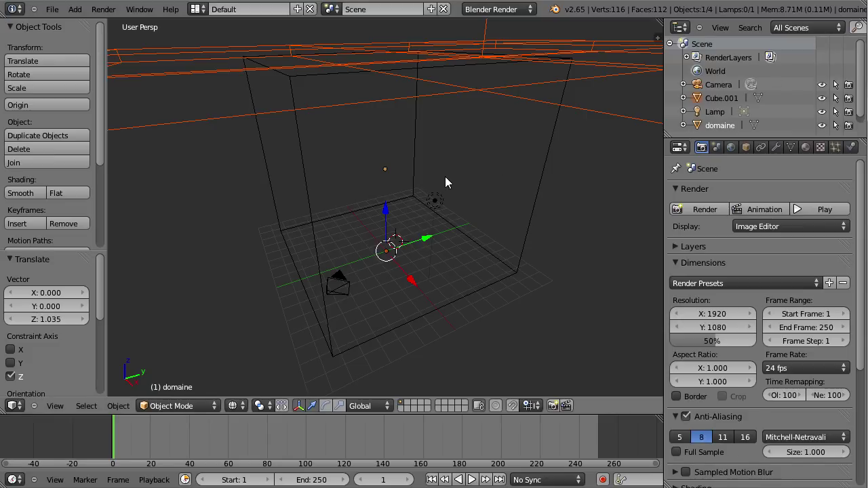
pyautogui.scroll(-2, 445, 182)
pyautogui.scroll(-2, 445, 181)
pyautogui.scroll(-2, 445, 182)
pyautogui.scroll(-2, 445, 182)
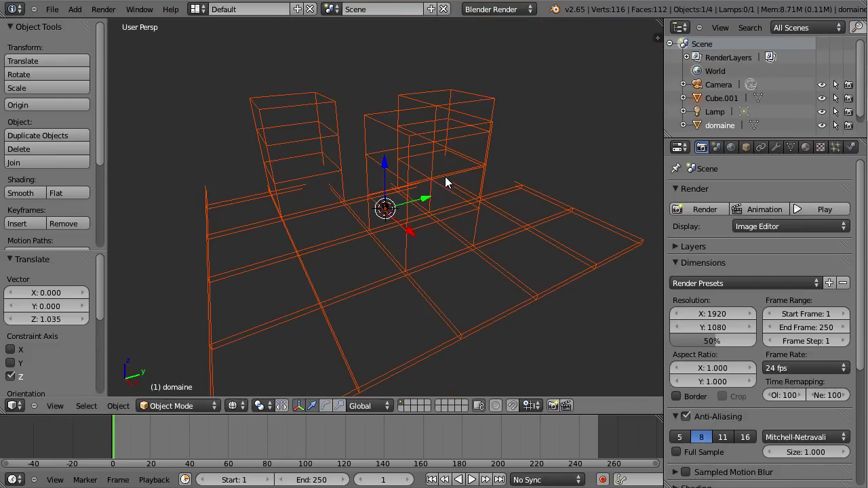
pyautogui.scroll(-2, 446, 182)
pyautogui.scroll(2, 446, 182)
pyautogui.scroll(2, 445, 176)
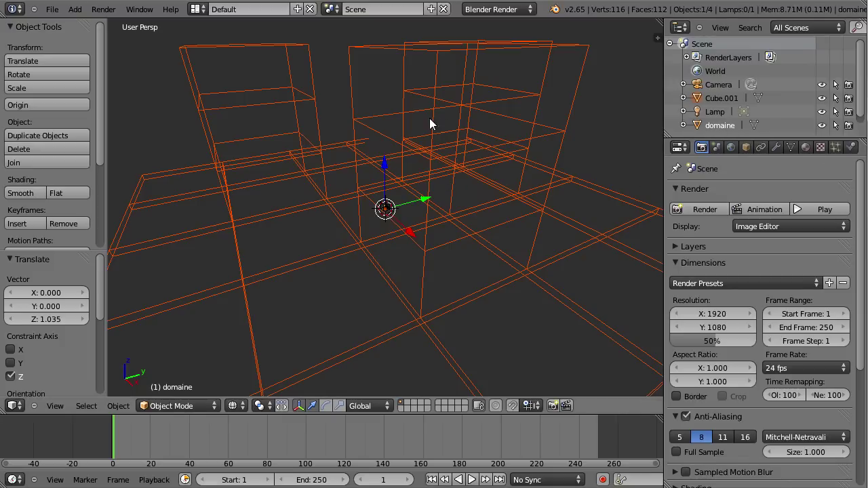
pyautogui.click(711, 98)
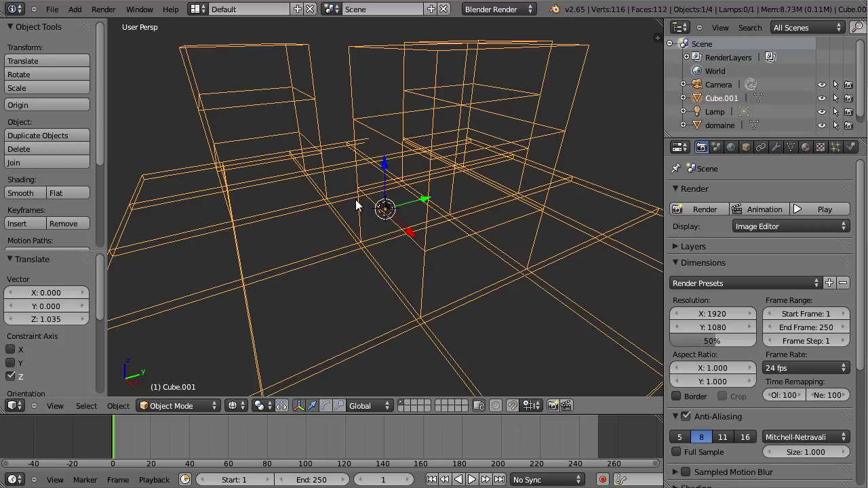
# Step: Rescale the imported model in several passes, ending at 0.793
pyautogui.press('s')
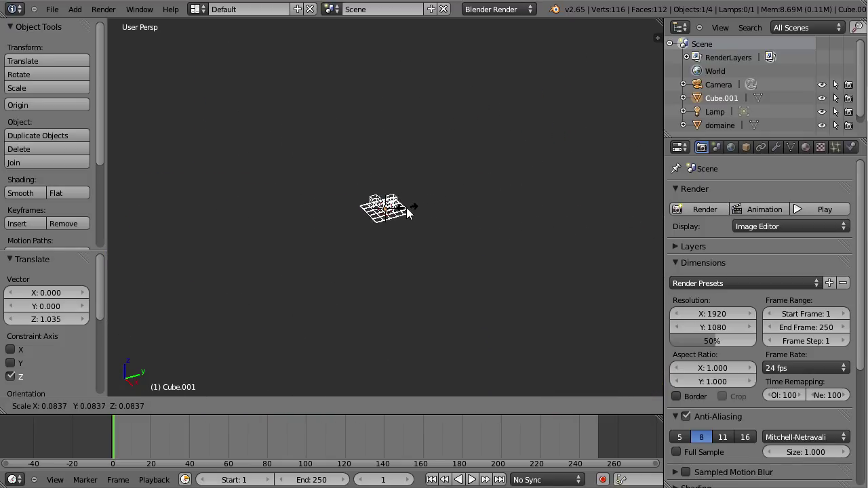
pyautogui.click(411, 211)
pyautogui.scroll(4, 412, 213)
pyautogui.scroll(5, 411, 213)
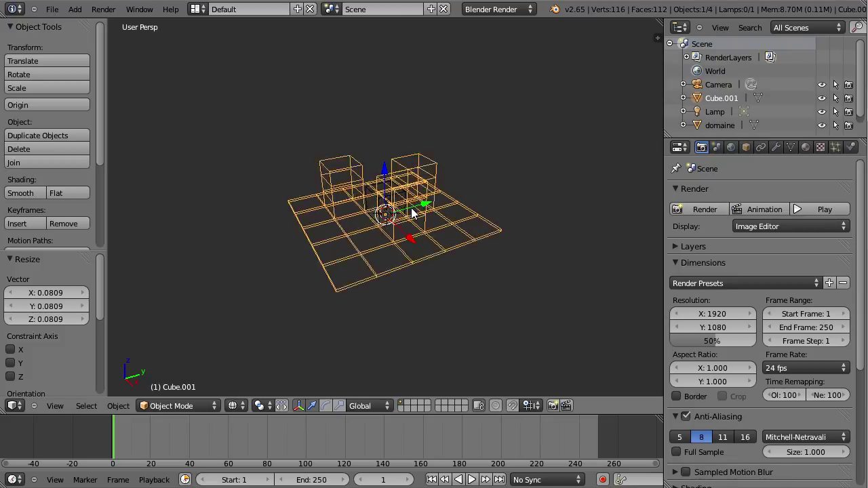
pyautogui.scroll(7, 412, 213)
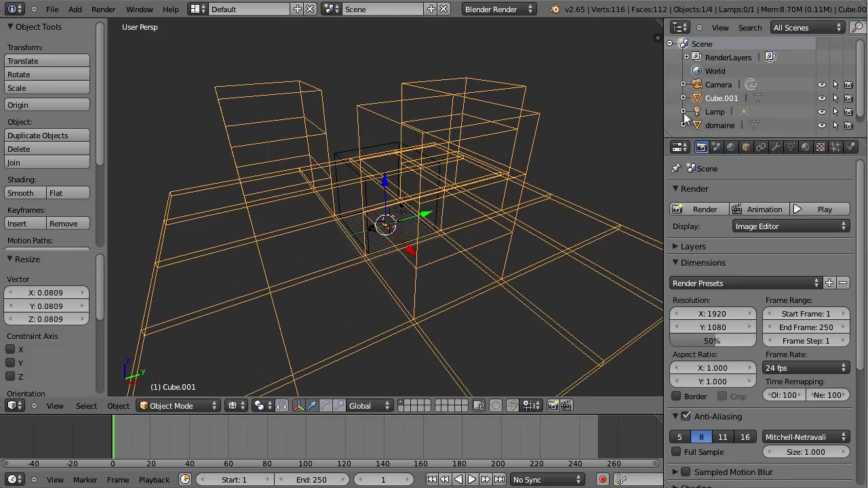
pyautogui.press('s')
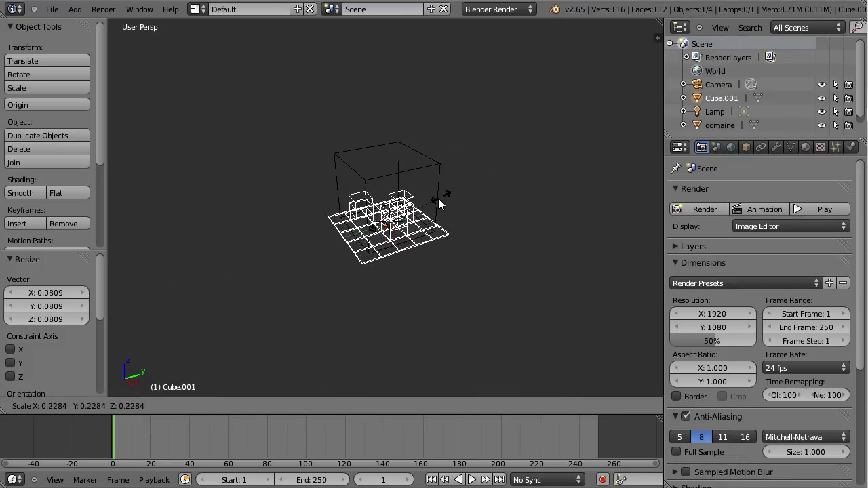
pyautogui.click(438, 201)
pyautogui.scroll(2, 436, 204)
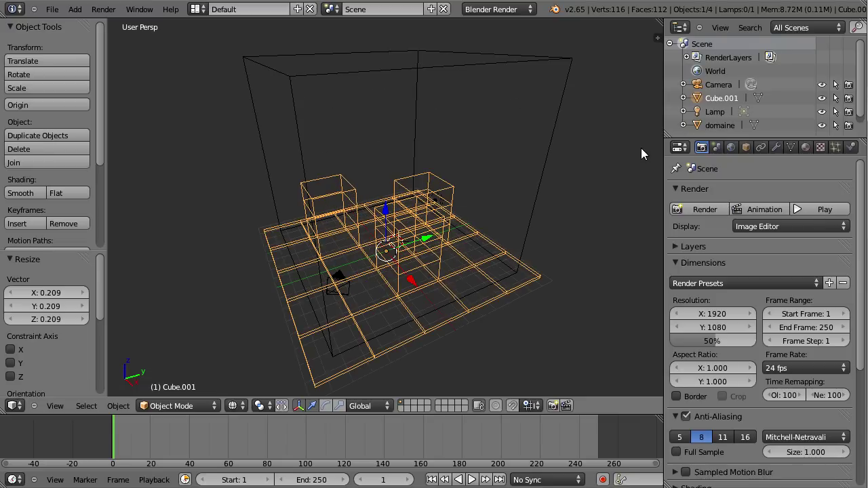
pyautogui.press('s')
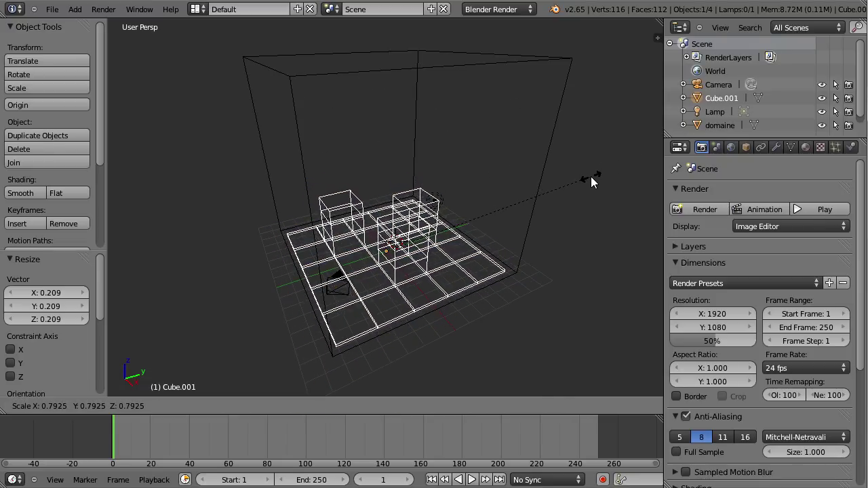
pyautogui.click(592, 178)
pyautogui.moveTo(591, 177)
pyautogui.mouseDown(button='middle')
pyautogui.moveTo(586, 107)
pyautogui.moveTo(570, 125)
pyautogui.mouseUp(button='middle')
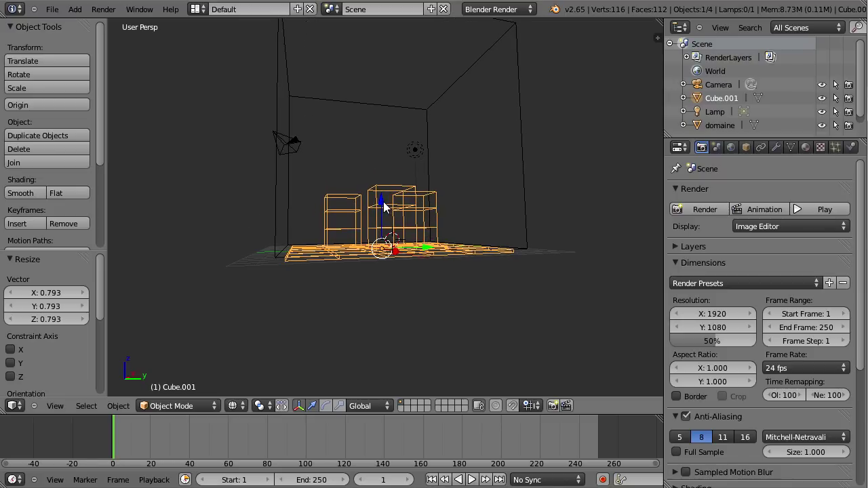
# Step: Lower the model along Z to 0.184
pyautogui.press('g')
pyautogui.press('z')
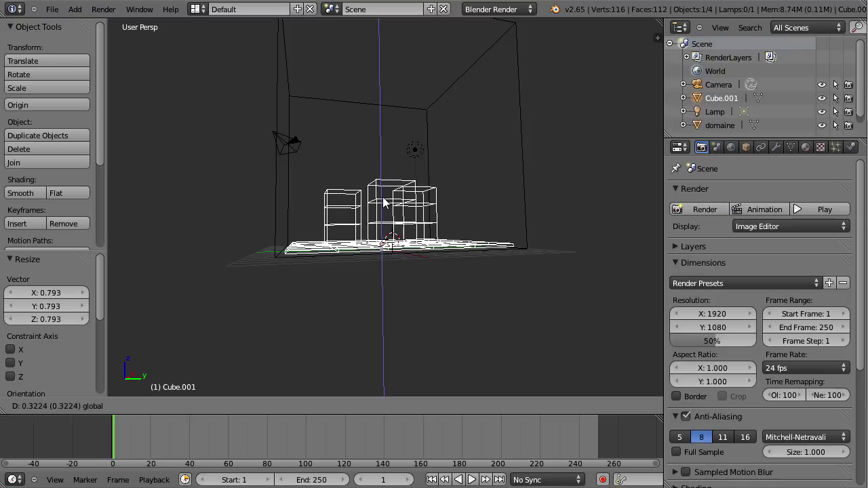
pyautogui.click(492, 220)
pyautogui.scroll(2, 591, 196)
pyautogui.scroll(-1, 592, 195)
pyautogui.moveTo(592, 194)
pyautogui.mouseDown(button='middle')
pyautogui.moveTo(607, 129)
pyautogui.moveTo(510, 190)
pyautogui.moveTo(639, 223)
pyautogui.moveTo(613, 232)
pyautogui.moveTo(636, 229)
pyautogui.mouseUp(button='middle')
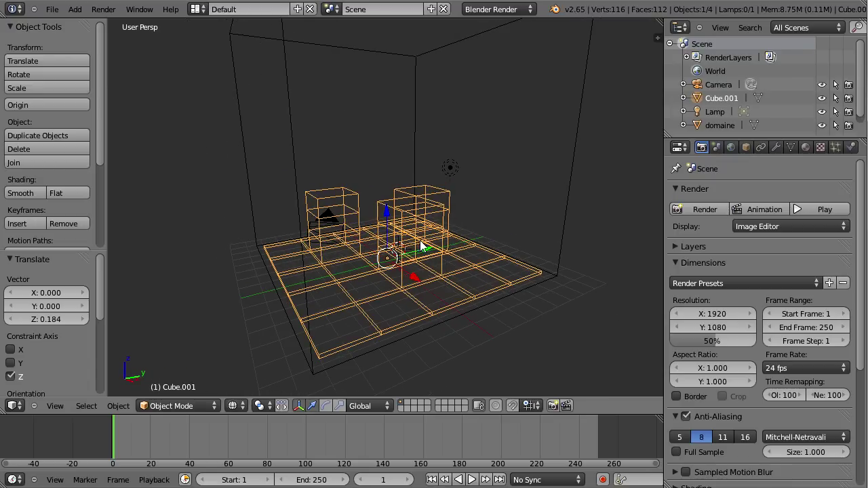
# Step: Fine-tune the model's scale to 1.063, then settle at 0.970
pyautogui.press('s')
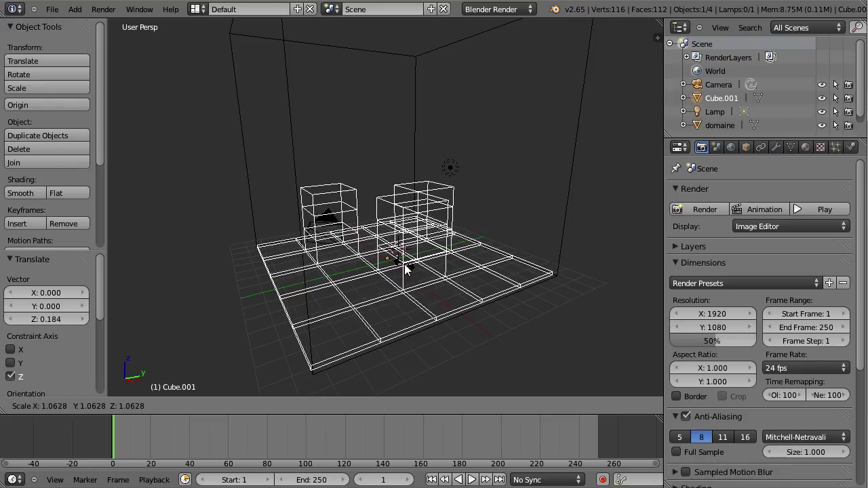
pyautogui.click(406, 269)
pyautogui.moveTo(592, 265)
pyautogui.mouseDown(button='middle')
pyautogui.moveTo(596, 231)
pyautogui.moveTo(527, 241)
pyautogui.moveTo(497, 258)
pyautogui.moveTo(360, 264)
pyautogui.moveTo(543, 264)
pyautogui.moveTo(580, 237)
pyautogui.moveTo(600, 283)
pyautogui.mouseUp(button='middle')
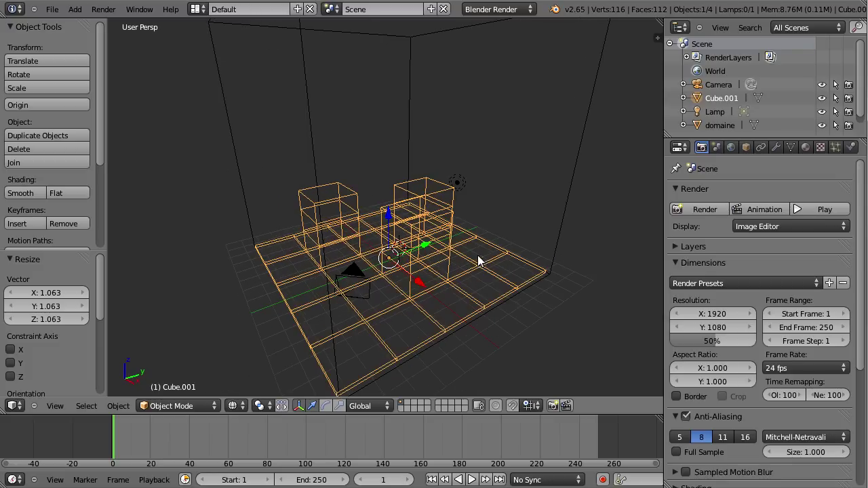
pyautogui.press('s')
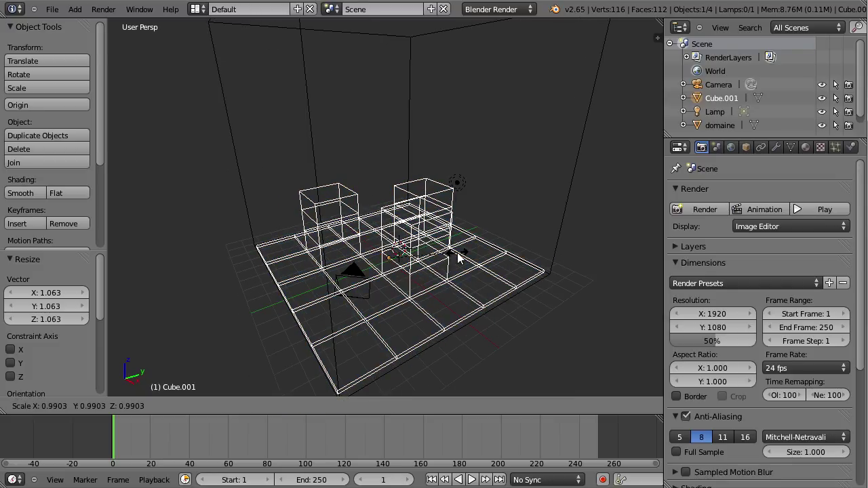
pyautogui.click(456, 256)
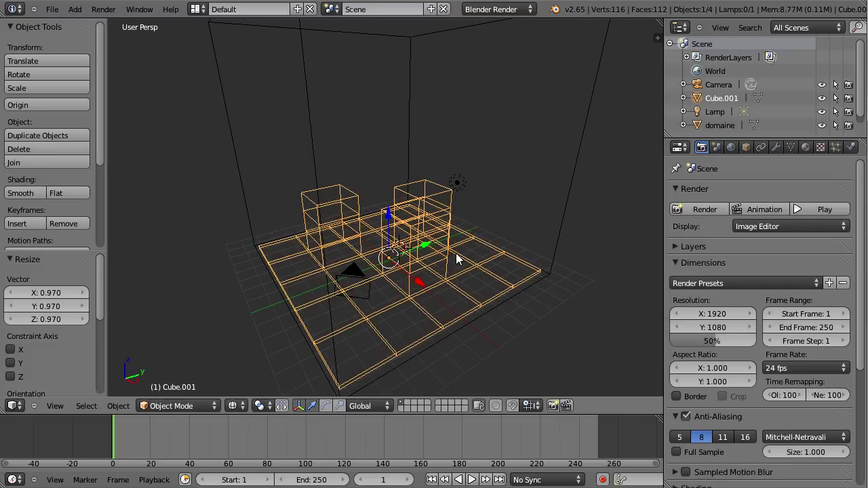
pyautogui.moveTo(613, 262)
pyautogui.mouseDown(button='middle')
pyautogui.moveTo(634, 234)
pyautogui.moveTo(587, 210)
pyautogui.moveTo(619, 239)
pyautogui.moveTo(552, 230)
pyautogui.moveTo(561, 232)
pyautogui.moveTo(560, 285)
pyautogui.moveTo(604, 299)
pyautogui.moveTo(624, 282)
pyautogui.moveTo(629, 259)
pyautogui.moveTo(584, 255)
pyautogui.mouseUp(button='middle')
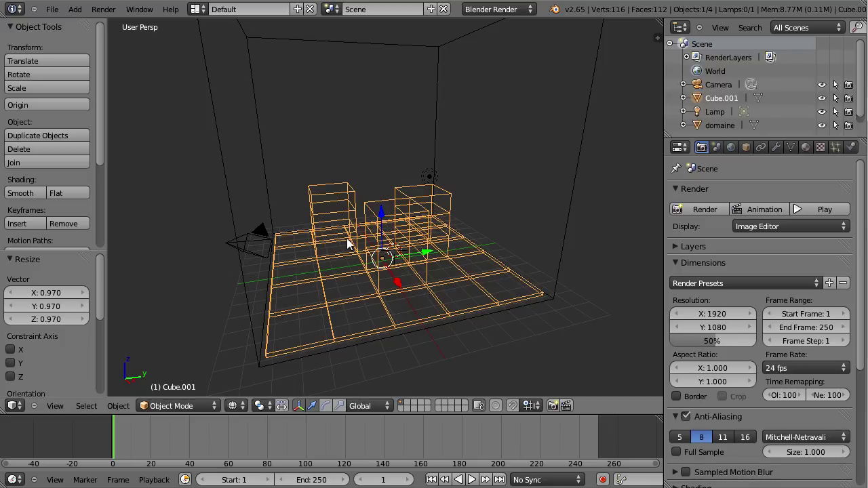
# Step: Rename Cube.001 to objetc4d in the Outliner
pyautogui.doubleClick(723, 100)
pyautogui.write('objet 3d')
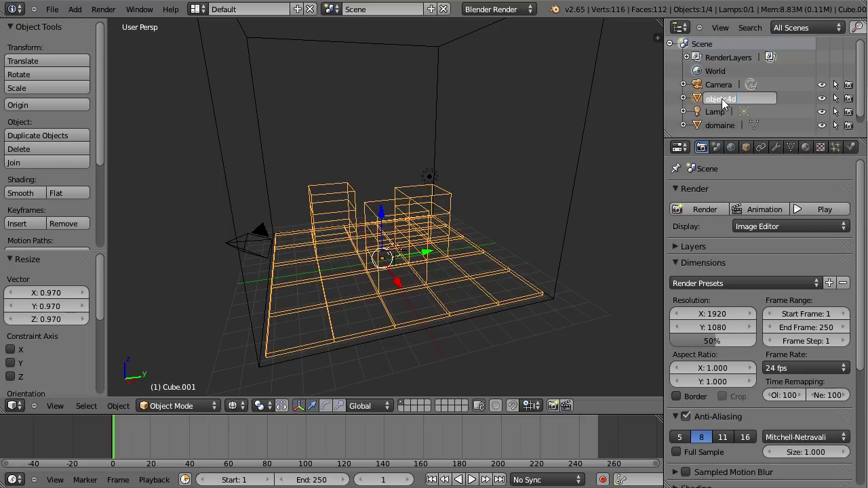
pyautogui.press('Return')
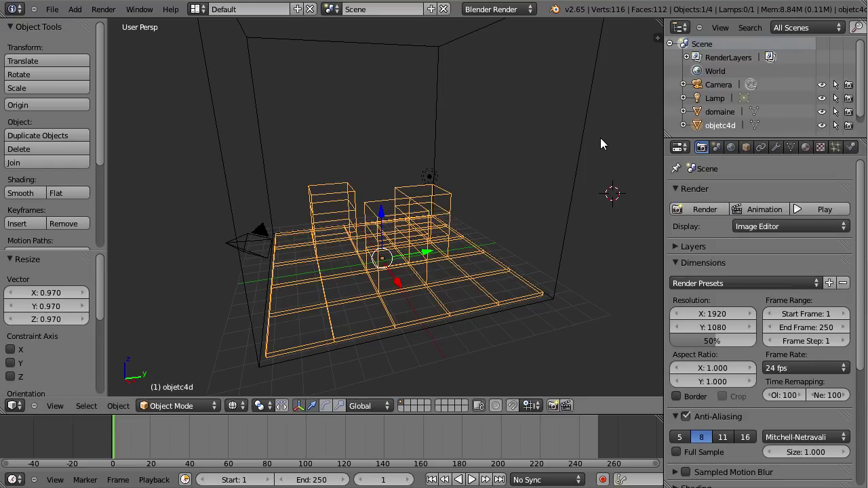
pyautogui.moveTo(600, 137)
pyautogui.mouseDown(button='middle')
pyautogui.moveTo(620, 162)
pyautogui.moveTo(615, 145)
pyautogui.moveTo(613, 159)
pyautogui.moveTo(337, 166)
pyautogui.mouseUp(button='middle')
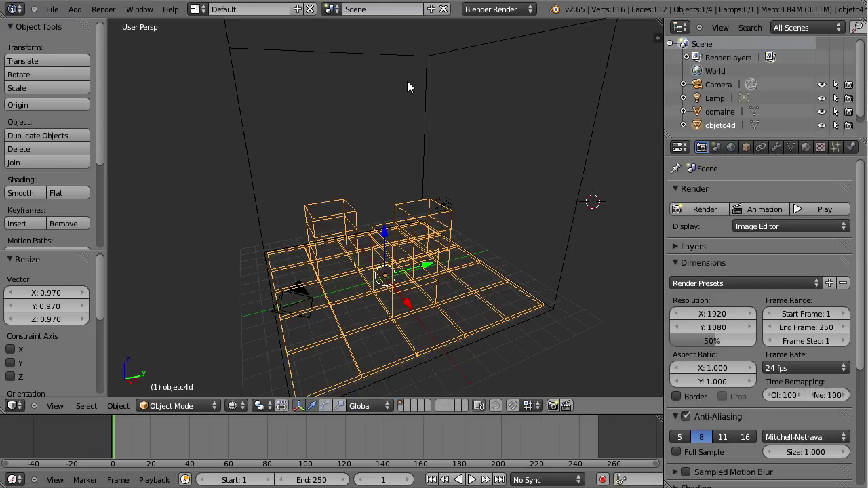
# Step: Add an icosphere and move it along Y and X toward the domain box
pyautogui.click(75, 10)
pyautogui.moveTo(102, 23)
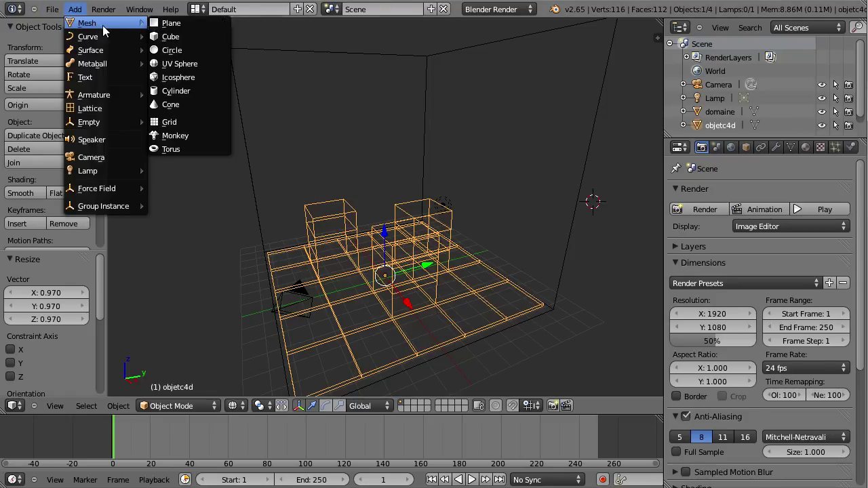
pyautogui.click(185, 79)
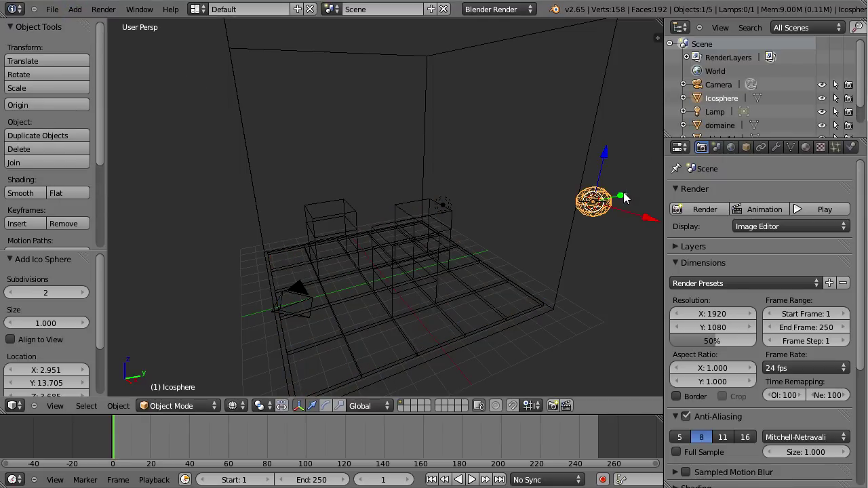
pyautogui.press('g')
pyautogui.press('y')
pyautogui.click(505, 216)
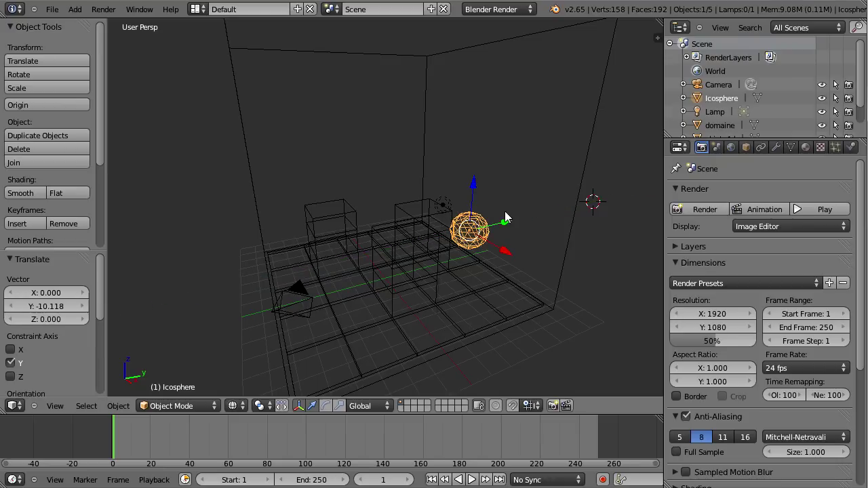
pyautogui.moveTo(600, 192)
pyautogui.mouseDown(button='middle')
pyautogui.moveTo(496, 145)
pyautogui.moveTo(603, 145)
pyautogui.moveTo(705, 125)
pyautogui.moveTo(664, 171)
pyautogui.moveTo(661, 197)
pyautogui.mouseUp(button='middle')
pyautogui.press('g')
pyautogui.press('x')
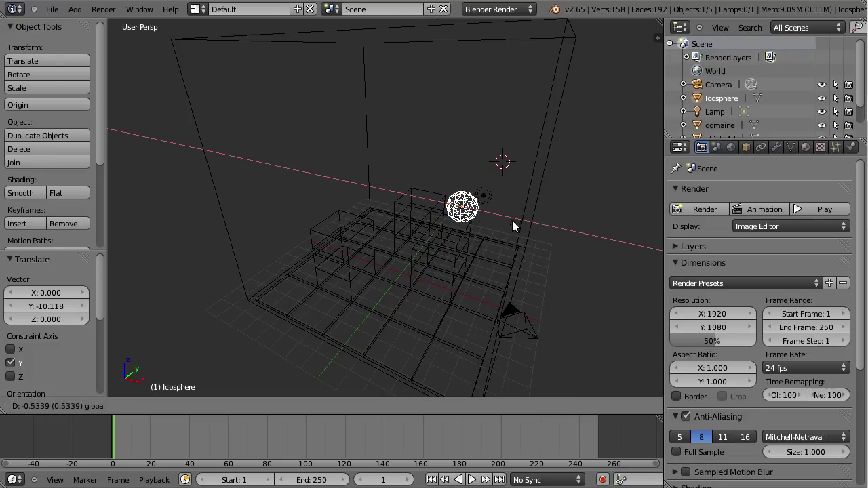
pyautogui.click(475, 226)
# Step: Place the icosphere at Y -3.690 and raise it to Z 6.877
pyautogui.press('g')
pyautogui.press('y')
pyautogui.click(497, 212)
pyautogui.moveTo(497, 212)
pyautogui.mouseDown(button='middle')
pyautogui.moveTo(668, 226)
pyautogui.moveTo(566, 273)
pyautogui.moveTo(491, 179)
pyautogui.moveTo(503, 178)
pyautogui.moveTo(518, 216)
pyautogui.mouseUp(button='middle')
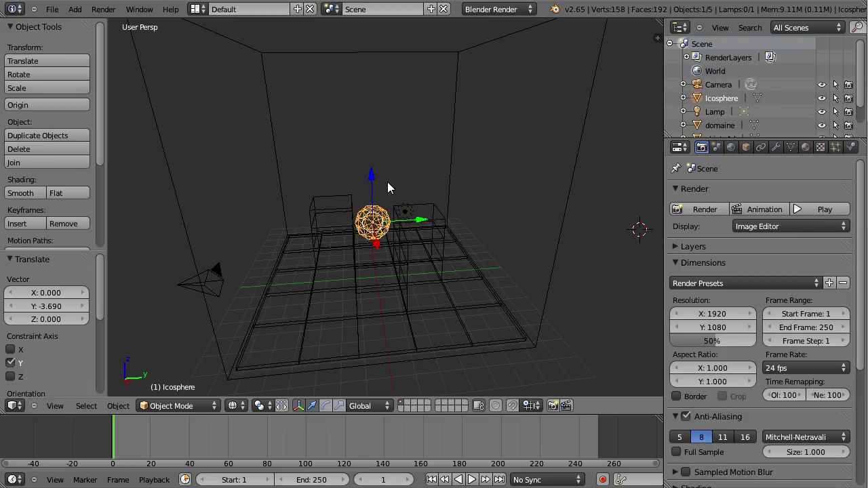
pyautogui.press('g')
pyautogui.press('z')
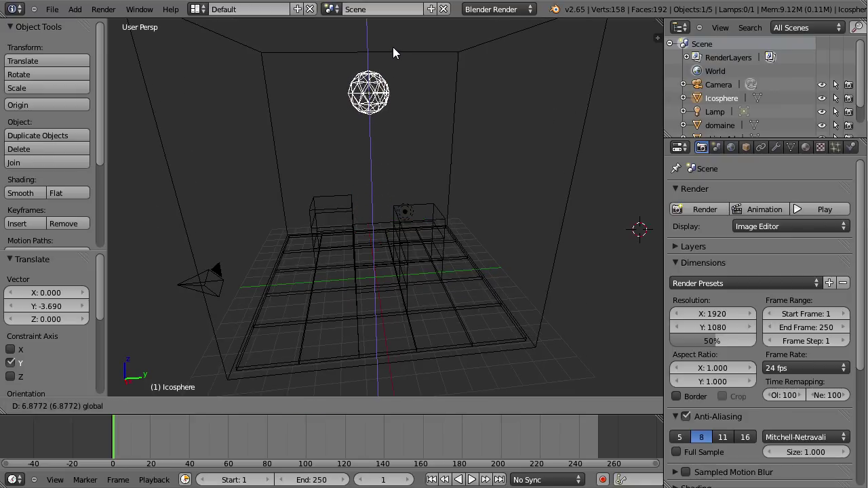
pyautogui.click(394, 52)
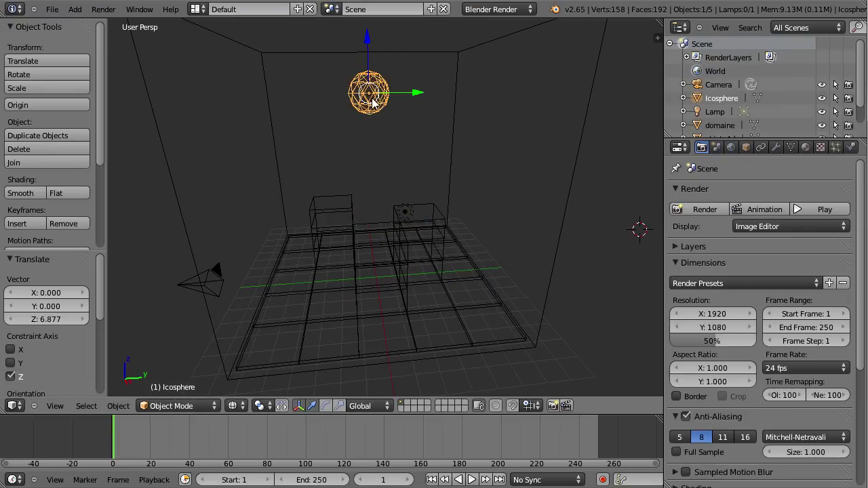
# Step: Scale the icosphere up to about 2.305
pyautogui.press('s')
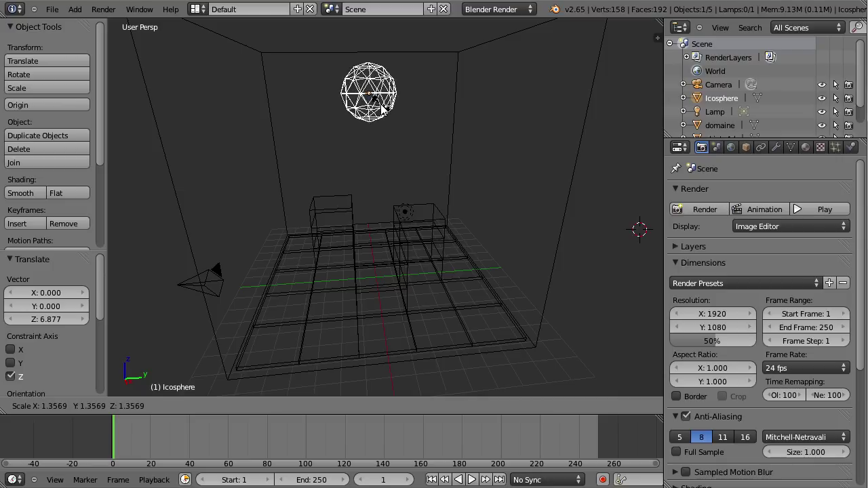
pyautogui.click(391, 108)
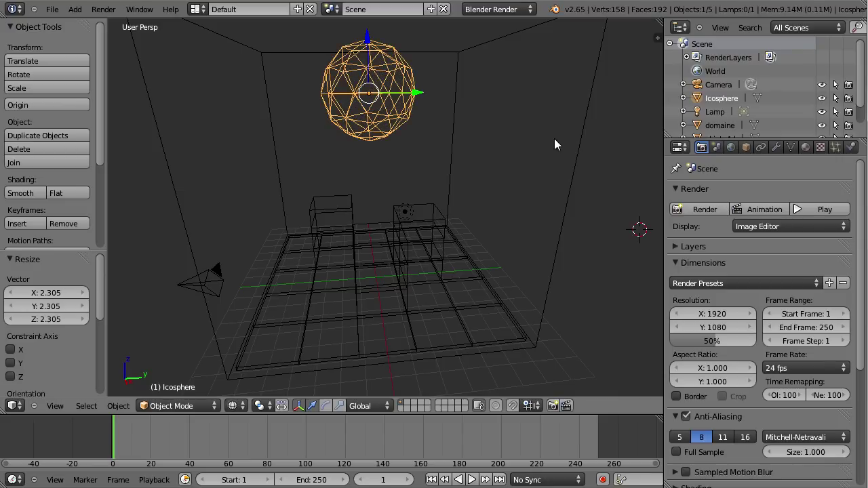
pyautogui.moveTo(604, 169)
pyautogui.mouseDown(button='middle')
pyautogui.moveTo(527, 98)
pyautogui.moveTo(524, 144)
pyautogui.moveTo(654, 192)
pyautogui.moveTo(690, 156)
pyautogui.moveTo(668, 193)
pyautogui.moveTo(644, 182)
pyautogui.moveTo(674, 174)
pyautogui.moveTo(603, 177)
pyautogui.moveTo(637, 178)
pyautogui.moveTo(649, 165)
pyautogui.moveTo(649, 198)
pyautogui.mouseUp(button='middle')
pyautogui.moveTo(603, 258)
pyautogui.mouseDown(button='middle')
pyautogui.moveTo(600, 237)
pyautogui.moveTo(617, 260)
pyautogui.mouseUp(button='middle')
pyautogui.click(617, 260)
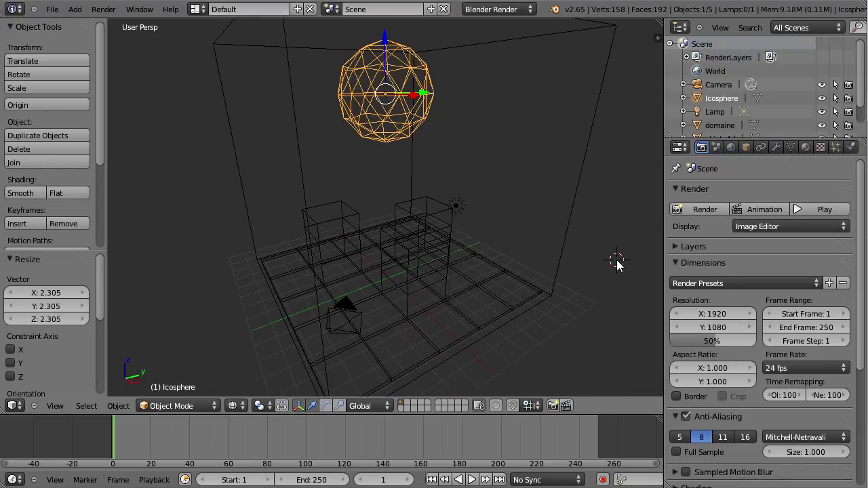
# Step: Select the Icosphere and rename it liquide in the Outliner
pyautogui.rightClick(565, 204)
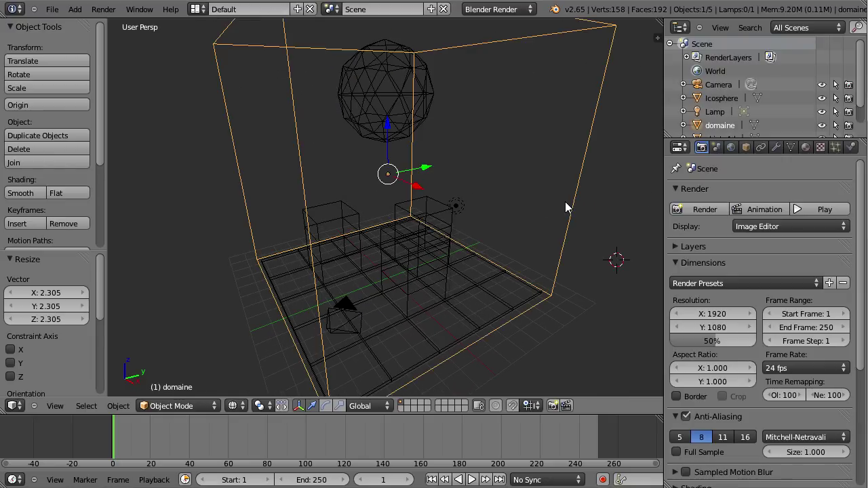
pyautogui.rightClick(433, 255)
pyautogui.rightClick(407, 127)
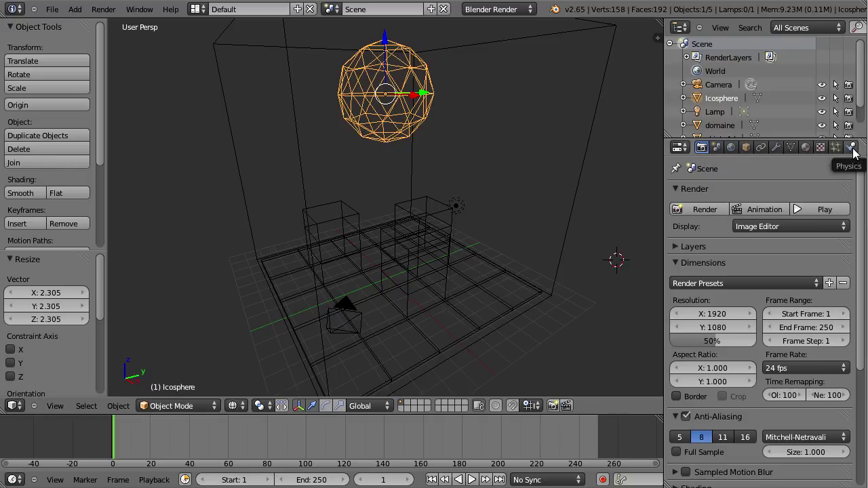
pyautogui.doubleClick(720, 99)
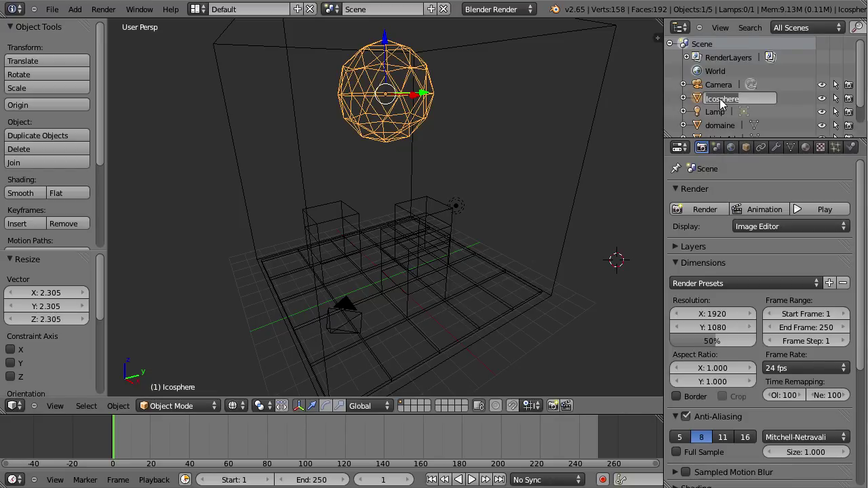
pyautogui.write('liquide')
pyautogui.press('Return')
pyautogui.scroll(-1, 722, 100)
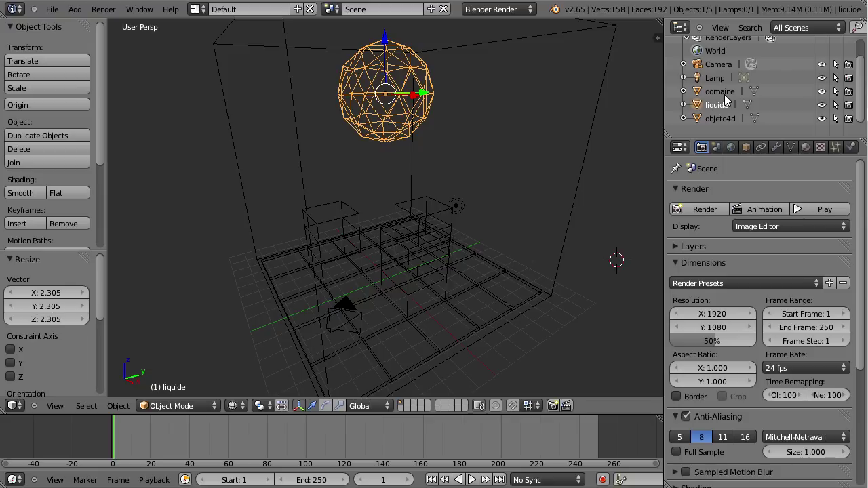
# Step: Enable fluid physics on liquide and set its fluid type to Fluid
pyautogui.click(852, 148)
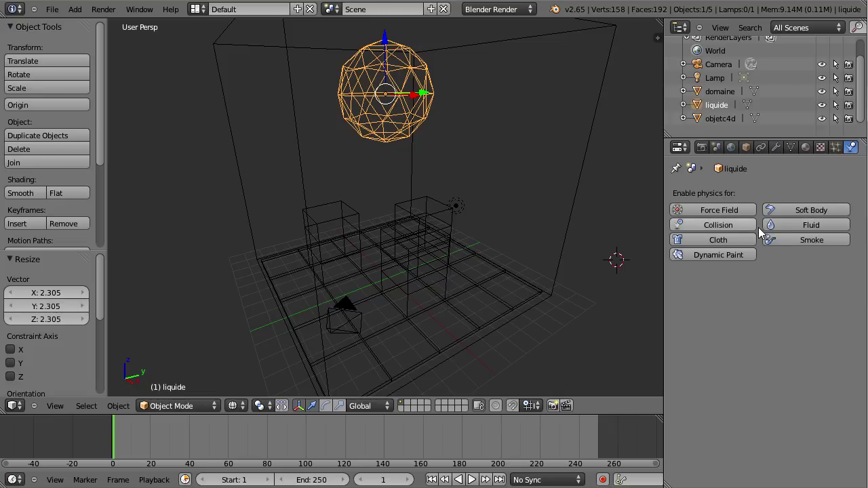
pyautogui.click(834, 231)
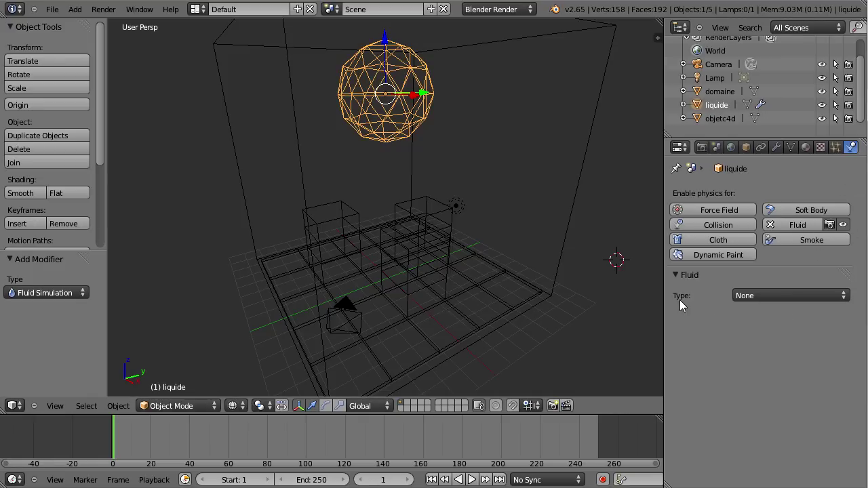
pyautogui.click(781, 295)
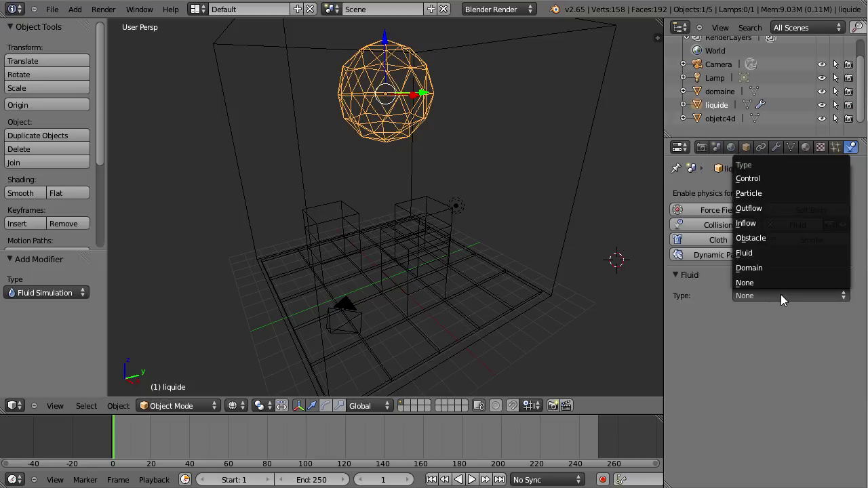
pyautogui.click(770, 254)
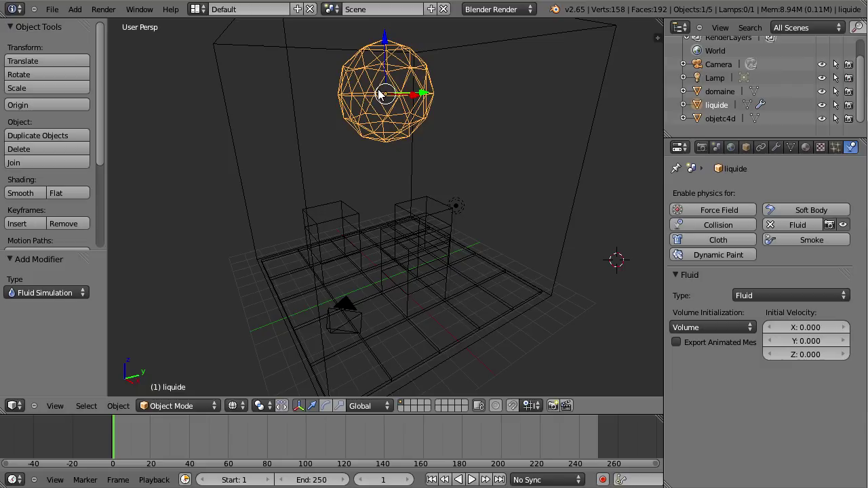
# Step: Select objetc4d, enable fluid physics, and set its type to Obstacle
pyautogui.click(729, 119)
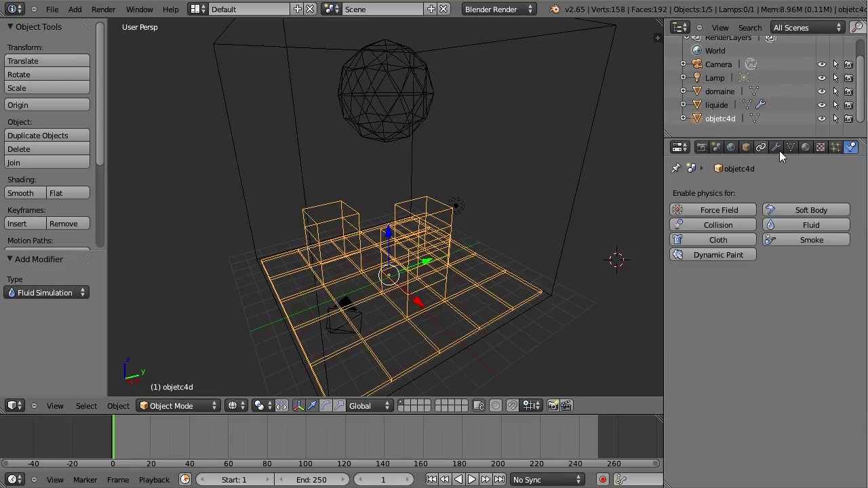
pyautogui.click(809, 224)
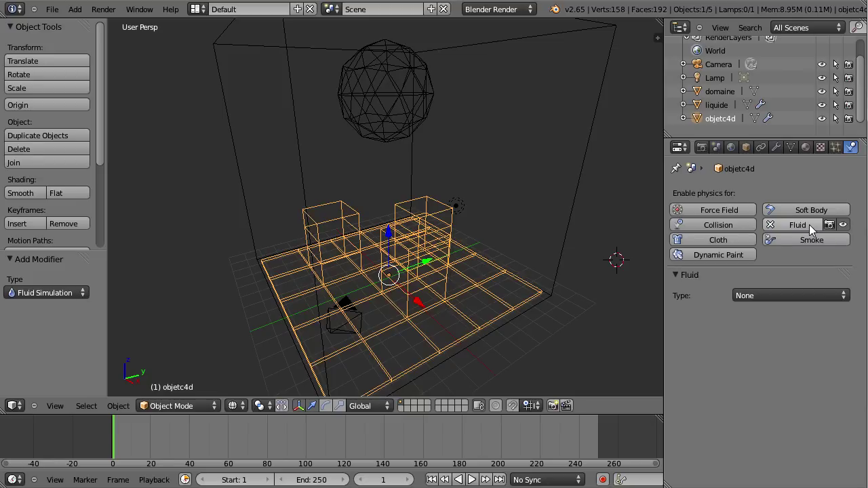
pyautogui.click(762, 294)
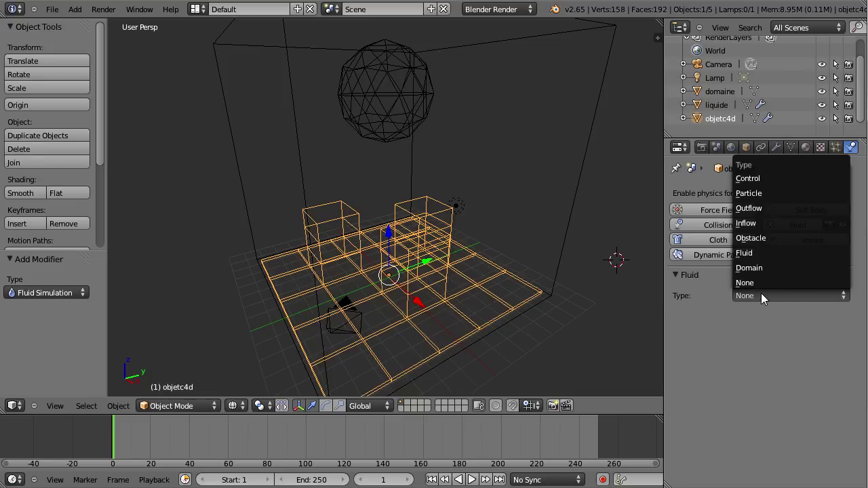
pyautogui.click(770, 239)
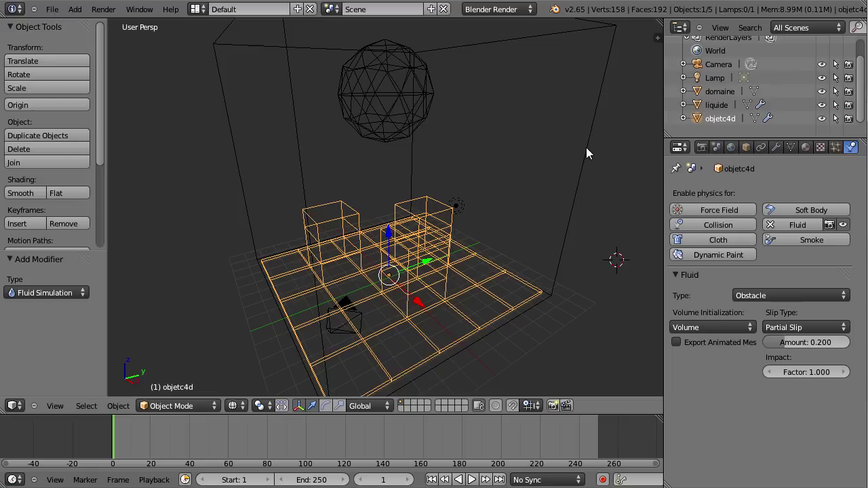
# Step: Select the domaine box, enable fluid physics, and set its type to Domain
pyautogui.click(726, 93)
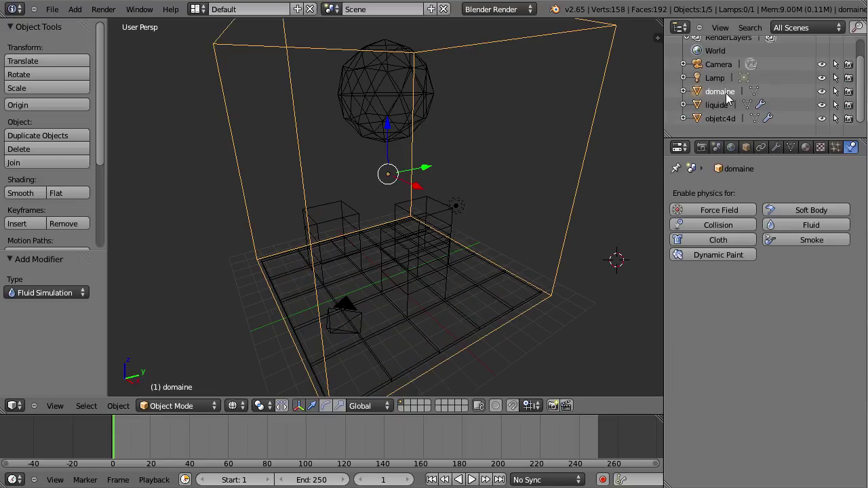
pyautogui.click(807, 226)
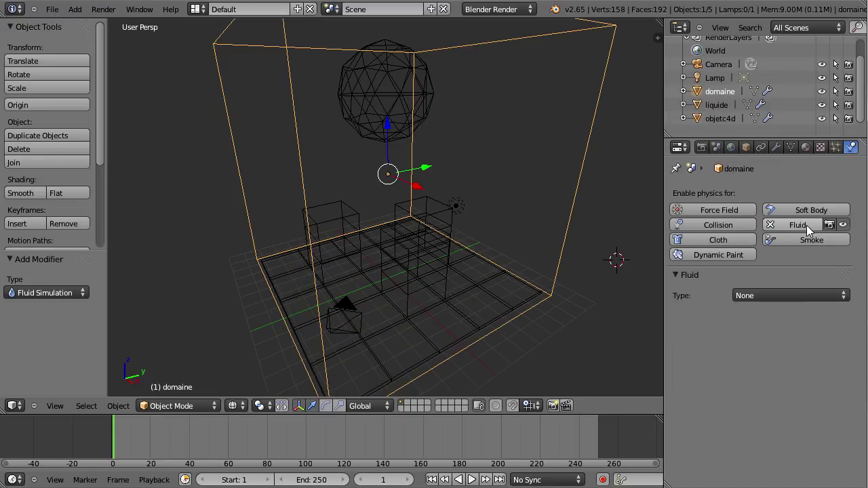
pyautogui.click(750, 296)
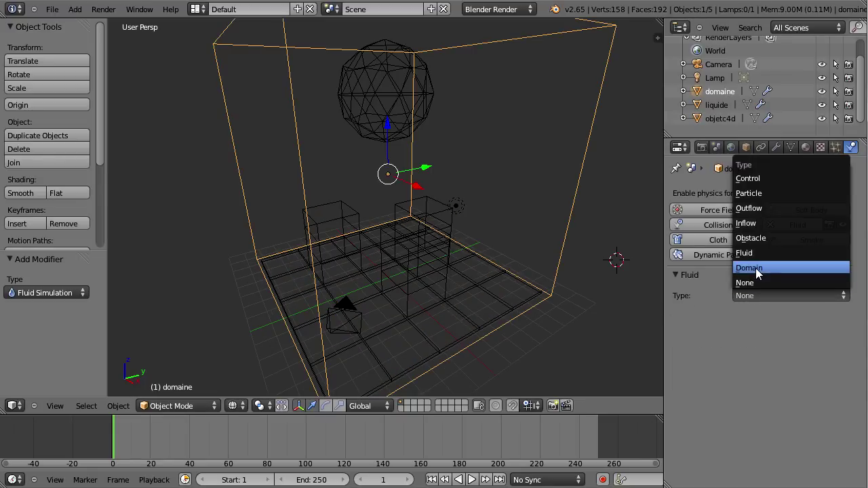
pyautogui.click(756, 268)
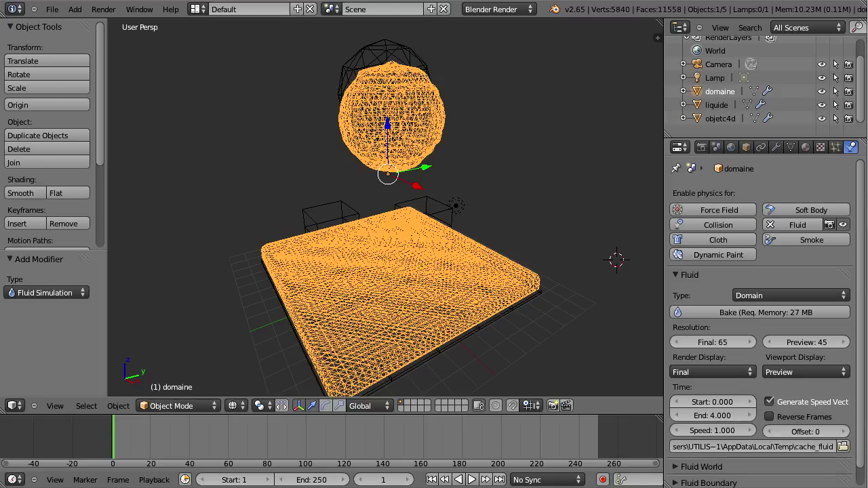
# Step: Set the domain cache path to F:\Mes Travaux\Maxon C4D\fluideblender
pyautogui.click(769, 448)
pyautogui.press('BackSpace')
pyautogui.write('F:\\Mes Travaux\\Maxon C4D\\fluideblender')
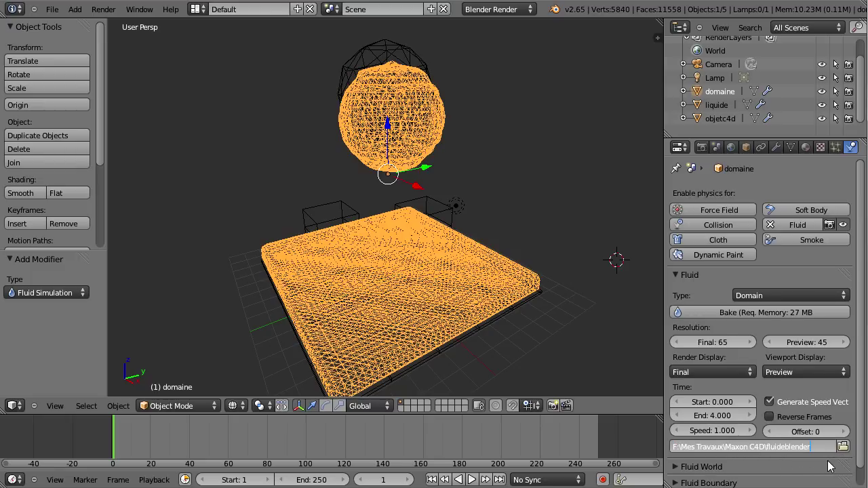
pyautogui.press('Return')
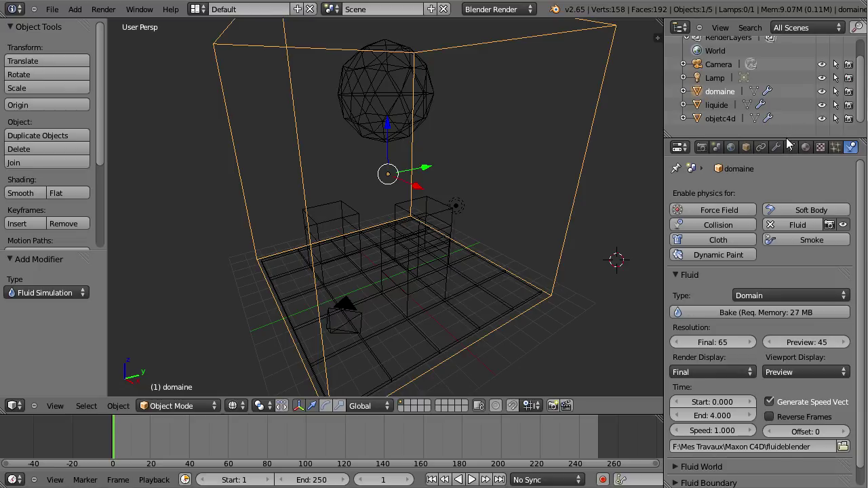
pyautogui.moveTo(786, 140); pyautogui.dragTo(789, 135)
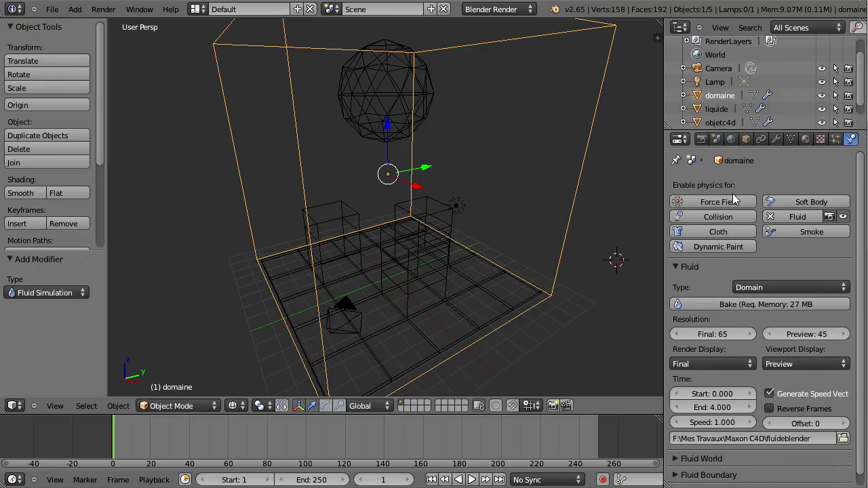
pyautogui.click(677, 266)
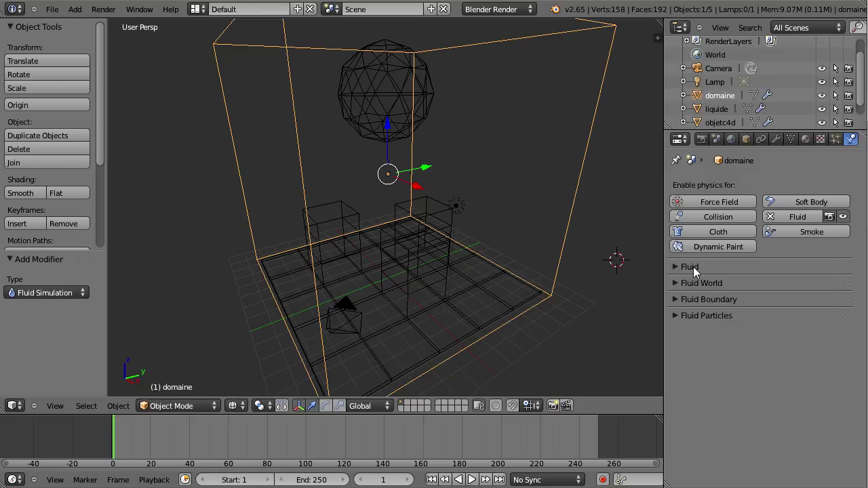
pyautogui.click(680, 318)
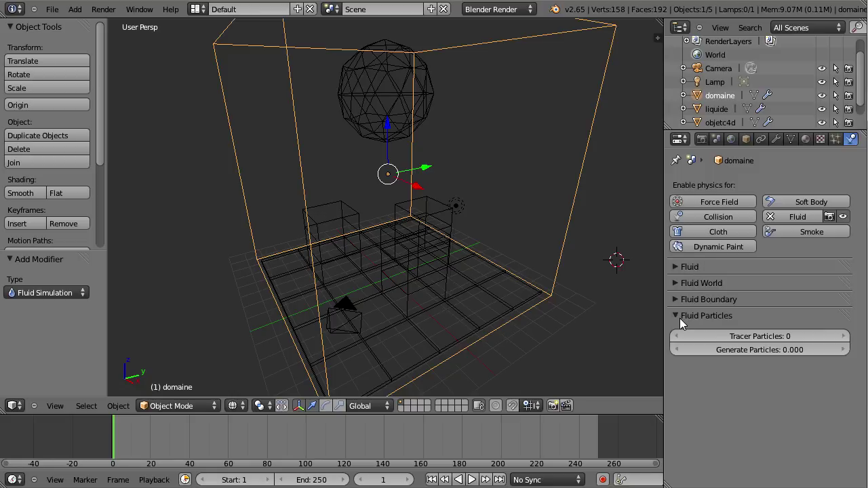
pyautogui.click(678, 318)
pyautogui.click(679, 299)
pyautogui.click(679, 299)
pyautogui.click(680, 282)
pyautogui.click(680, 282)
pyautogui.click(680, 266)
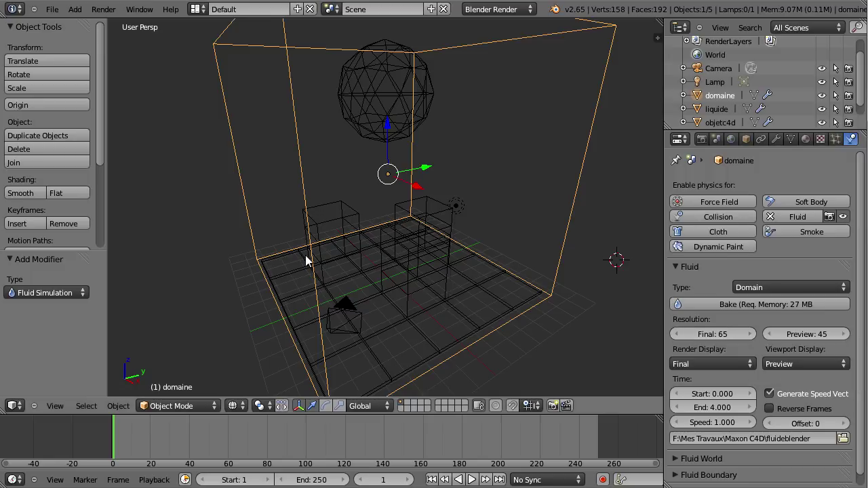
# Step: Set the domain's Final resolution to 80
pyautogui.click(725, 333)
pyautogui.write('80')
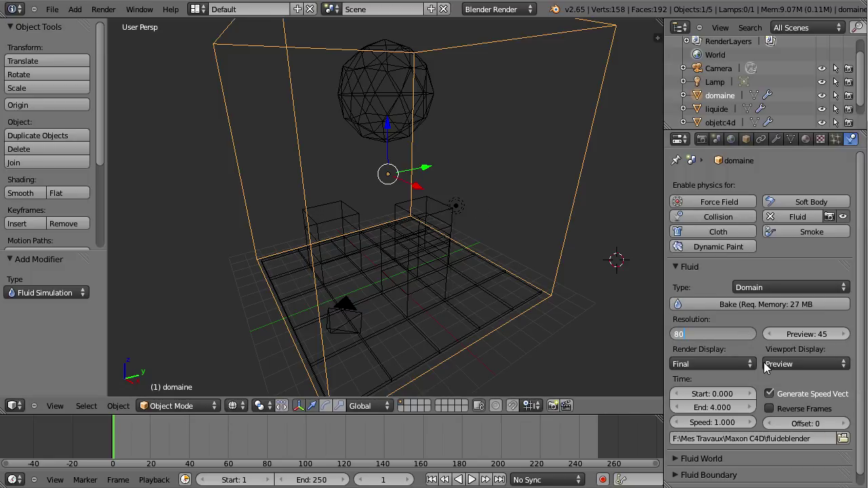
pyautogui.press('Return')
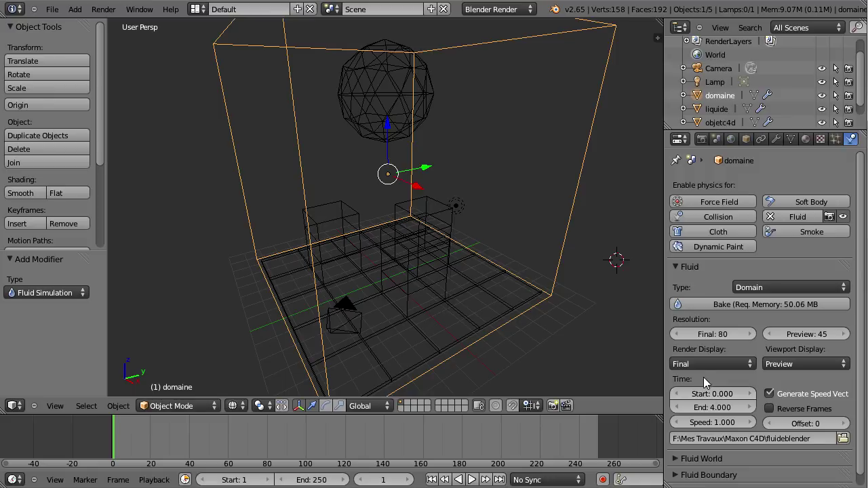
pyautogui.scroll(-1, 861, 339)
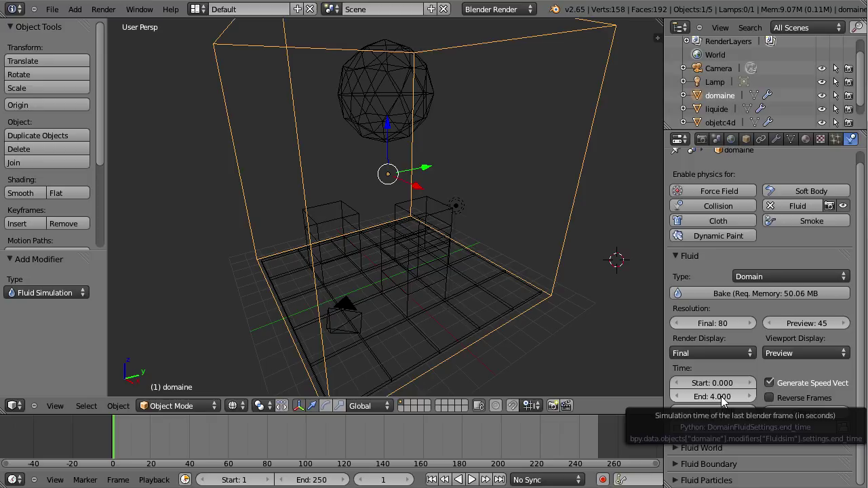
# Step: Set the fluid simulation's End time to 2 seconds
pyautogui.click(721, 396)
pyautogui.write('2')
pyautogui.press('Return')
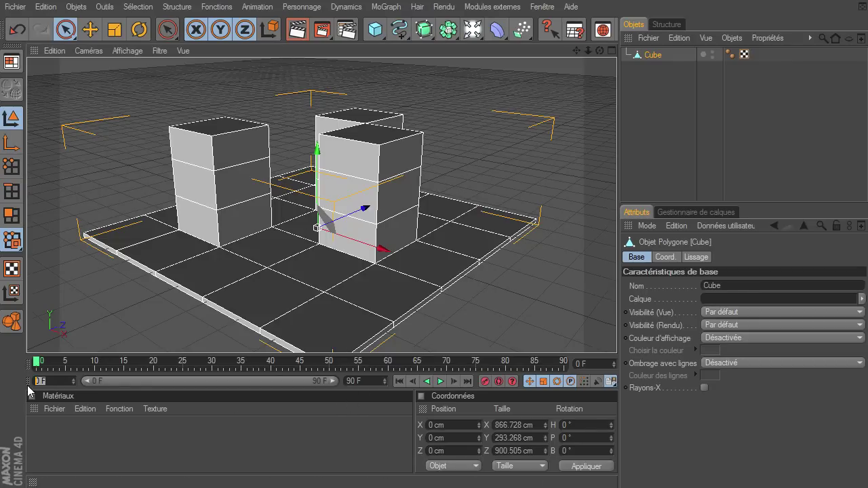
# Step: In Cinema 4D, set the last frame to 249 and extend the preview range to it
pyautogui.click(371, 380)
pyautogui.write('249')
pyautogui.press('Return')
pyautogui.moveTo(181, 381); pyautogui.dragTo(407, 384)
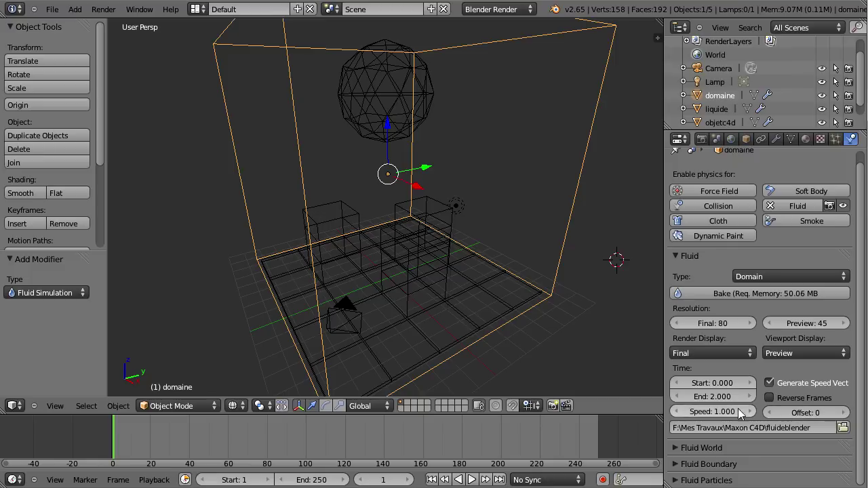
# Step: Apply the Water viscosity preset in the domain's Fluid World settings
pyautogui.click(680, 256)
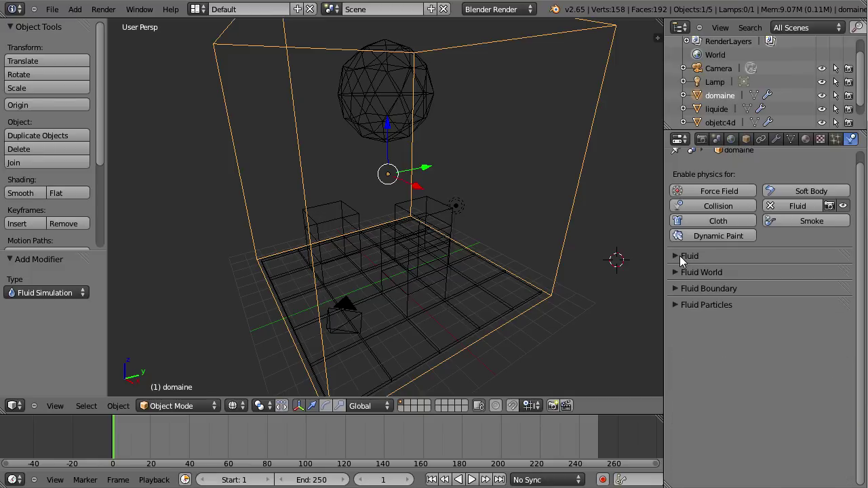
pyautogui.click(679, 272)
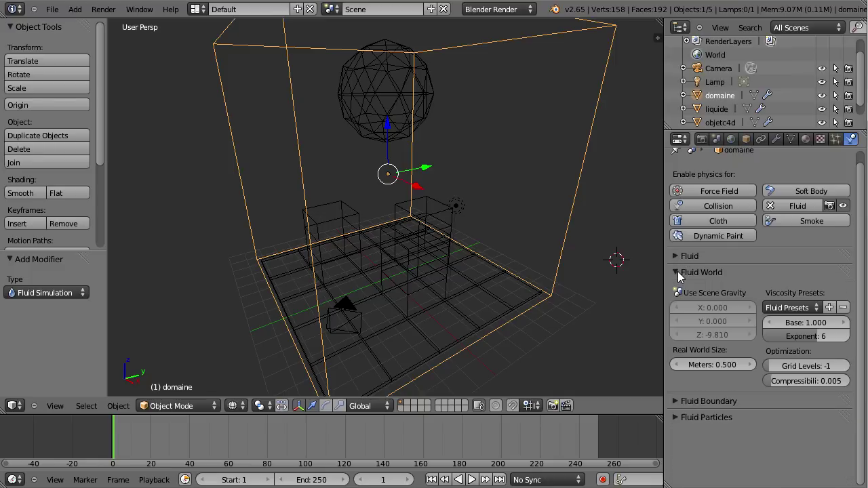
pyautogui.click(809, 307)
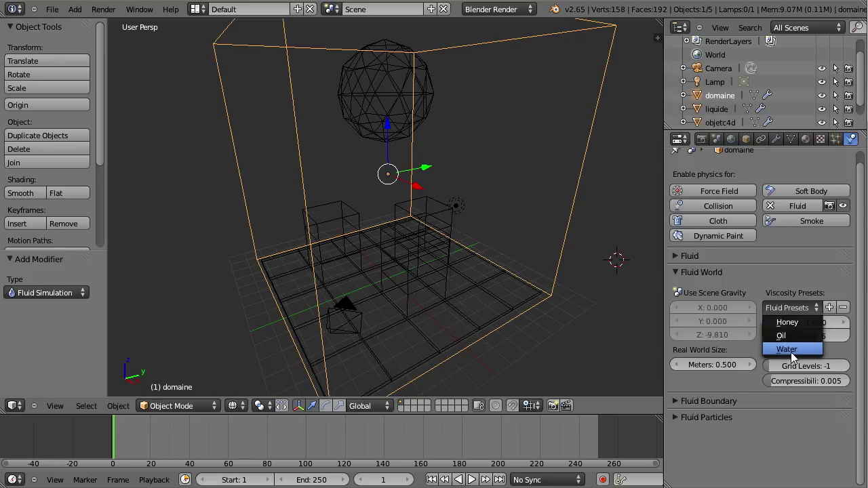
pyautogui.click(791, 352)
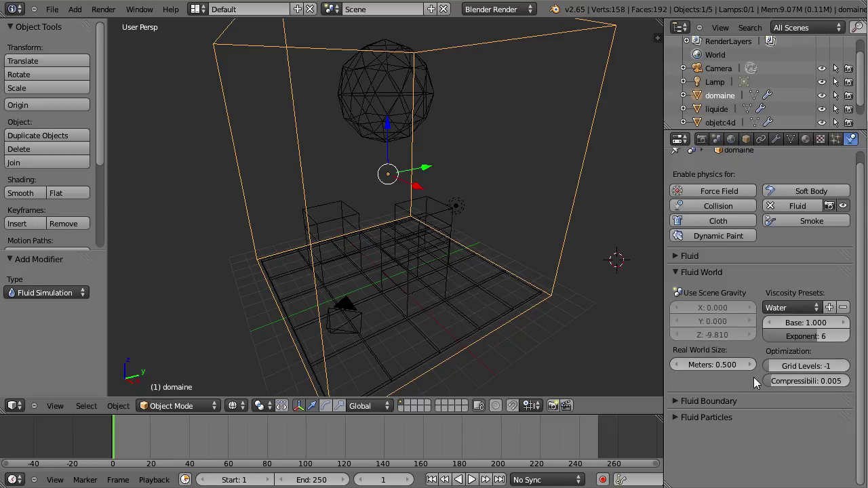
# Step: Review the Fluid Boundary settings, leaving surface subdivisions at 0
pyautogui.click(676, 272)
pyautogui.click(676, 289)
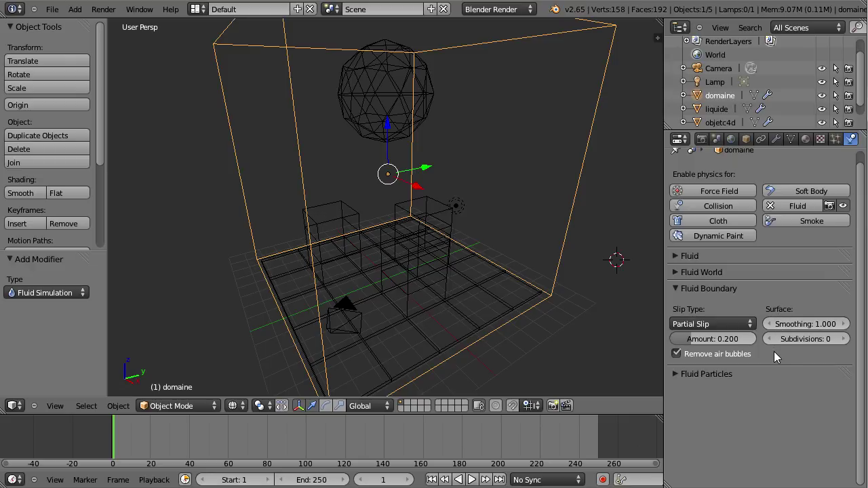
pyautogui.click(846, 339)
pyautogui.click(845, 339)
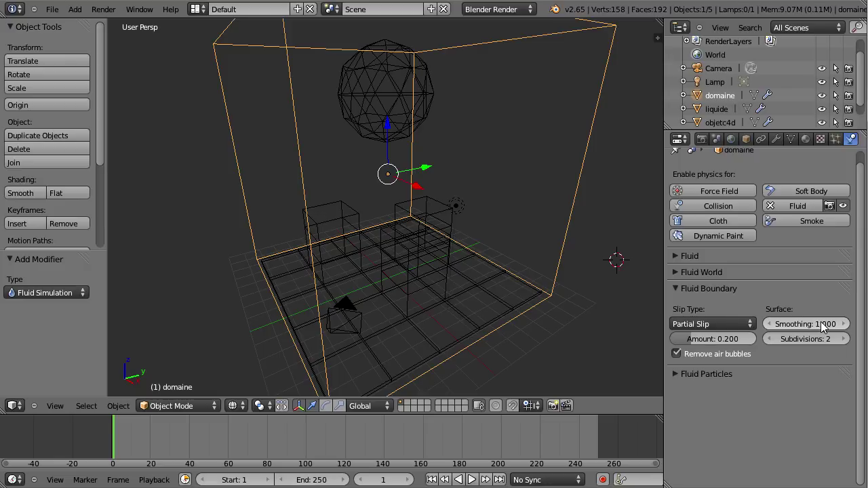
pyautogui.click(770, 340)
pyautogui.click(770, 339)
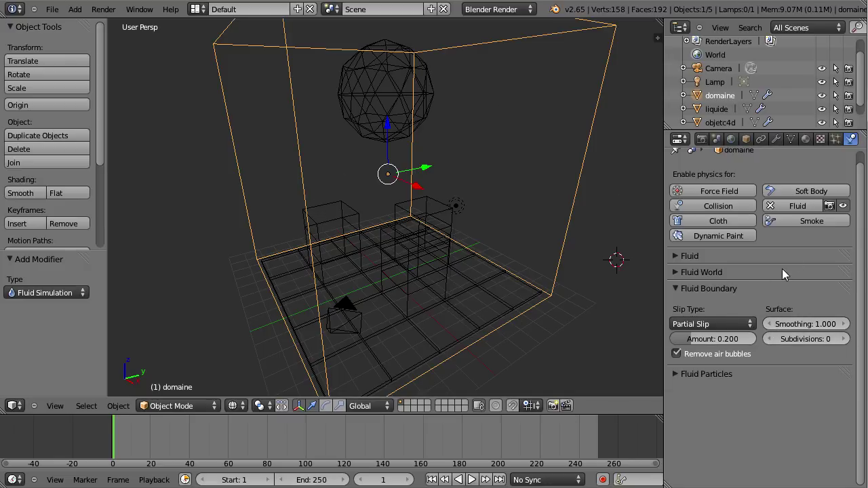
pyautogui.click(677, 289)
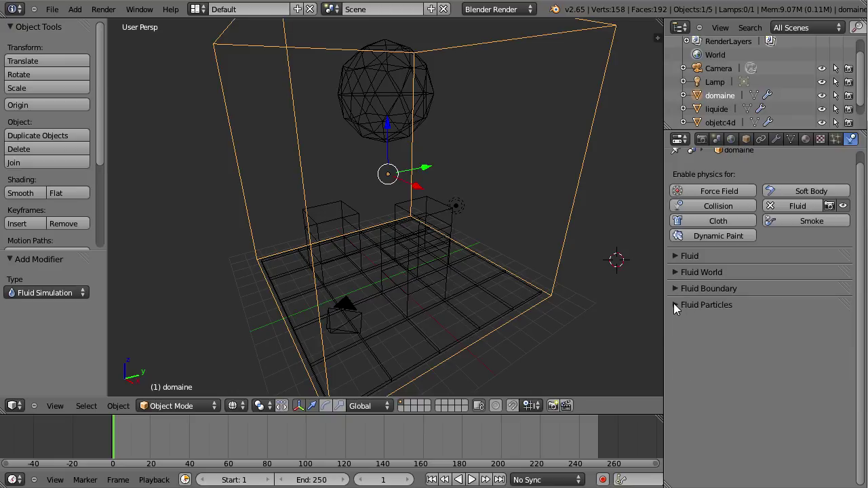
# Step: Check the Fluid Particles settings, then set the domain's final resolution to 100
pyautogui.click(674, 305)
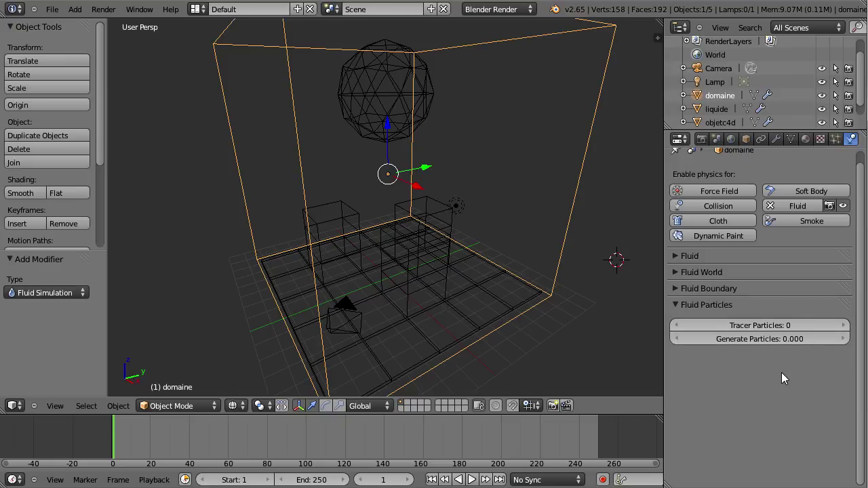
pyautogui.click(677, 303)
pyautogui.click(677, 255)
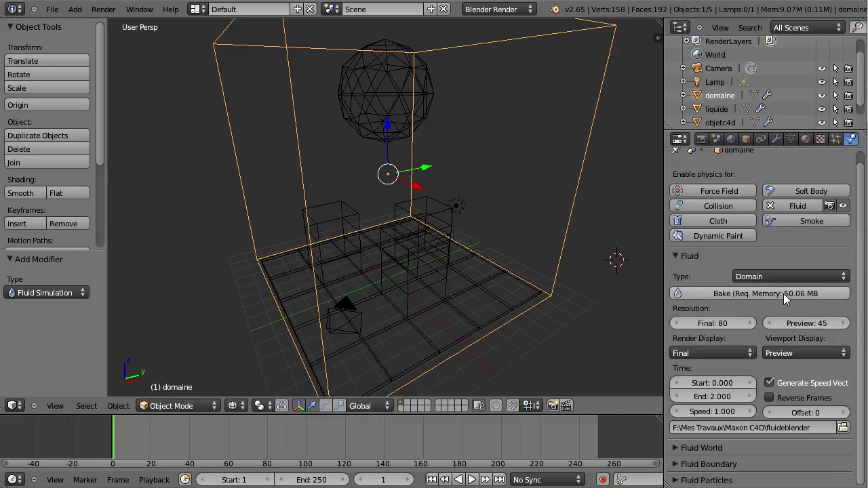
pyautogui.click(736, 321)
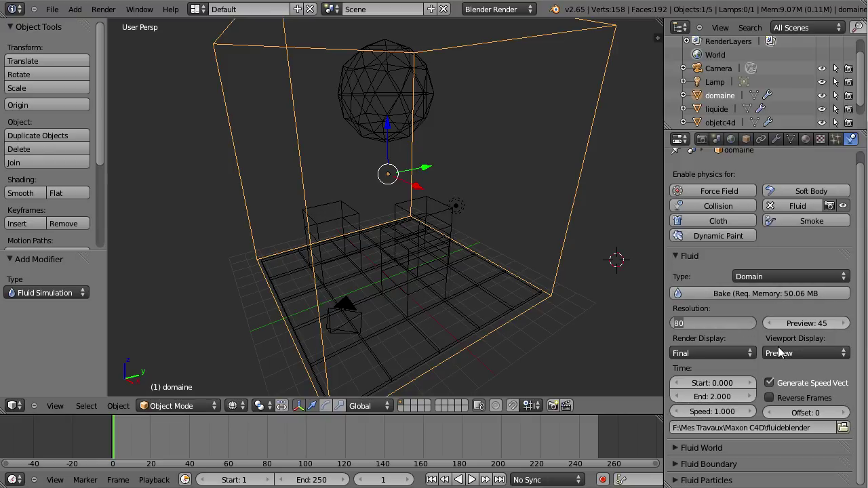
pyautogui.write('100')
pyautogui.press('Return')
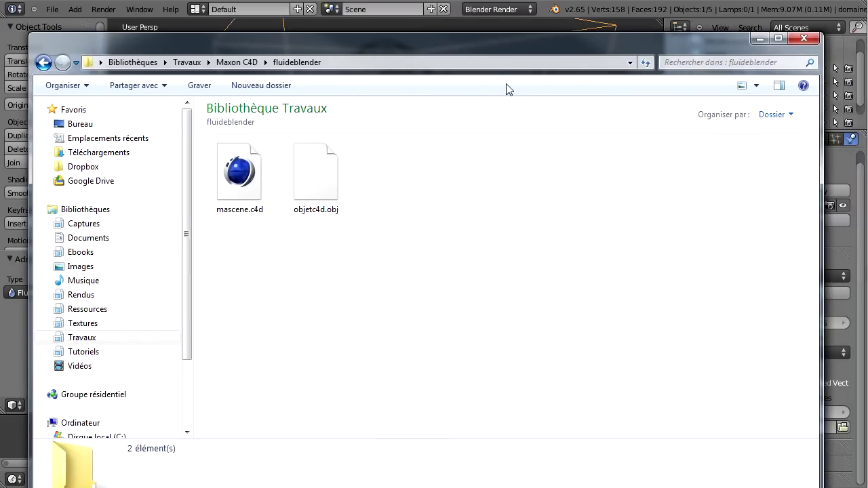
# Step: Switch the fluideblender folder view to the Liste layout
pyautogui.click(761, 85)
pyautogui.click(787, 149)
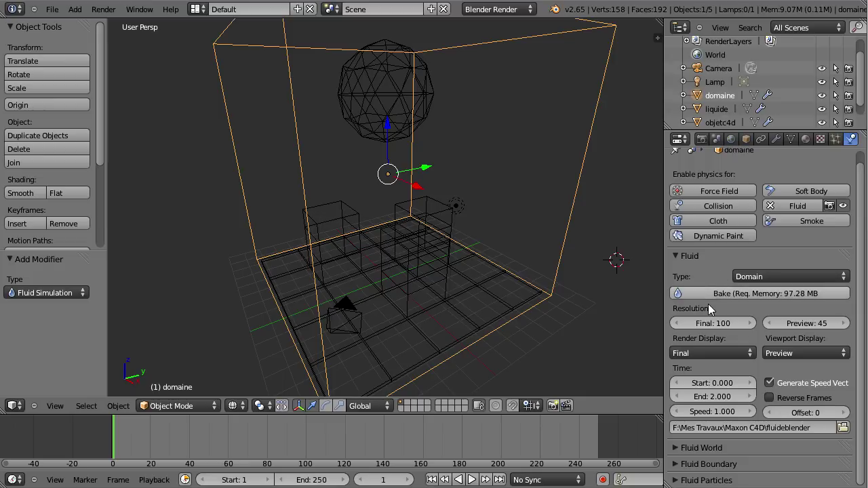
# Step: Start the fluid bake and reposition the cache folder window to watch files appear
pyautogui.click(739, 294)
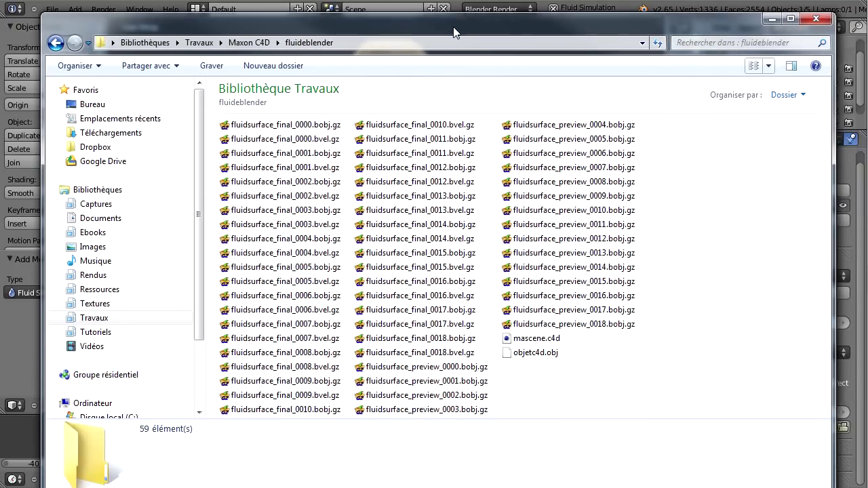
pyautogui.moveTo(454, 26); pyautogui.dragTo(450, 36)
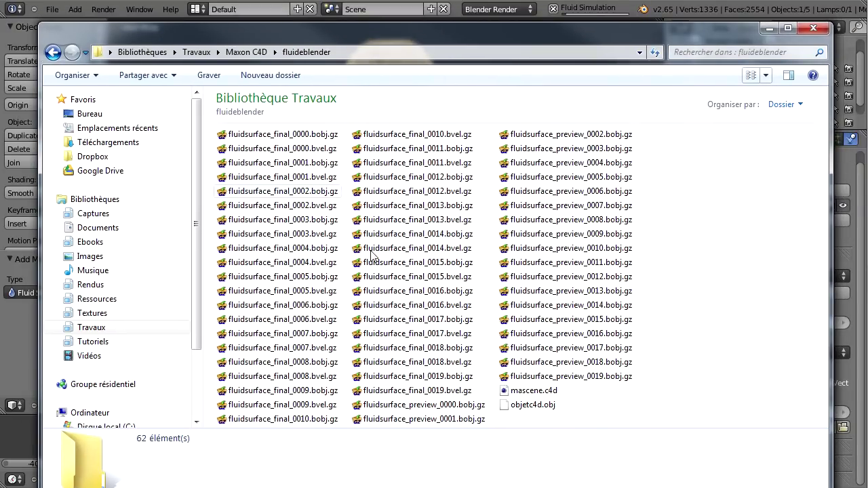
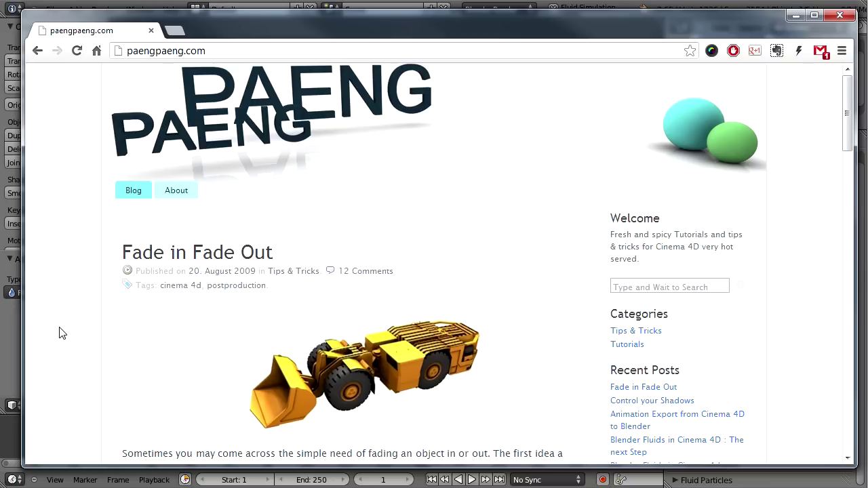
# Step: Open the 'Blender Fluids in Cinema 4D : The next Step' post and start reading it
pyautogui.scroll(-2, 59, 332)
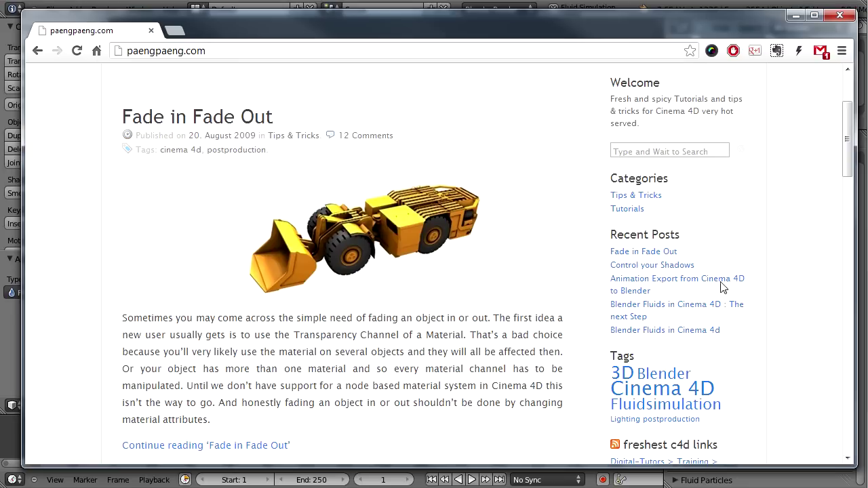
pyautogui.click(639, 316)
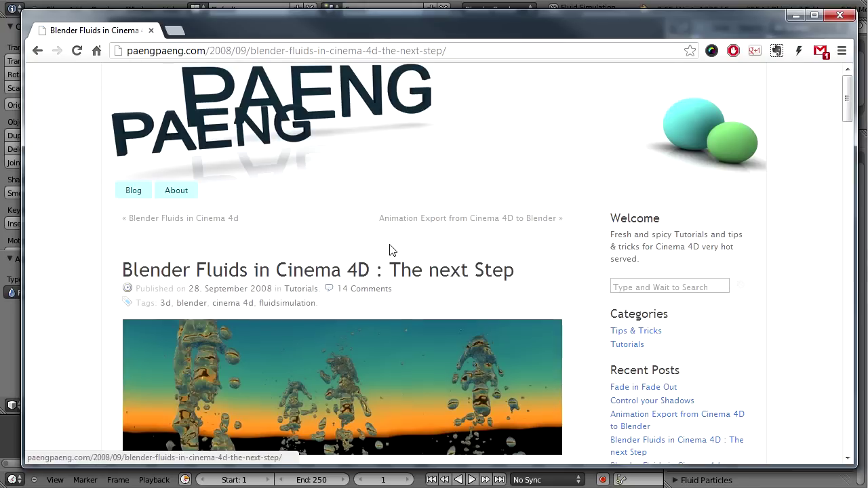
pyautogui.scroll(-3, 390, 249)
pyautogui.scroll(-1, 389, 248)
pyautogui.scroll(-1, 390, 249)
pyautogui.scroll(-3, 389, 248)
# Step: Read down to step 6 on referencing the fluid meshes, then move the browser aside to uncover Blender
pyautogui.scroll(-2, 389, 249)
pyautogui.scroll(-1, 390, 249)
pyautogui.scroll(-2, 390, 248)
pyautogui.scroll(-3, 389, 248)
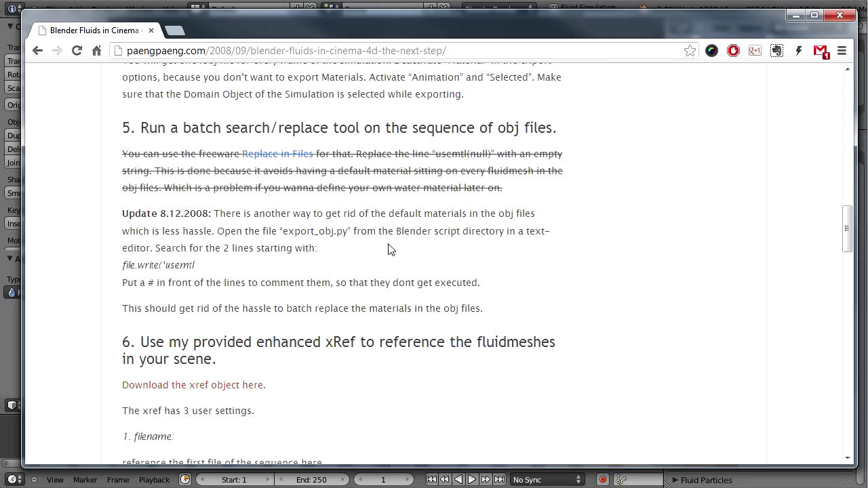
pyautogui.scroll(-4, 387, 248)
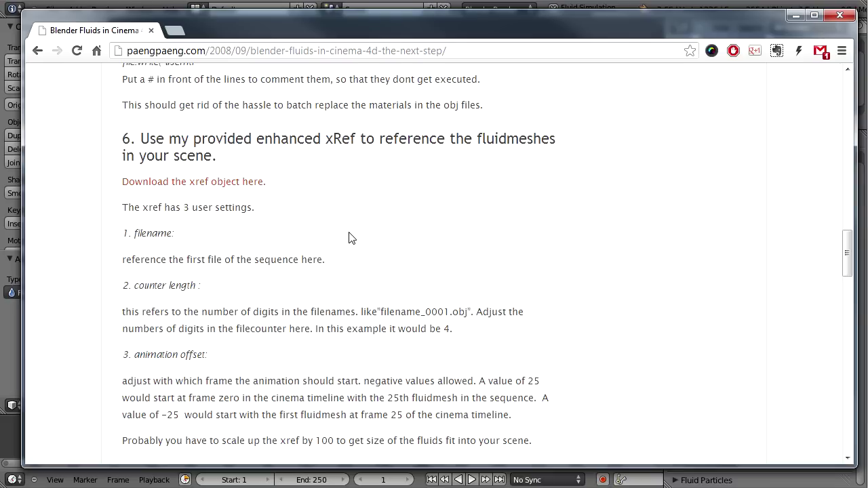
pyautogui.moveTo(417, 21); pyautogui.dragTo(416, 38)
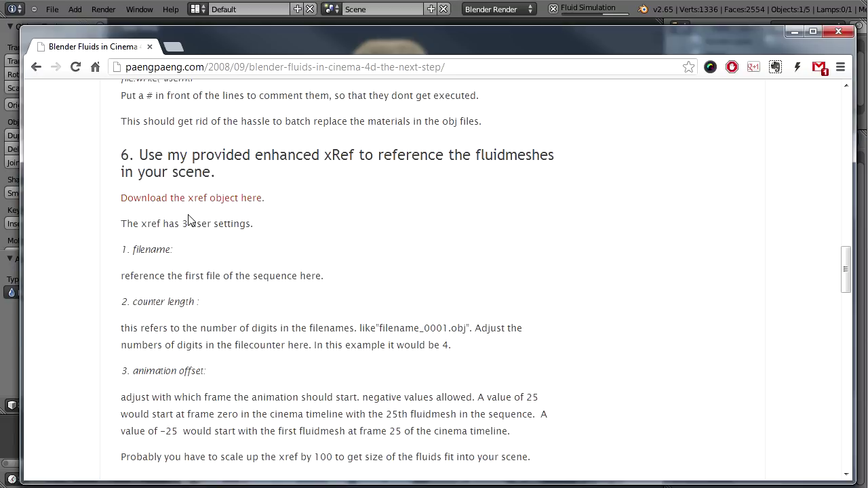
pyautogui.moveTo(253, 35)
pyautogui.mouseDown()
pyautogui.moveTo(524, 75)
pyautogui.moveTo(867, 74)
pyautogui.mouseUp()
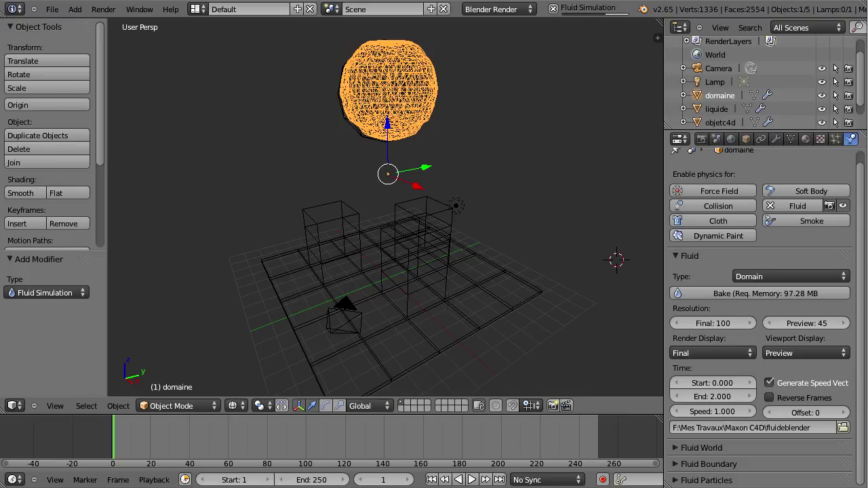
pyautogui.hotkey('alt', 'Tab')
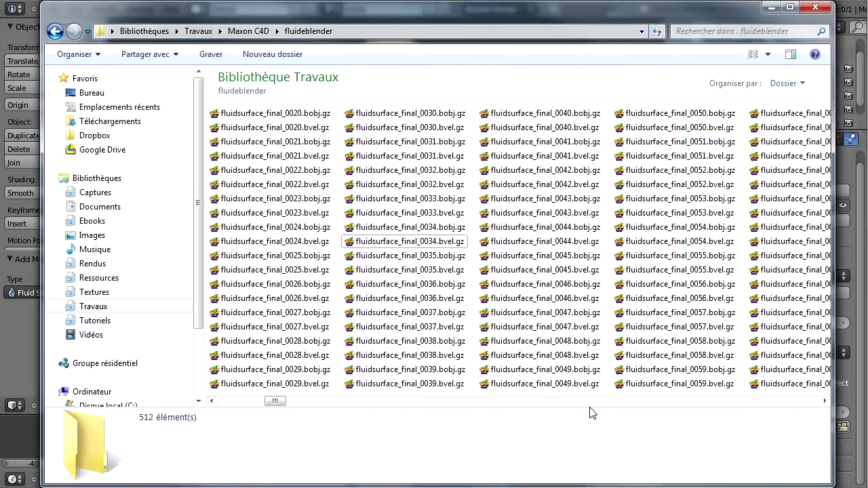
pyautogui.scroll(-3, 769, 407)
pyautogui.scroll(-3, 768, 406)
pyautogui.scroll(-3, 769, 406)
pyautogui.scroll(-3, 768, 407)
pyautogui.scroll(-3, 768, 406)
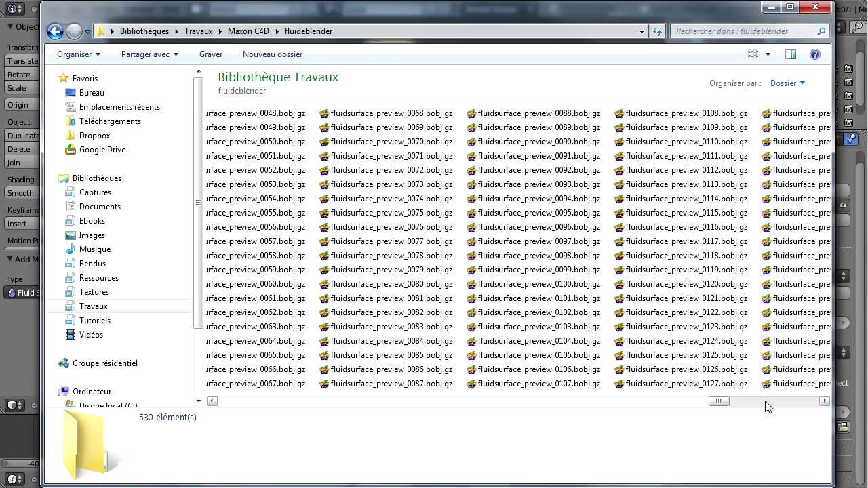
pyautogui.scroll(-3, 766, 403)
pyautogui.scroll(-2, 765, 403)
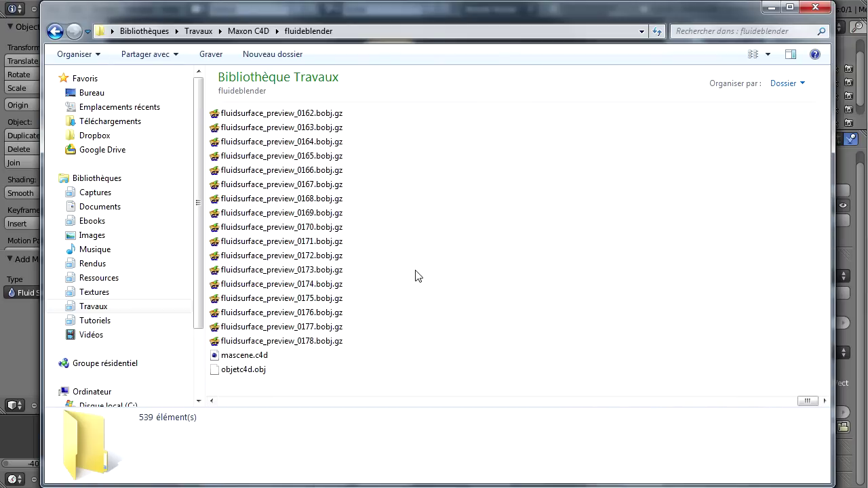
pyautogui.moveTo(485, 27); pyautogui.dragTo(865, 285)
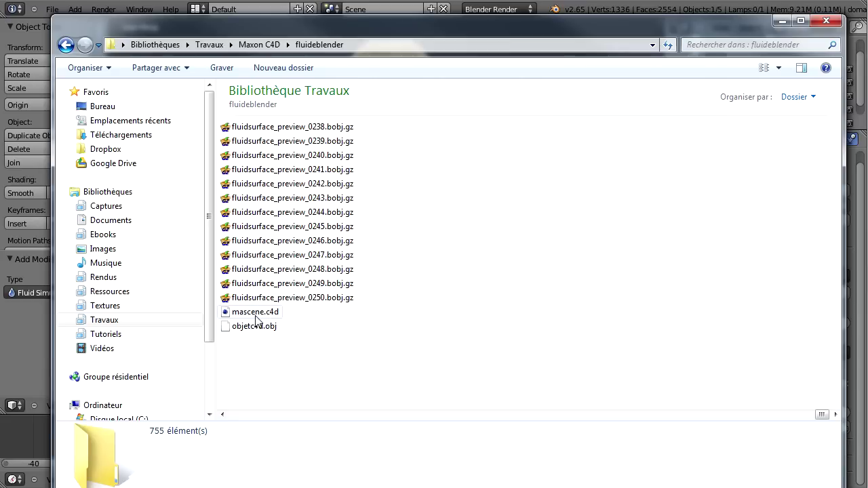
pyautogui.moveTo(821, 414); pyautogui.dragTo(217, 417)
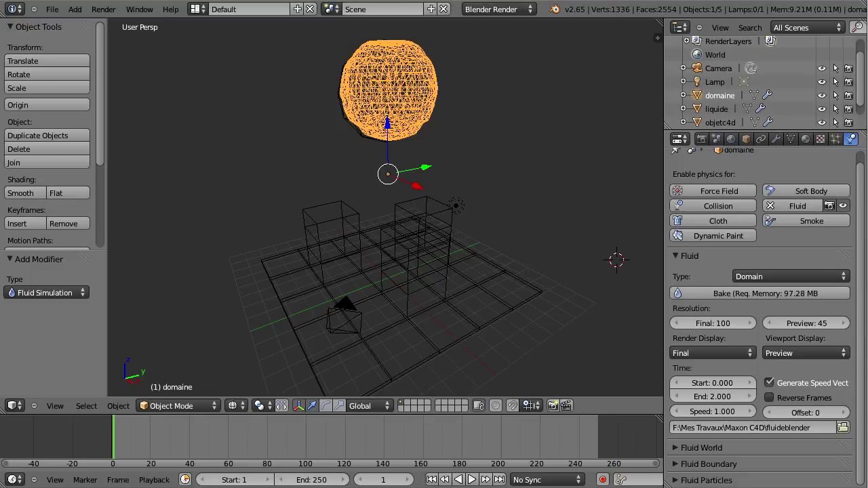
# Step: Play the fluid bake, pausing at frame 112 for a low side-on view, then replay from frame 1
pyautogui.click(473, 481)
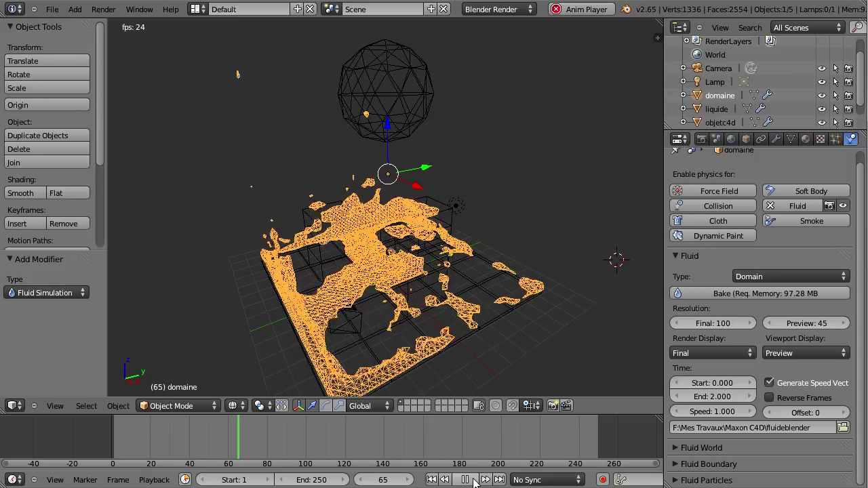
pyautogui.click(465, 480)
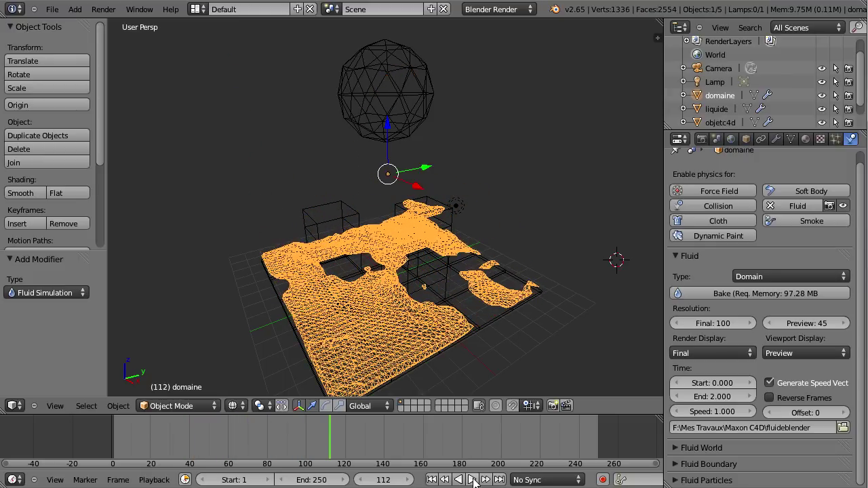
pyautogui.moveTo(573, 166)
pyautogui.mouseDown(button='middle')
pyautogui.moveTo(560, 99)
pyautogui.moveTo(534, 124)
pyautogui.moveTo(580, 143)
pyautogui.moveTo(593, 118)
pyautogui.moveTo(610, 114)
pyautogui.moveTo(601, 160)
pyautogui.mouseUp(button='middle')
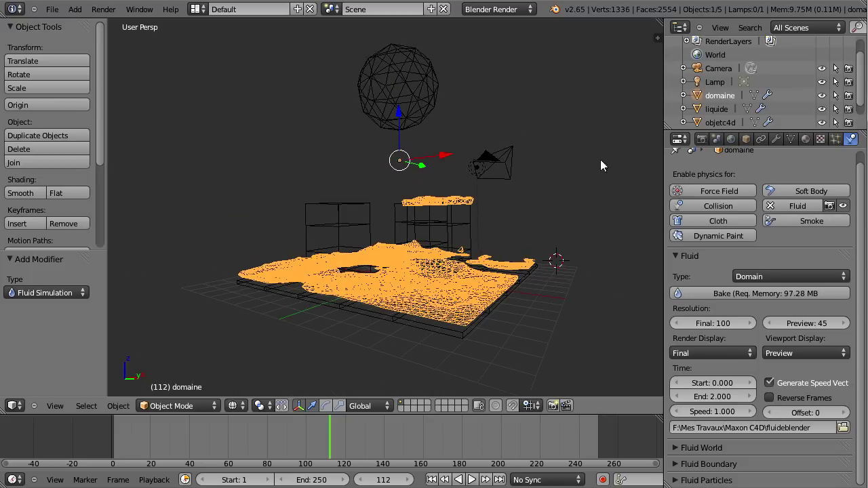
pyautogui.click(431, 480)
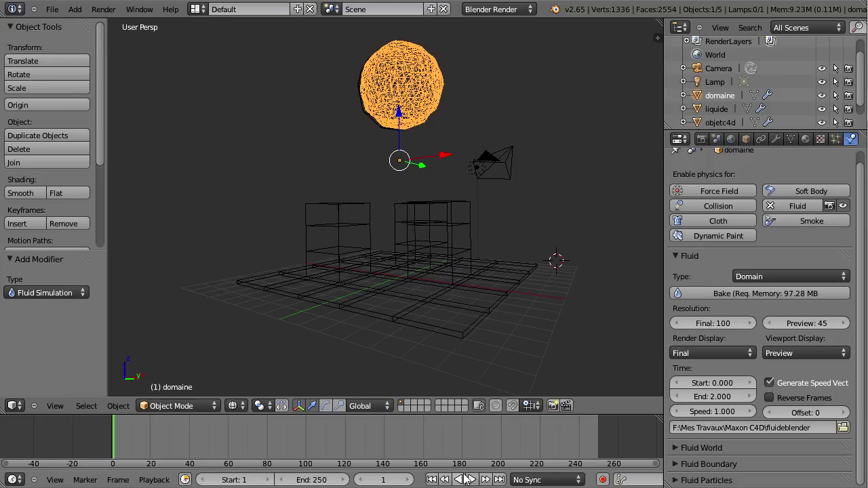
pyautogui.click(471, 480)
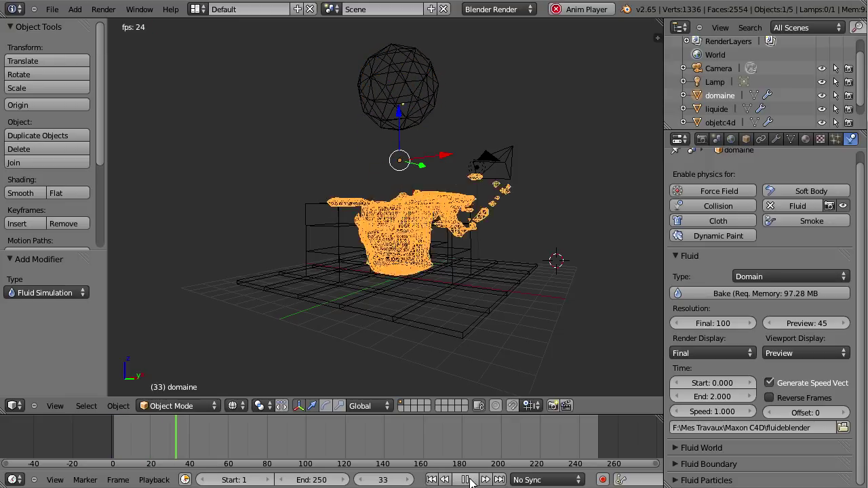
pyautogui.click(468, 480)
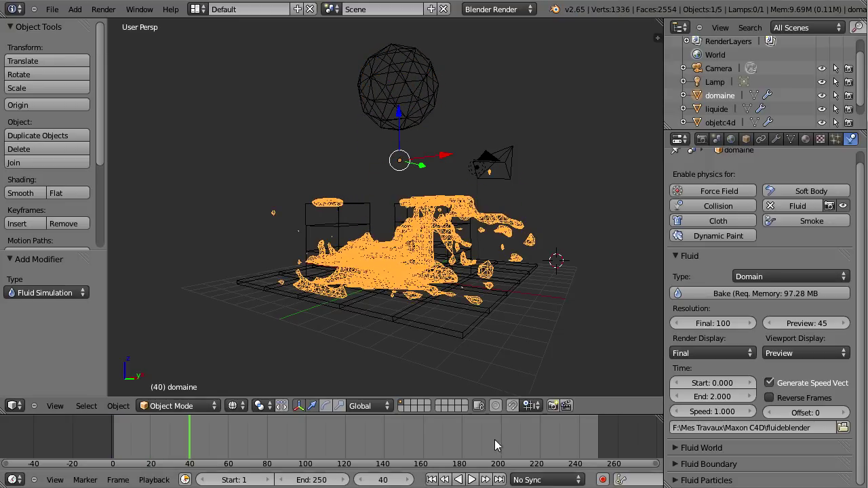
# Step: Continue playback to frame 150, view it from higher up, replay, then return to frame 1
pyautogui.click(471, 480)
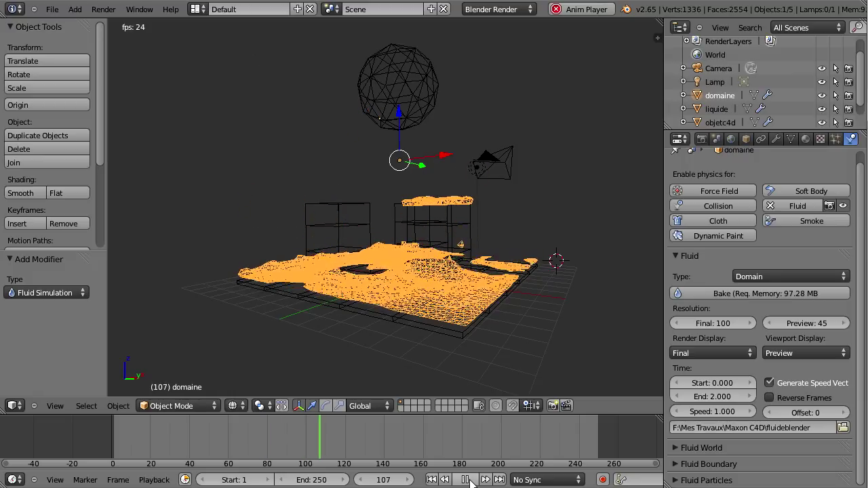
pyautogui.click(468, 480)
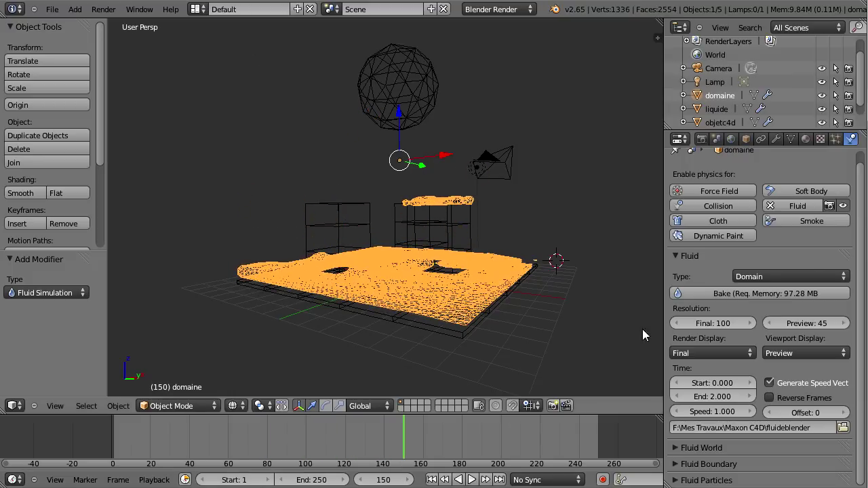
pyautogui.moveTo(624, 200)
pyautogui.mouseDown(button='middle')
pyautogui.moveTo(581, 240)
pyautogui.moveTo(538, 258)
pyautogui.moveTo(572, 220)
pyautogui.moveTo(566, 298)
pyautogui.moveTo(563, 239)
pyautogui.mouseUp(button='middle')
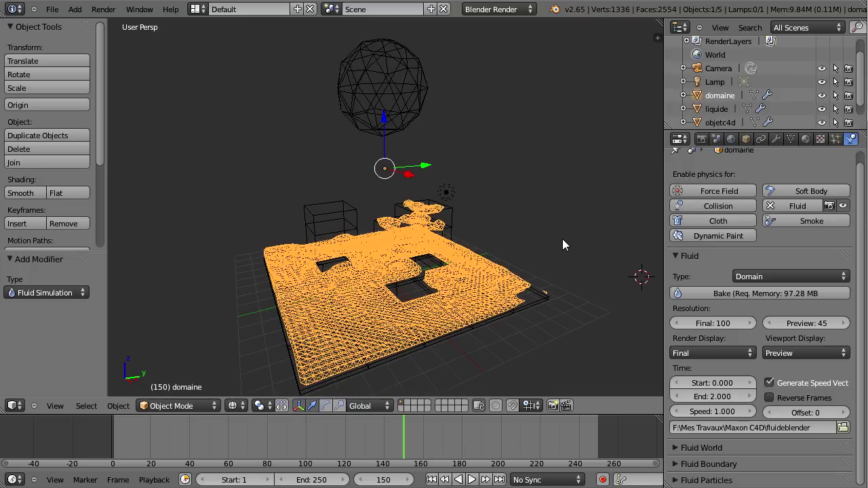
pyautogui.click(474, 479)
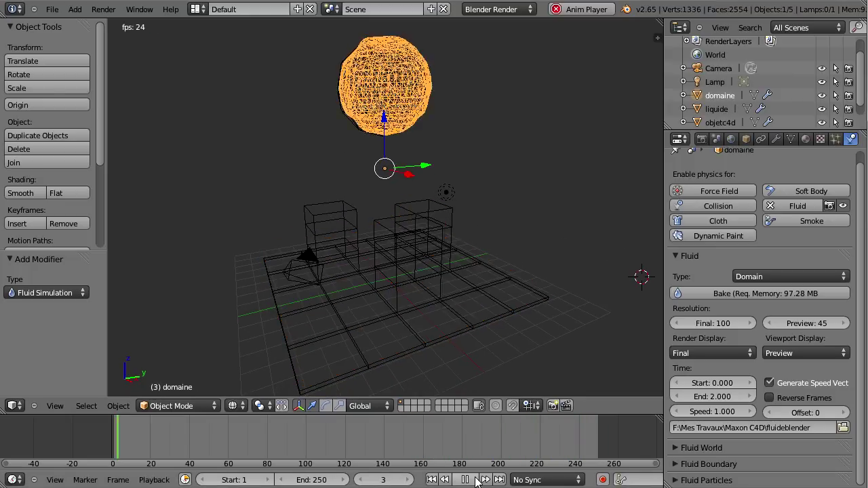
pyautogui.click(466, 480)
pyautogui.click(431, 480)
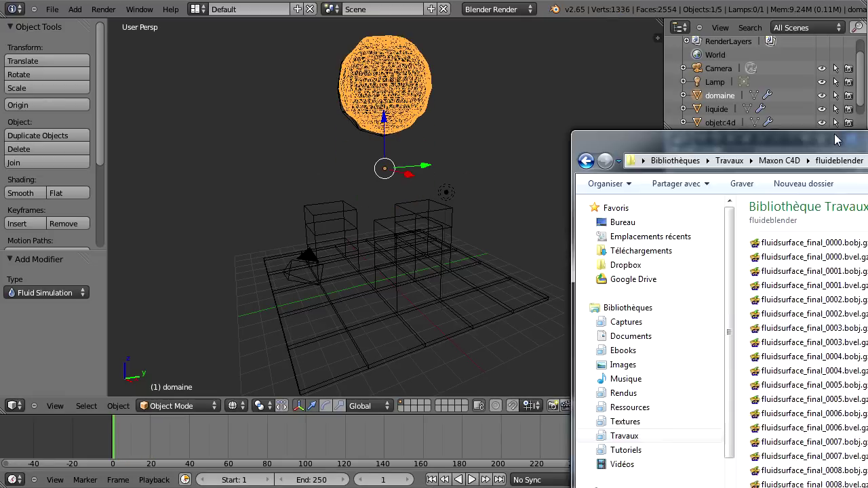
# Step: Bring the fluideblender window back and name its new folder obj
pyautogui.moveTo(867, 133); pyautogui.dragTo(445, 17)
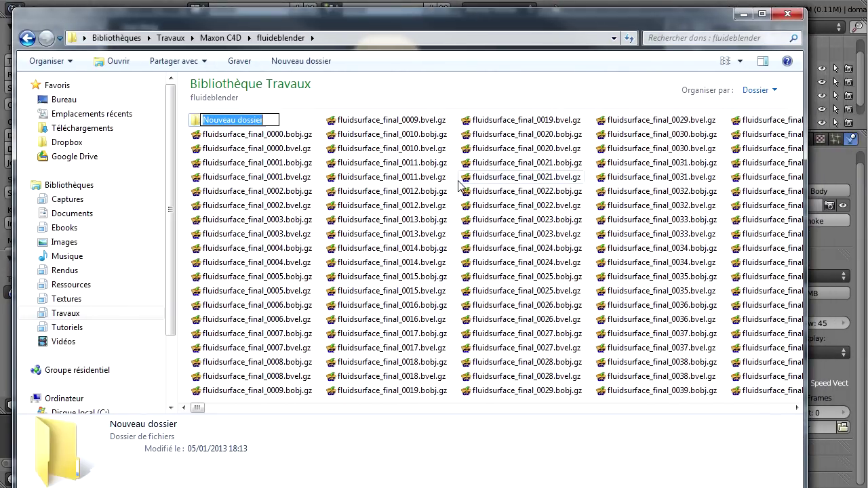
pyautogui.write('obj')
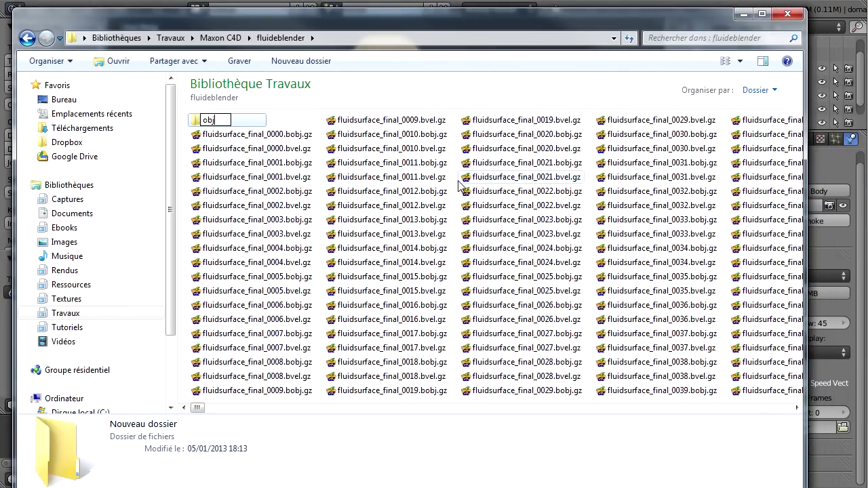
pyautogui.press('Return')
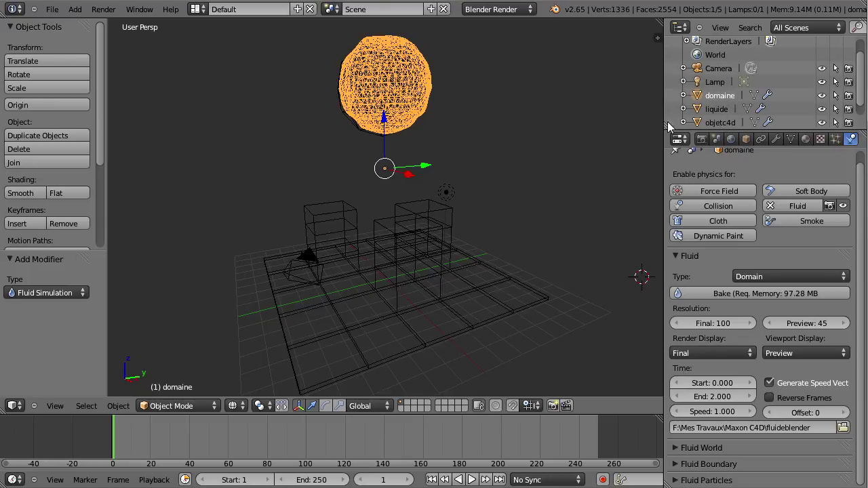
# Step: Start a Wavefront OBJ export into the fluideblender\obj folder with the file name liquide.obj
pyautogui.click(49, 9)
pyautogui.moveTo(66, 229)
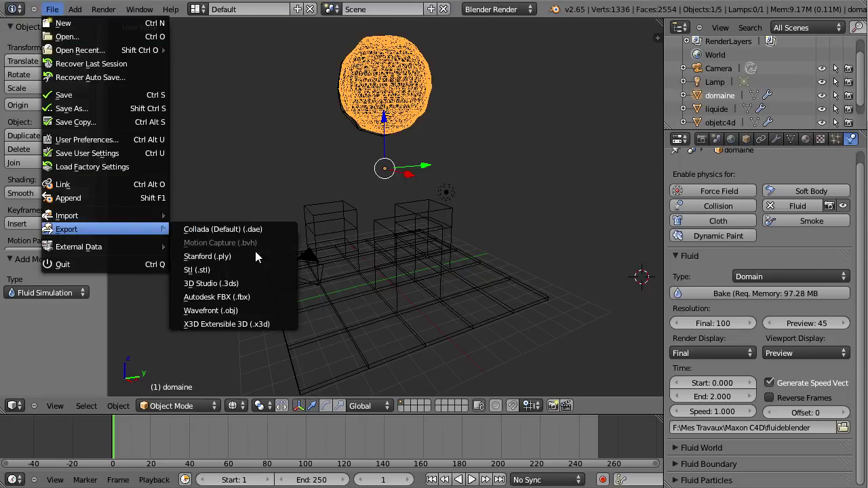
pyautogui.click(238, 310)
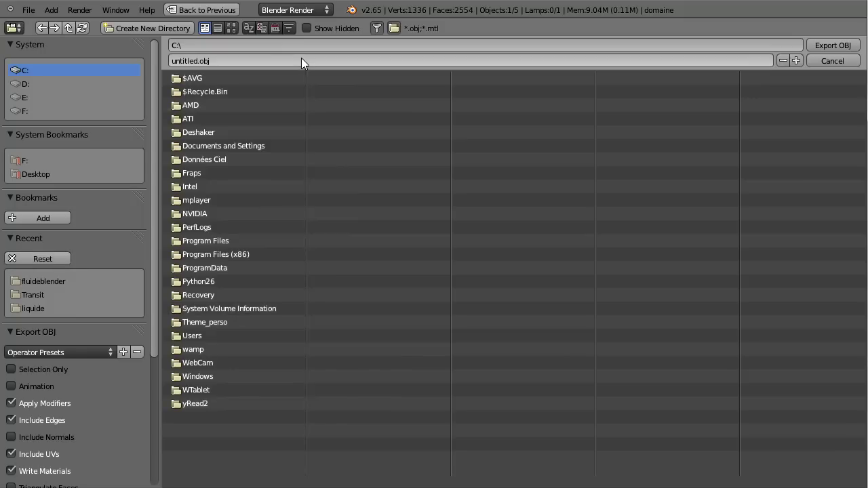
pyautogui.click(36, 281)
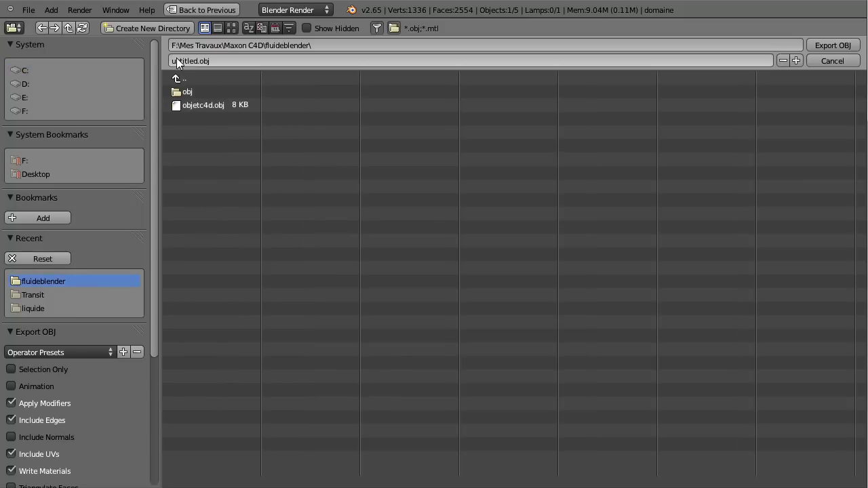
pyautogui.click(178, 89)
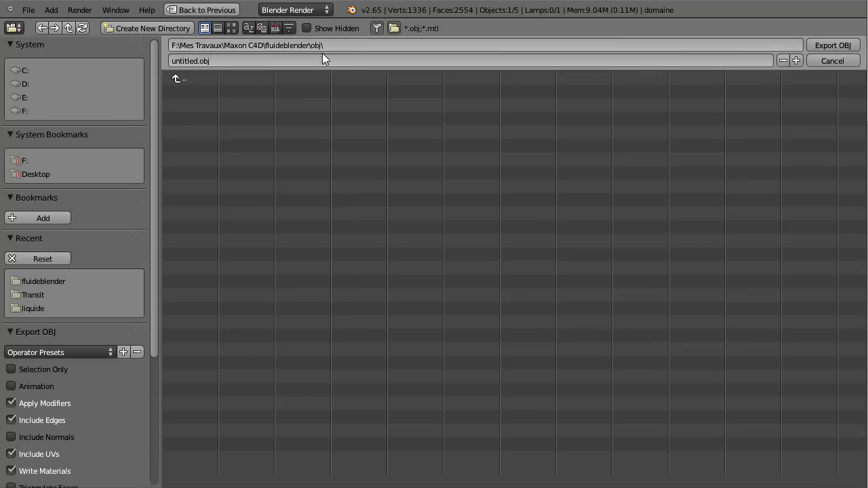
pyautogui.click(269, 55)
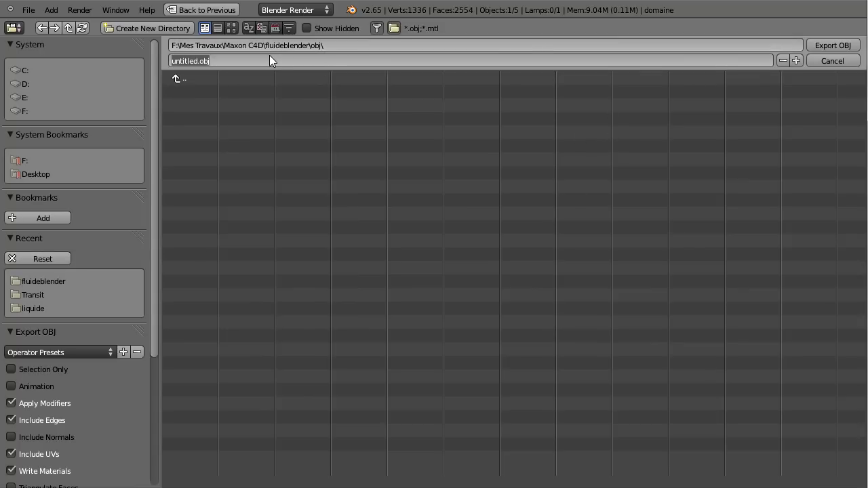
pyautogui.press('Home')
pyautogui.press('Delete')
pyautogui.press('Delete')
pyautogui.press('Delete')
pyautogui.press('Delete')
pyautogui.press('Delete')
pyautogui.press('Delete')
pyautogui.press('Delete')
pyautogui.press('Delete')
pyautogui.write('liquide')
pyautogui.press('Return')
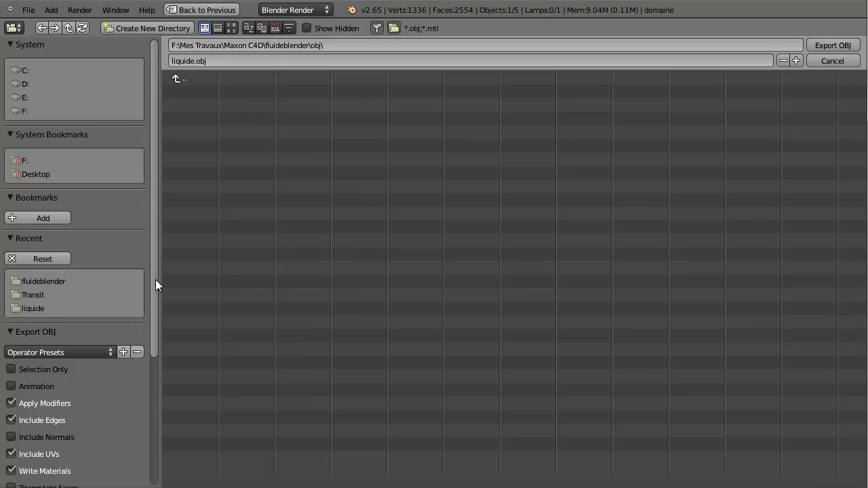
# Step: Tick Selection Only and Animation, untick Write Materials, and export the OBJ sequence
pyautogui.moveTo(155, 280); pyautogui.dragTo(150, 380)
pyautogui.click(11, 223)
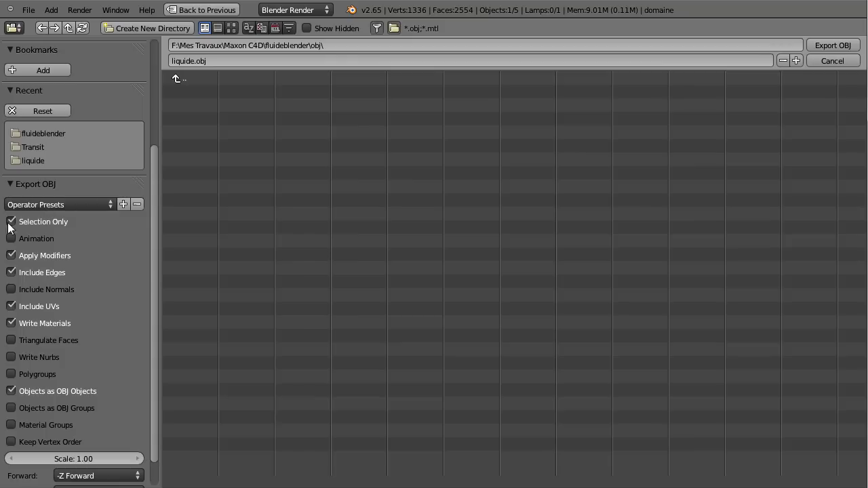
pyautogui.click(11, 239)
pyautogui.click(11, 325)
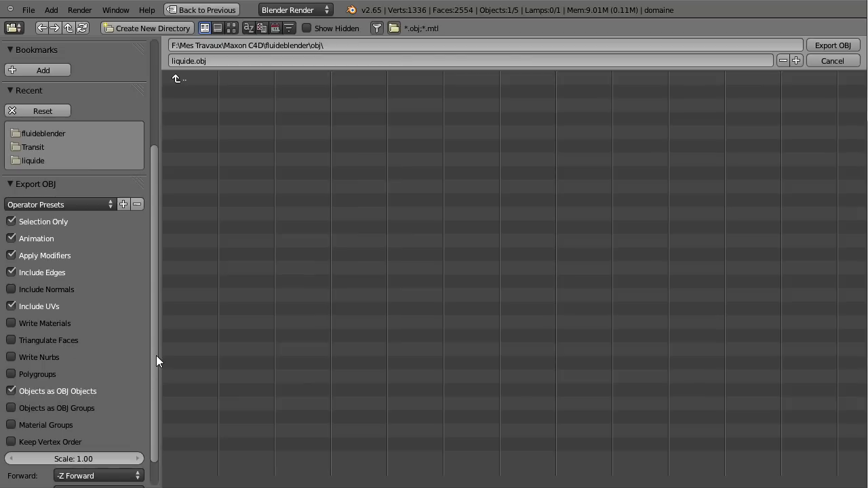
pyautogui.scroll(-2, 154, 359)
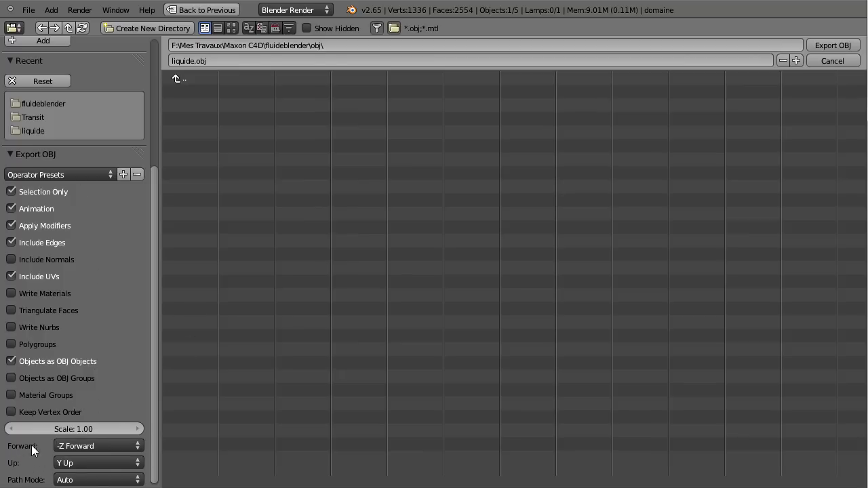
pyautogui.click(833, 46)
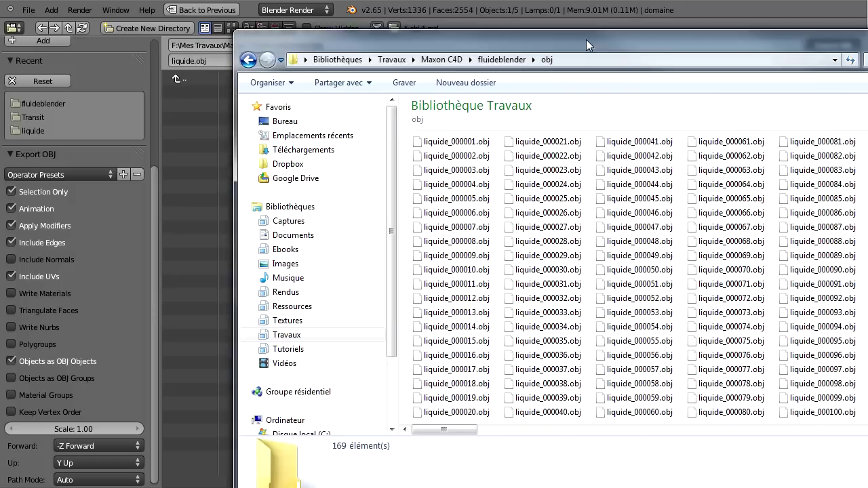
# Step: Check the latest exported liquide frames in the obj folder, then close the folder window
pyautogui.moveTo(867, 40); pyautogui.dragTo(460, 46)
pyautogui.scroll(-3, 441, 224)
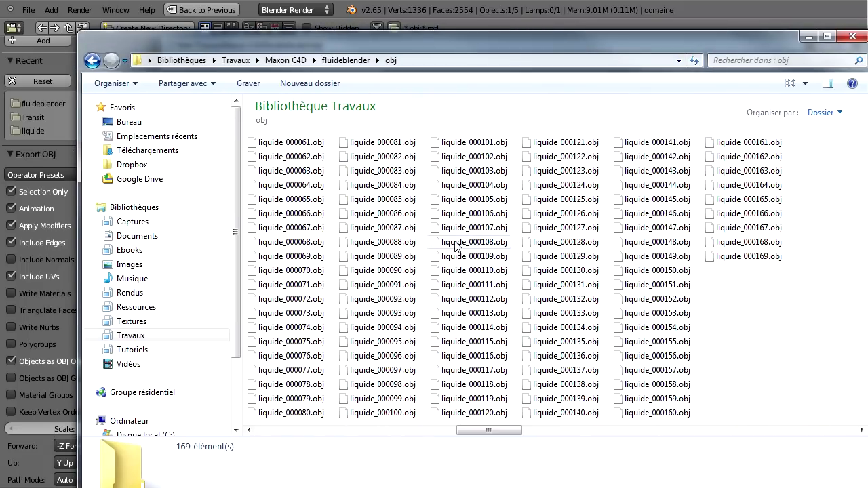
pyautogui.scroll(-2, 577, 291)
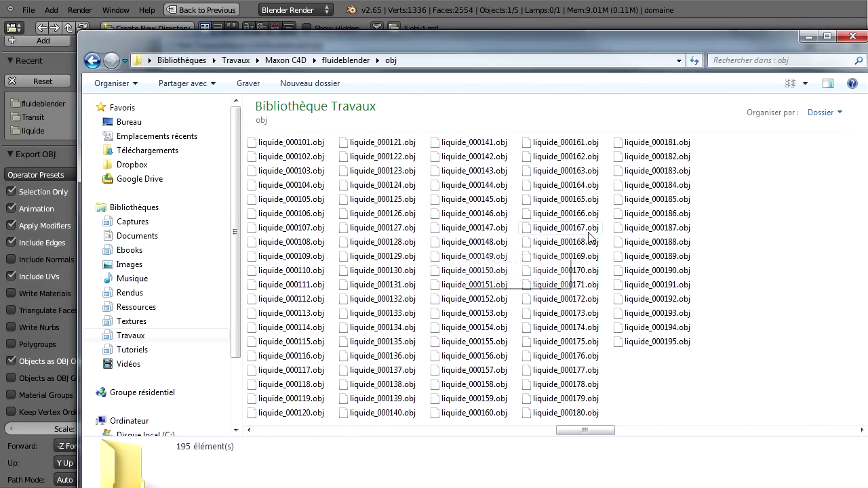
pyautogui.click(693, 431)
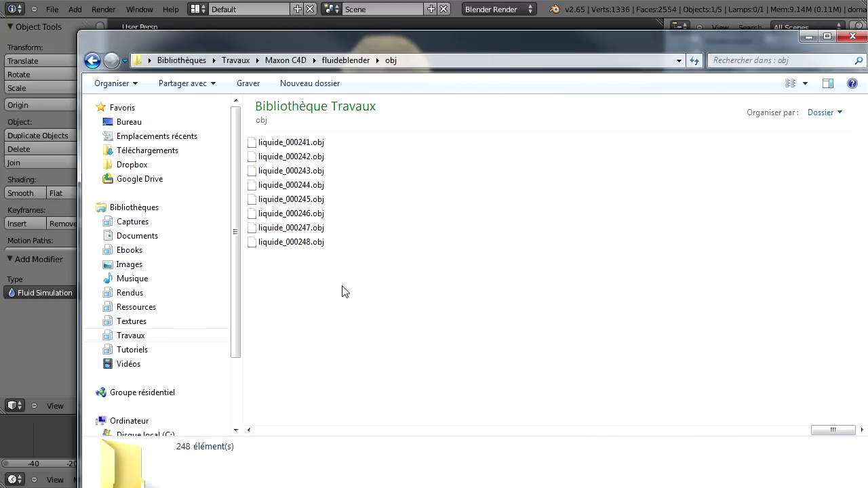
pyautogui.moveTo(417, 42); pyautogui.dragTo(410, 68)
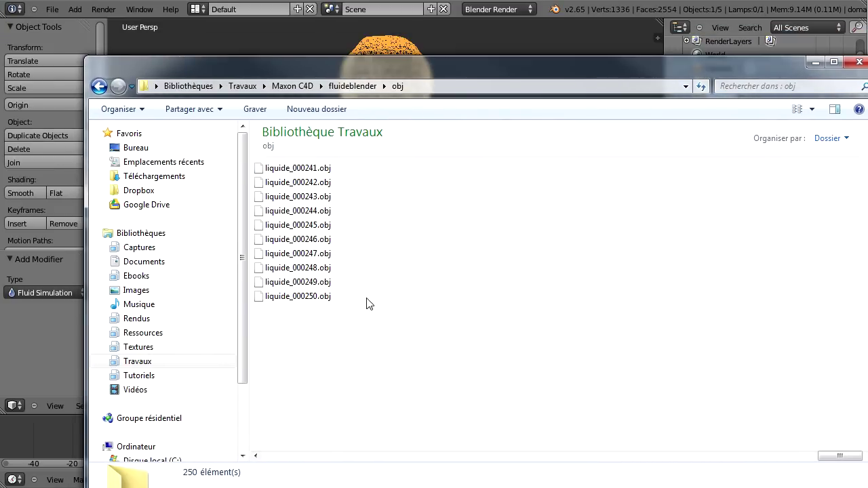
pyautogui.click(404, 58)
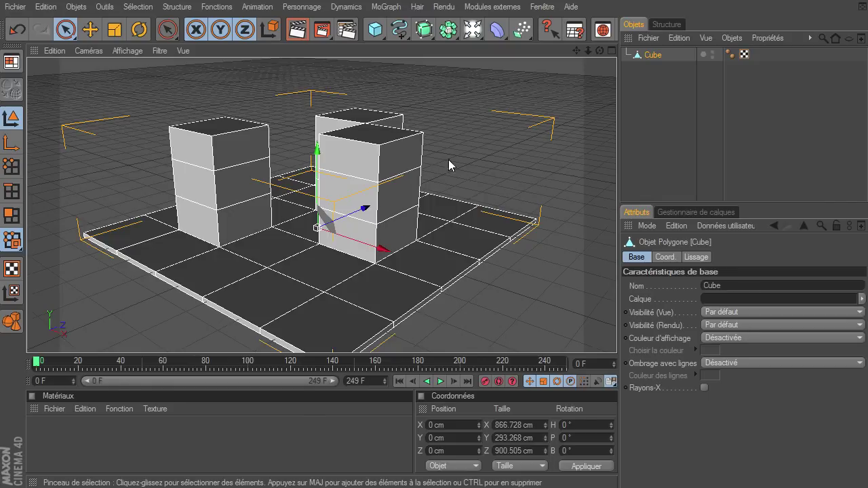
# Step: Zoom out on the cube scene, then select liquide_000049, 000054 and 000095 in the obj folder
pyautogui.moveTo(586, 54); pyautogui.dragTo(591, 167)
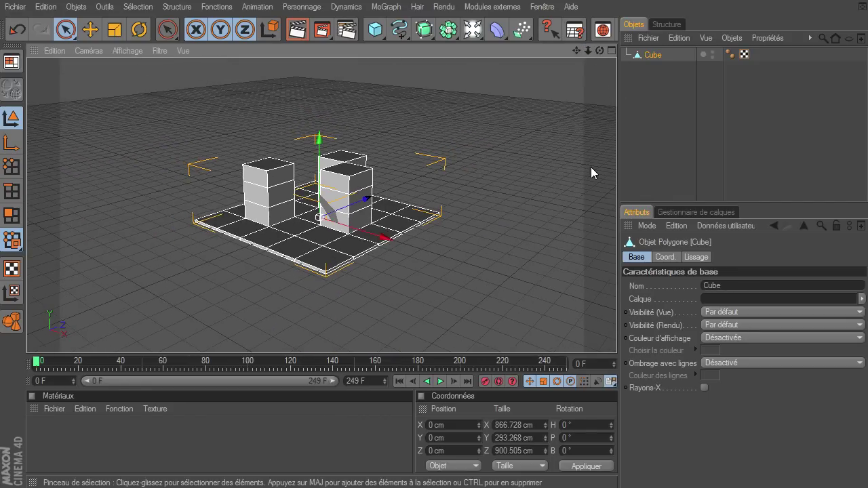
pyautogui.hotkey('alt', 'Tab')
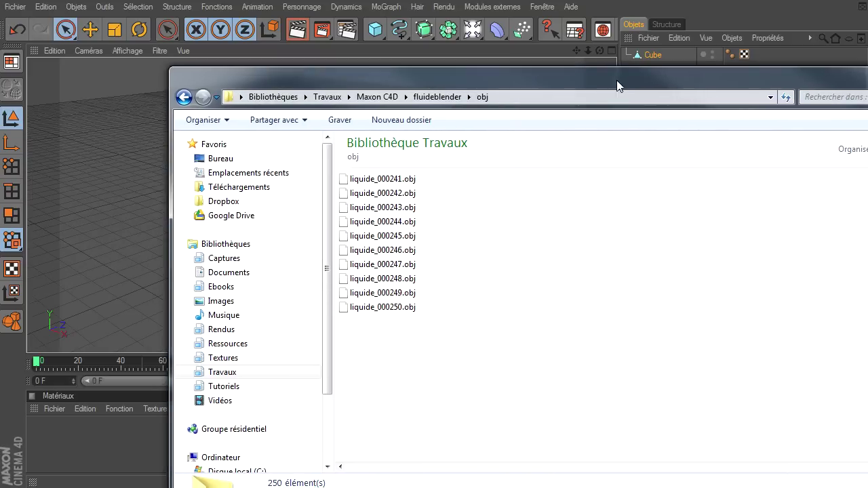
pyautogui.scroll(5, 551, 228)
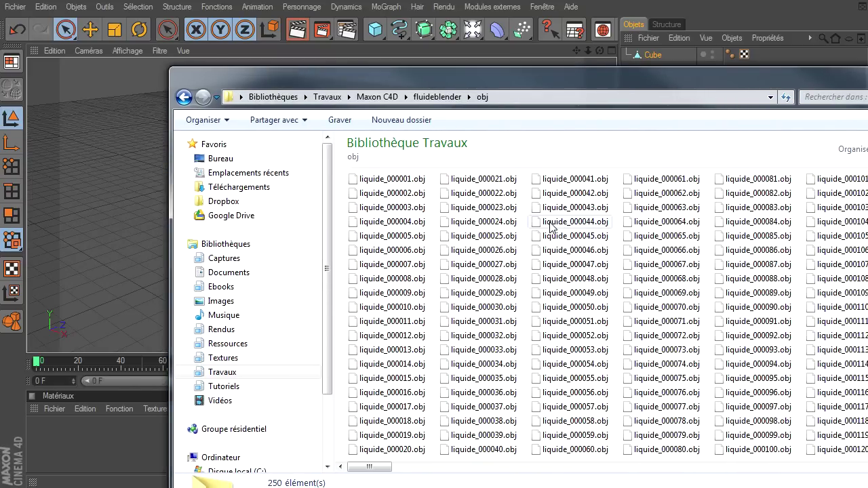
pyautogui.click(548, 298)
pyautogui.click(601, 364)
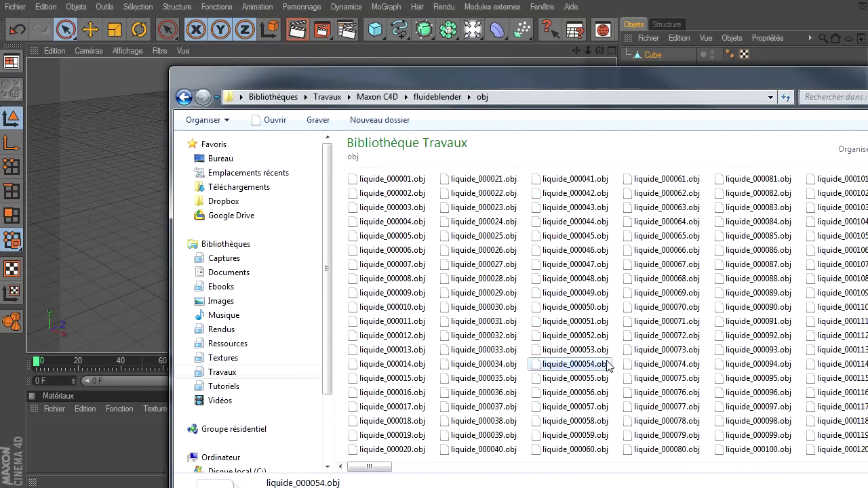
pyautogui.click(746, 378)
# Step: Confirm the sequence runs from liquide_000001.obj to liquide_000250.obj
pyautogui.click(758, 221)
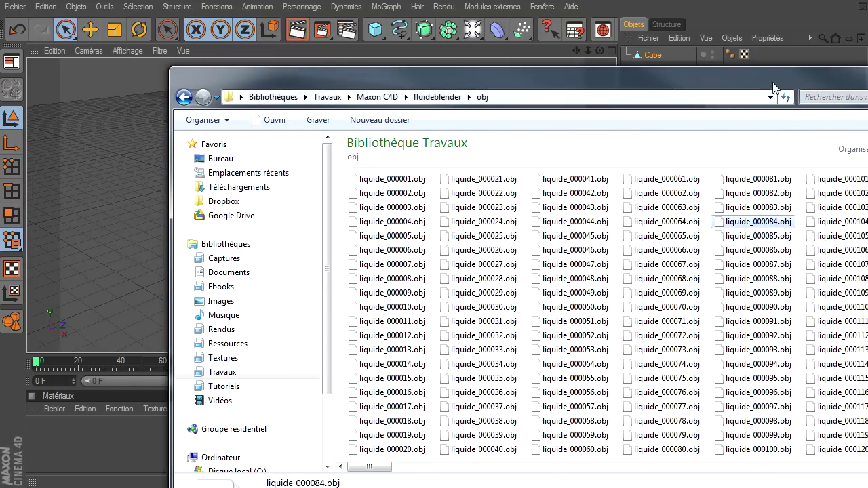
pyautogui.moveTo(771, 80); pyautogui.dragTo(668, 35)
pyautogui.click(289, 135)
pyautogui.scroll(-3, 422, 250)
pyautogui.scroll(-3, 422, 250)
pyautogui.click(747, 263)
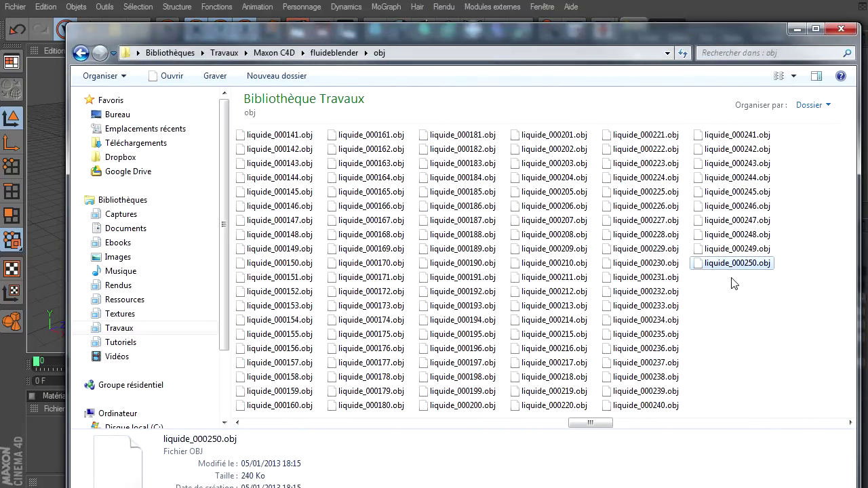
pyautogui.scroll(3, 368, 248)
pyautogui.scroll(4, 358, 271)
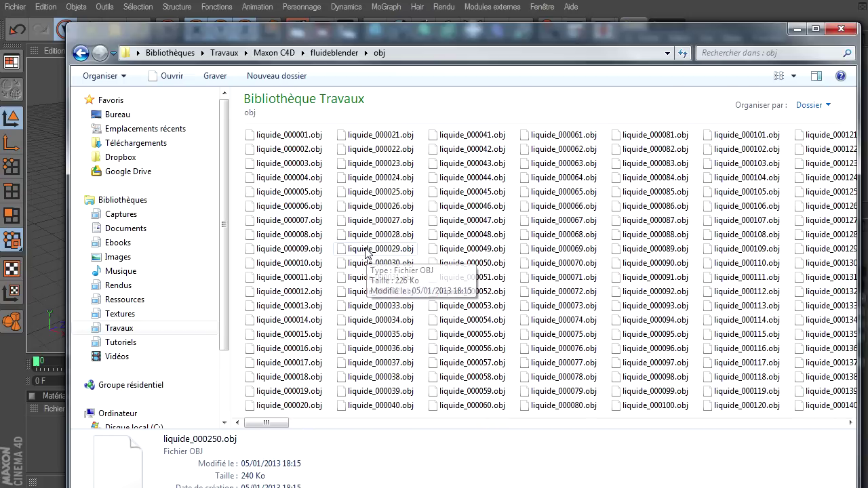
# Step: Inspect the liquide_000001.obj name in rename mode without changing it
pyautogui.click(299, 139)
pyautogui.click(299, 139)
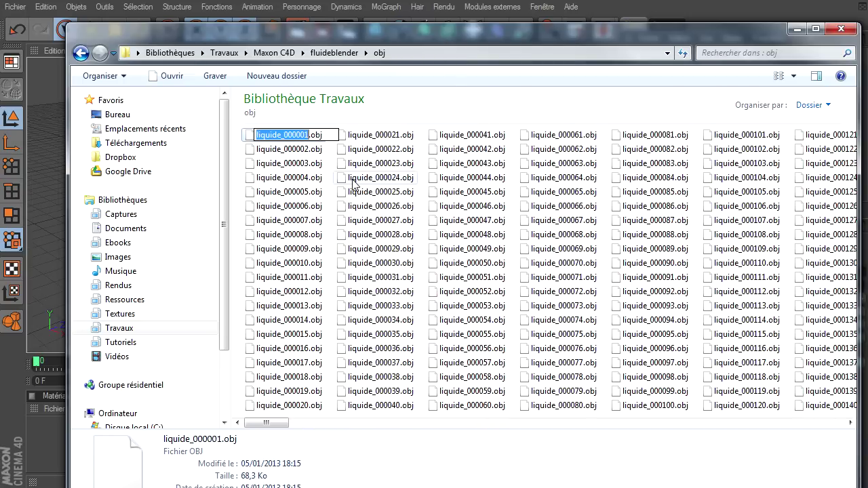
pyautogui.press('Right')
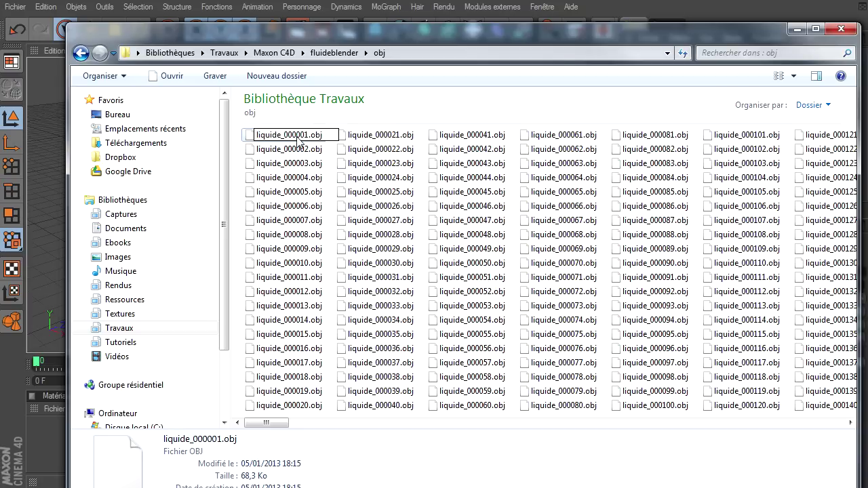
pyautogui.click(315, 167)
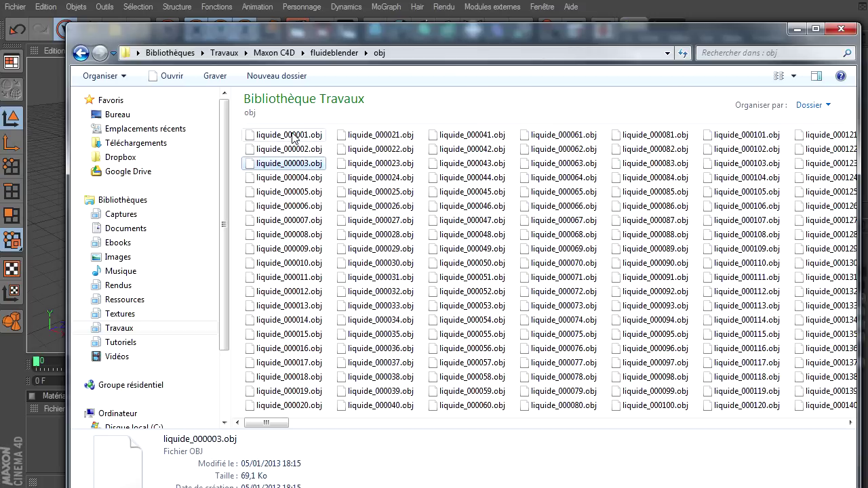
pyautogui.scroll(-2, 717, 285)
pyautogui.scroll(-5, 717, 285)
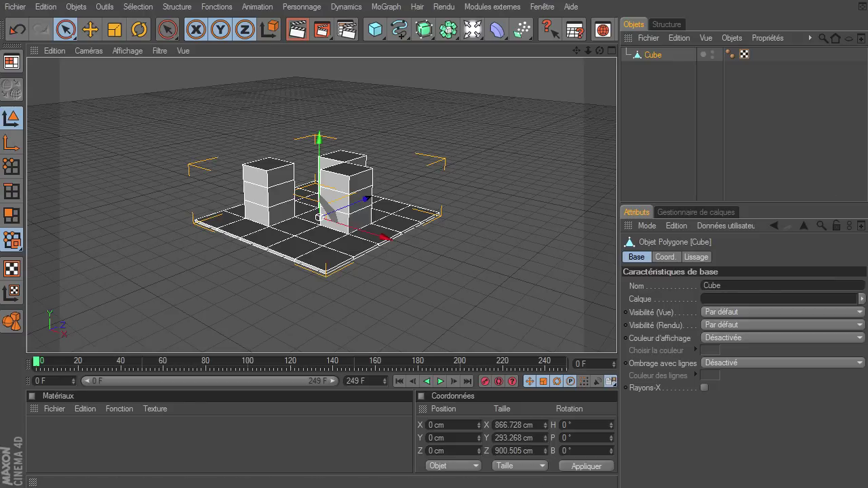
# Step: Run the importfluide script to add a fluid Container to the scene
pyautogui.scroll(3, 420, 285)
pyautogui.click(20, 7)
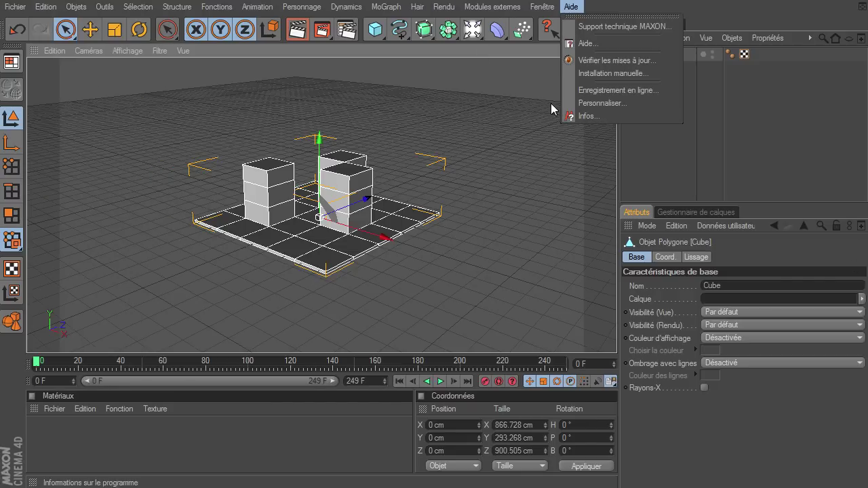
pyautogui.click(708, 8)
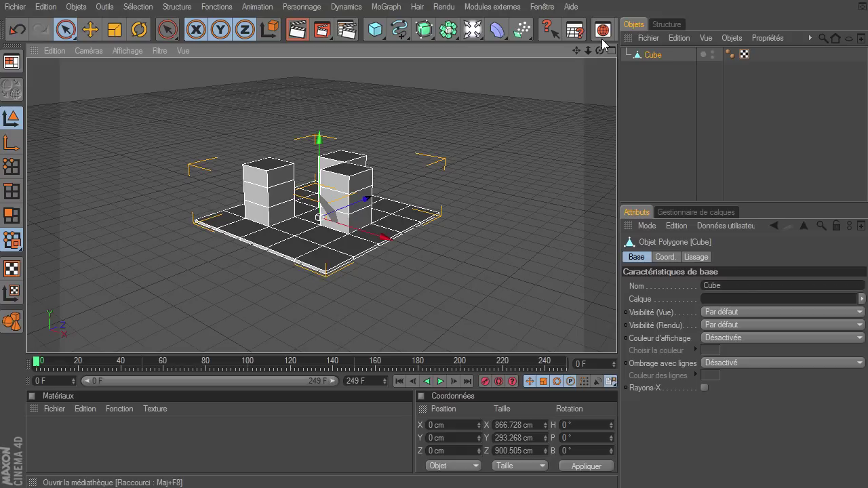
pyautogui.scroll(-2, 583, 30)
pyautogui.scroll(-2, 563, 31)
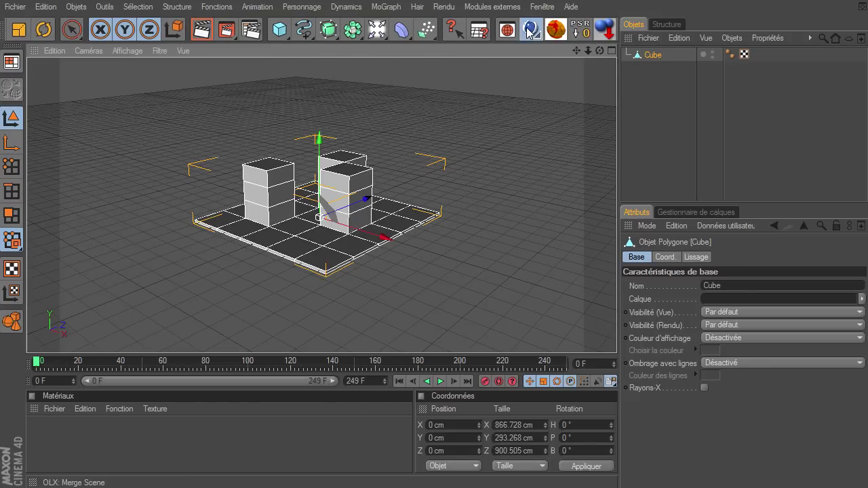
pyautogui.click(531, 30)
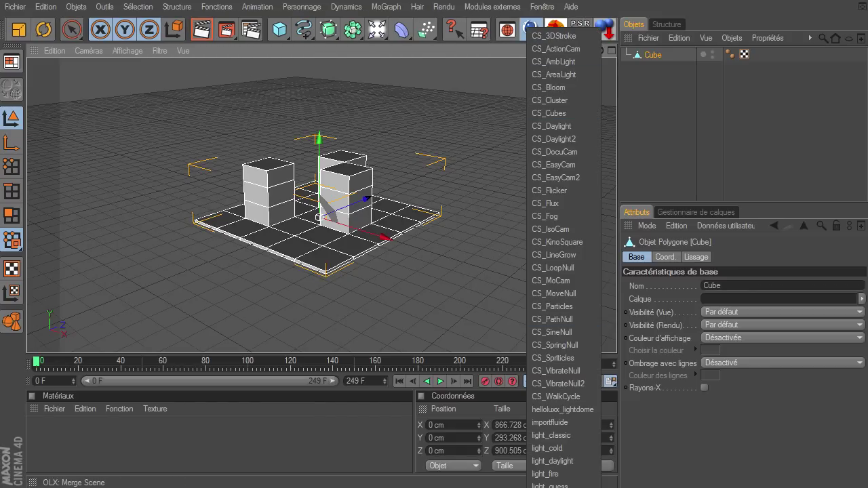
pyautogui.click(550, 423)
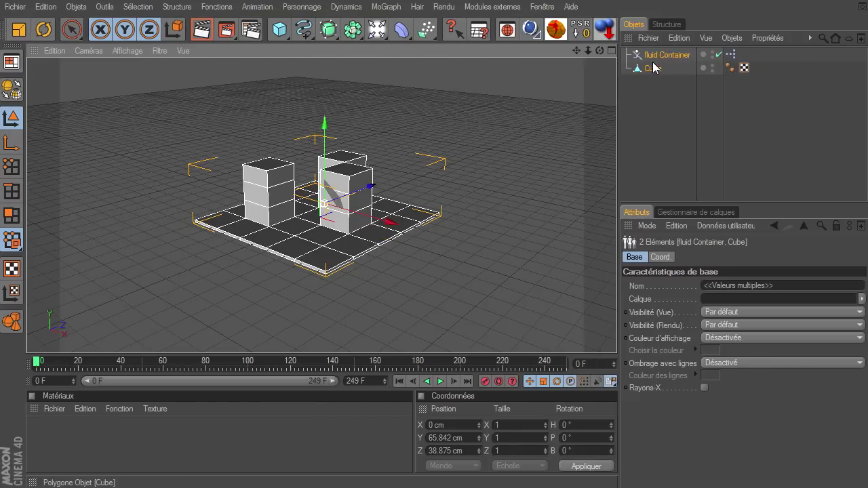
# Step: Review the fluid Container's XPresso node graph, then close it and reselect the Container
pyautogui.click(647, 120)
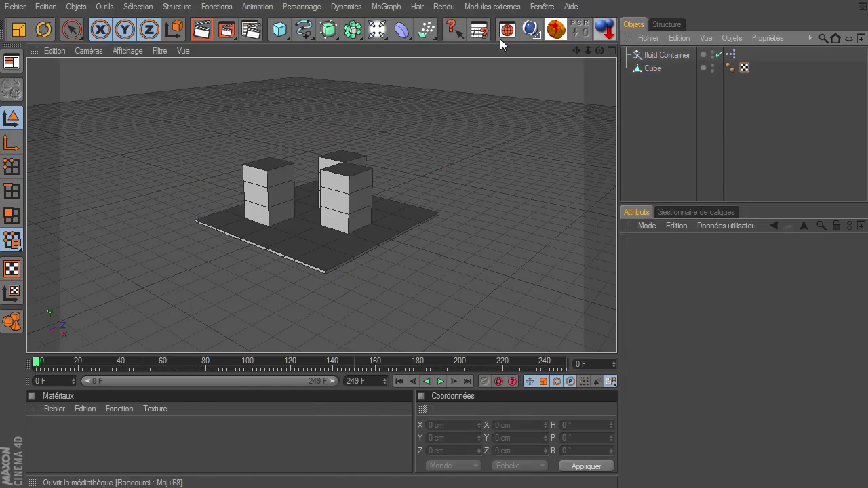
pyautogui.click(658, 56)
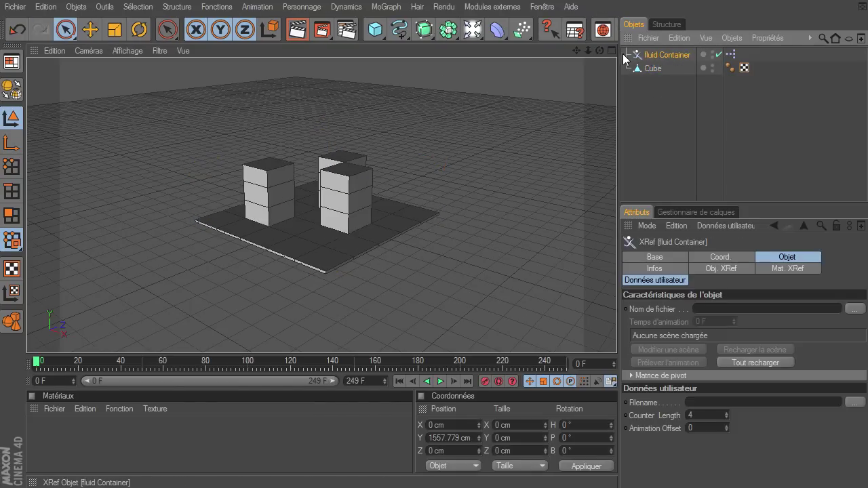
pyautogui.click(731, 53)
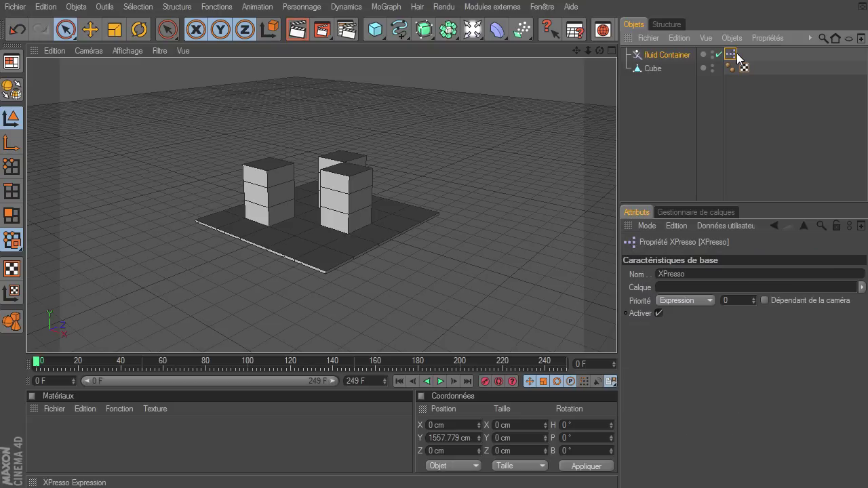
pyautogui.doubleClick(735, 54)
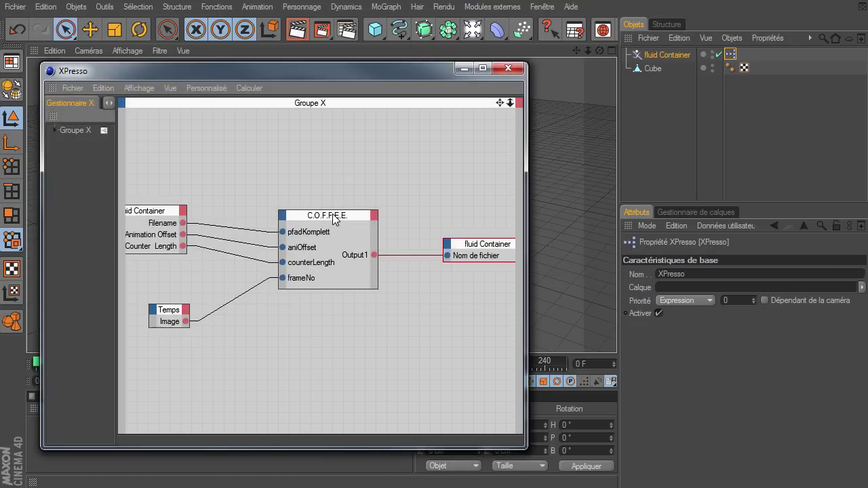
pyautogui.click(508, 68)
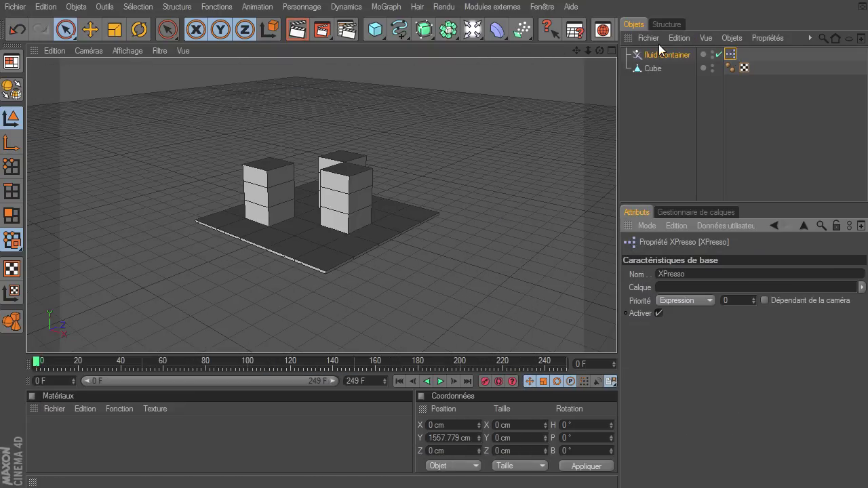
pyautogui.click(650, 57)
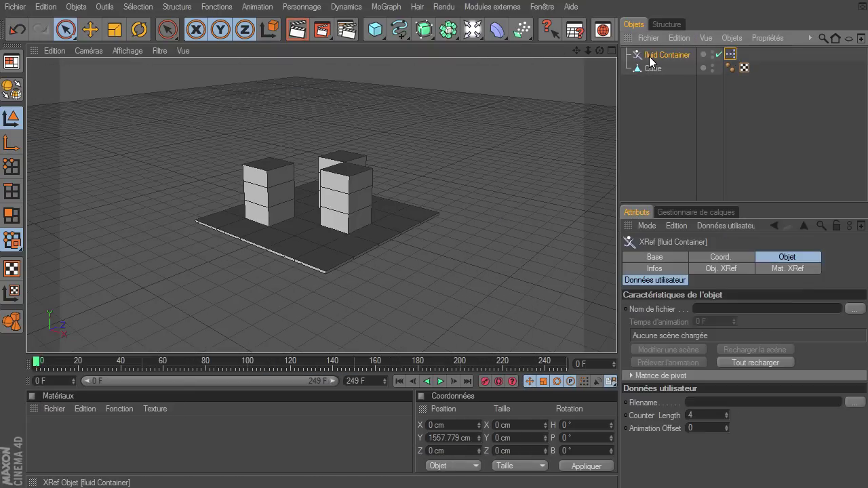
# Step: Show the fluid Container's user data, then switch to the Explorer folder of liquide .obj files
pyautogui.click(669, 279)
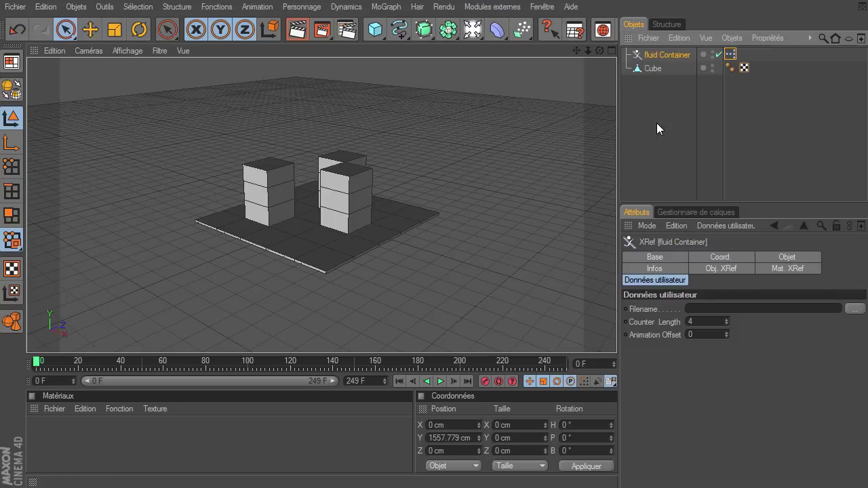
pyautogui.click(650, 281)
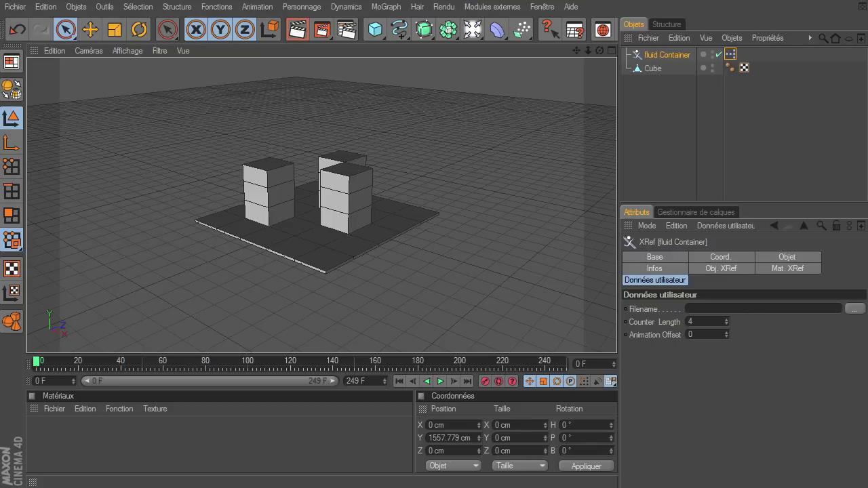
pyautogui.hotkey('alt', 'Tab')
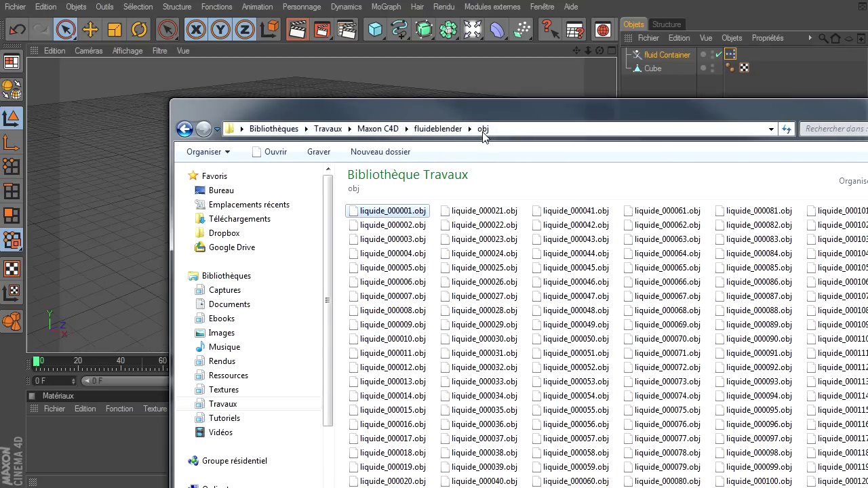
# Step: Test-import a liquide .obj frame at scale 50, then close that imported scene
pyautogui.hotkey('alt', 'Tab')
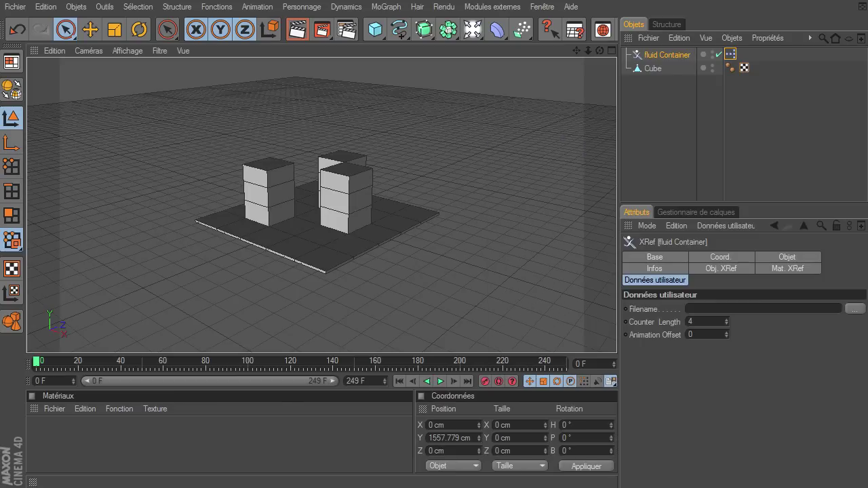
pyautogui.hotkey('ctrl', 'v')
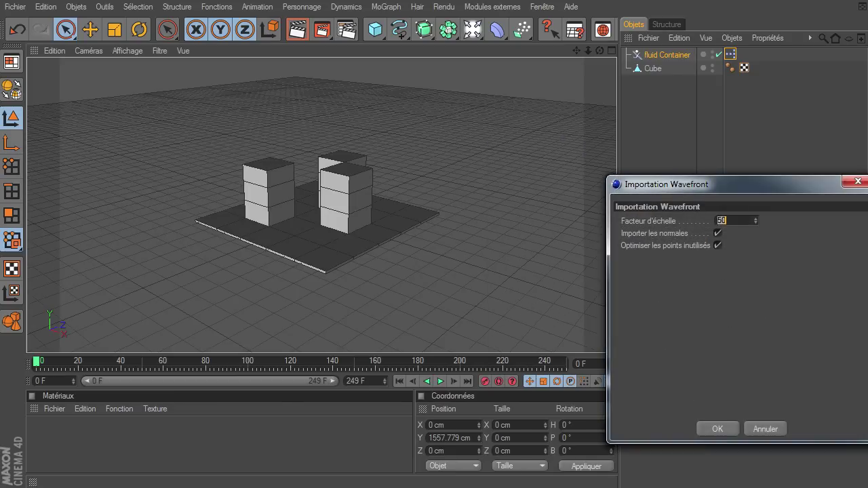
pyautogui.moveTo(772, 182); pyautogui.dragTo(466, 103)
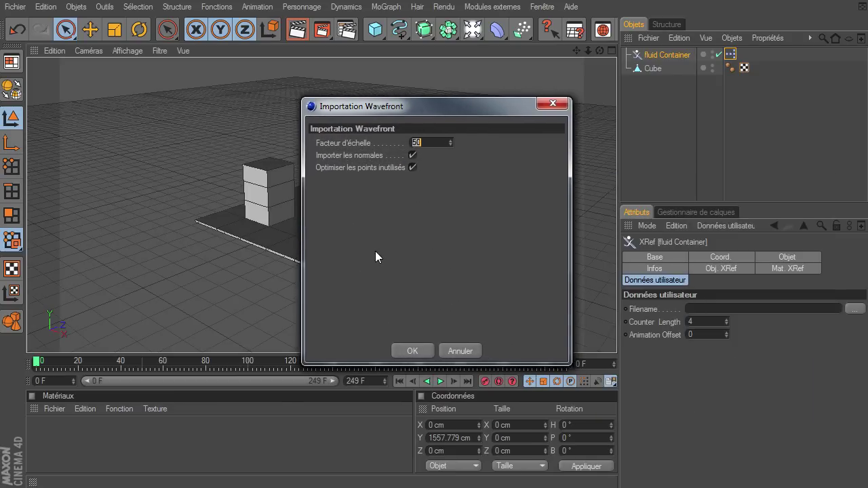
pyautogui.click(419, 354)
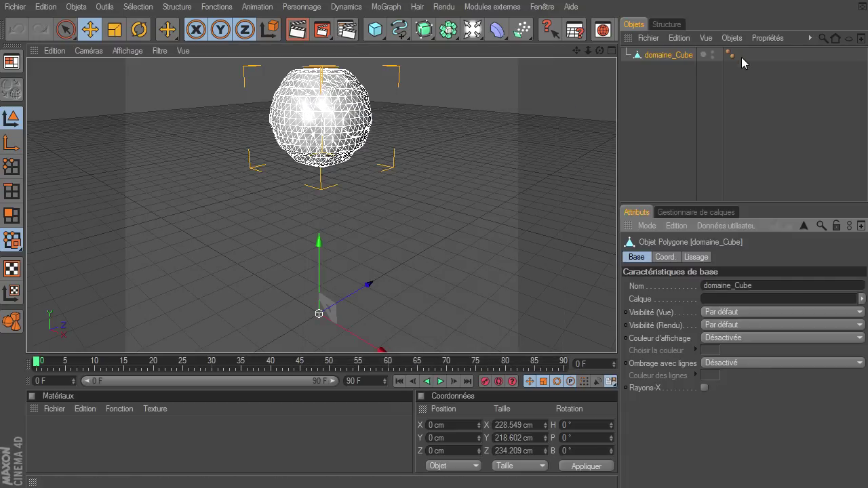
pyautogui.click(651, 91)
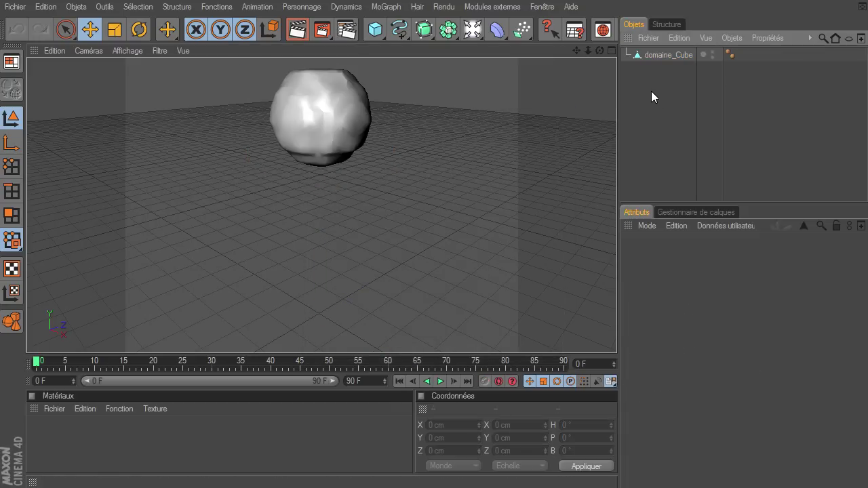
pyautogui.click(6, 7)
pyautogui.click(27, 79)
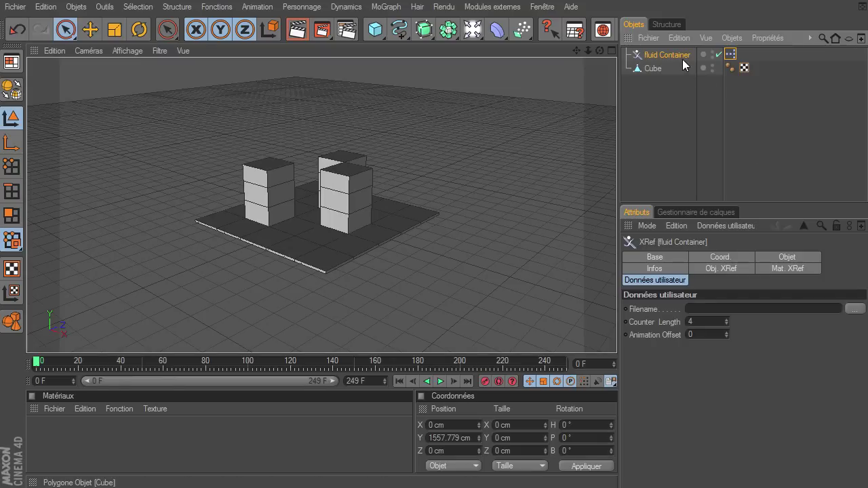
# Step: Load liquide_000001.obj from fluideblender\obj as the fluid Container's Filename
pyautogui.click(856, 309)
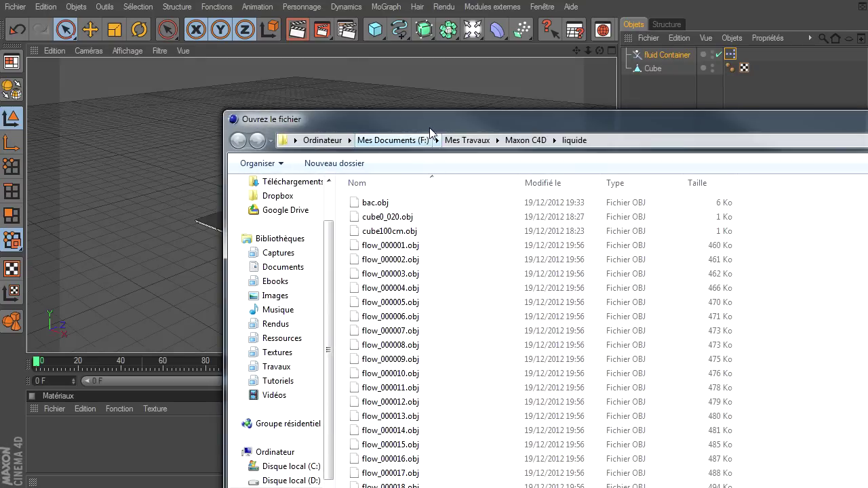
pyautogui.press('Escape')
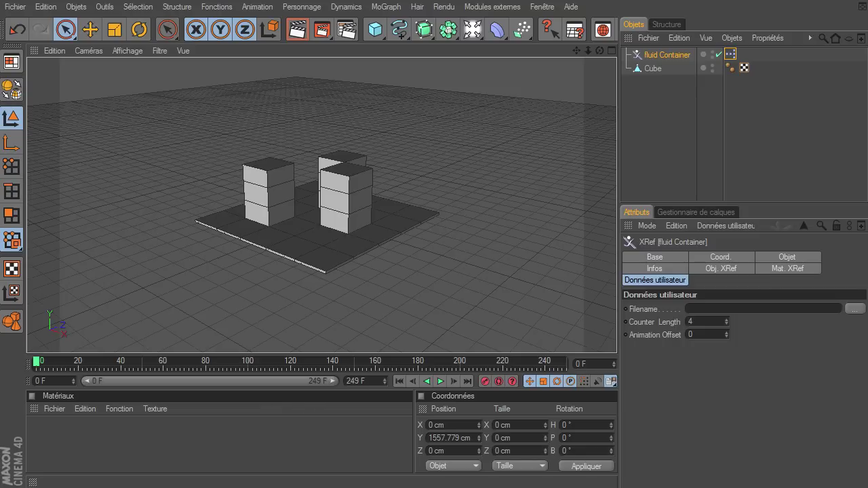
pyautogui.click(856, 309)
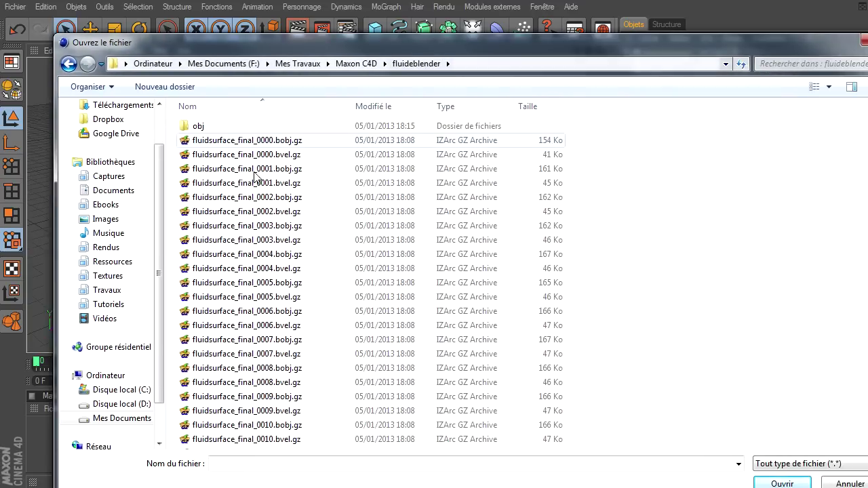
pyautogui.doubleClick(194, 124)
pyautogui.click(212, 127)
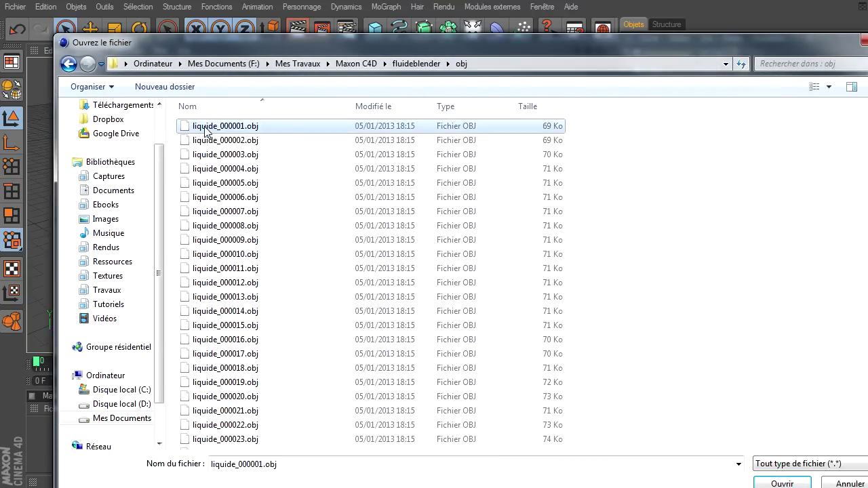
pyautogui.click(783, 483)
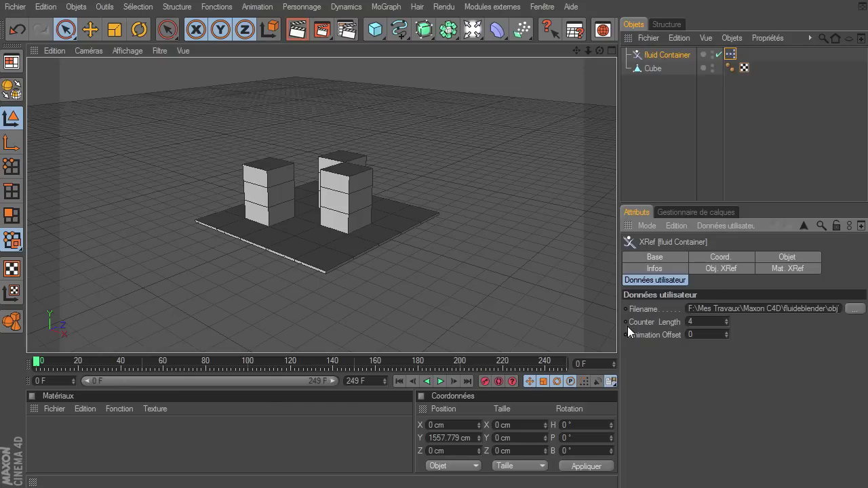
# Step: Close the file browser and raise Counter Length to 6 and Animation Offset to 1
pyautogui.click(855, 309)
pyautogui.moveTo(563, 125); pyautogui.dragTo(488, 113)
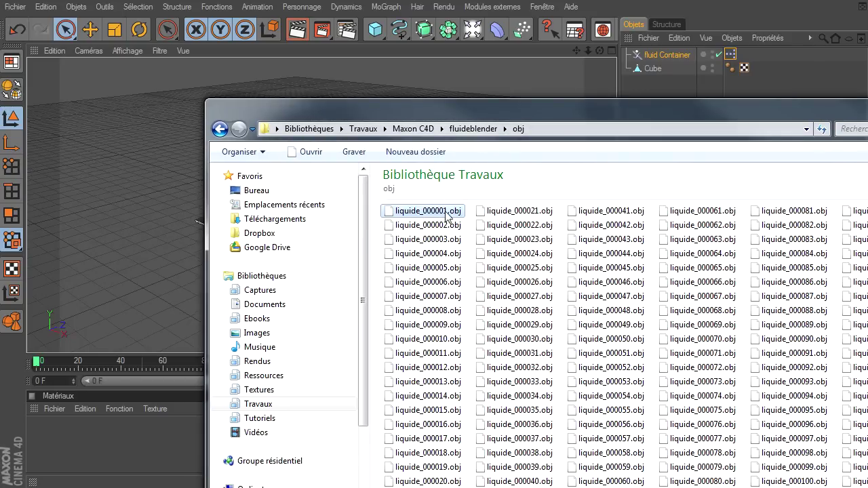
pyautogui.moveTo(485, 107); pyautogui.dragTo(867, 114)
pyautogui.press('Return')
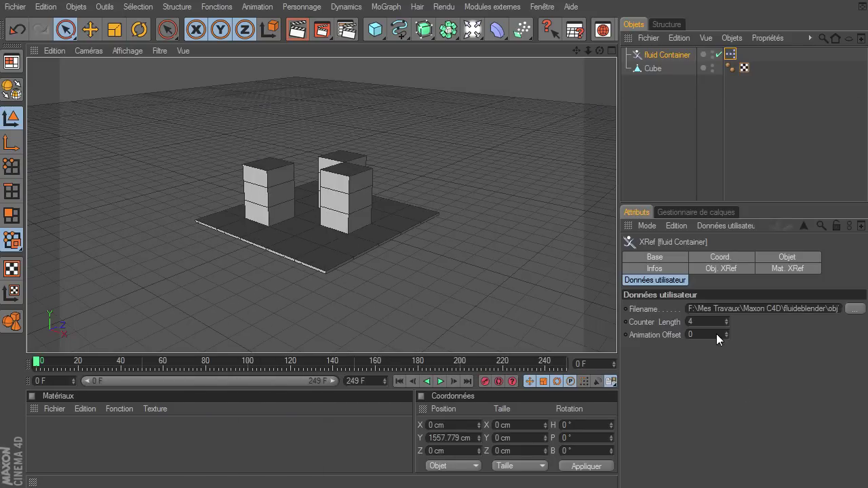
pyautogui.click(727, 318)
pyautogui.click(727, 319)
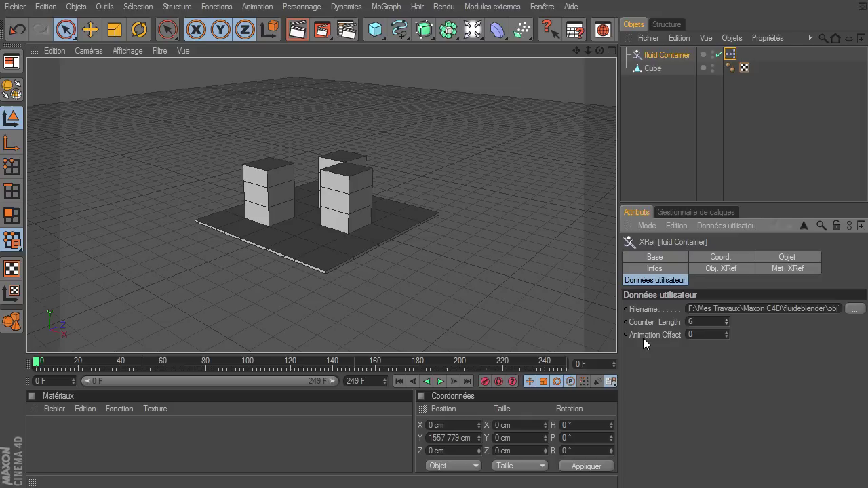
pyautogui.click(727, 331)
# Step: Recheck Animation Offset 1 against the XRef object properties, then bring up the obj frames folder
pyautogui.click(785, 259)
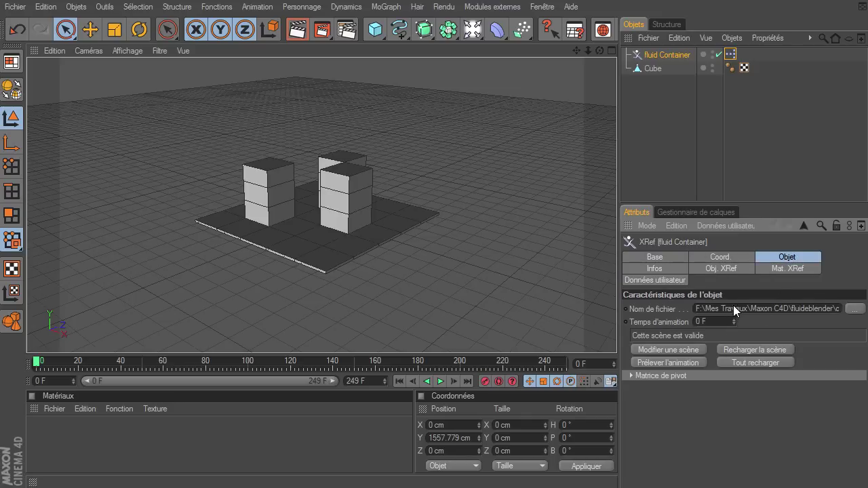
pyautogui.click(654, 279)
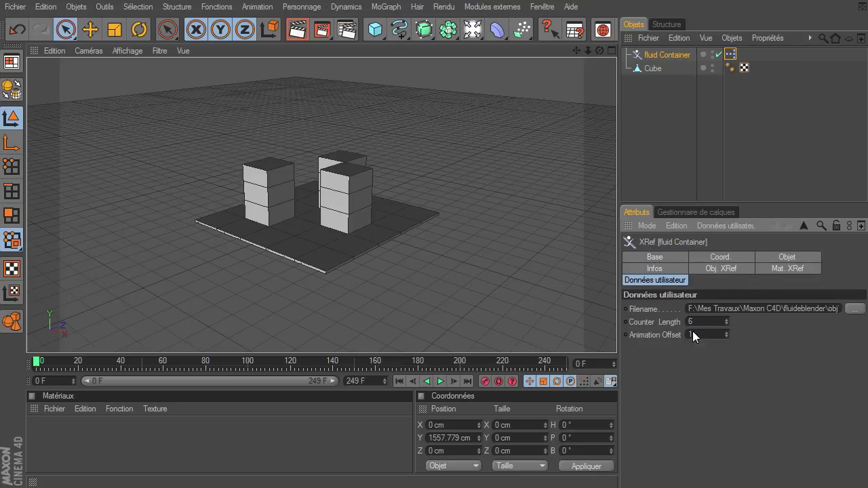
pyautogui.click(727, 336)
pyautogui.click(781, 258)
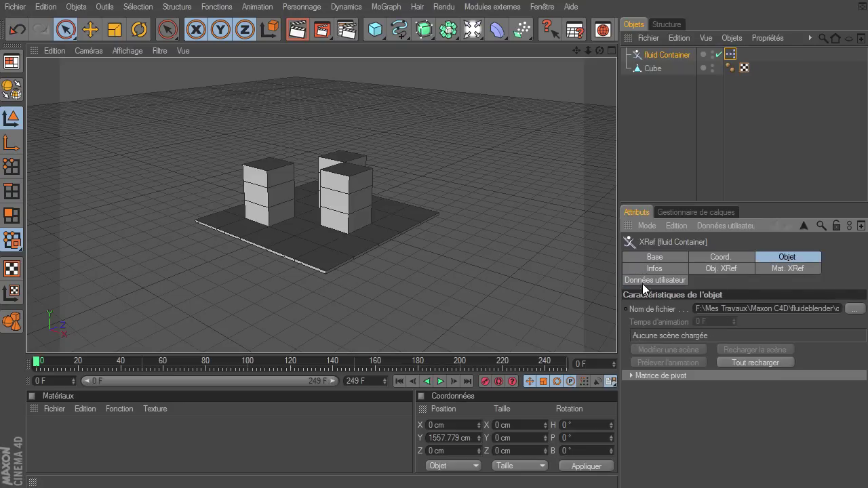
pyautogui.click(648, 281)
pyautogui.click(726, 332)
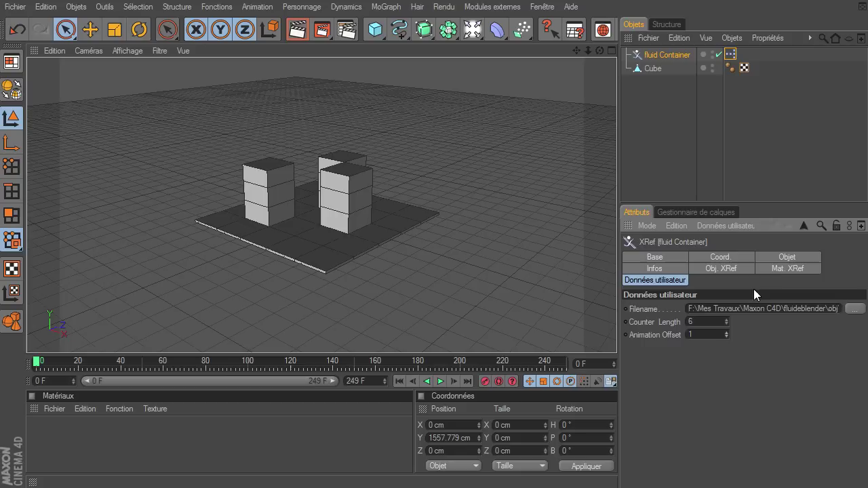
pyautogui.click(781, 258)
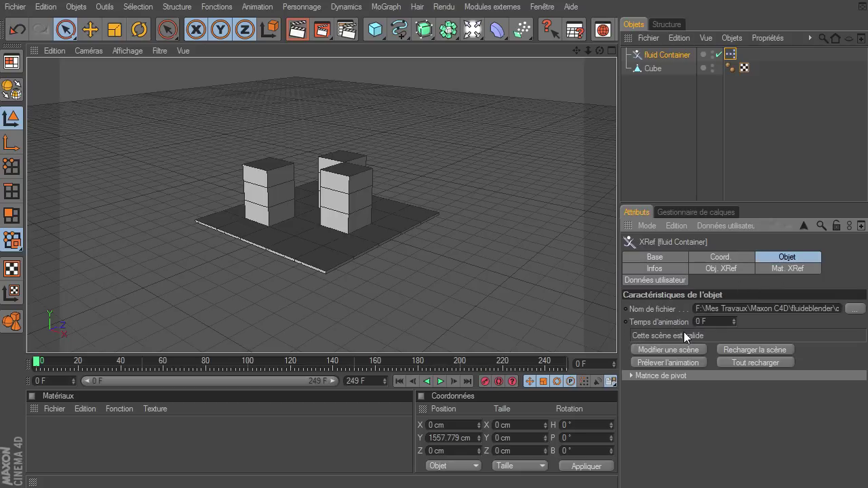
pyautogui.click(653, 282)
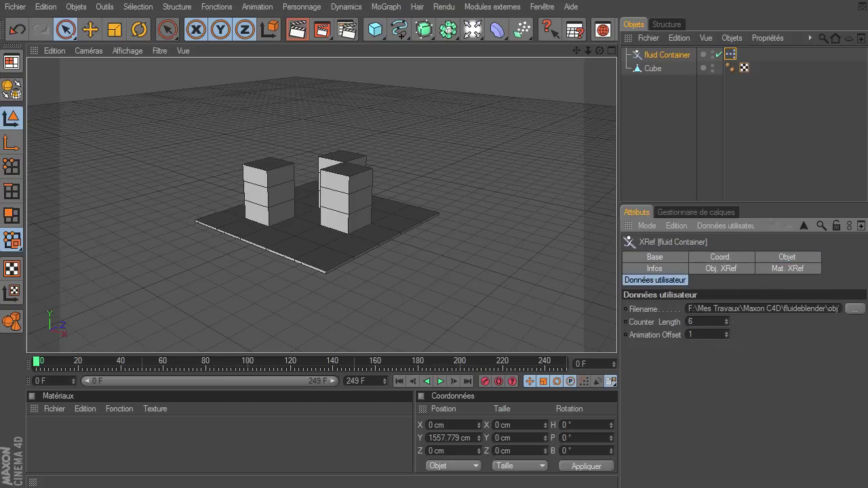
pyautogui.click(855, 309)
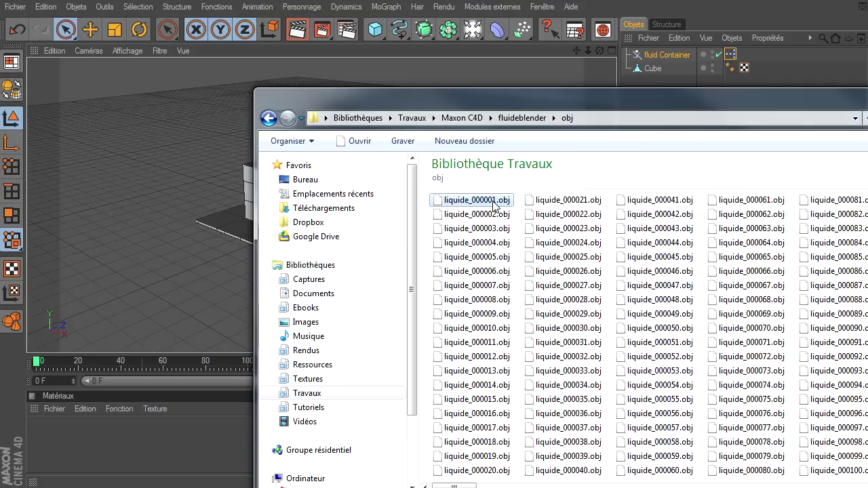
# Step: Confirm the Filename path ending liquide_000001.obj, deselect the container and zoom out to the liquid
pyautogui.press('Return')
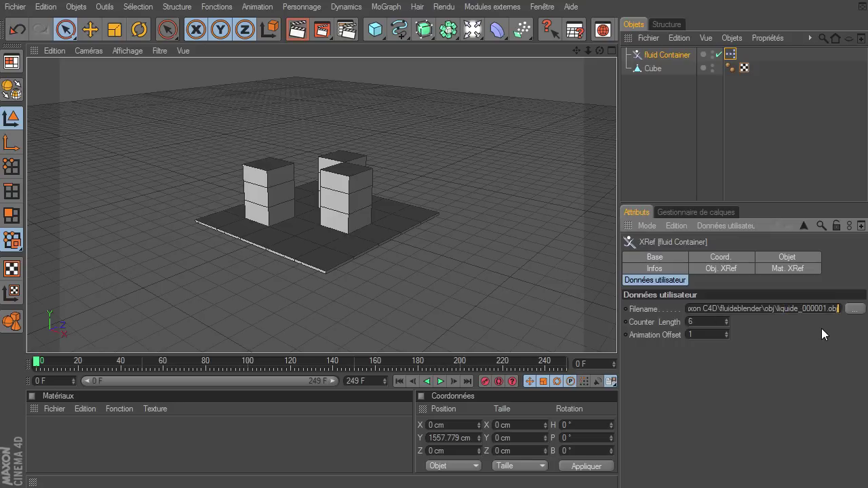
pyautogui.click(698, 322)
pyautogui.click(657, 138)
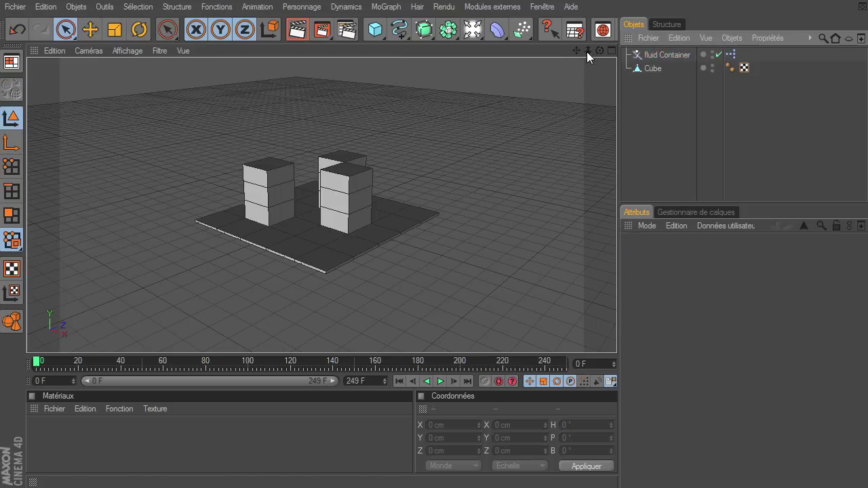
pyautogui.moveTo(589, 51); pyautogui.dragTo(617, 336)
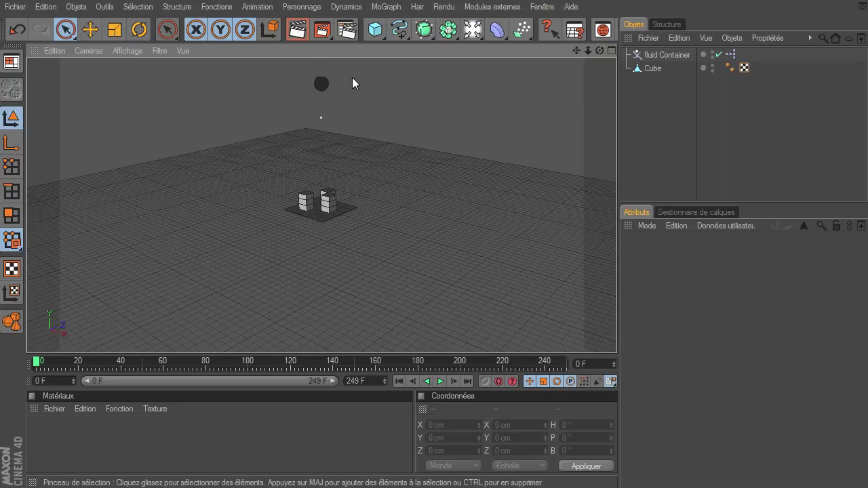
pyautogui.moveTo(576, 51); pyautogui.dragTo(616, 337)
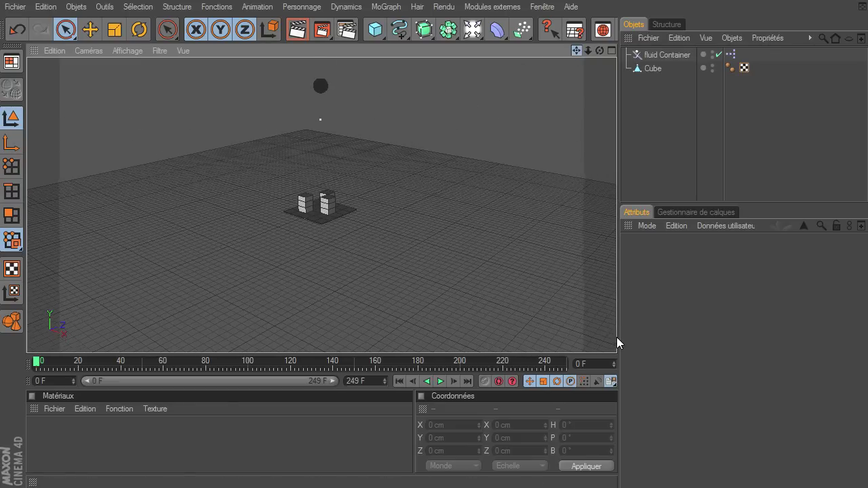
pyautogui.click(681, 53)
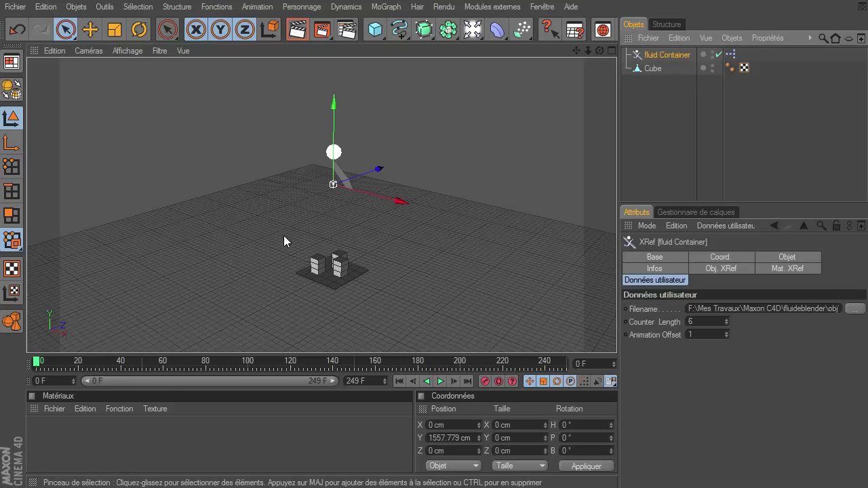
pyautogui.click(440, 381)
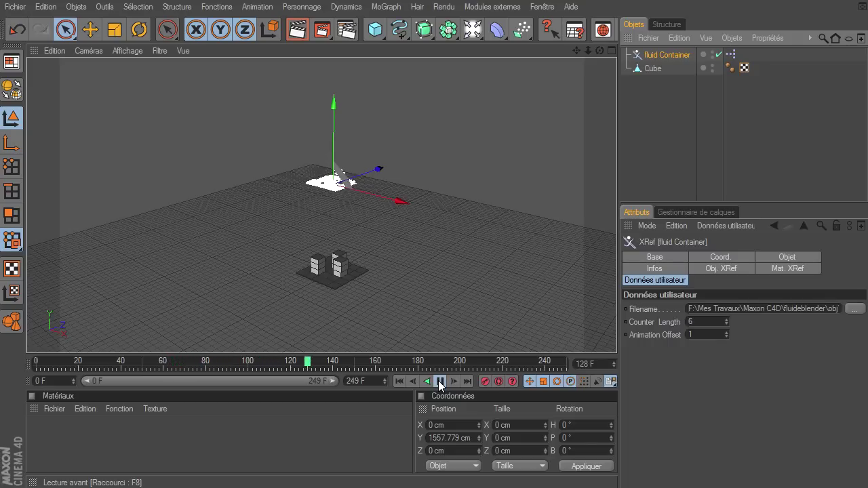
pyautogui.click(440, 382)
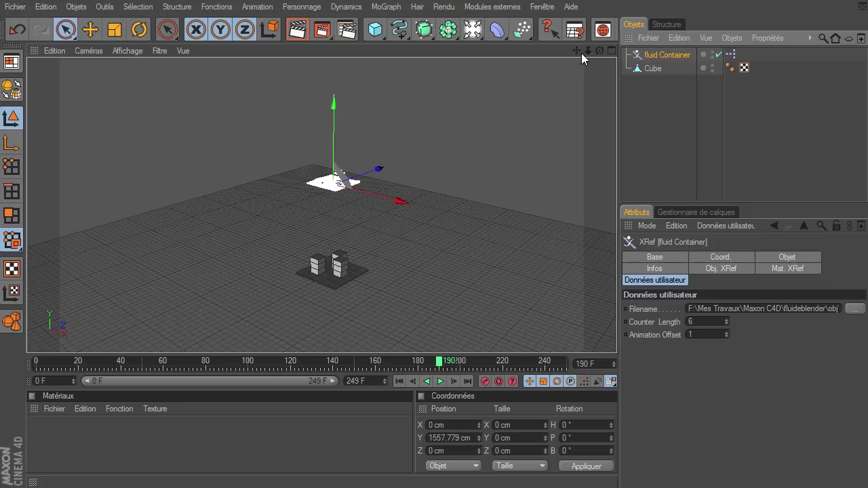
pyautogui.click(399, 381)
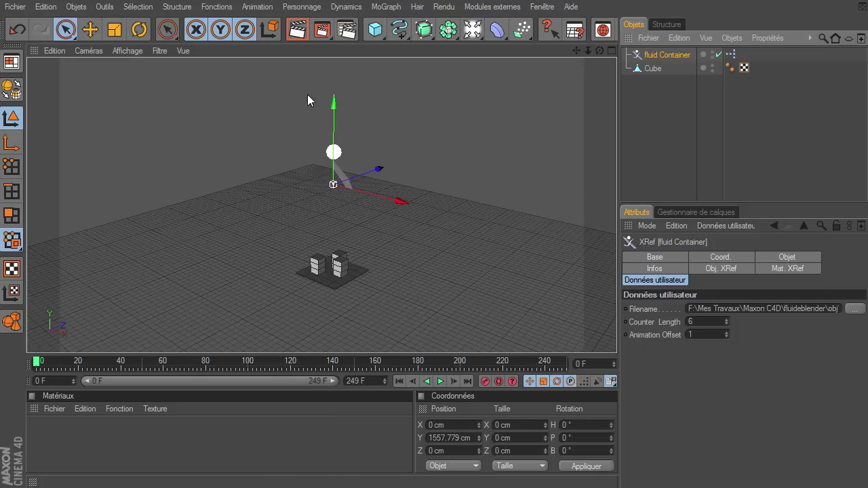
# Step: Move the fluid Container down to Y 212.981 cm and inspect the splash at frame 66
pyautogui.click(89, 29)
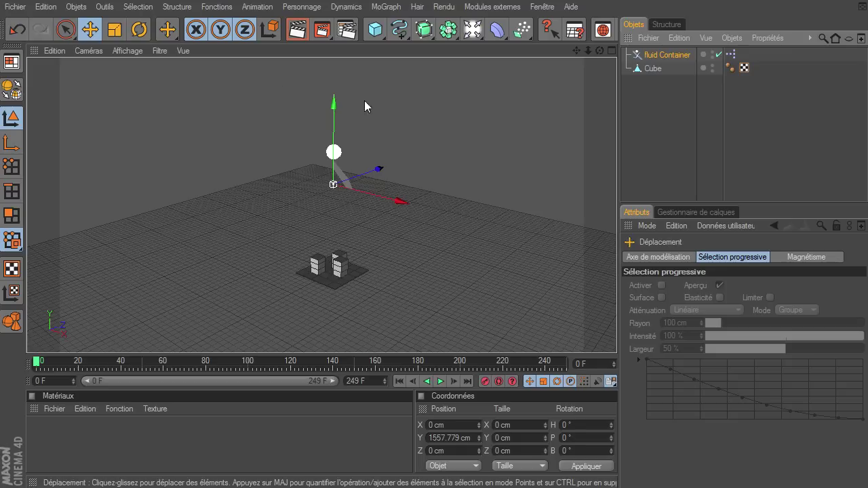
pyautogui.moveTo(328, 105); pyautogui.dragTo(329, 184)
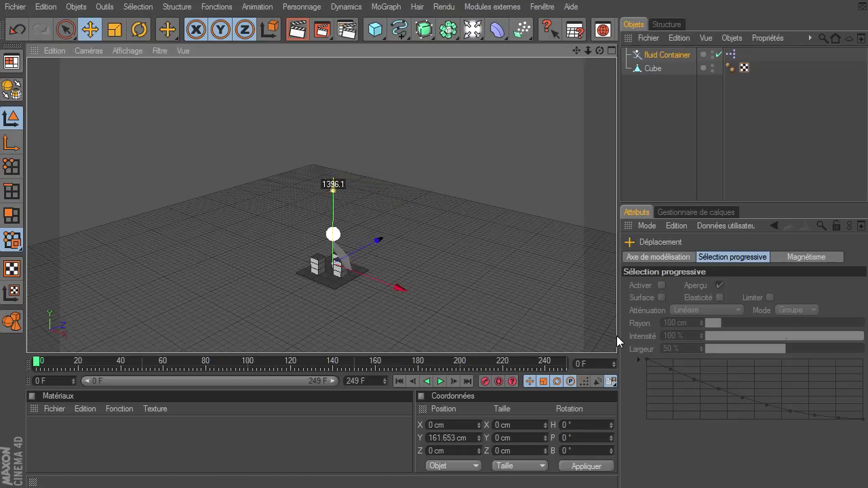
pyautogui.moveTo(589, 54)
pyautogui.mouseDown()
pyautogui.moveTo(575, 54)
pyautogui.moveTo(595, 66)
pyautogui.moveTo(581, 52)
pyautogui.moveTo(479, 336)
pyautogui.mouseUp()
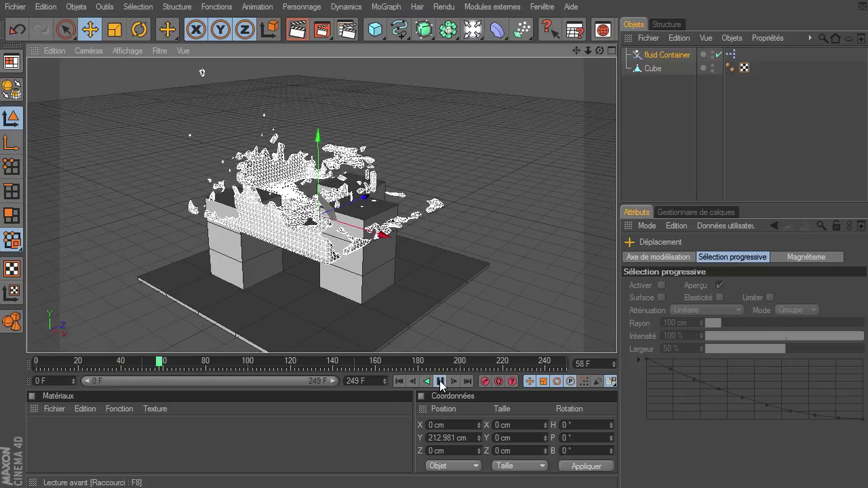
pyautogui.click(442, 384)
pyautogui.moveTo(600, 50); pyautogui.dragTo(619, 343)
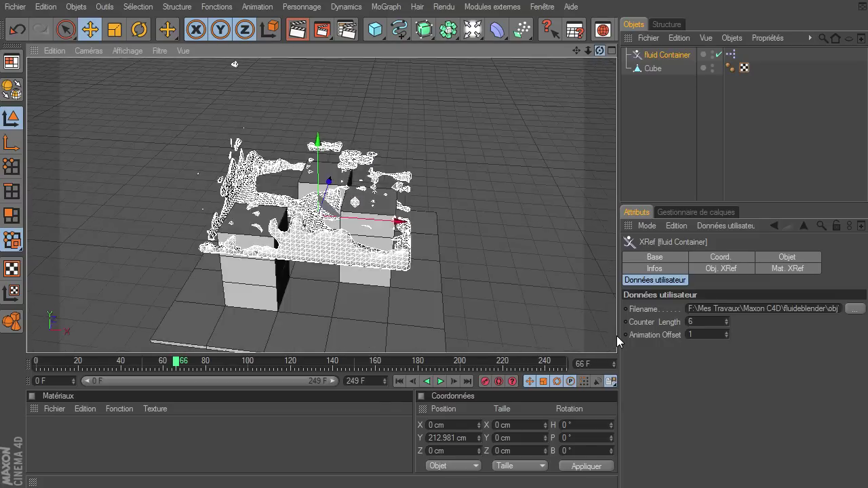
pyautogui.moveTo(618, 337); pyautogui.dragTo(617, 337)
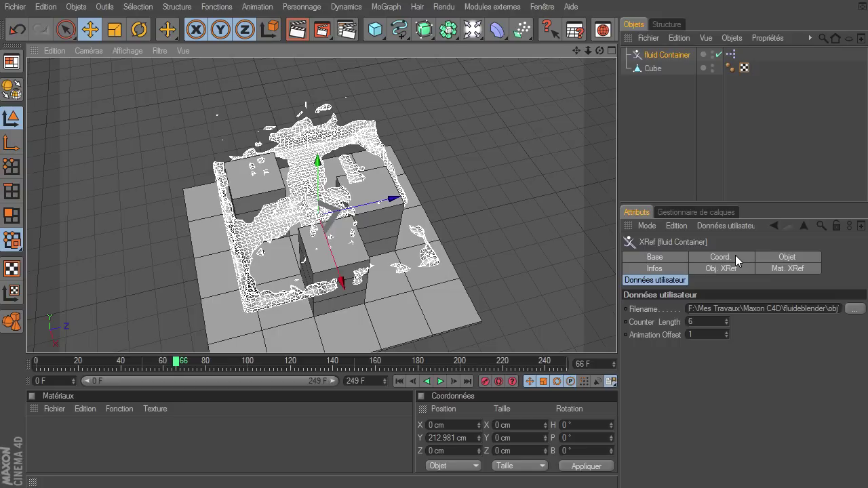
pyautogui.click(664, 54)
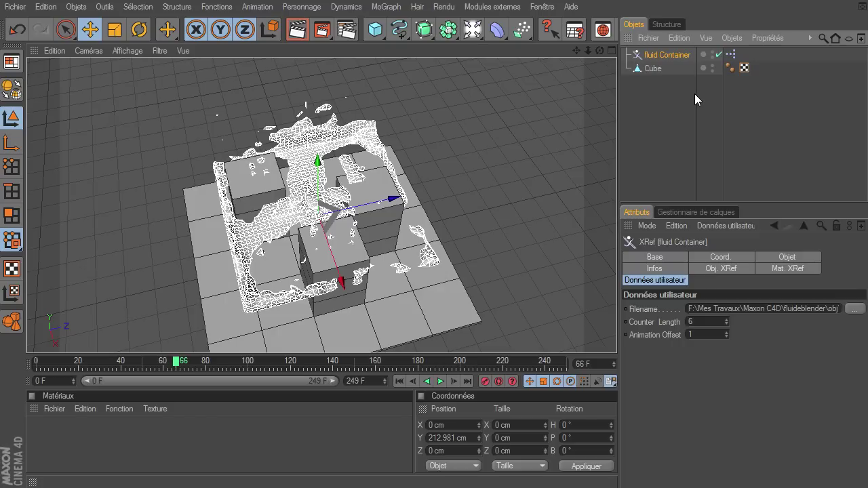
pyautogui.press('c')
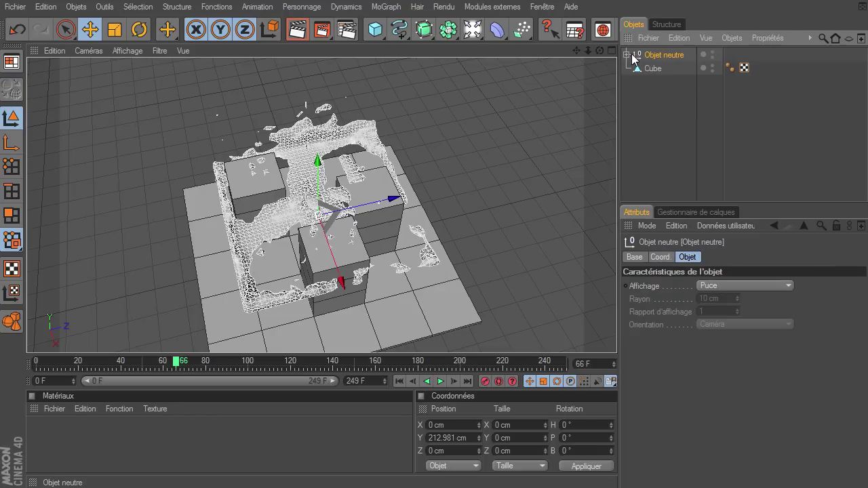
pyautogui.click(626, 54)
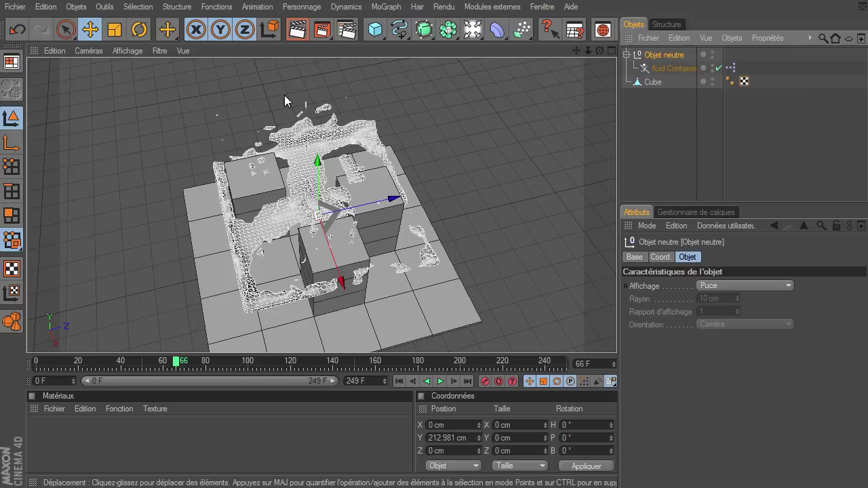
pyautogui.click(116, 30)
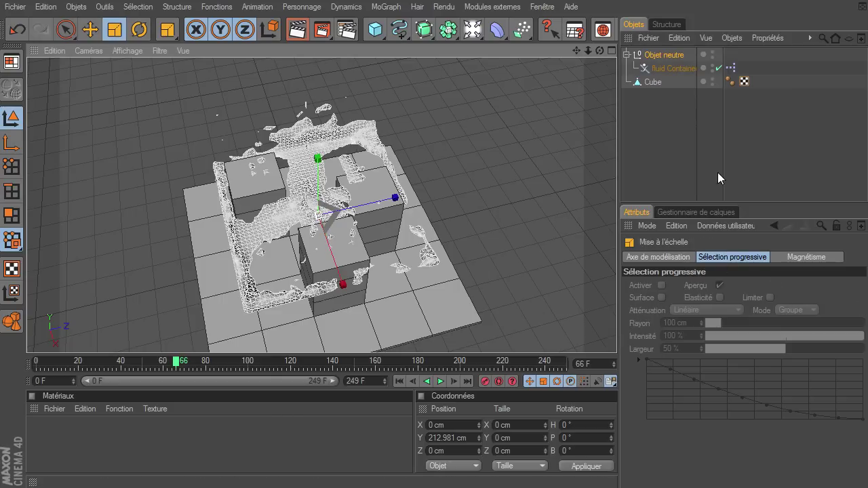
pyautogui.click(671, 57)
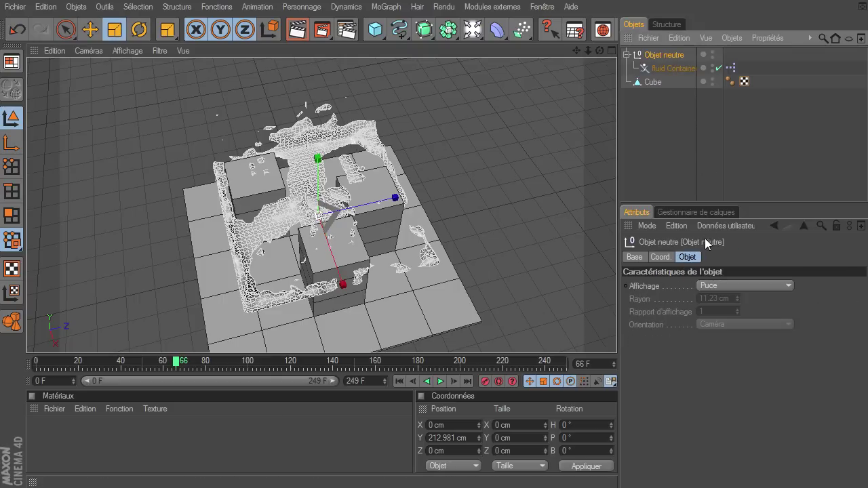
pyautogui.click(660, 257)
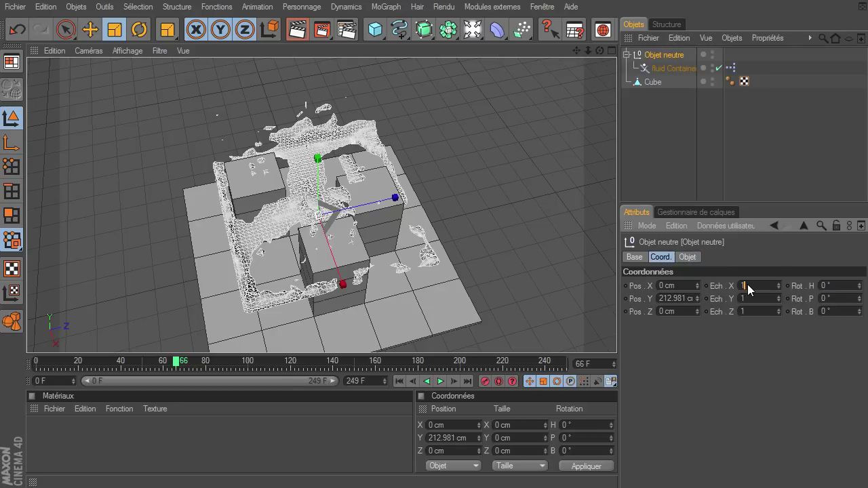
pyautogui.click(772, 300)
pyautogui.write('2')
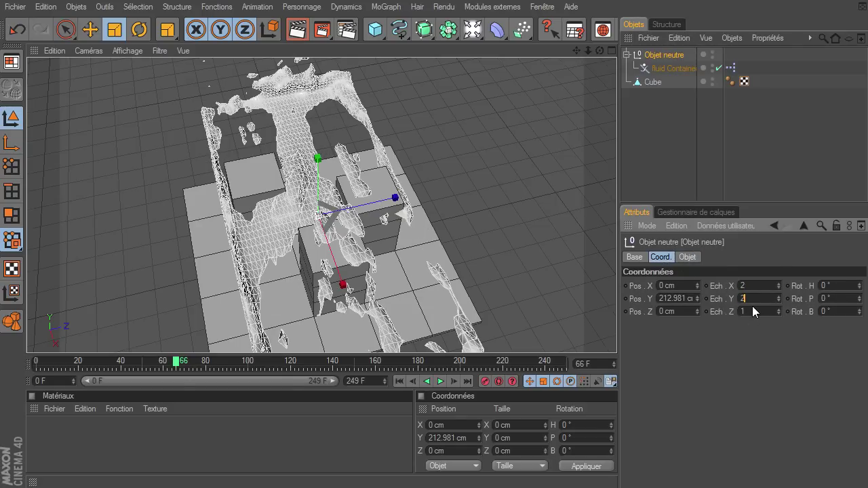
pyautogui.write('12')
pyautogui.press('Return')
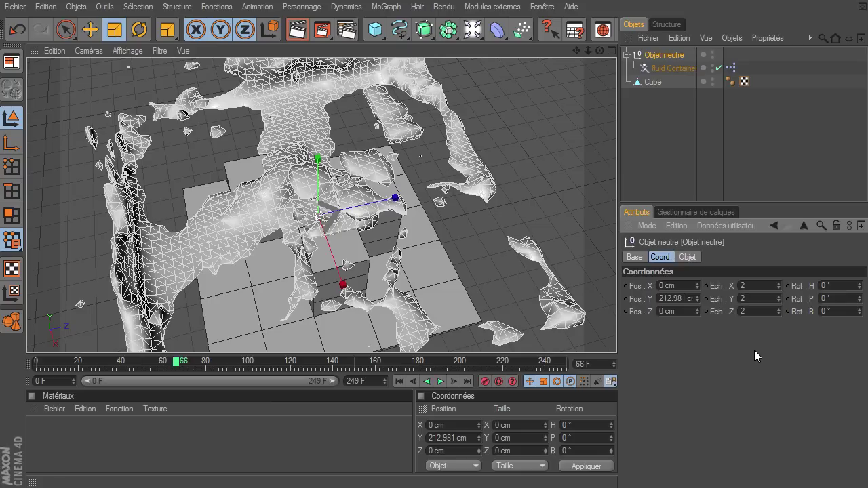
pyautogui.moveTo(599, 50); pyautogui.dragTo(617, 342)
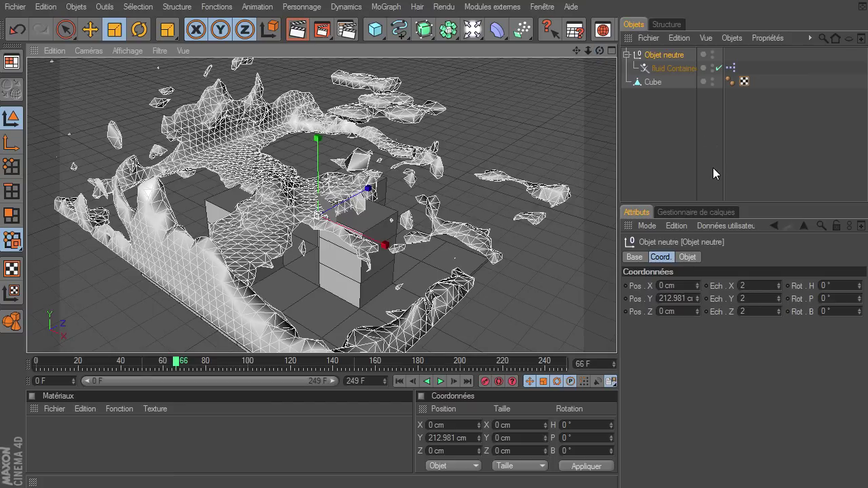
pyautogui.moveTo(687, 69); pyautogui.dragTo(668, 126)
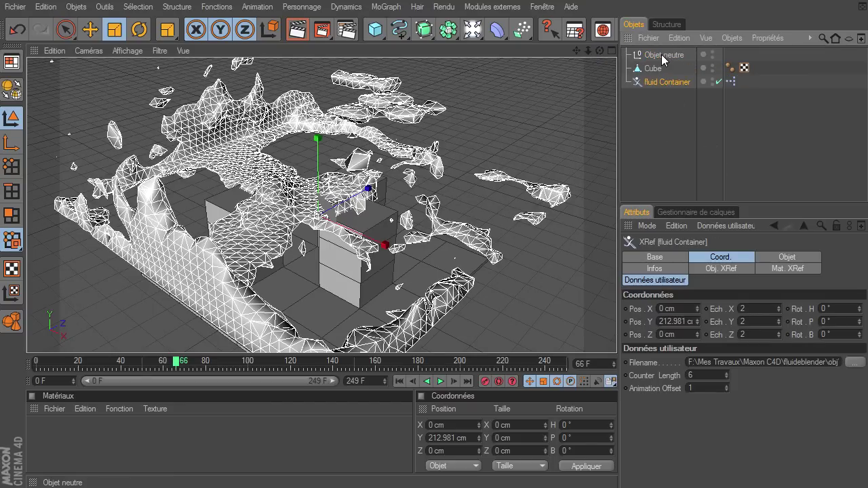
pyautogui.hotkey('ctrl', 'z')
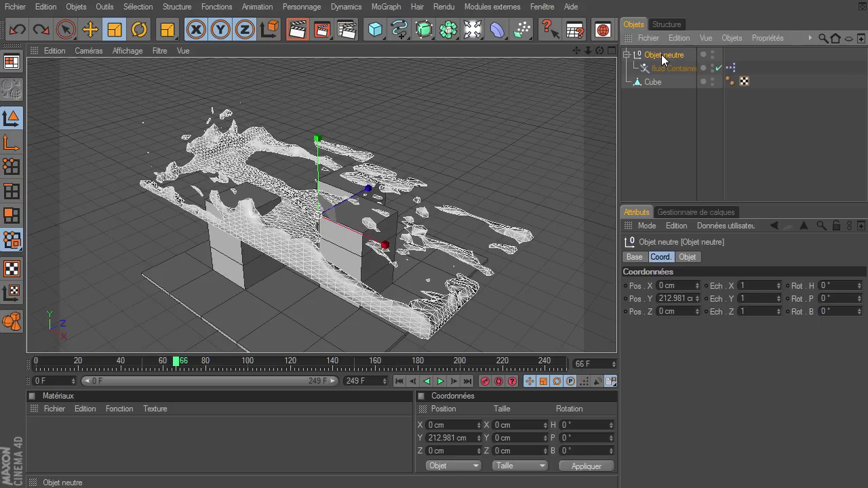
pyautogui.hotkey('ctrl', 'y')
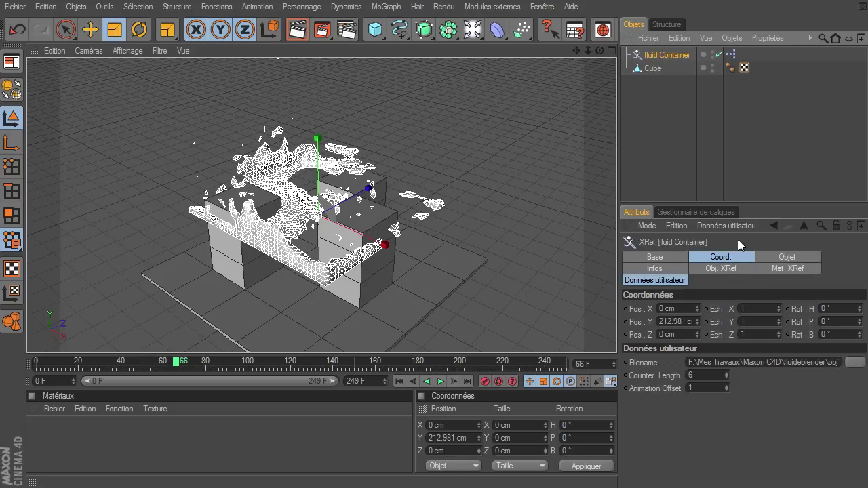
# Step: Set the fluid Container's X, Y and Z scale to 2 in the Coord. tab
pyautogui.click(730, 259)
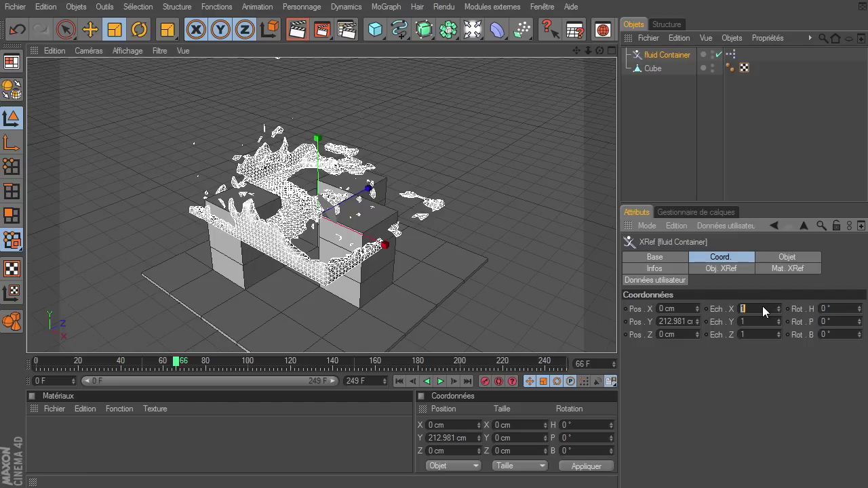
pyautogui.write('2')
pyautogui.press('Return')
pyautogui.click(773, 321)
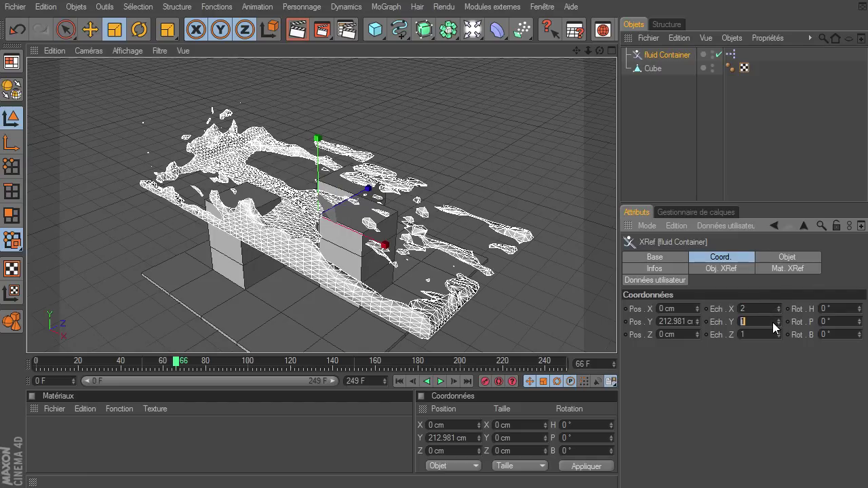
pyautogui.write('2')
pyautogui.press('Return')
pyautogui.click(768, 334)
pyautogui.write('2')
pyautogui.press('Return')
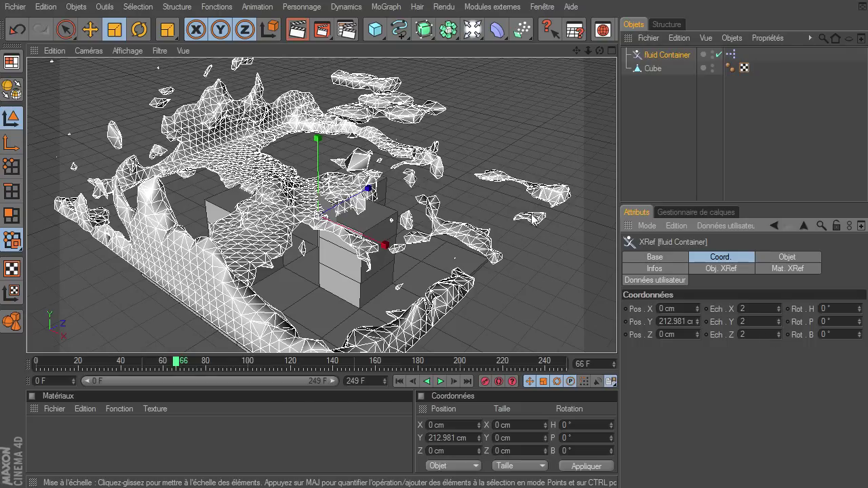
pyautogui.moveTo(597, 53)
pyautogui.mouseDown()
pyautogui.moveTo(617, 341)
pyautogui.moveTo(722, 231)
pyautogui.mouseUp()
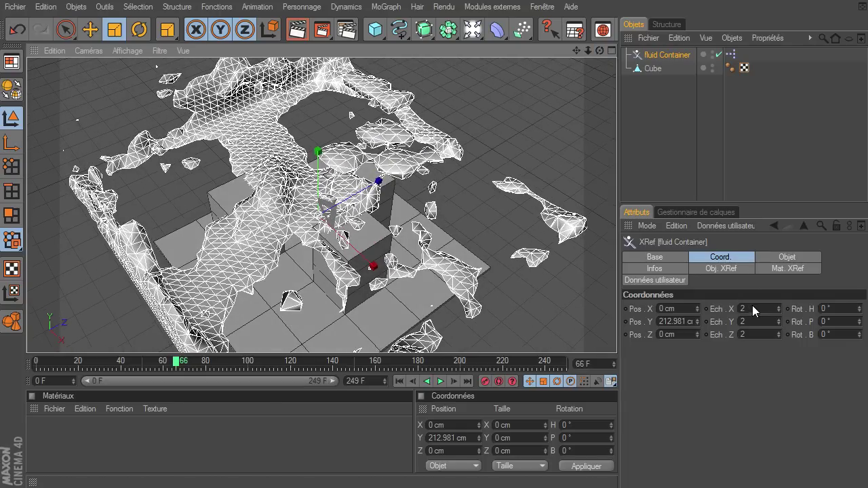
# Step: Change the X, Y and Z scale to 1.4
pyautogui.click(755, 308)
pyautogui.write('1.4')
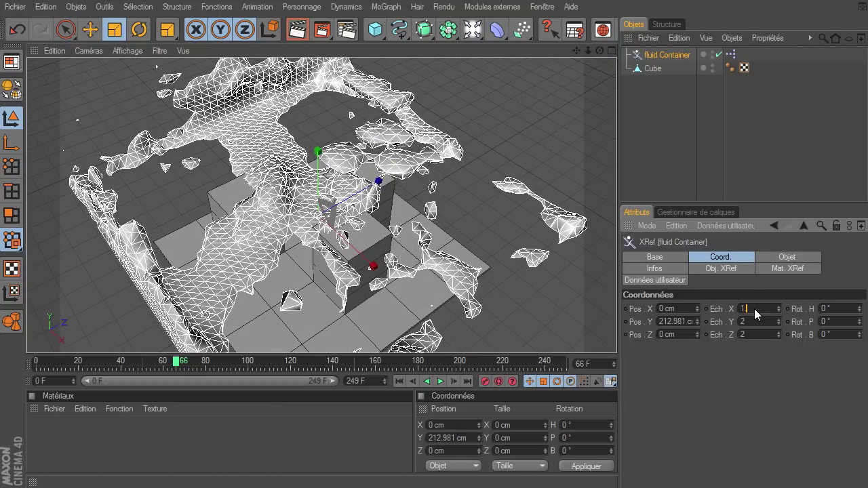
pyautogui.press('Return')
pyautogui.click(753, 323)
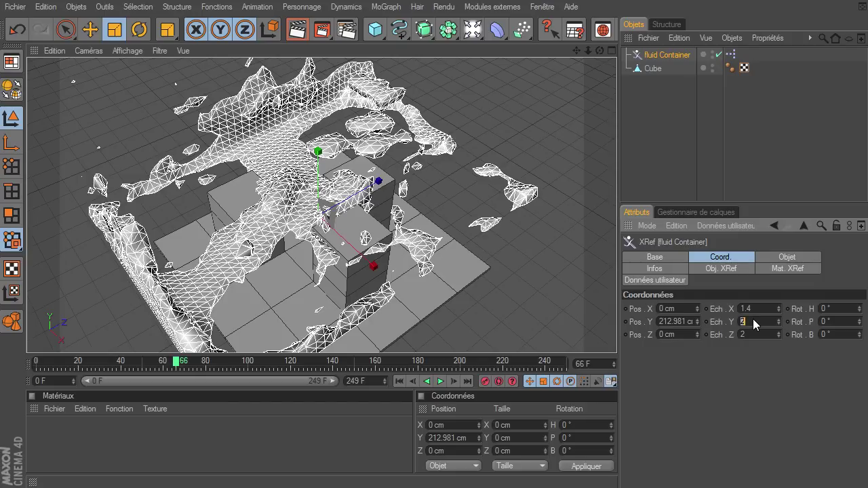
pyautogui.write('1.4')
pyautogui.click(750, 333)
pyautogui.write('1.4')
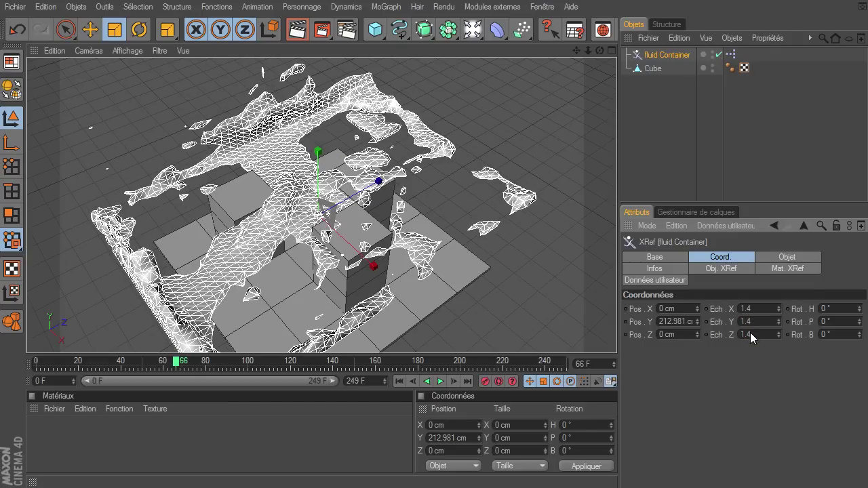
pyautogui.press('Return')
pyautogui.moveTo(600, 52)
pyautogui.mouseDown()
pyautogui.moveTo(617, 340)
pyautogui.moveTo(234, 270)
pyautogui.mouseUp()
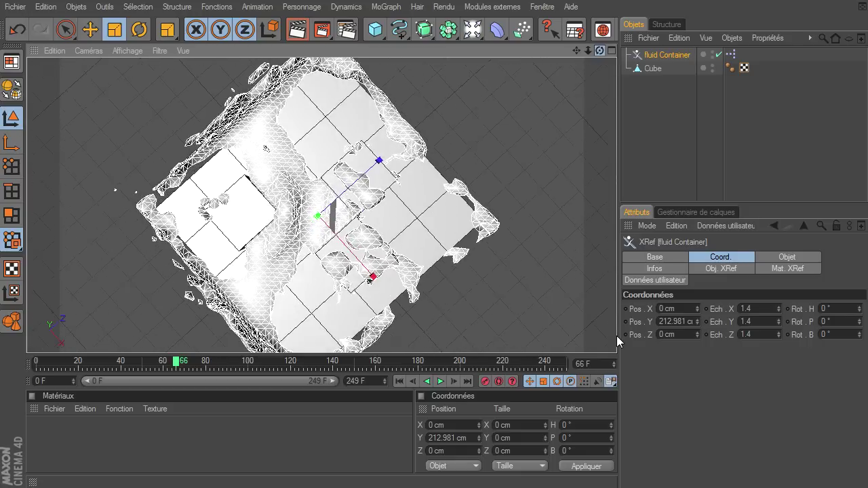
# Step: Scrub to frame 159 and raise the fluid Container along Y
pyautogui.moveTo(176, 363); pyautogui.dragTo(407, 365)
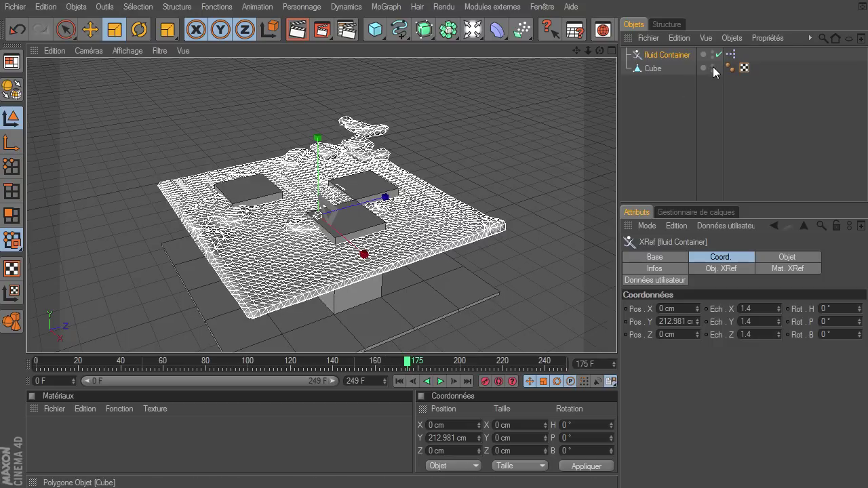
pyautogui.click(89, 30)
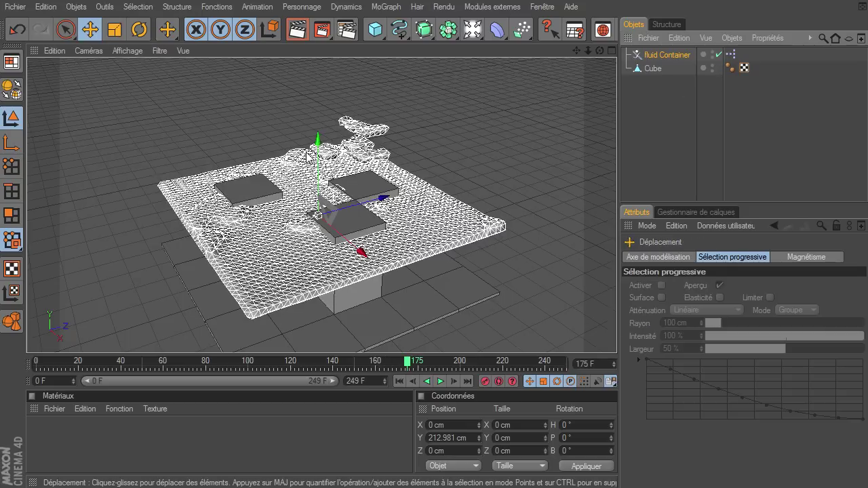
pyautogui.moveTo(318, 139); pyautogui.dragTo(316, 62)
pyautogui.moveTo(600, 50)
pyautogui.mouseDown()
pyautogui.moveTo(618, 341)
pyautogui.moveTo(614, 47)
pyautogui.mouseUp()
# Step: Fine-tune the container's height to about 287 cm, checking in the four-view layout
pyautogui.click(611, 50)
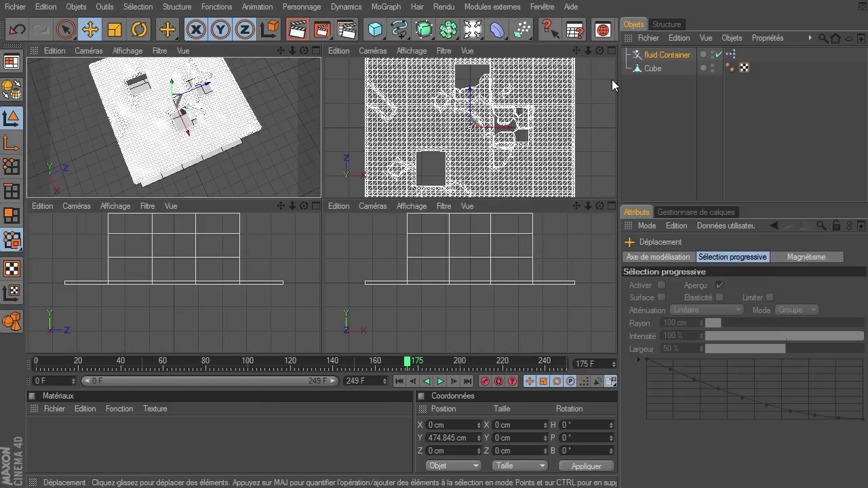
pyautogui.click(612, 52)
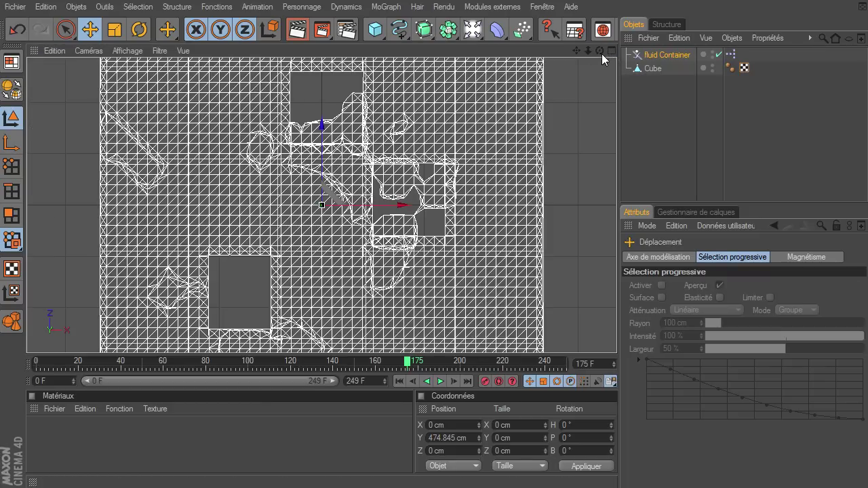
pyautogui.moveTo(589, 51); pyautogui.dragTo(617, 342)
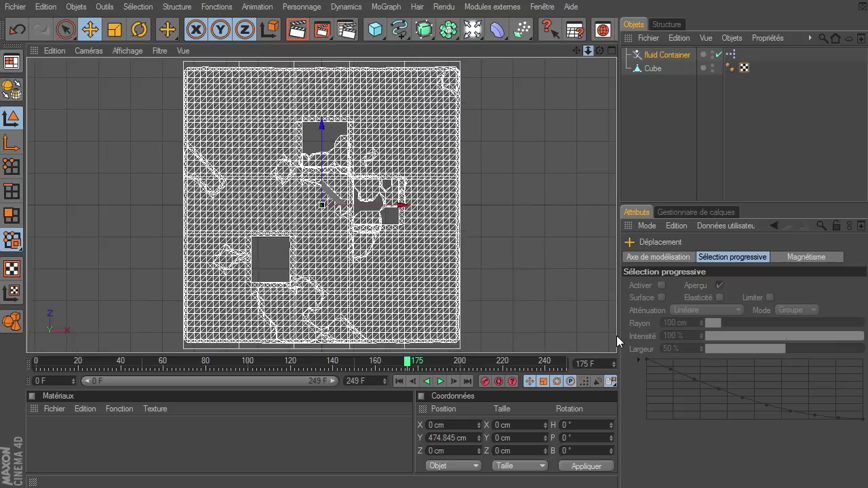
pyautogui.click(612, 52)
pyautogui.click(316, 49)
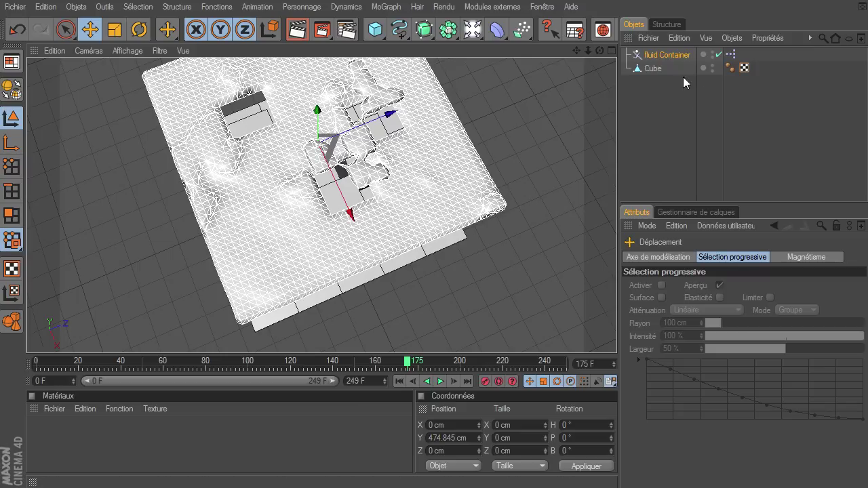
pyautogui.moveTo(599, 51)
pyautogui.mouseDown()
pyautogui.moveTo(618, 341)
pyautogui.moveTo(398, 76)
pyautogui.mouseUp()
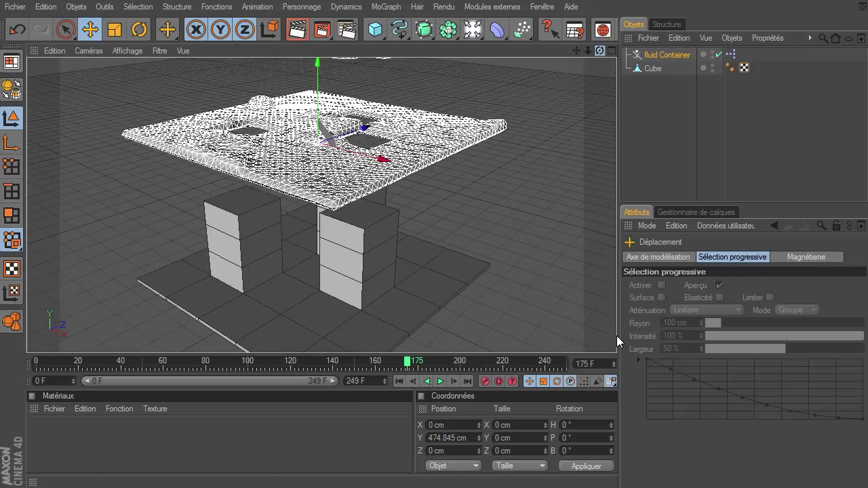
pyautogui.moveTo(311, 80)
pyautogui.mouseDown()
pyautogui.moveTo(619, 341)
pyautogui.moveTo(717, 0)
pyautogui.mouseUp()
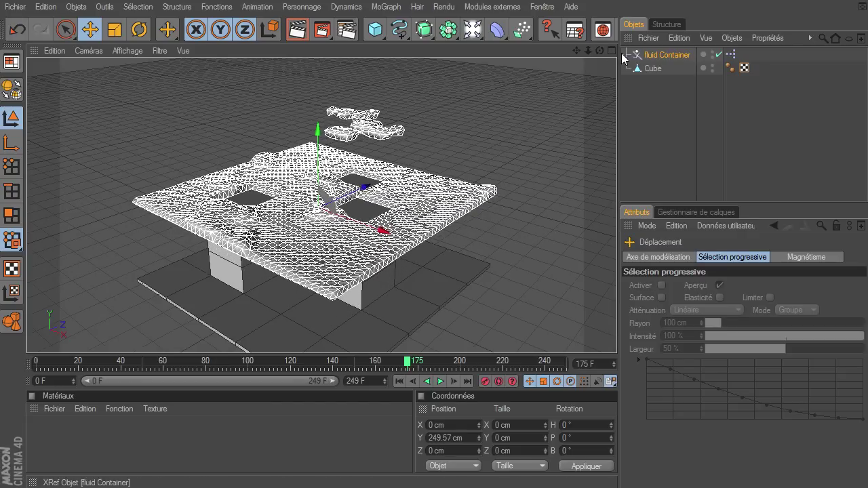
pyautogui.moveTo(600, 50)
pyautogui.mouseDown()
pyautogui.moveTo(617, 342)
pyautogui.moveTo(249, 163)
pyautogui.mouseUp()
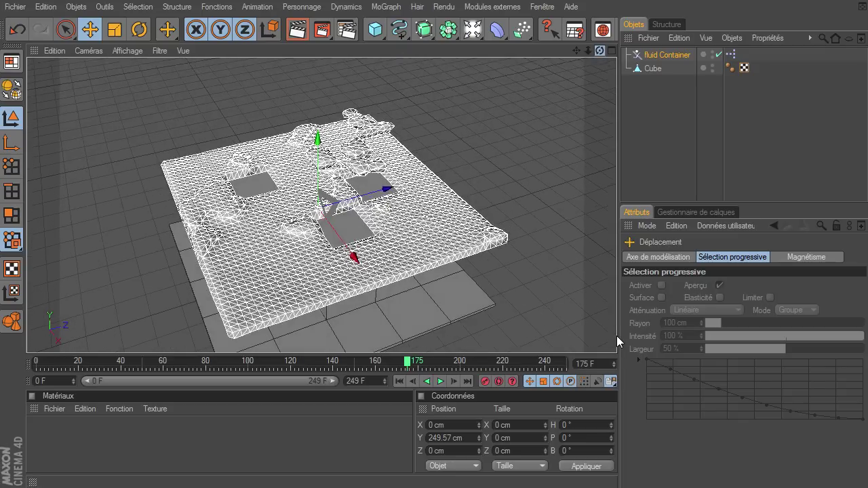
pyautogui.moveTo(312, 150); pyautogui.dragTo(403, 175)
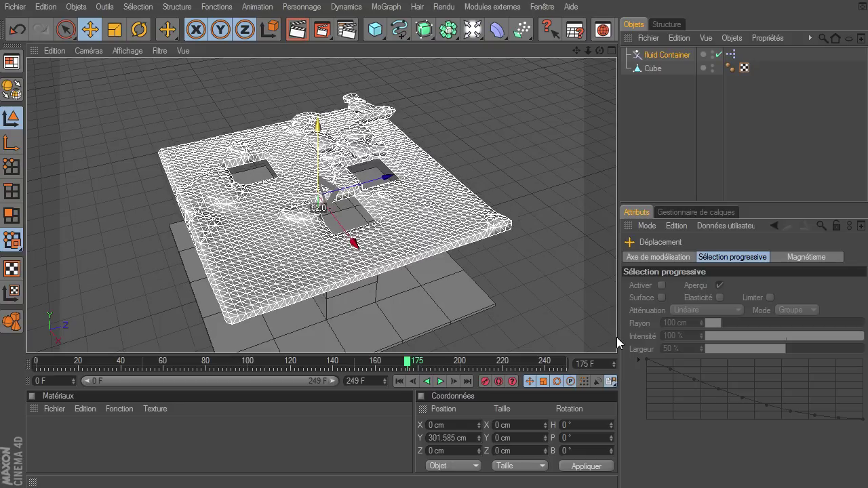
# Step: Set the fluid Container's X and Z scale to 1.5
pyautogui.click(661, 55)
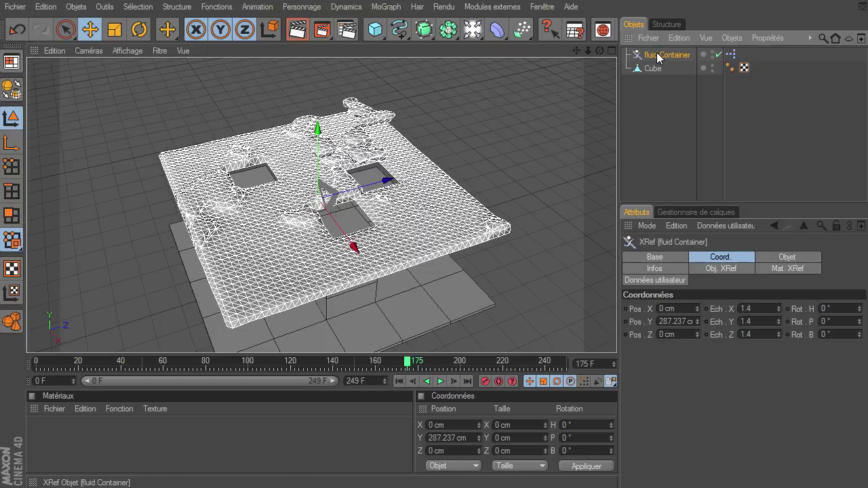
pyautogui.click(779, 306)
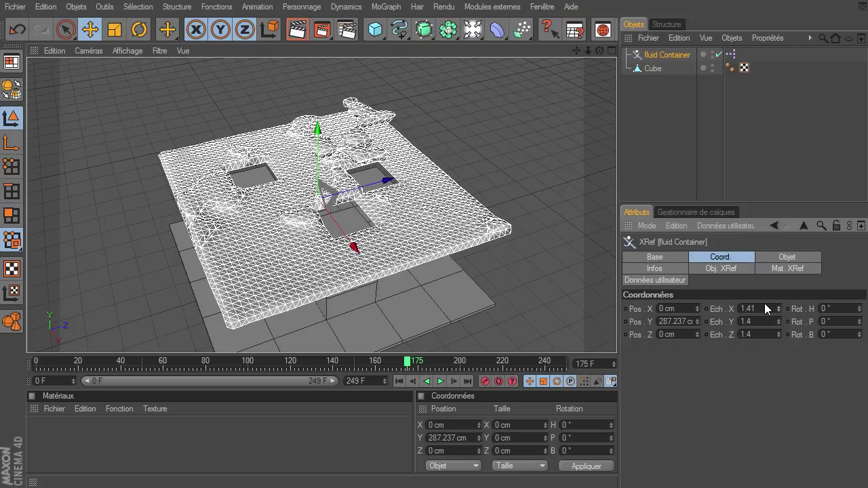
pyautogui.doubleClick(752, 309)
pyautogui.write('1.5')
pyautogui.write('1.5')
pyautogui.doubleClick(748, 333)
pyautogui.write('1.5')
# Step: Play the simulation to frame 37 and inspect the fluid from a low frontal view
pyautogui.moveTo(599, 51)
pyautogui.mouseDown()
pyautogui.moveTo(618, 340)
pyautogui.moveTo(508, 88)
pyautogui.mouseUp()
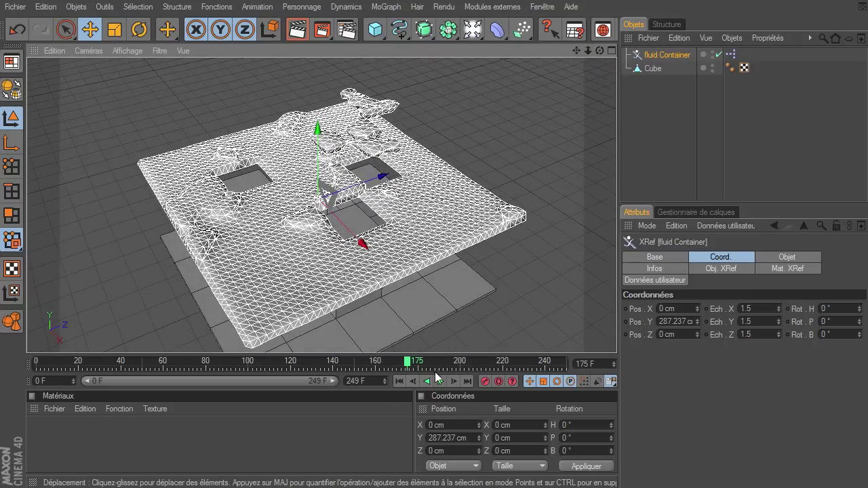
pyautogui.click(401, 382)
pyautogui.click(441, 382)
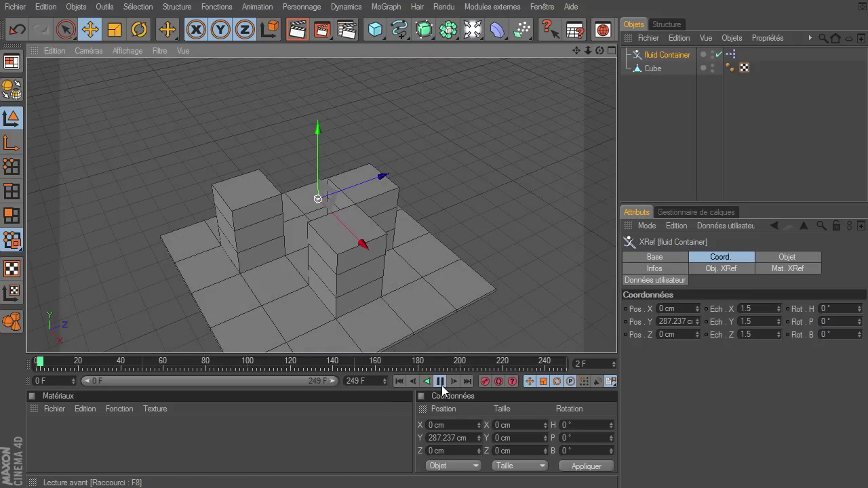
pyautogui.click(441, 381)
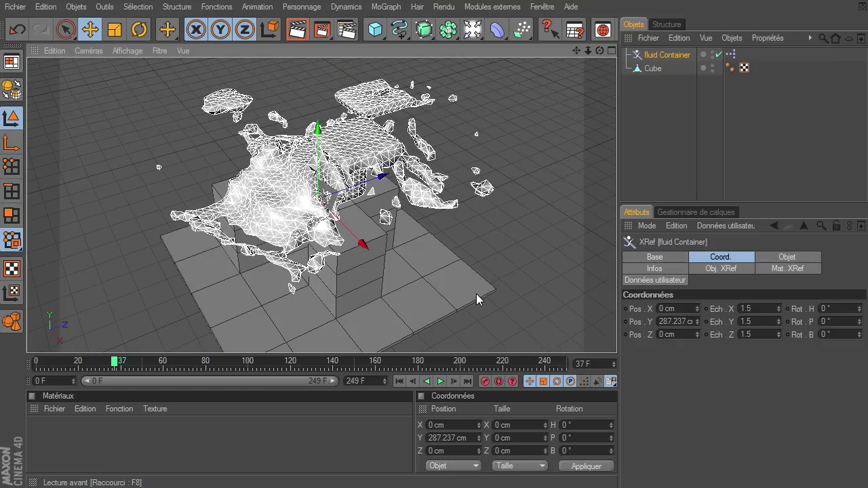
pyautogui.moveTo(602, 51)
pyautogui.mouseDown()
pyautogui.moveTo(330, 133)
pyautogui.moveTo(617, 341)
pyautogui.mouseUp()
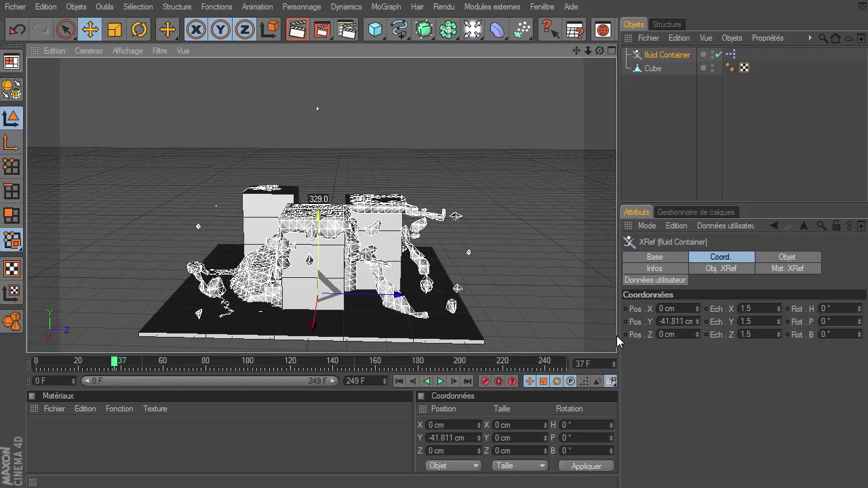
pyautogui.moveTo(618, 342); pyautogui.dragTo(619, 340)
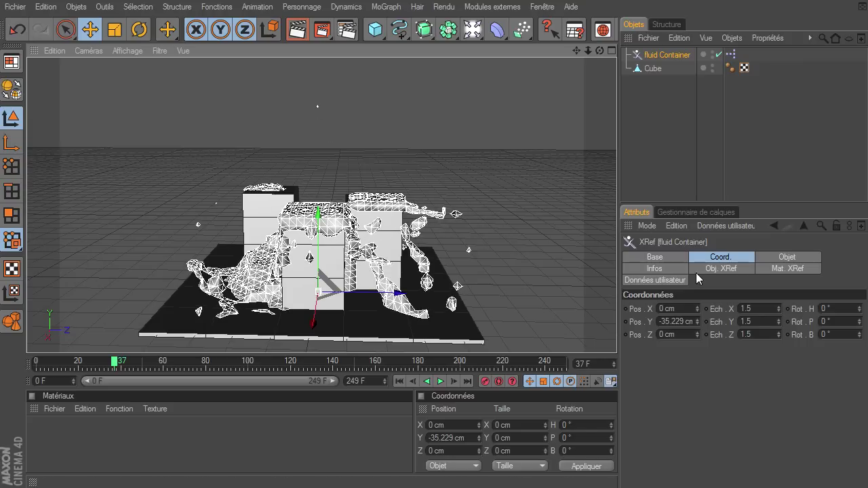
# Step: Set the Y and Z scale to 1.45
pyautogui.click(749, 310)
pyautogui.click(751, 322)
pyautogui.write('1.45')
pyautogui.moveTo(748, 335); pyautogui.dragTo(771, 335)
pyautogui.write('5')
pyautogui.press('Return')
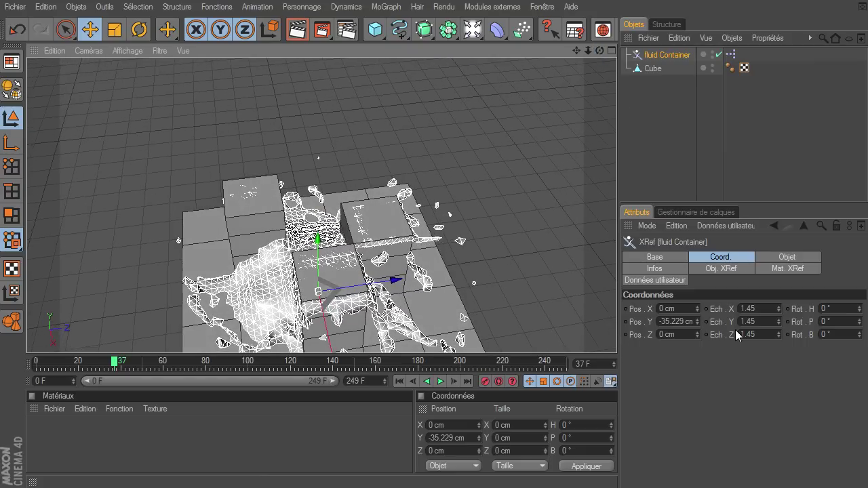
# Step: Increase the X and Z scale to 1.6
pyautogui.doubleClick(749, 312)
pyautogui.write('1.6')
pyautogui.press('Tab')
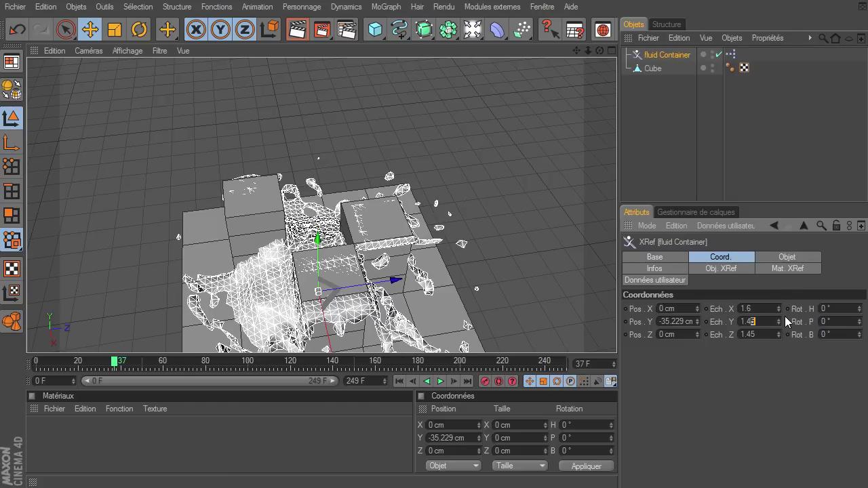
pyautogui.doubleClick(748, 335)
pyautogui.write('1.6')
pyautogui.press('Return')
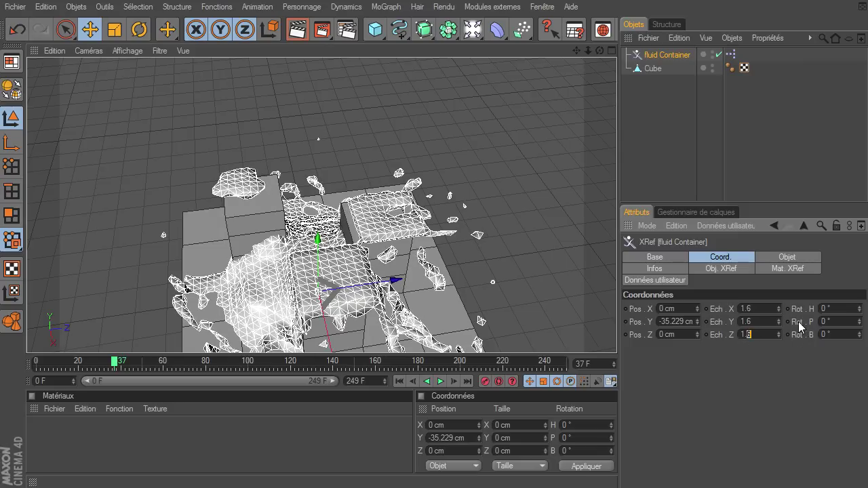
# Step: Return the scale to 1.4 and move the container to about Y -10.2 cm
pyautogui.doubleClick(758, 322)
pyautogui.write('1.4')
pyautogui.press('Return')
pyautogui.doubleClick(747, 310)
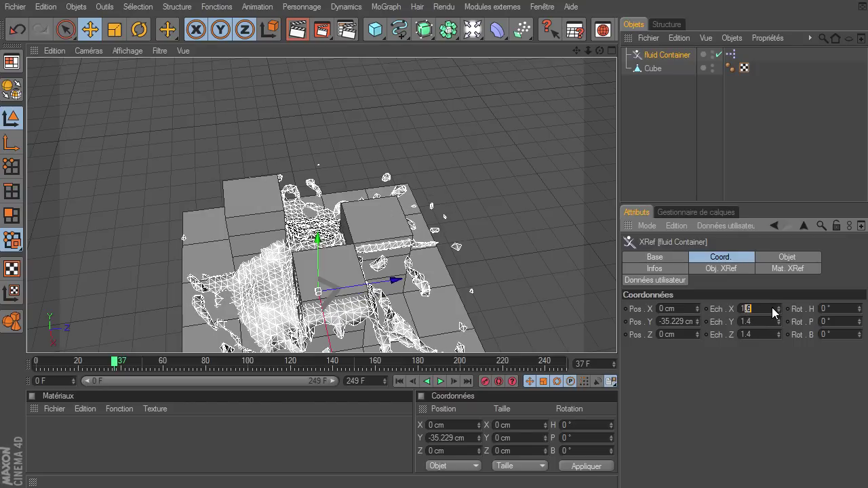
pyautogui.press('Return')
pyautogui.moveTo(318, 238); pyautogui.dragTo(617, 341)
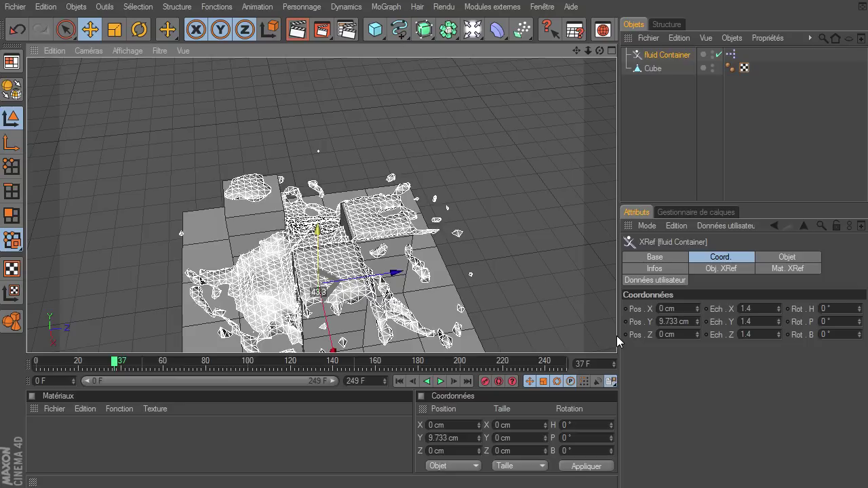
pyautogui.moveTo(618, 342); pyautogui.dragTo(618, 342)
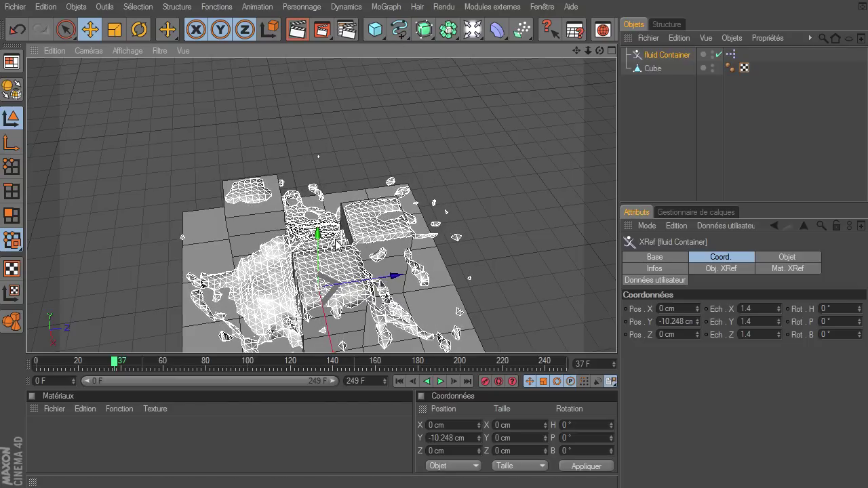
pyautogui.moveTo(600, 50); pyautogui.dragTo(617, 342)
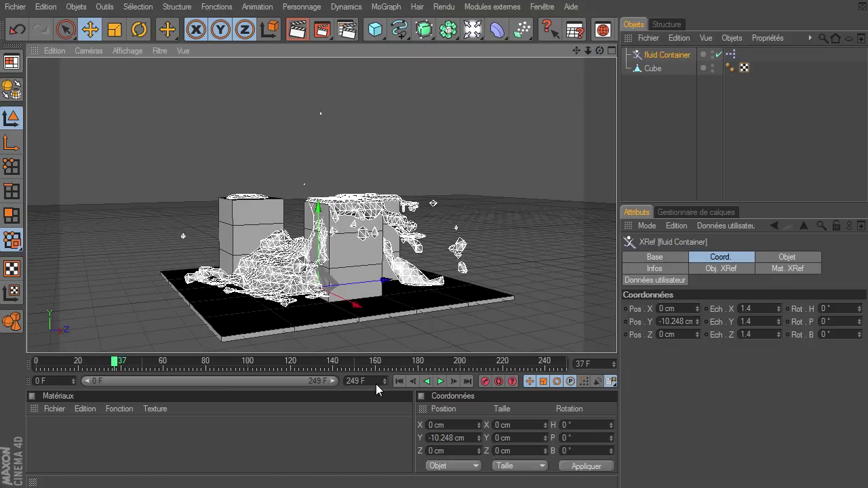
# Step: Play the simulation, pausing at frames 28 and 62 to view the falling fluid
pyautogui.click(398, 381)
pyautogui.click(440, 381)
pyautogui.click(440, 382)
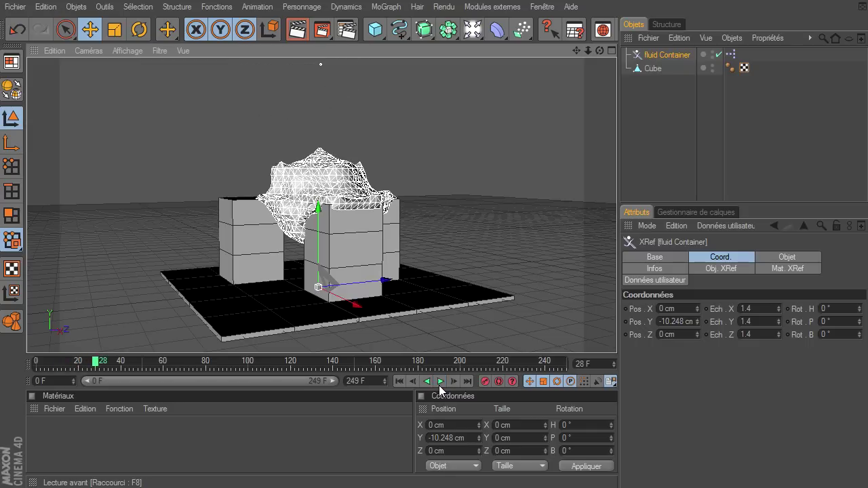
pyautogui.moveTo(599, 51)
pyautogui.mouseDown()
pyautogui.moveTo(617, 336)
pyautogui.moveTo(494, 375)
pyautogui.mouseUp()
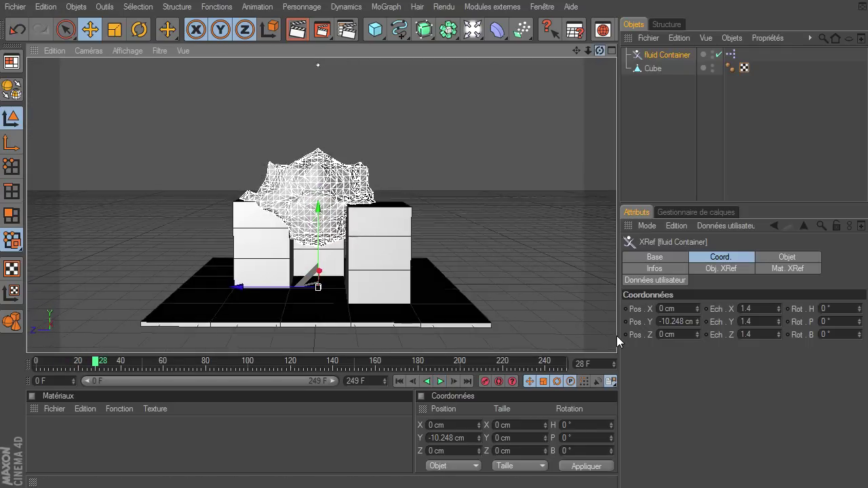
pyautogui.click(440, 381)
pyautogui.click(441, 381)
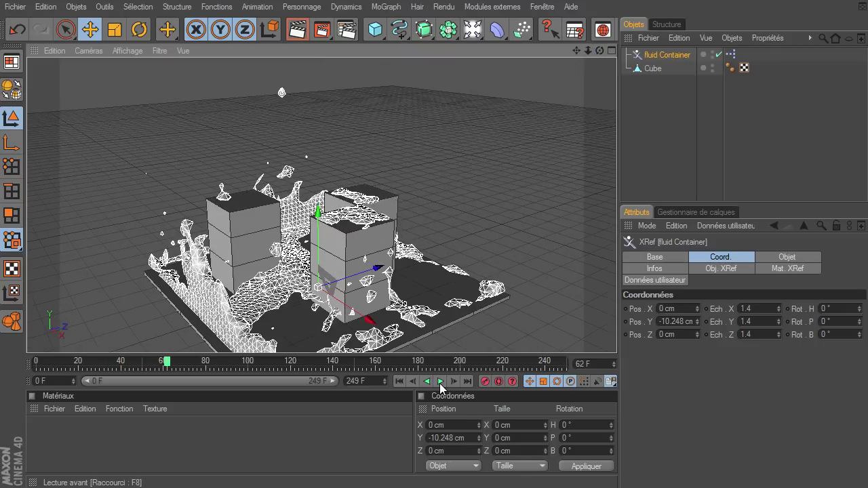
pyautogui.moveTo(600, 51); pyautogui.dragTo(617, 336)
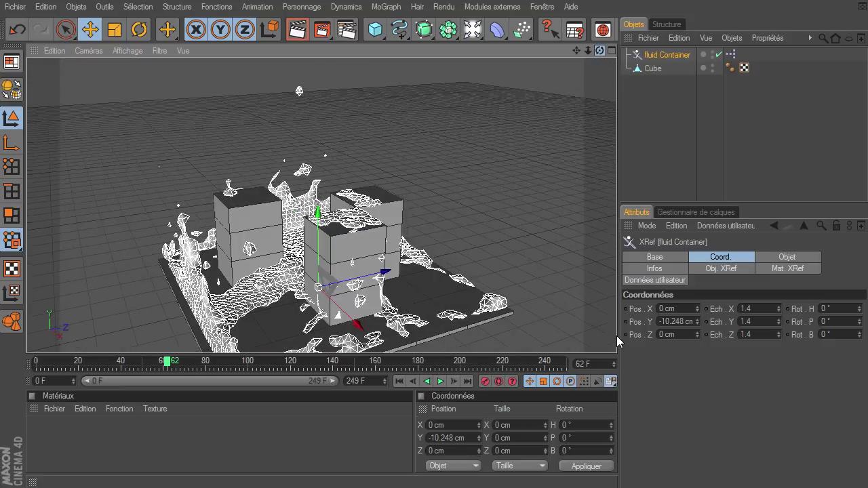
pyautogui.moveTo(576, 51); pyautogui.dragTo(616, 336)
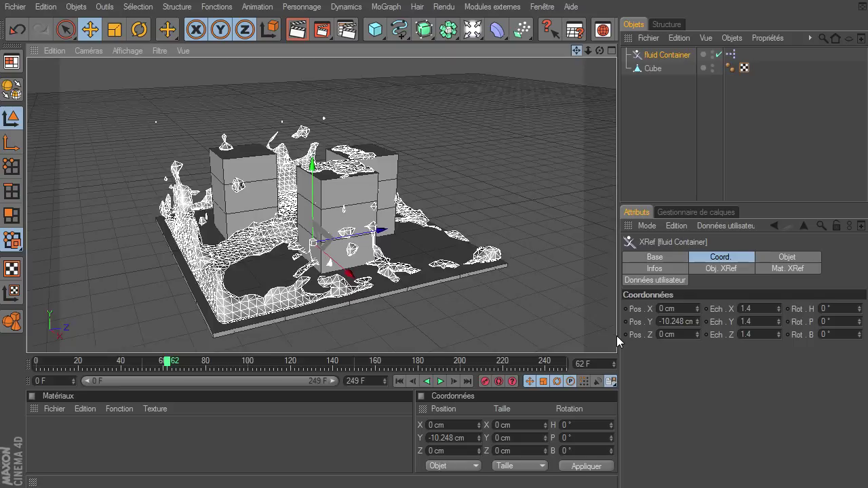
# Step: Replay from frame 0 to show the blob, render the active view, and deselect the container
pyautogui.click(440, 381)
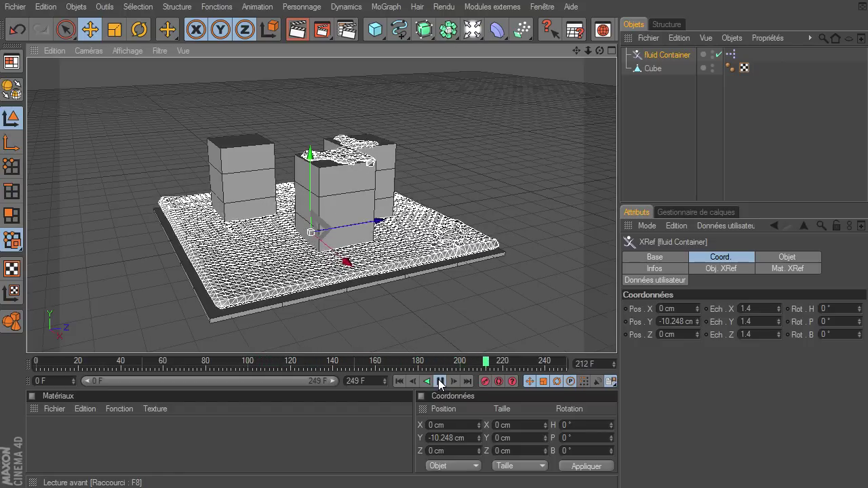
pyautogui.click(441, 381)
pyautogui.click(398, 382)
pyautogui.click(441, 381)
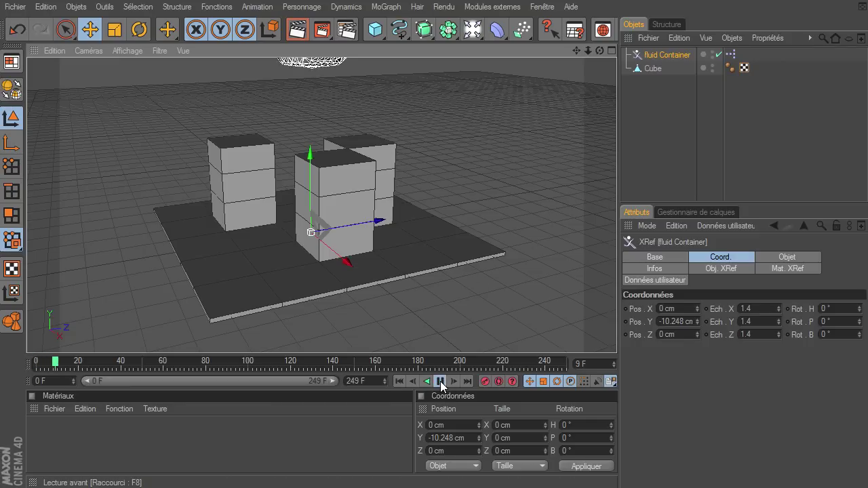
pyautogui.click(296, 30)
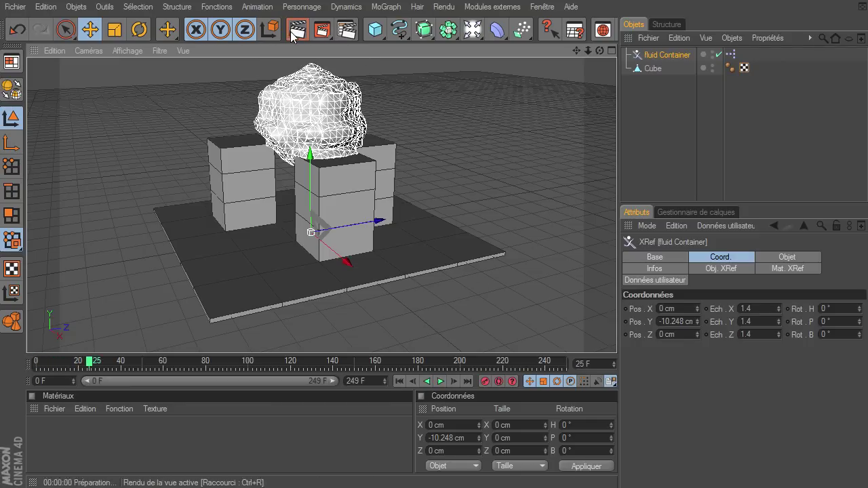
pyautogui.moveTo(600, 50); pyautogui.dragTo(617, 336)
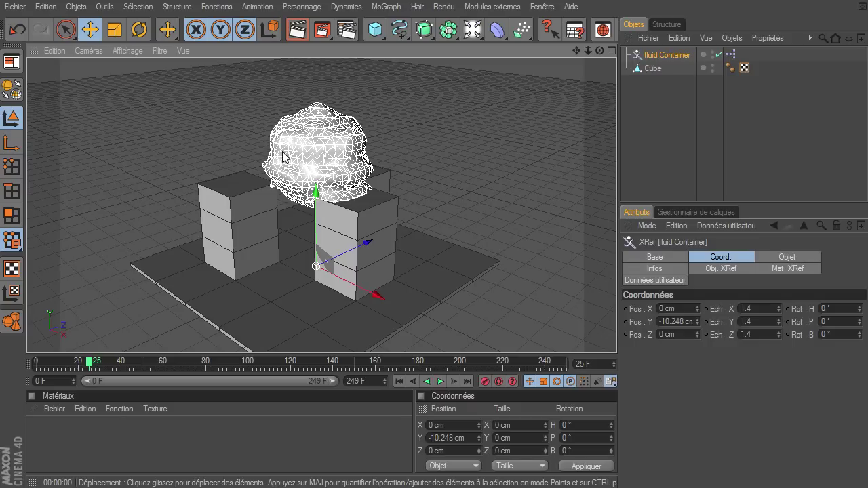
pyautogui.click(676, 143)
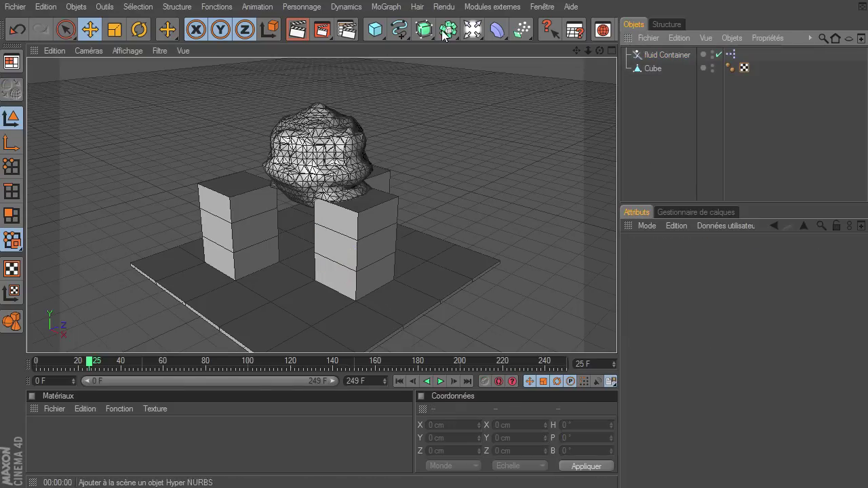
# Step: Add a Réduction de polygones deformer and nest it under fluid Container
pyautogui.click(493, 33)
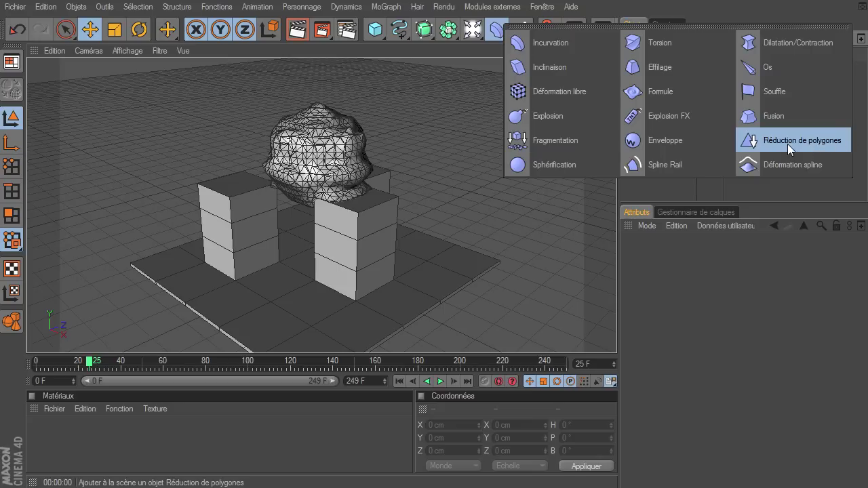
pyautogui.click(757, 140)
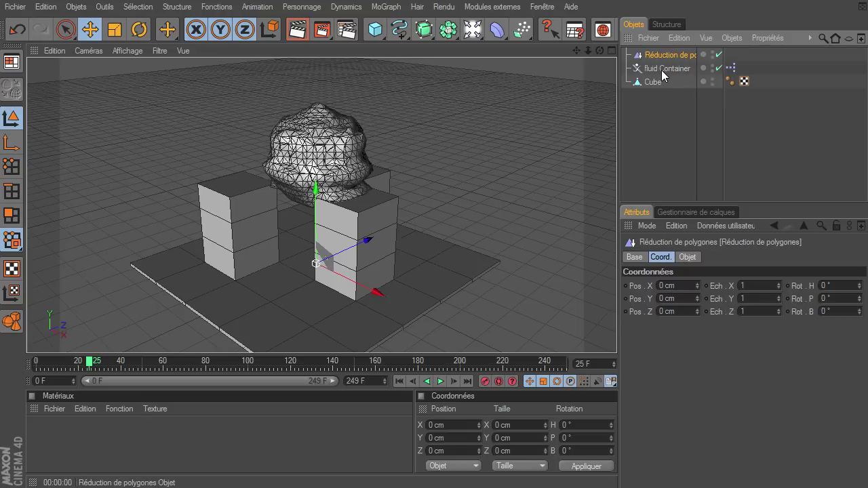
pyautogui.moveTo(665, 55); pyautogui.dragTo(661, 70)
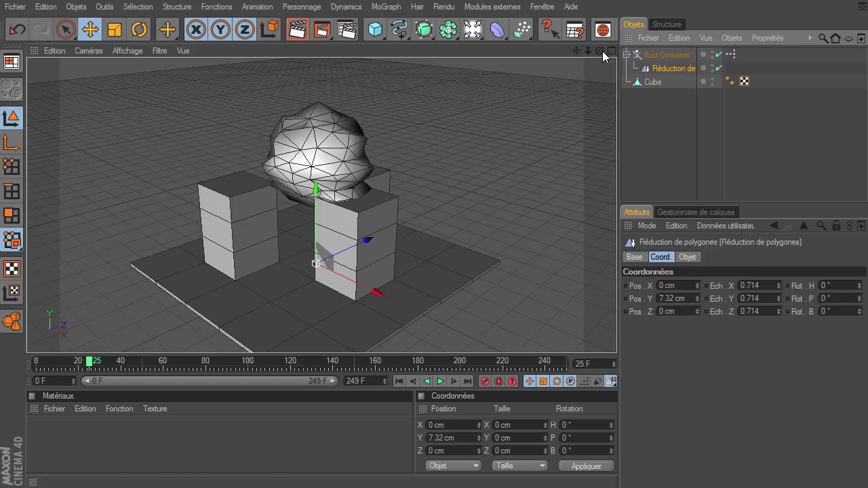
# Step: Render the top-down view and adjust the viewport display options
pyautogui.moveTo(604, 56); pyautogui.dragTo(274, 54)
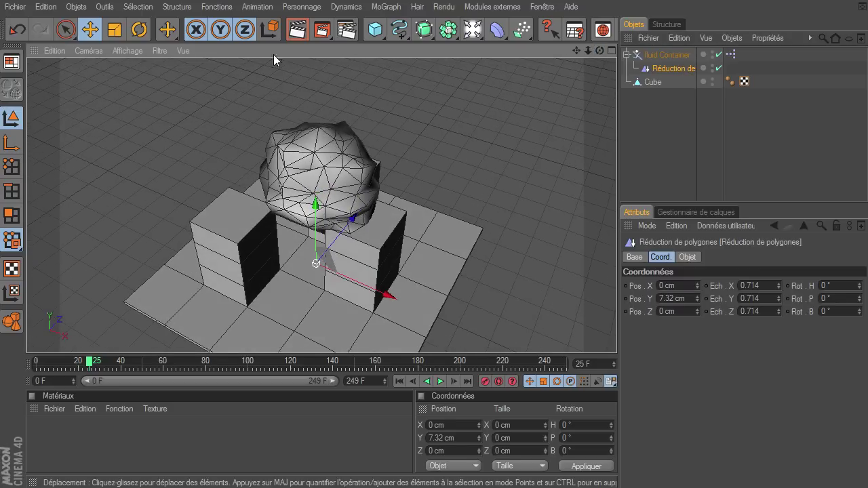
pyautogui.click(297, 29)
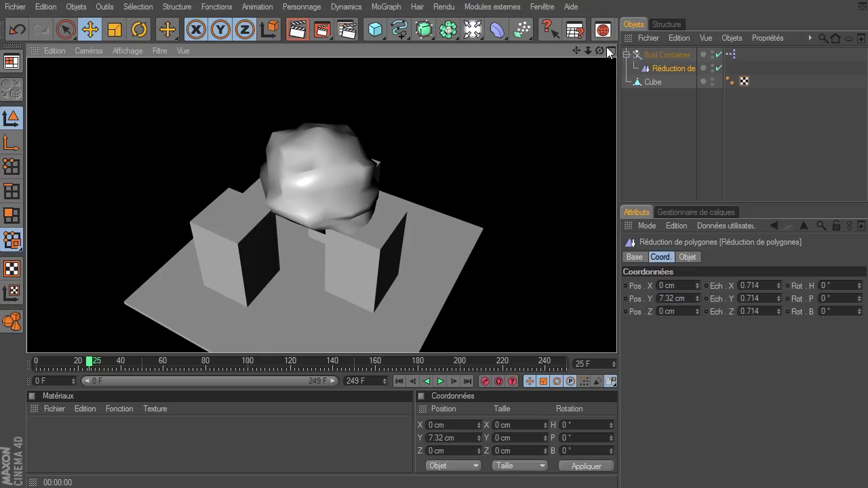
pyautogui.click(127, 51)
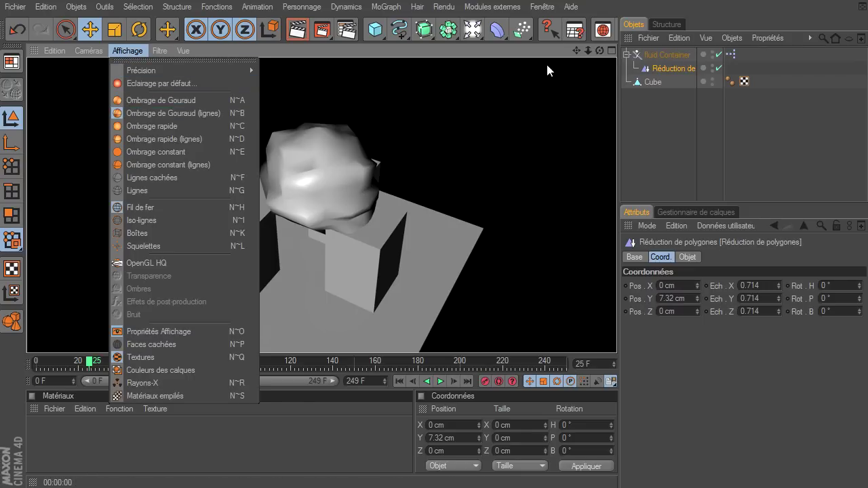
pyautogui.click(623, 123)
pyautogui.click(635, 117)
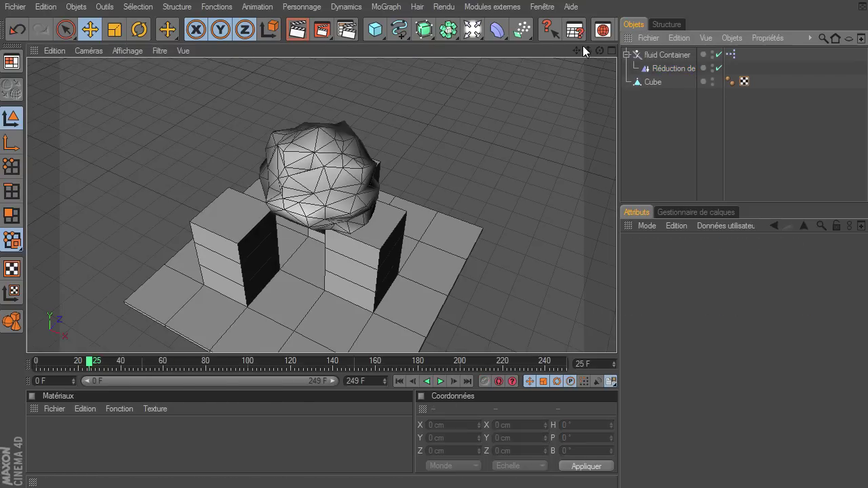
# Step: Set the Polygon Reduction intensity to 80% after trying 10% and 99%, and render to check
pyautogui.click(655, 68)
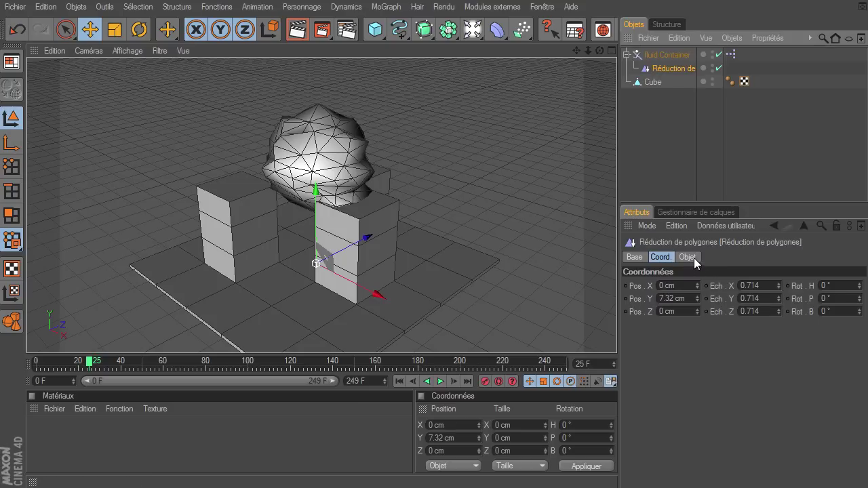
pyautogui.click(687, 257)
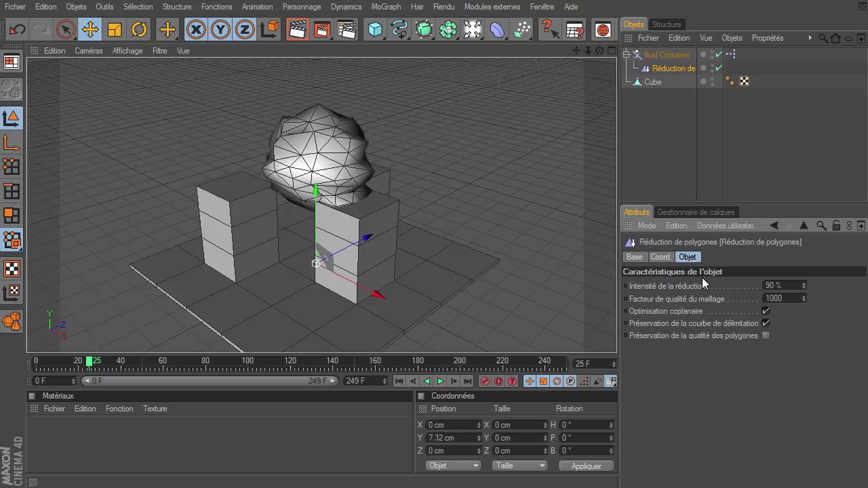
pyautogui.doubleClick(783, 285)
pyautogui.write('10')
pyautogui.press('Return')
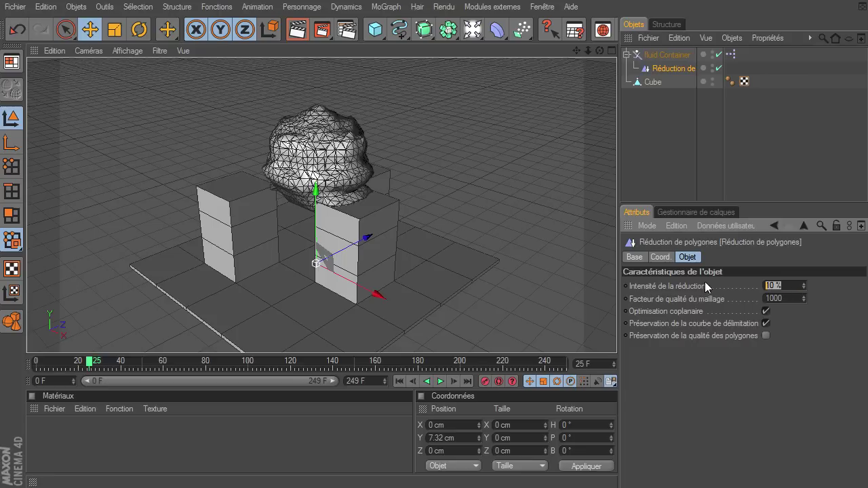
pyautogui.write('99')
pyautogui.press('Return')
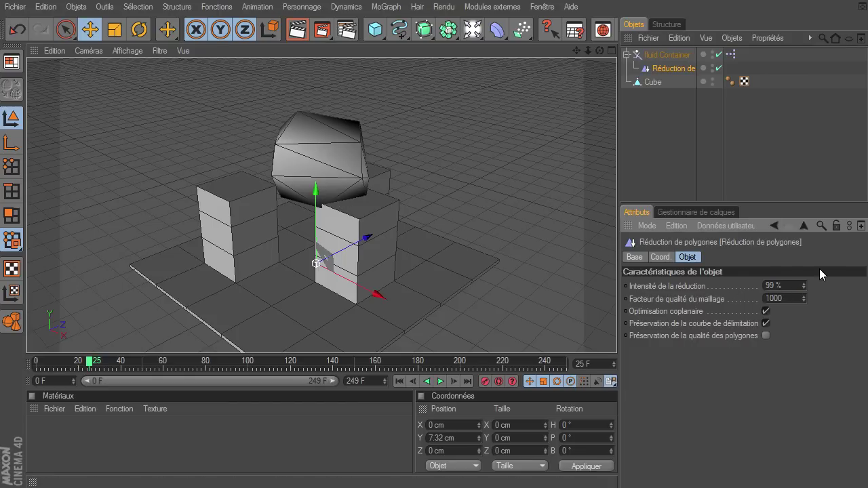
pyautogui.write('80')
pyautogui.press('Return')
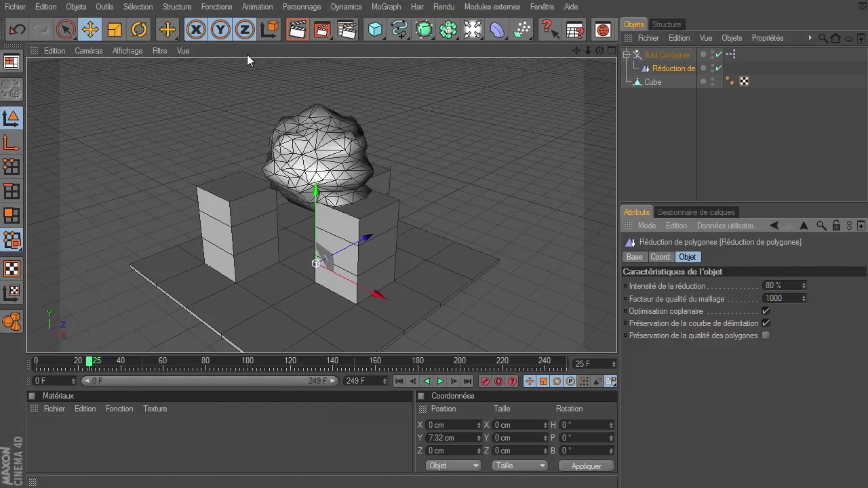
pyautogui.click(297, 29)
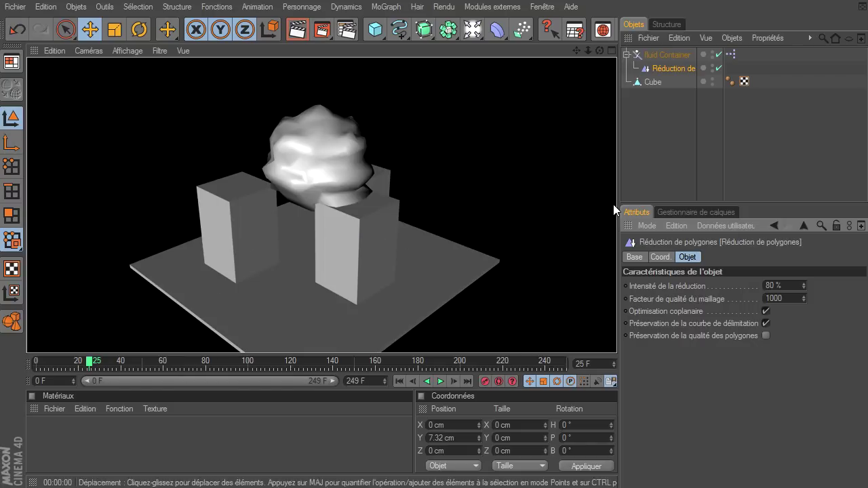
# Step: Nest the fluid Container under a new Hyper NURBS object to smooth it
pyautogui.click(425, 30)
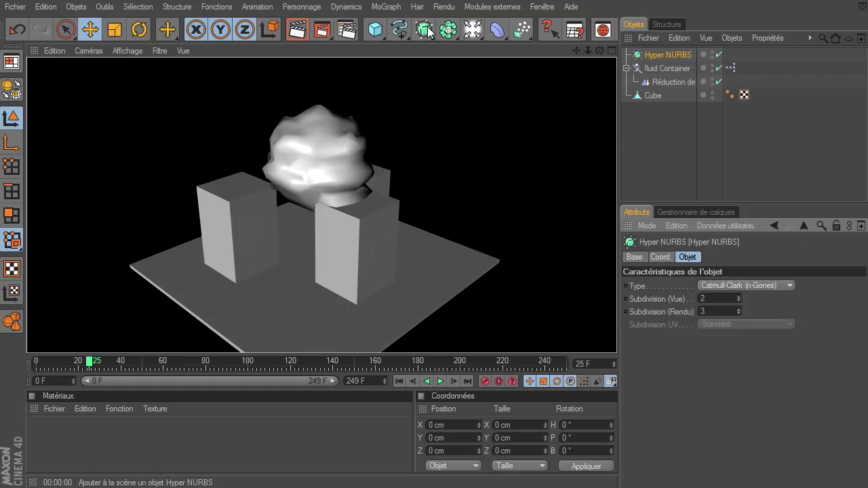
pyautogui.click(661, 68)
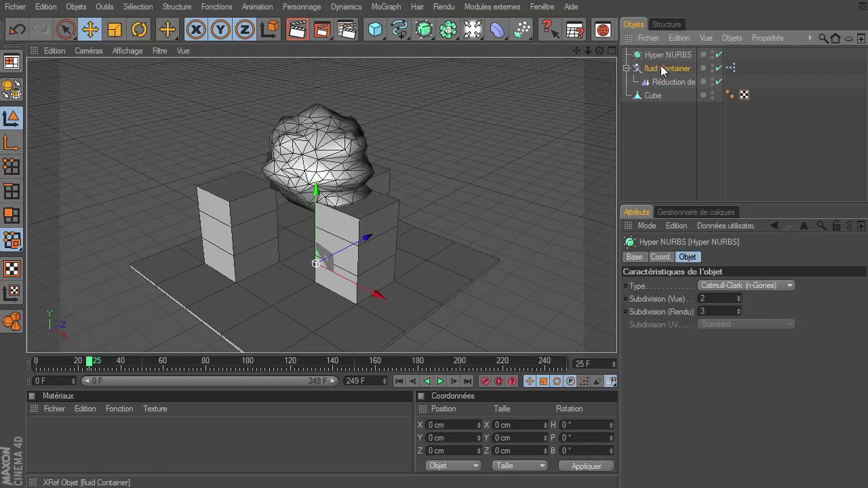
pyautogui.moveTo(671, 54); pyautogui.dragTo(671, 54)
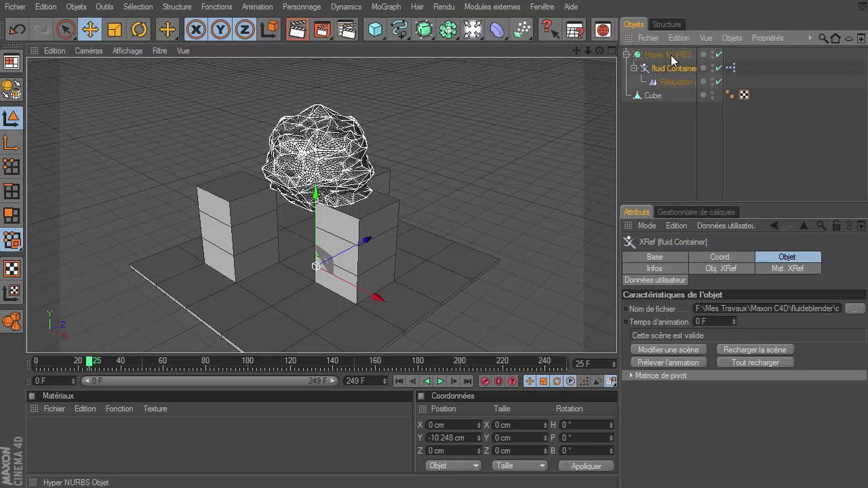
pyautogui.click(629, 177)
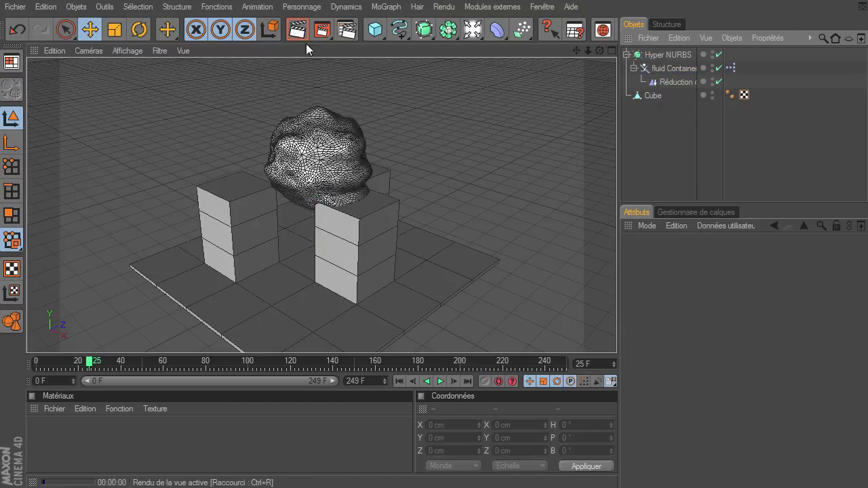
# Step: Render the smoothed fluid while replaying the simulation, pausing at frame 110
pyautogui.click(298, 29)
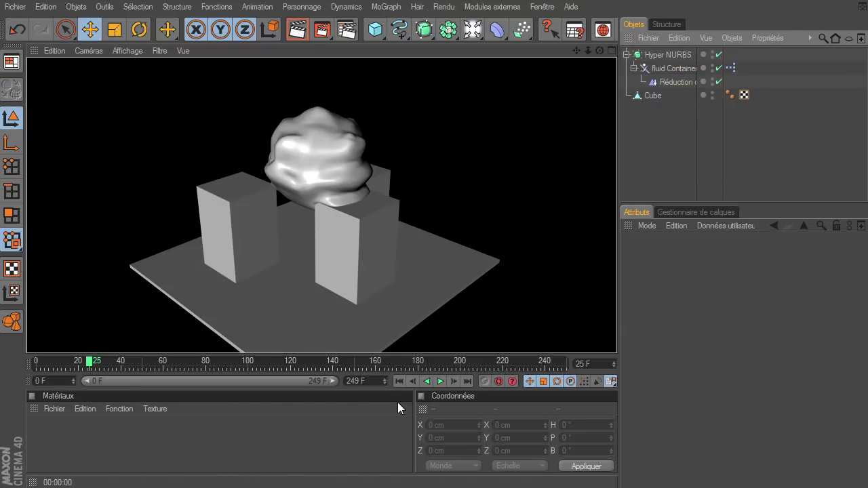
pyautogui.click(397, 381)
pyautogui.click(441, 382)
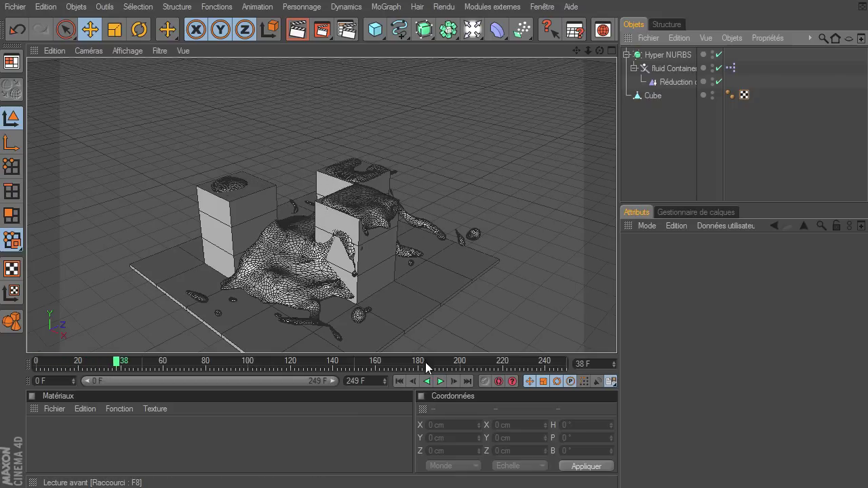
pyautogui.click(298, 29)
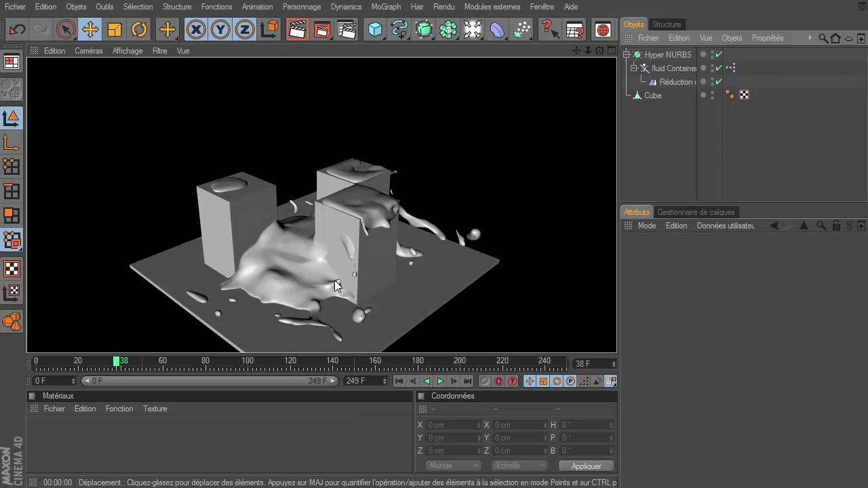
pyautogui.click(441, 381)
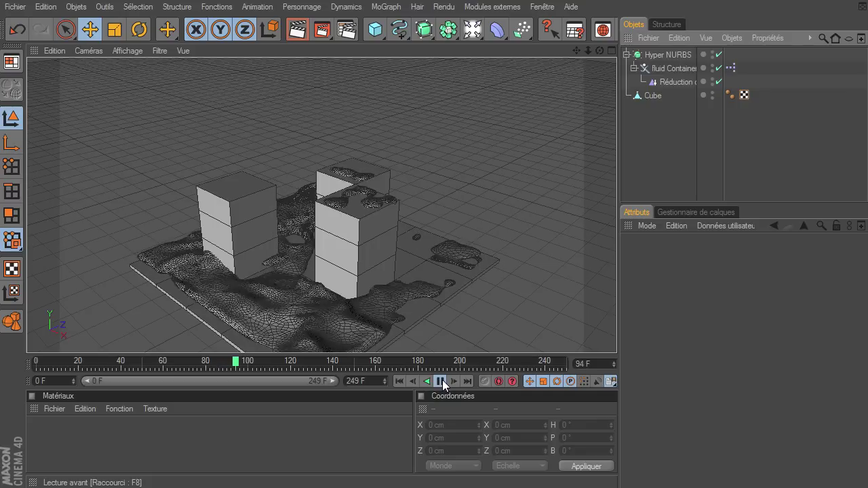
pyautogui.click(441, 381)
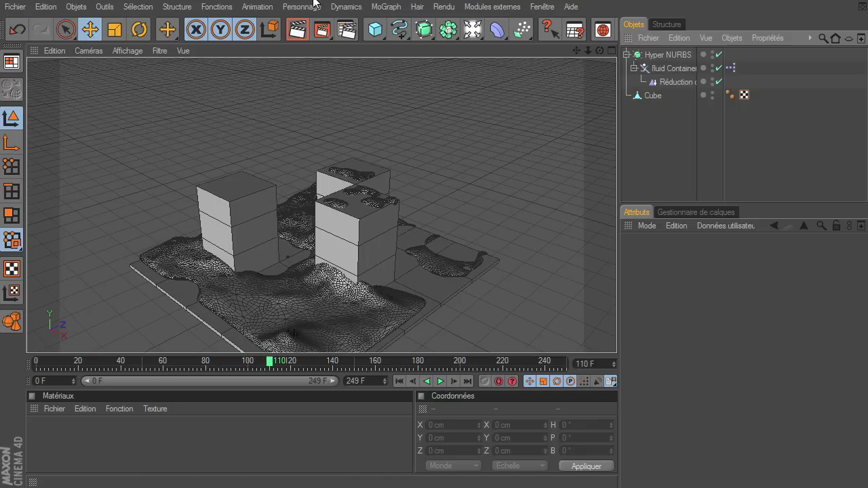
# Step: Move the camera closer, render the splash again, and open the Médiathèque content browser
pyautogui.click(298, 29)
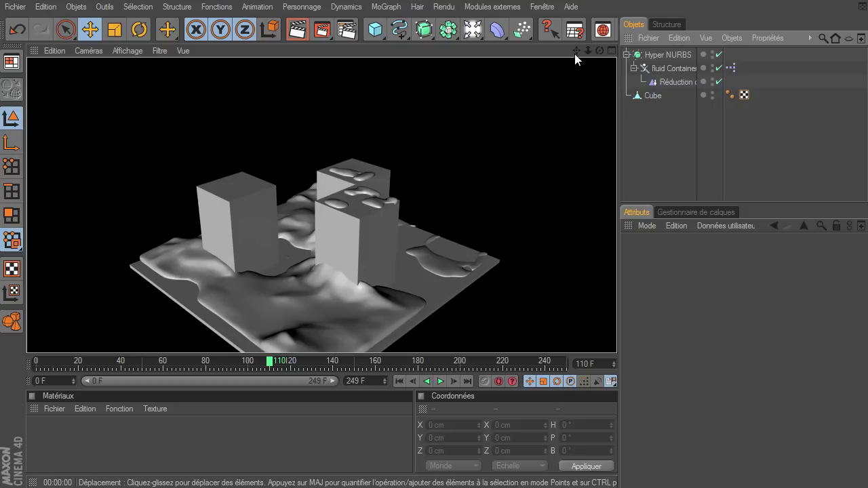
pyautogui.moveTo(575, 54); pyautogui.dragTo(617, 336)
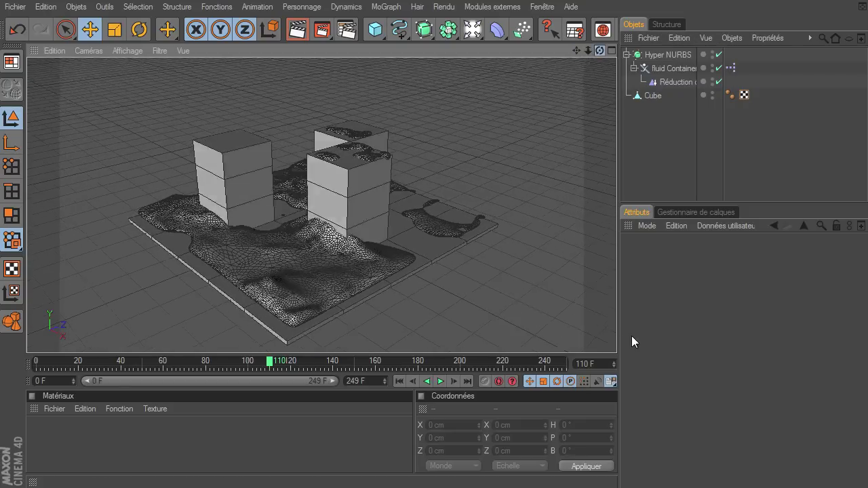
pyautogui.moveTo(592, 47); pyautogui.dragTo(617, 335)
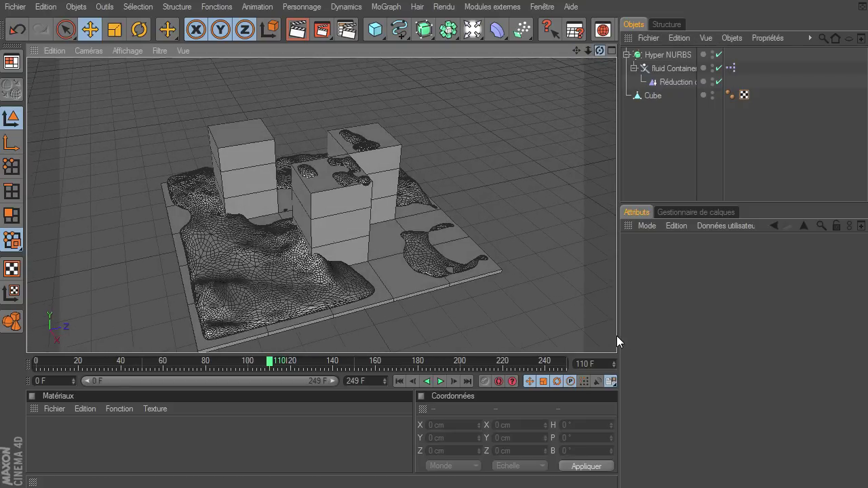
pyautogui.click(440, 381)
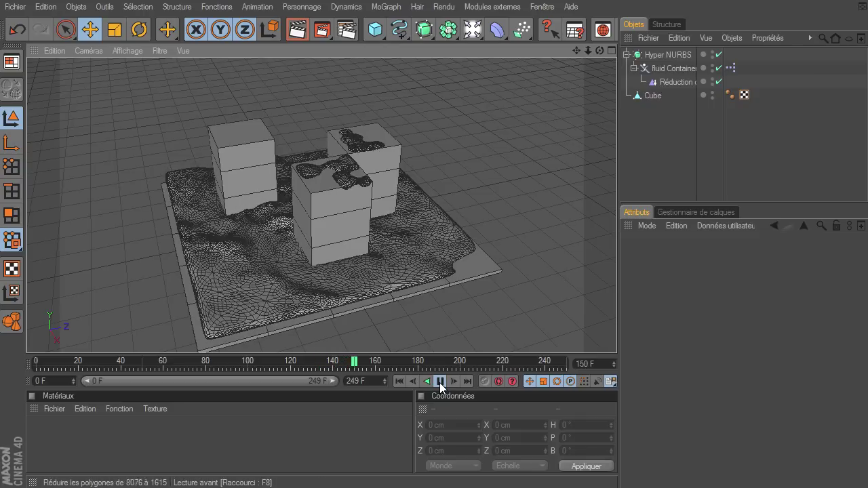
pyautogui.click(440, 381)
pyautogui.click(297, 29)
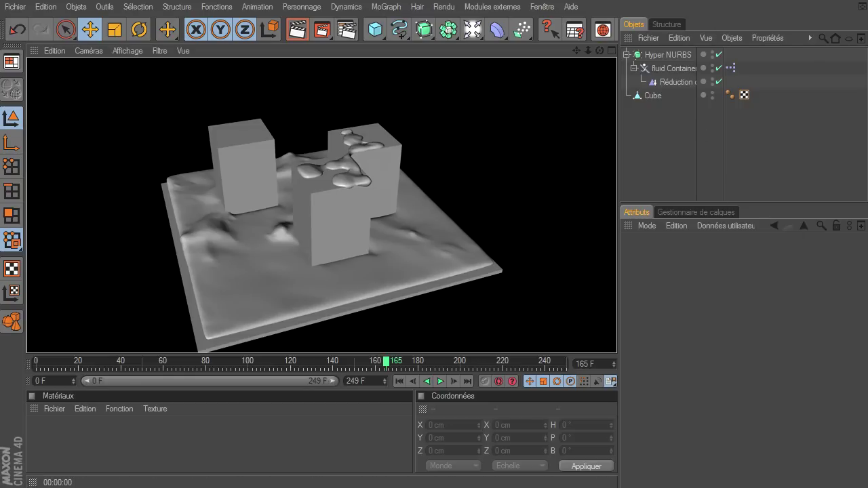
pyautogui.hotkey('shift', 'F8')
pyautogui.moveTo(103, 108); pyautogui.dragTo(146, 55)
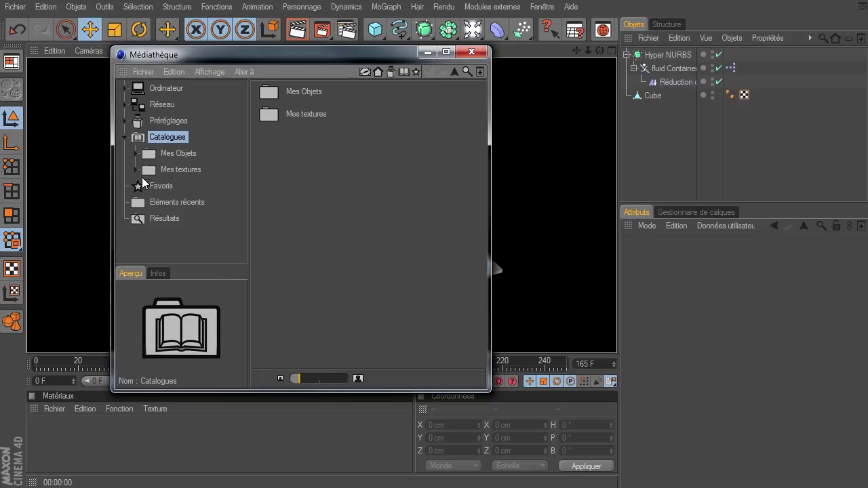
# Step: Browse to the Liquid materials folder in the Médiathèque and preview its presets
pyautogui.click(166, 186)
pyautogui.doubleClick(297, 127)
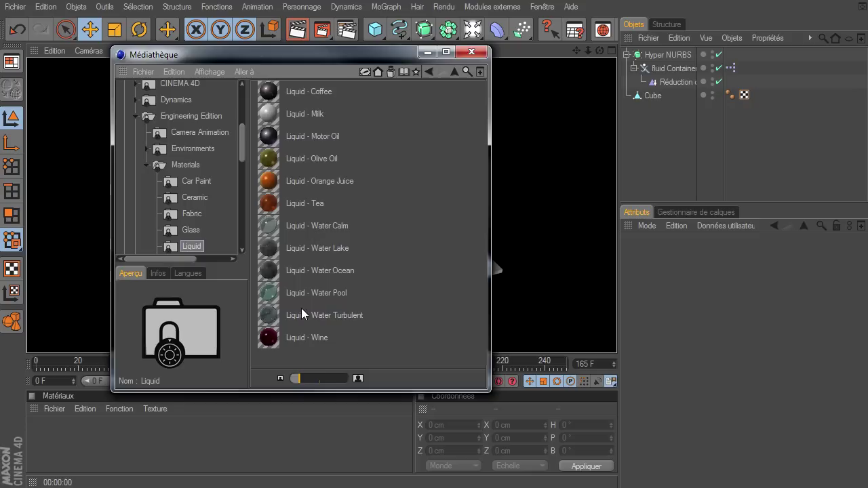
pyautogui.click(291, 339)
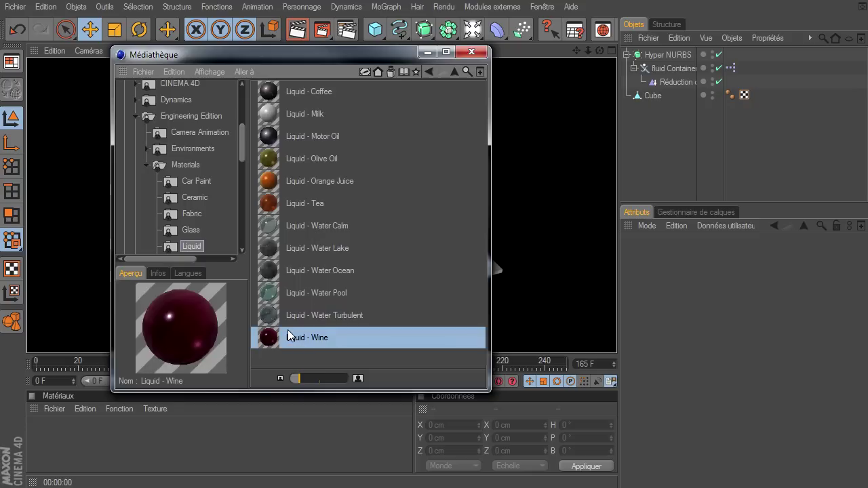
pyautogui.click(278, 253)
pyautogui.scroll(-3, 217, 225)
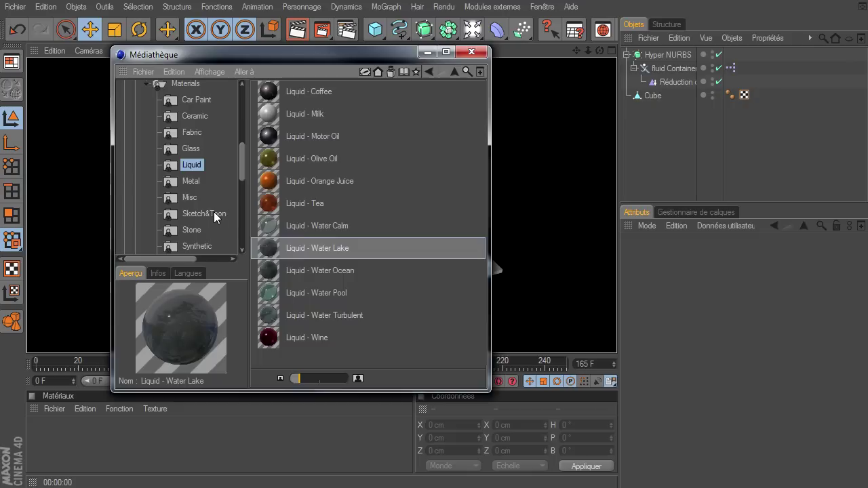
pyautogui.scroll(-3, 194, 190)
pyautogui.scroll(3, 193, 196)
# Step: Load the Liquid - Milk, Wine and Water Turbulent materials, then close the browser
pyautogui.doubleClick(304, 117)
pyautogui.click(299, 181)
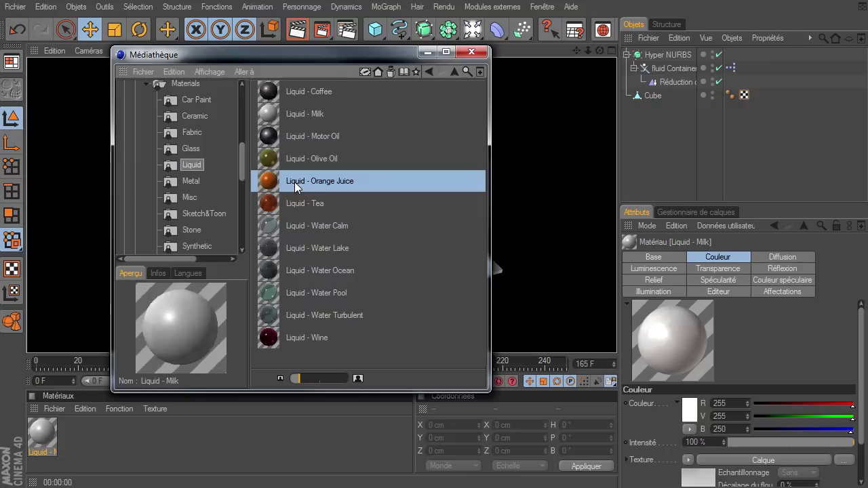
pyautogui.click(290, 204)
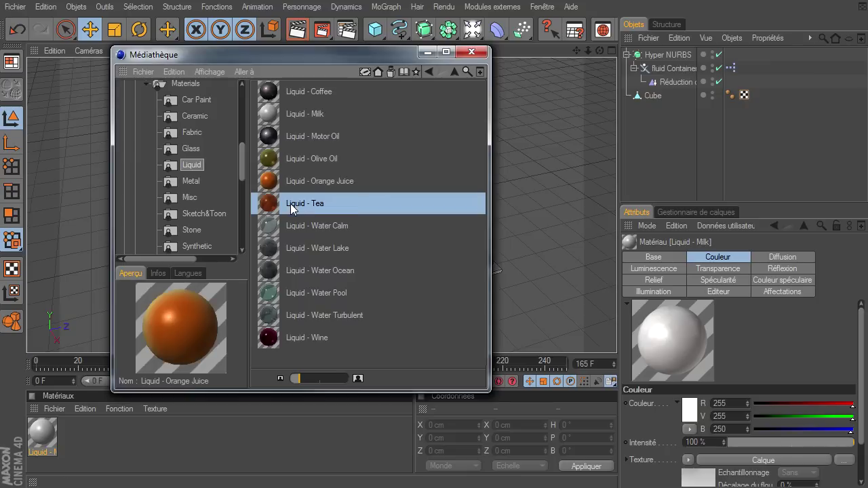
pyautogui.doubleClick(291, 339)
pyautogui.doubleClick(285, 315)
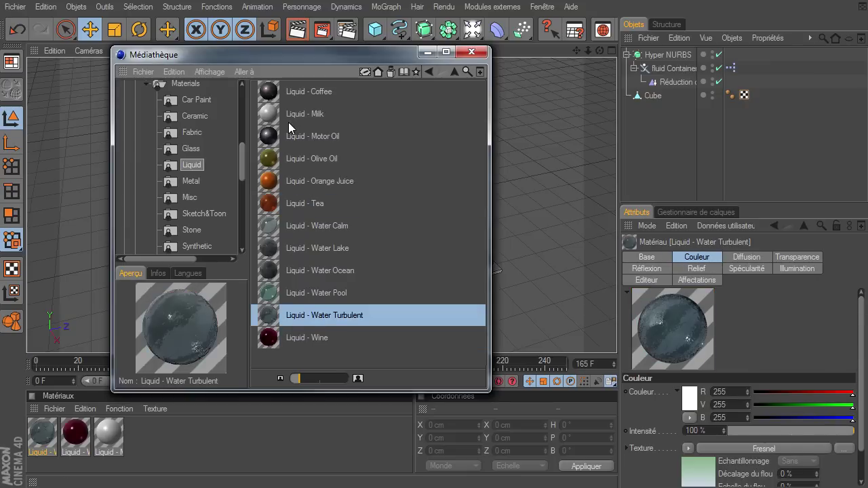
pyautogui.click(304, 91)
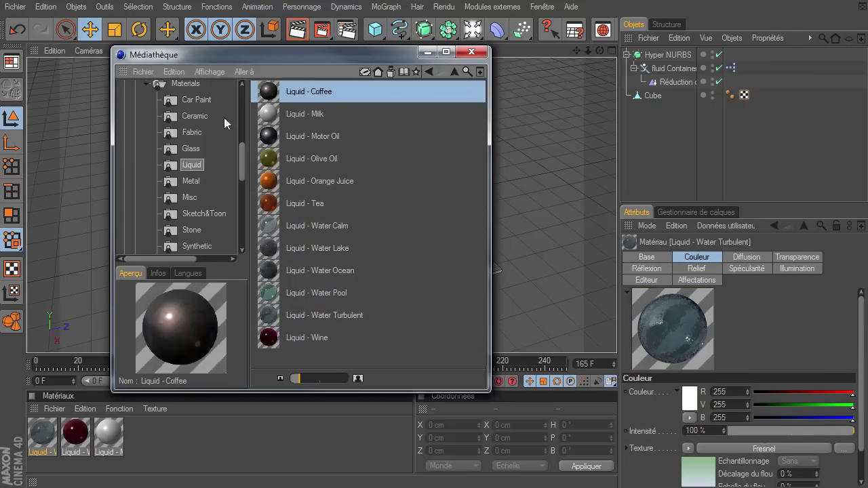
pyautogui.moveTo(229, 54); pyautogui.dragTo(637, 118)
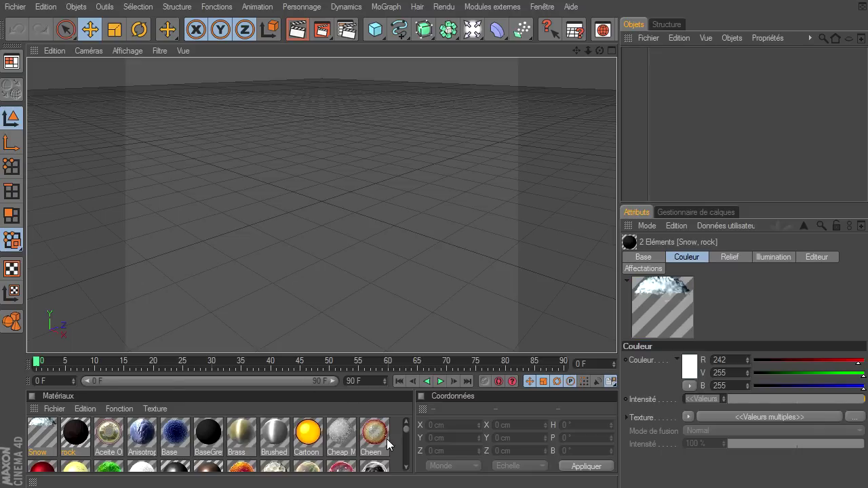
# Step: Select the Manzana, Merme and Miel materials in banque_de_materiaux.c4d
pyautogui.scroll(-1, 407, 467)
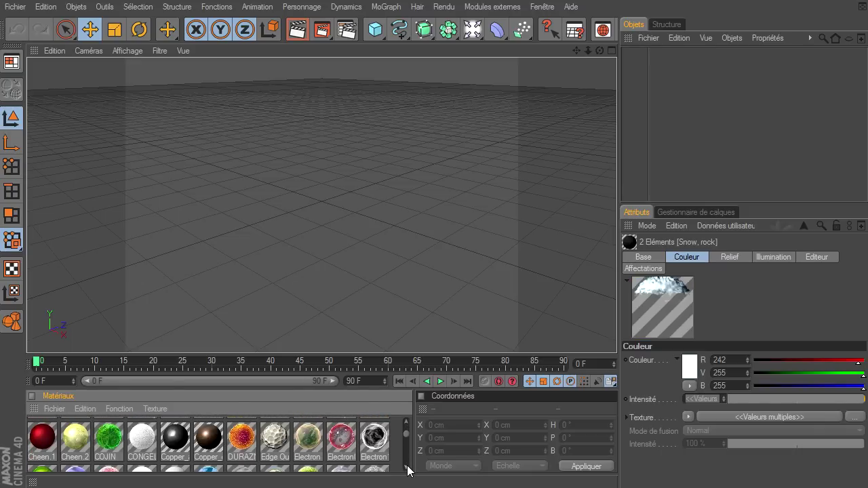
pyautogui.scroll(-2, 408, 468)
pyautogui.scroll(-2, 407, 468)
pyautogui.scroll(-2, 408, 468)
pyautogui.scroll(-1, 407, 468)
pyautogui.click(141, 436)
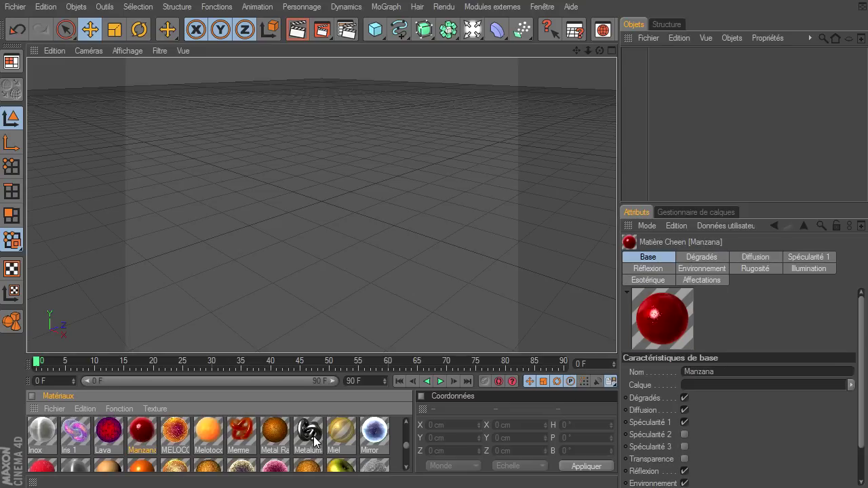
pyautogui.keyDown('ctrl'); pyautogui.click(242, 445); pyautogui.keyUp('ctrl')
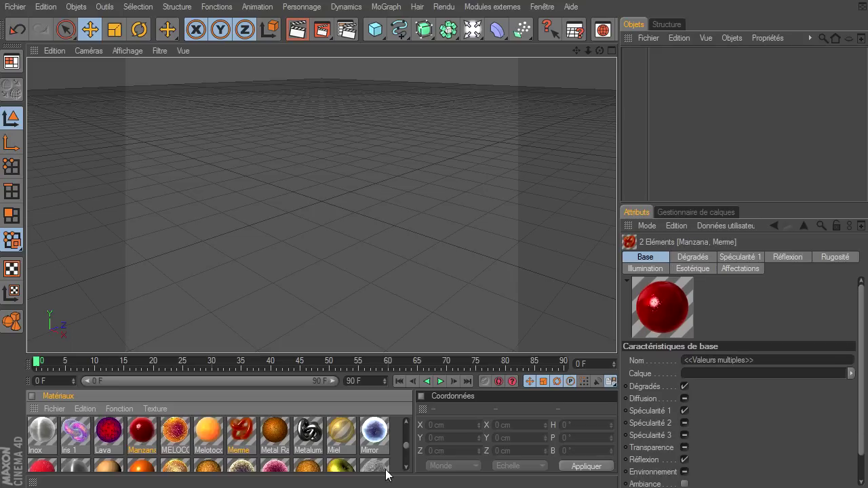
pyautogui.click(406, 421)
# Step: Copy the three selected materials and bring up the Fenêtre document list
pyautogui.keyDown('ctrl'); pyautogui.click(350, 447); pyautogui.keyUp('ctrl')
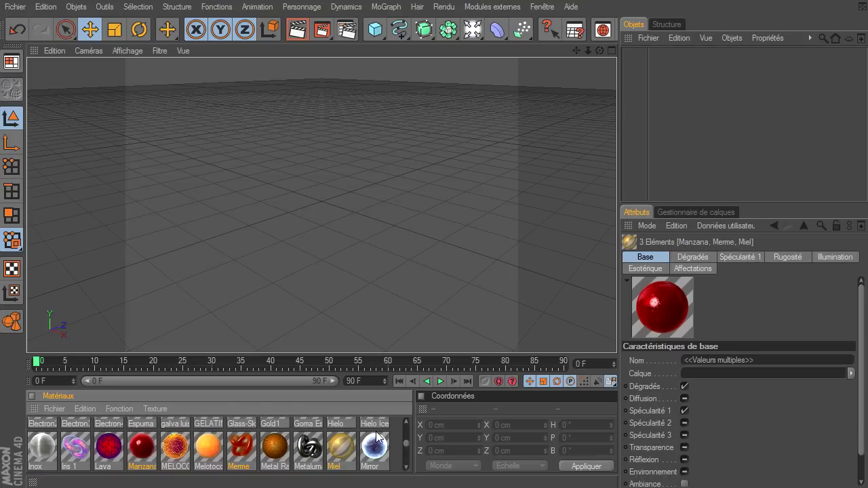
pyautogui.click(407, 421)
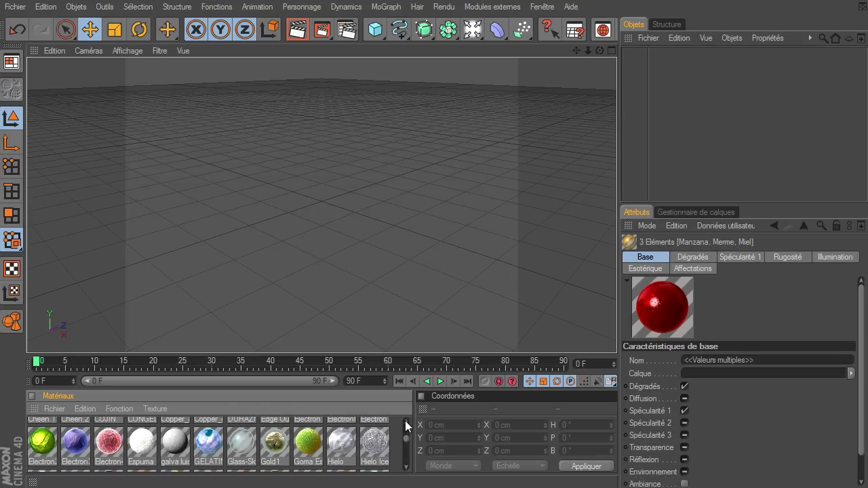
pyautogui.click(407, 422)
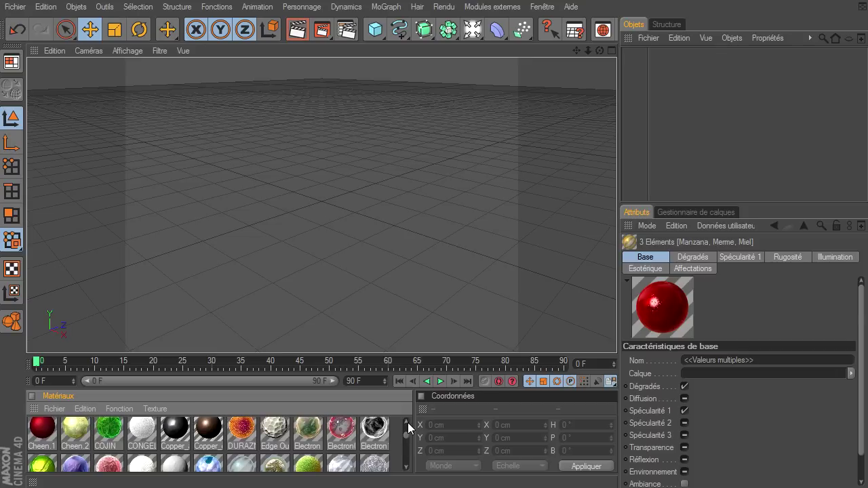
pyautogui.click(406, 470)
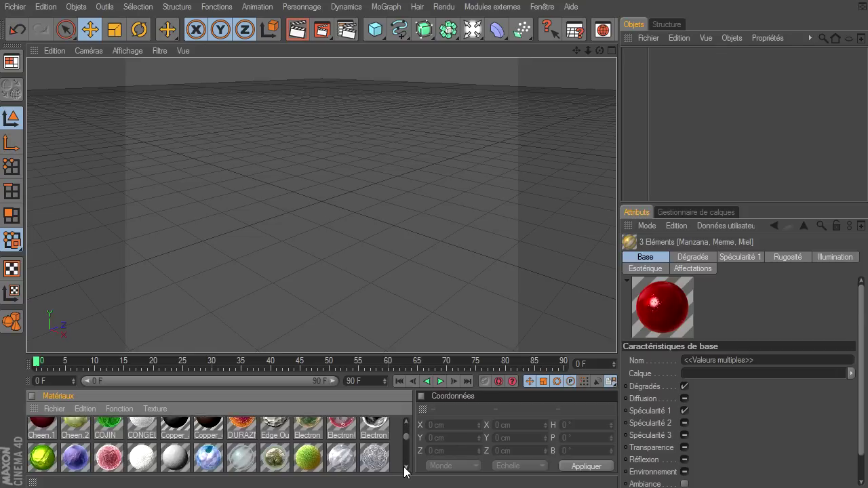
pyautogui.click(406, 470)
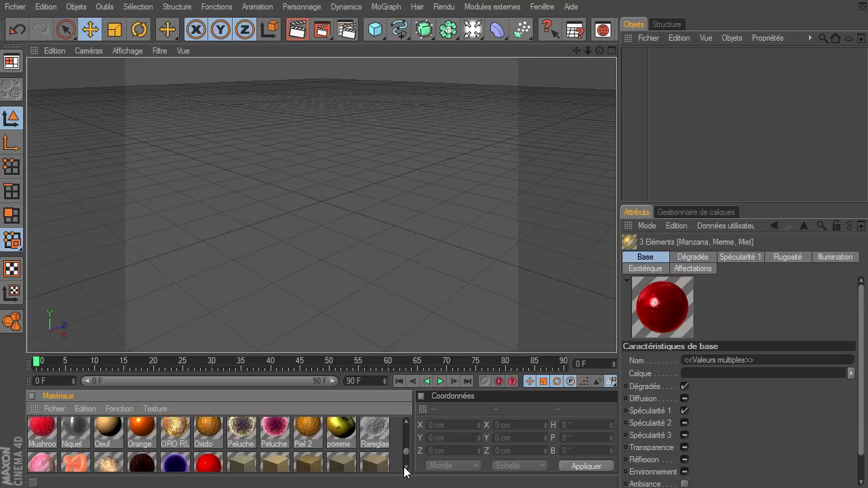
pyautogui.click(405, 471)
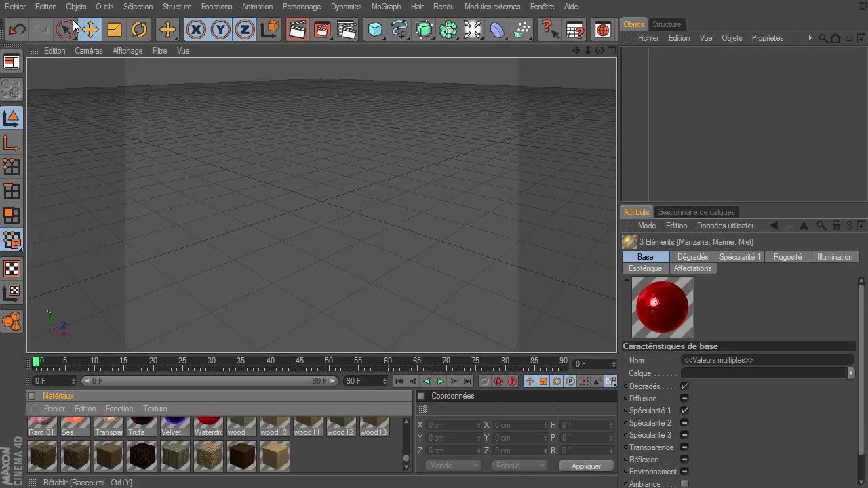
pyautogui.click(536, 7)
# Step: Paste the materials into mascene.c4d and apply Manzana to the Hyper NURBS fluid
pyautogui.click(602, 345)
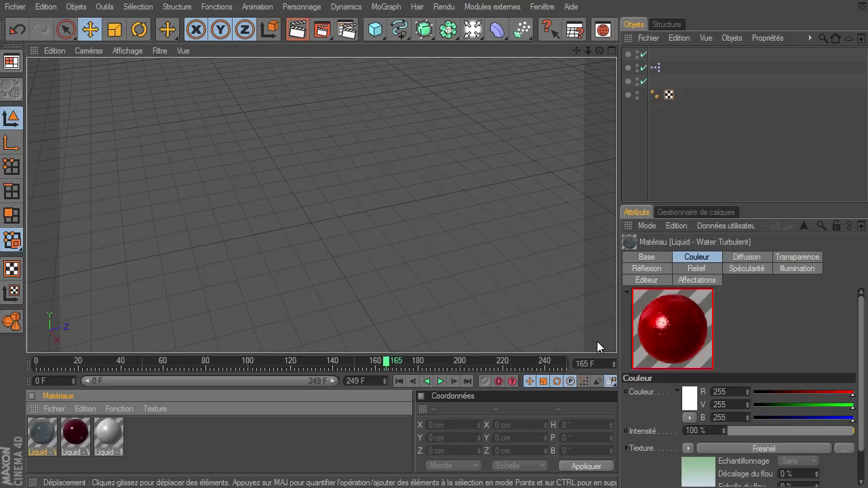
pyautogui.hotkey('ctrl', 'v')
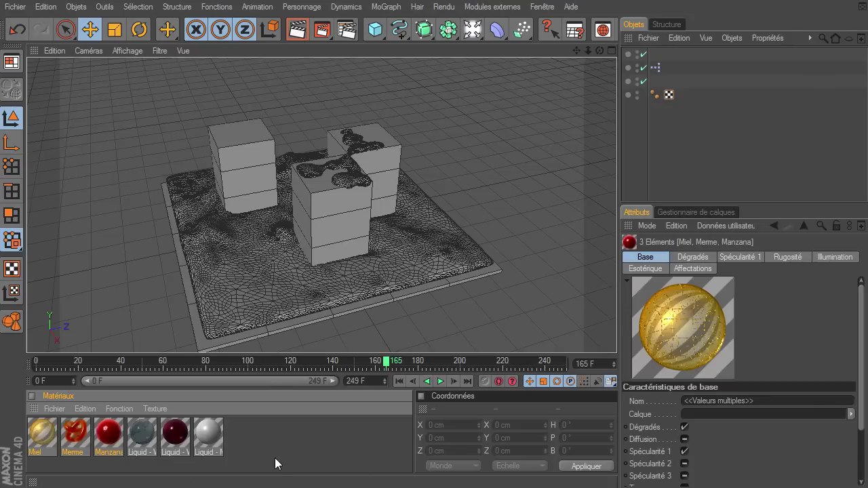
pyautogui.click(276, 464)
pyautogui.click(105, 433)
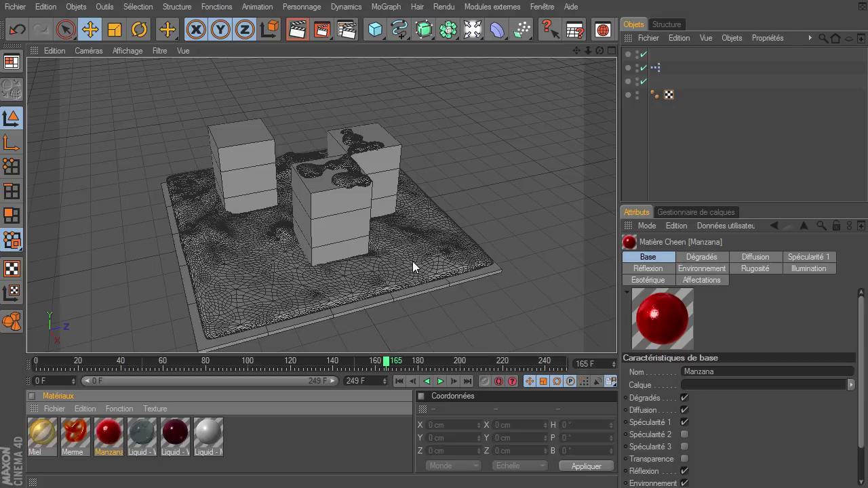
pyautogui.click(648, 147)
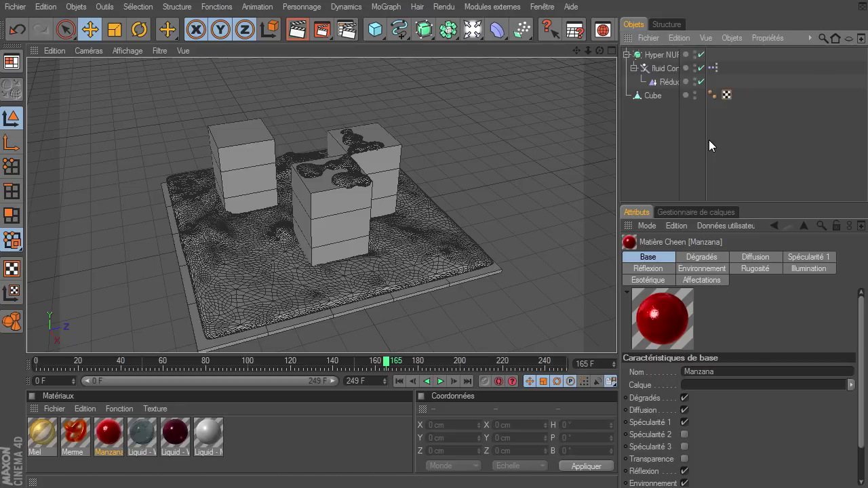
pyautogui.click(104, 435)
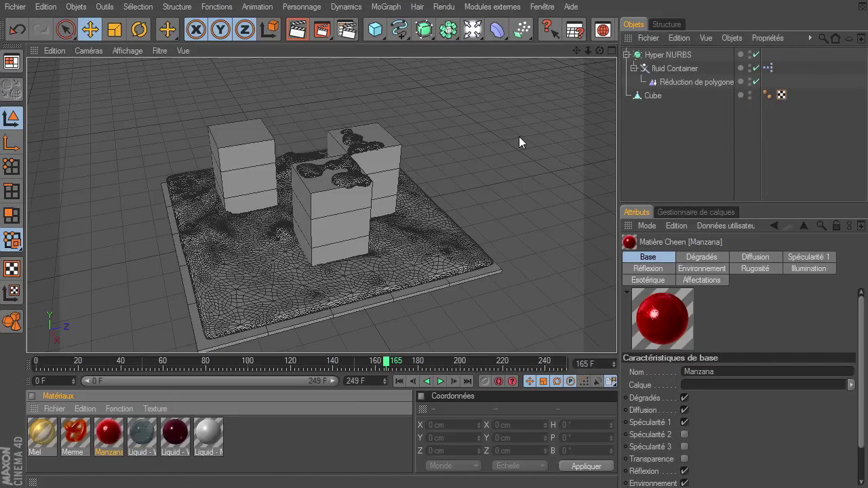
pyautogui.moveTo(670, 57); pyautogui.dragTo(669, 57)
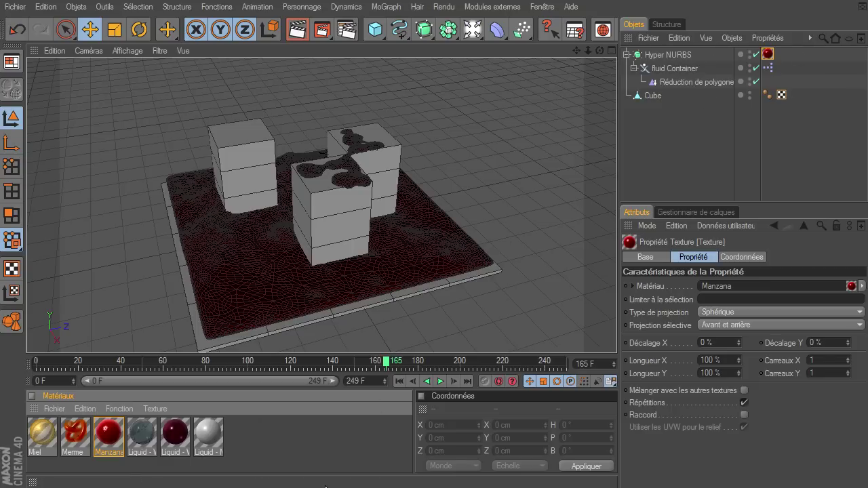
# Step: Bring BaseGrey over from banque_de_materiaux.c4d and apply it to the Cube
pyautogui.click(543, 7)
pyautogui.click(589, 334)
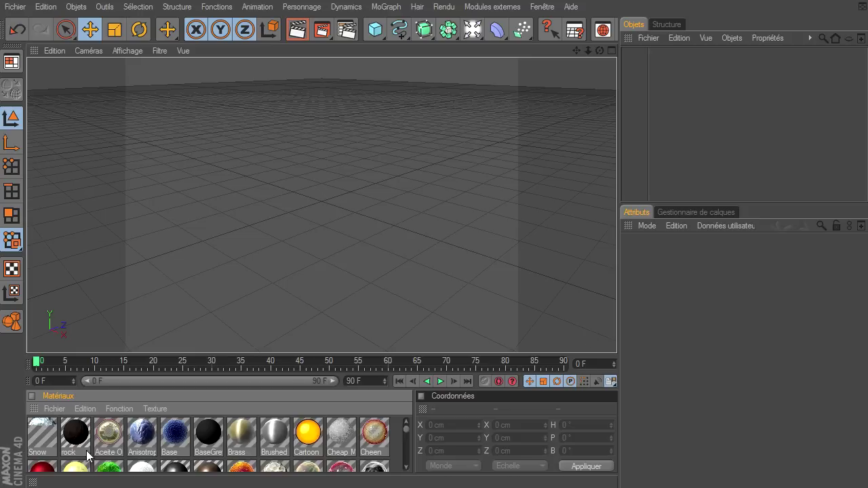
pyautogui.click(176, 468)
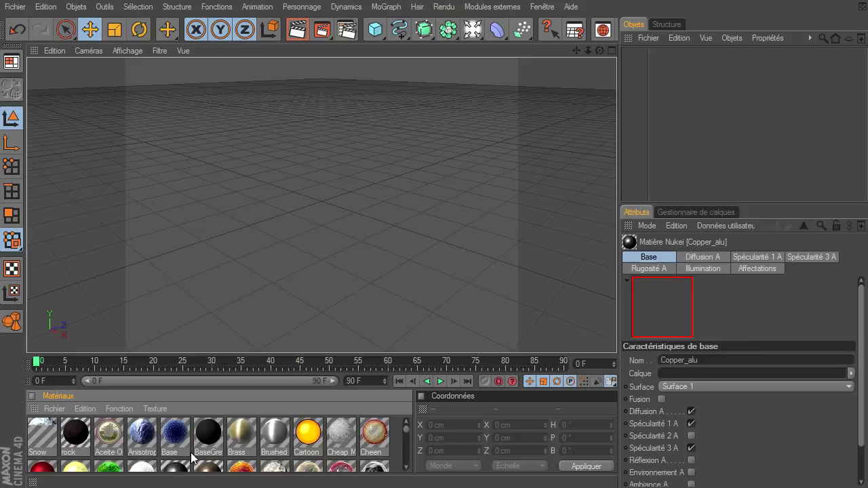
pyautogui.click(206, 435)
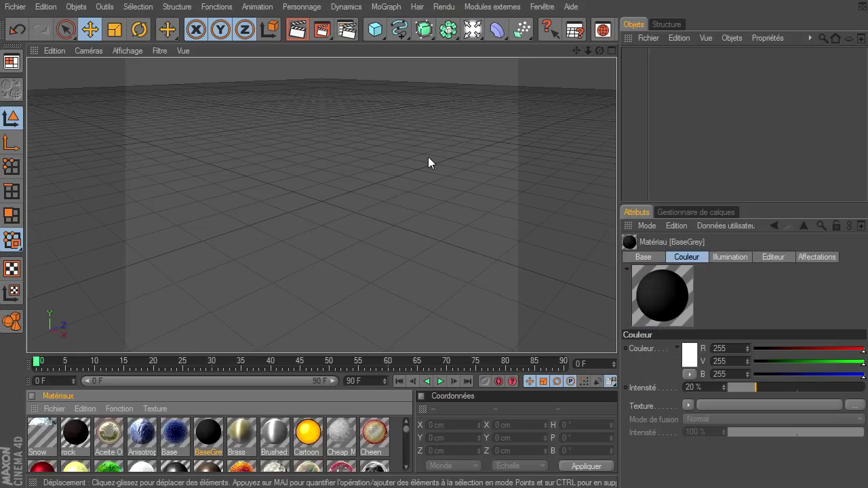
pyautogui.click(542, 7)
pyautogui.click(581, 347)
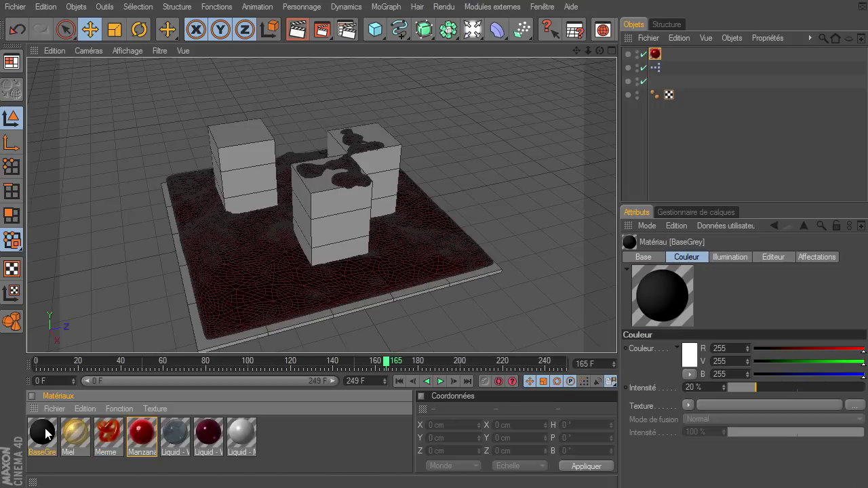
pyautogui.moveTo(630, 96); pyautogui.dragTo(630, 96)
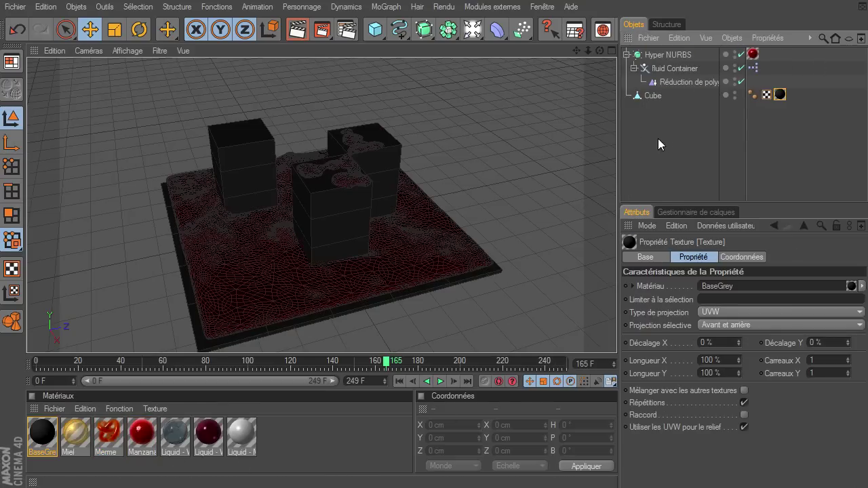
pyautogui.click(658, 139)
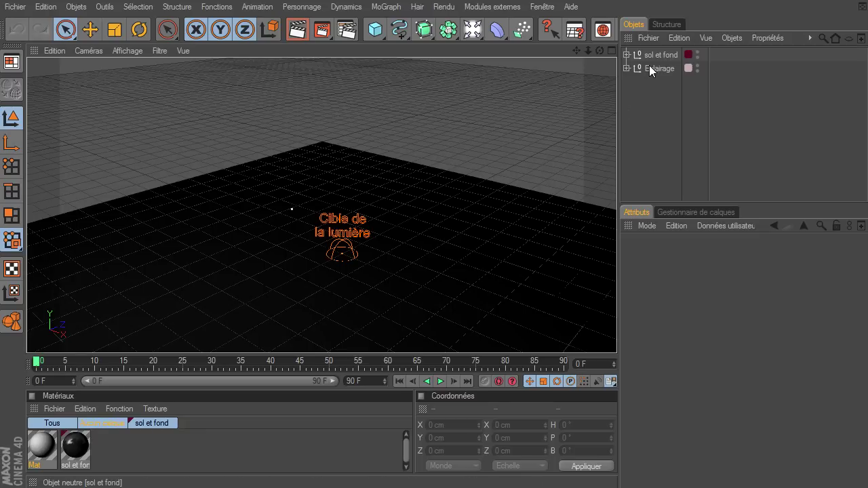
# Step: Copy the Eclairage lighting group into mascene.c4d and preview-render the red liquid
pyautogui.click(650, 67)
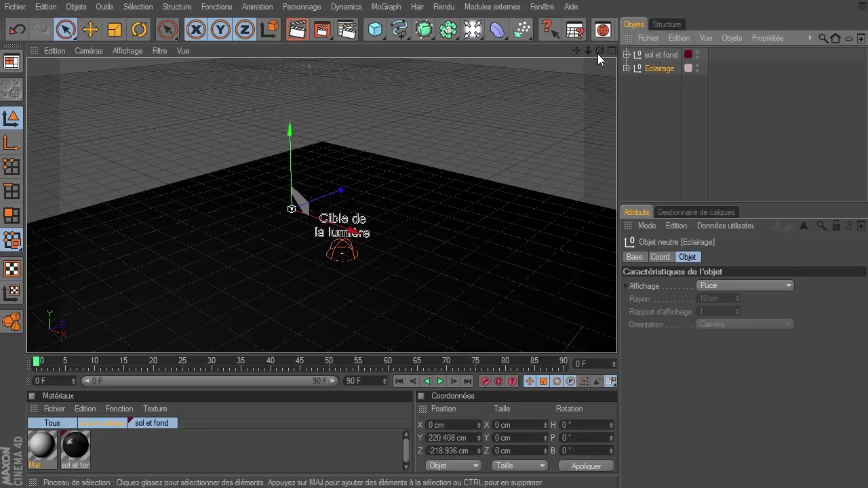
pyautogui.click(546, 8)
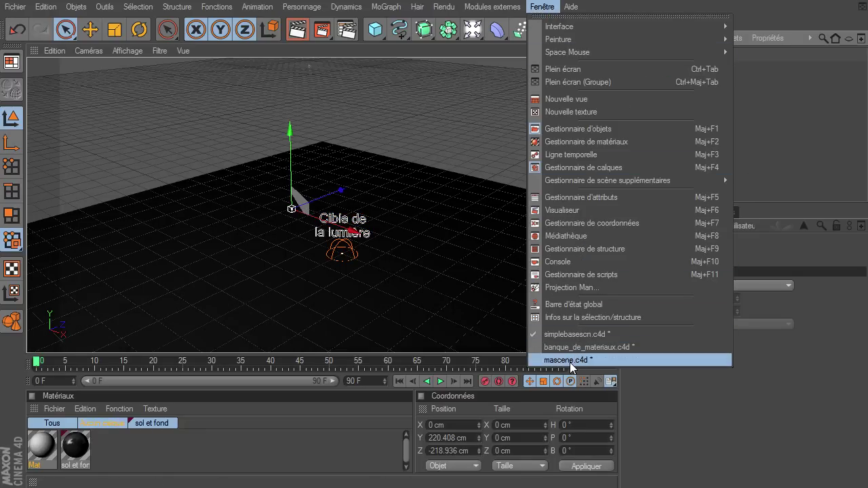
pyautogui.click(570, 360)
pyautogui.hotkey('ctrl', 'v')
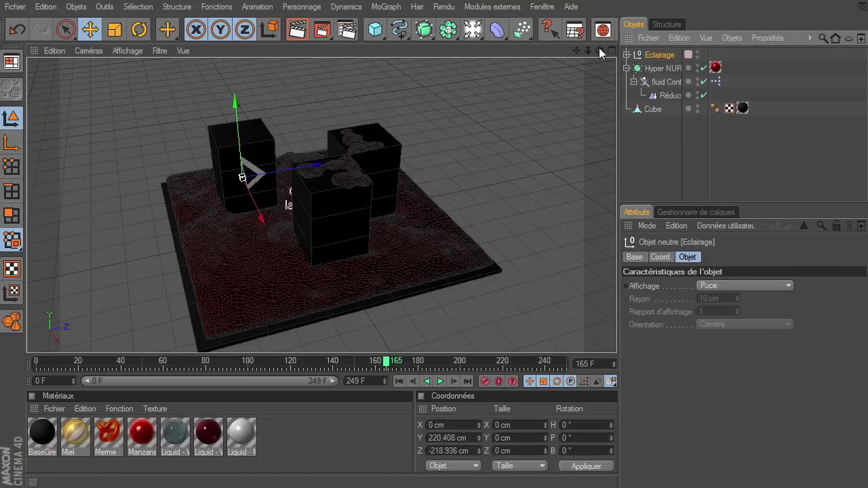
pyautogui.moveTo(600, 50); pyautogui.dragTo(251, 61)
pyautogui.click(297, 29)
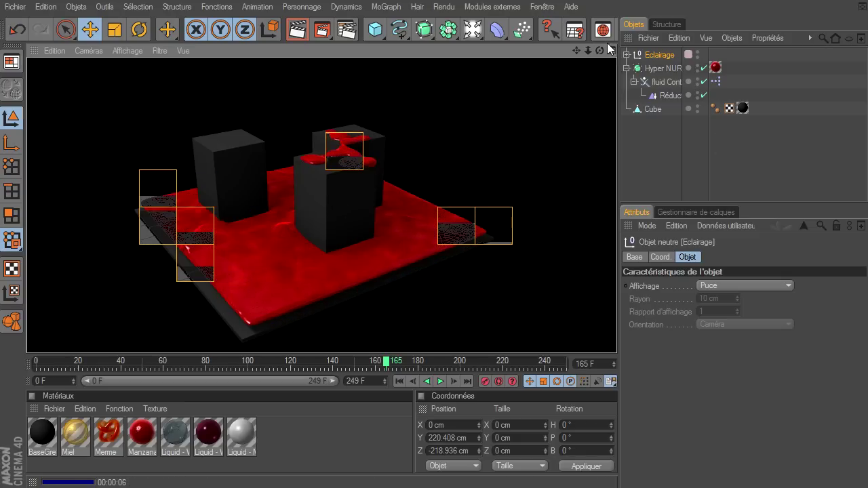
# Step: Select the fluid Container and enter a new X scale in its Coord. tab
pyautogui.moveTo(600, 50); pyautogui.dragTo(617, 336)
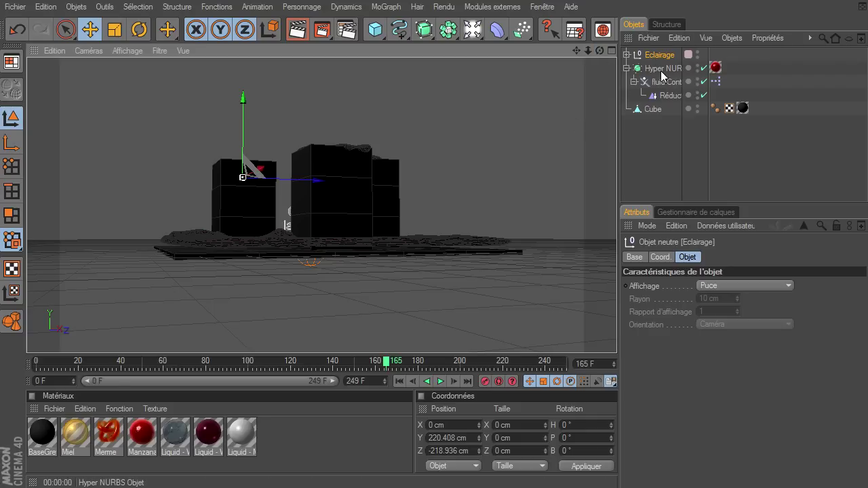
pyautogui.moveTo(588, 55); pyautogui.dragTo(624, 334)
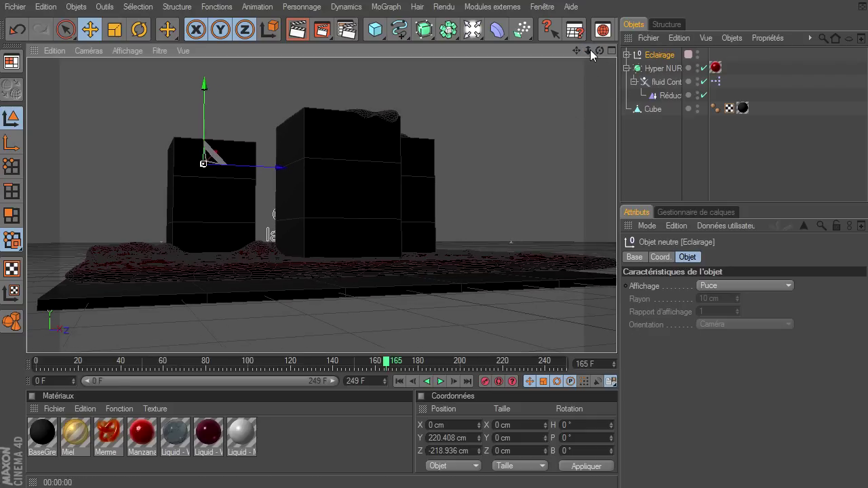
pyautogui.moveTo(599, 51); pyautogui.dragTo(617, 335)
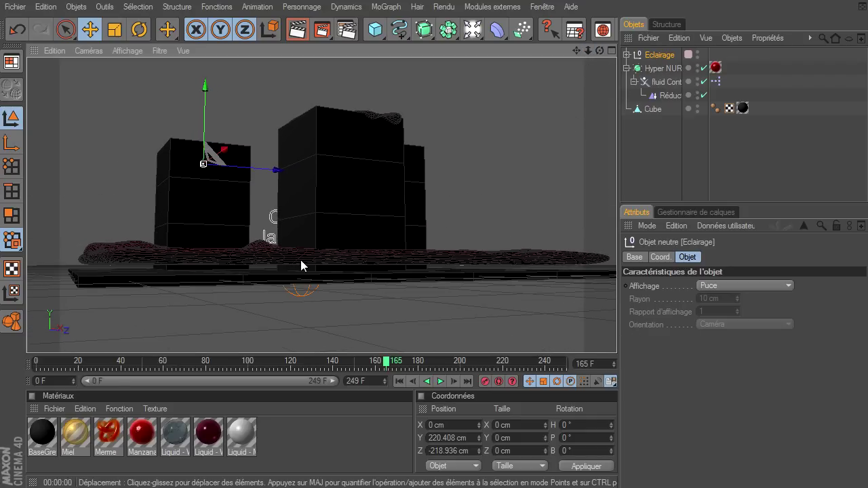
pyautogui.click(661, 83)
pyautogui.click(713, 262)
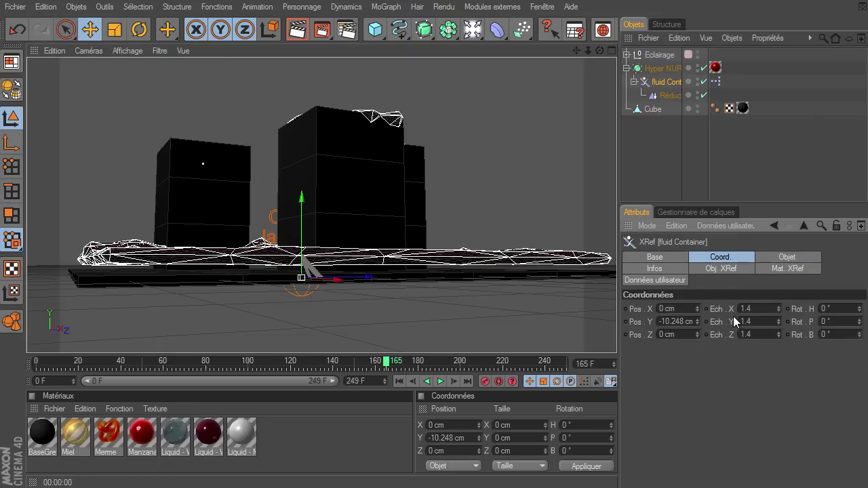
pyautogui.click(748, 310)
pyautogui.write('52')
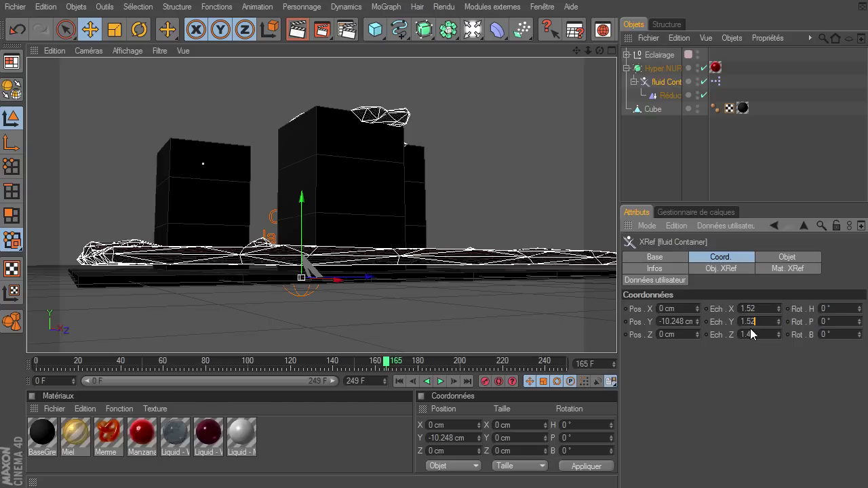
pyautogui.write('52')
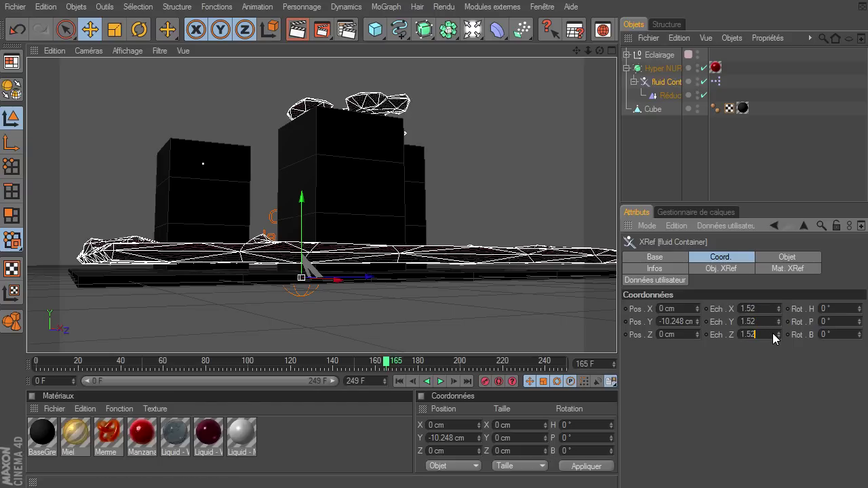
pyautogui.press('Return')
# Step: Move the fluid Container along Y, checking it in an enlarged side view
pyautogui.moveTo(599, 52); pyautogui.dragTo(617, 336)
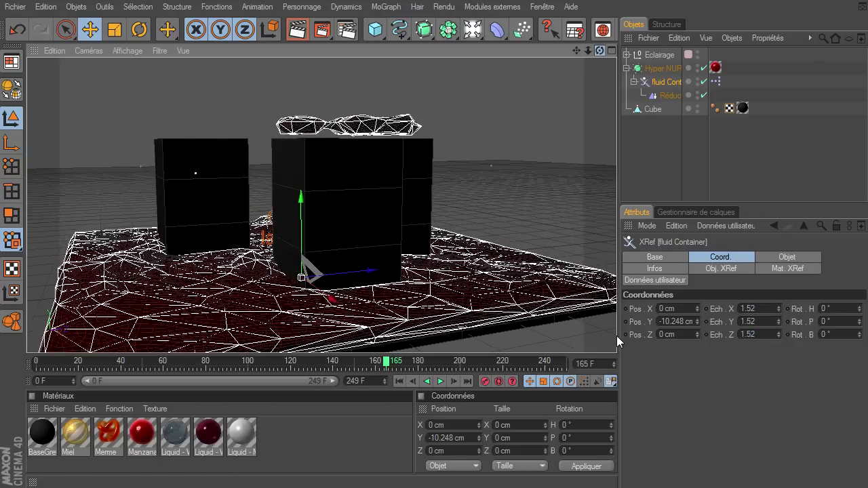
pyautogui.moveTo(301, 204); pyautogui.dragTo(302, 220)
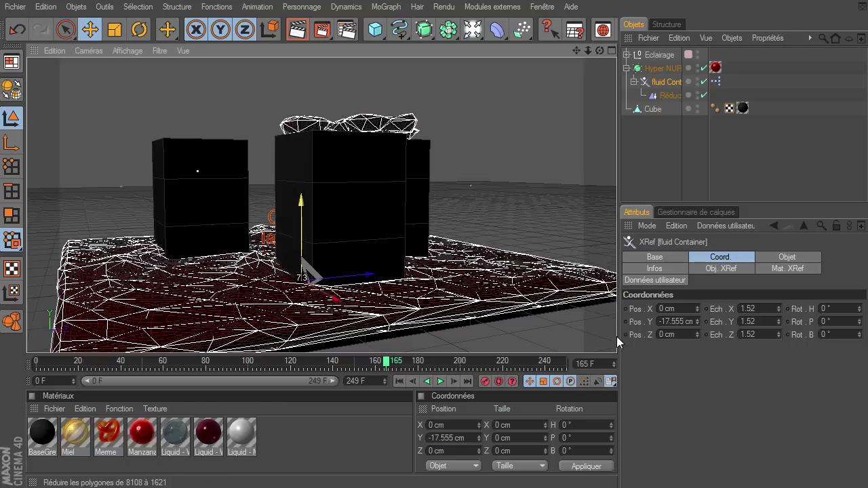
pyautogui.moveTo(617, 337); pyautogui.dragTo(617, 336)
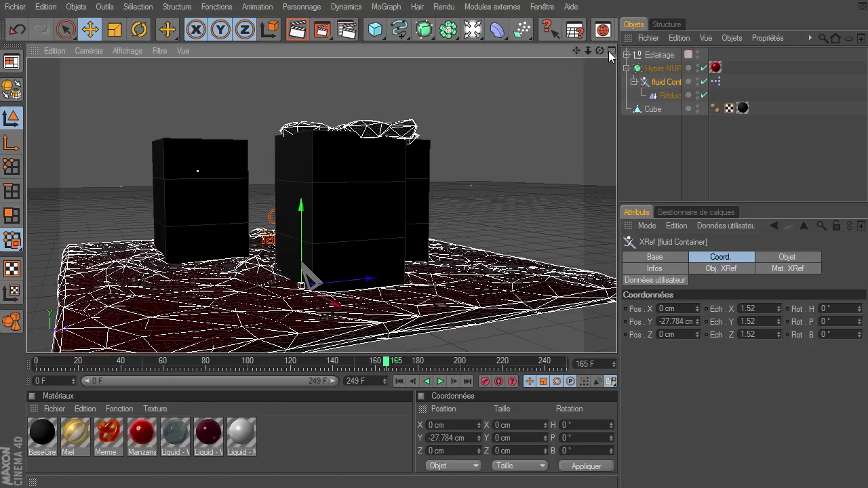
pyautogui.click(611, 51)
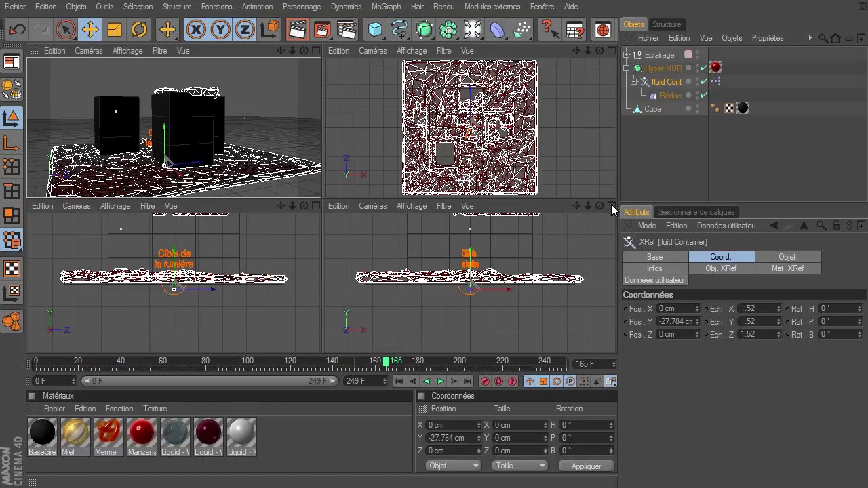
pyautogui.click(611, 205)
pyautogui.moveTo(321, 136)
pyautogui.mouseDown()
pyautogui.moveTo(617, 336)
pyautogui.moveTo(420, 105)
pyautogui.mouseUp()
pyautogui.moveTo(576, 52); pyautogui.dragTo(576, 108)
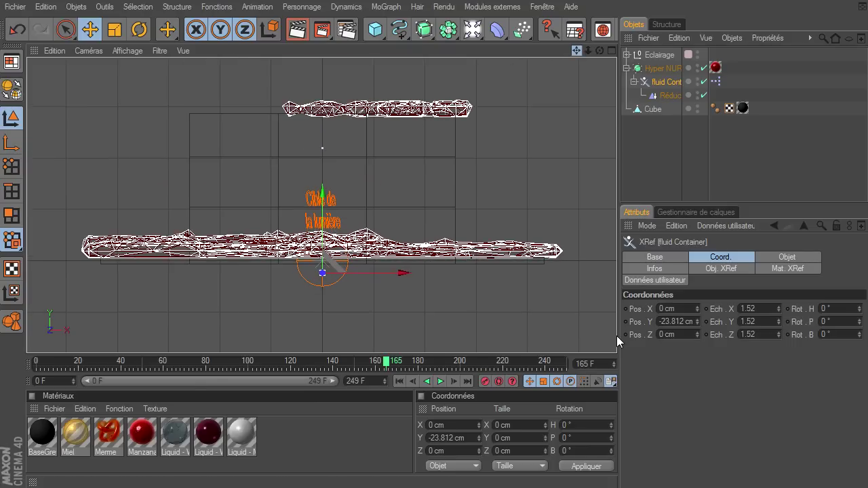
# Step: Set the fluid Container's X, Y and Z scale to 1.5
pyautogui.doubleClick(749, 310)
pyautogui.write('8')
pyautogui.doubleClick(749, 321)
pyautogui.write('4')
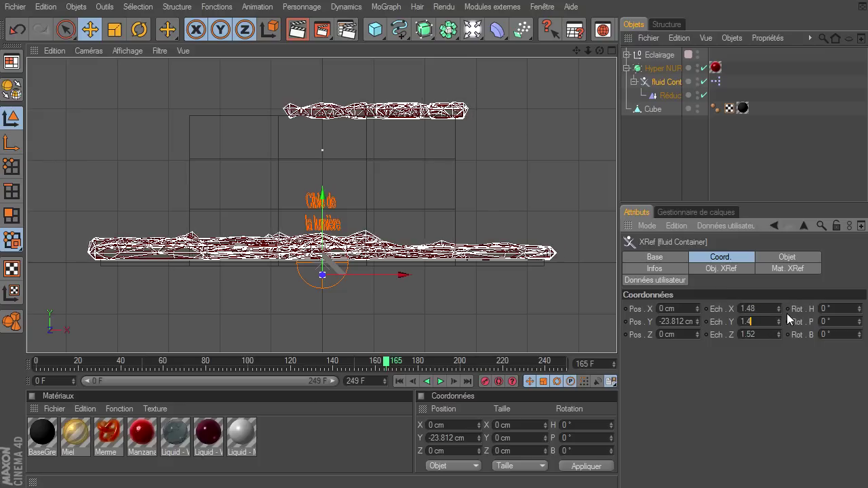
pyautogui.doubleClick(747, 335)
pyautogui.write('48')
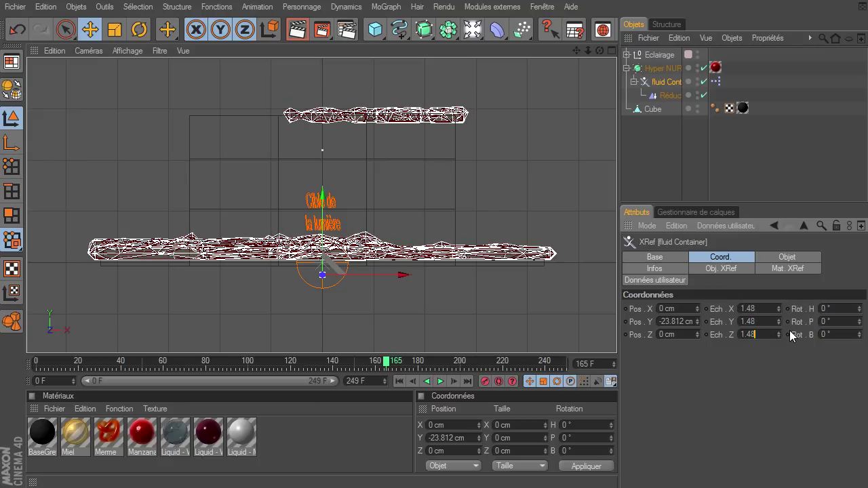
# Step: Position the fluid Container at Y -21.163 cm and re-enter its X scale
pyautogui.moveTo(324, 219); pyautogui.dragTo(323, 204)
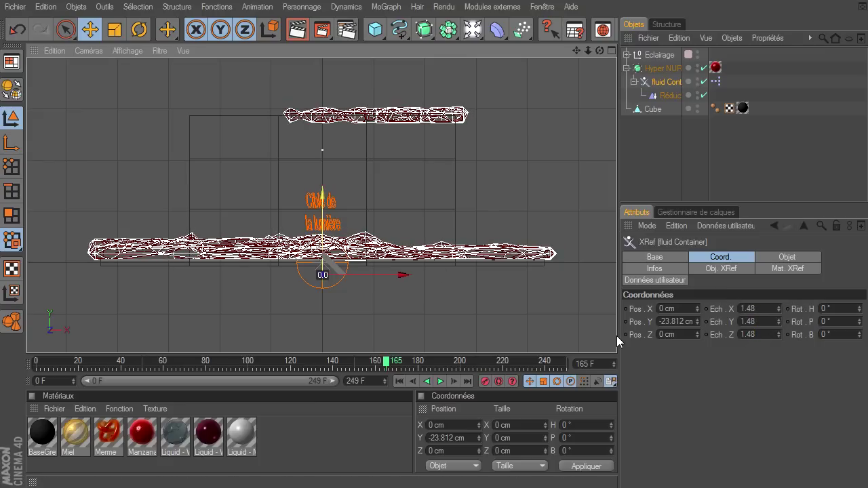
pyautogui.moveTo(616, 336); pyautogui.dragTo(365, 146)
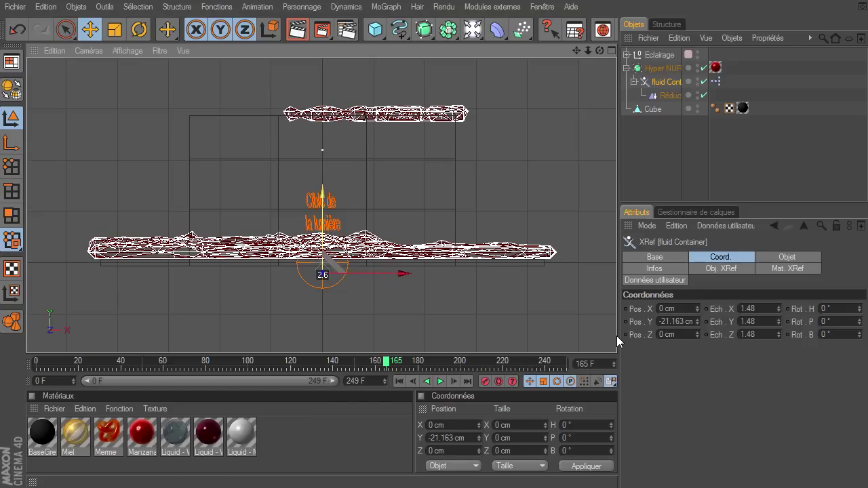
pyautogui.click(749, 309)
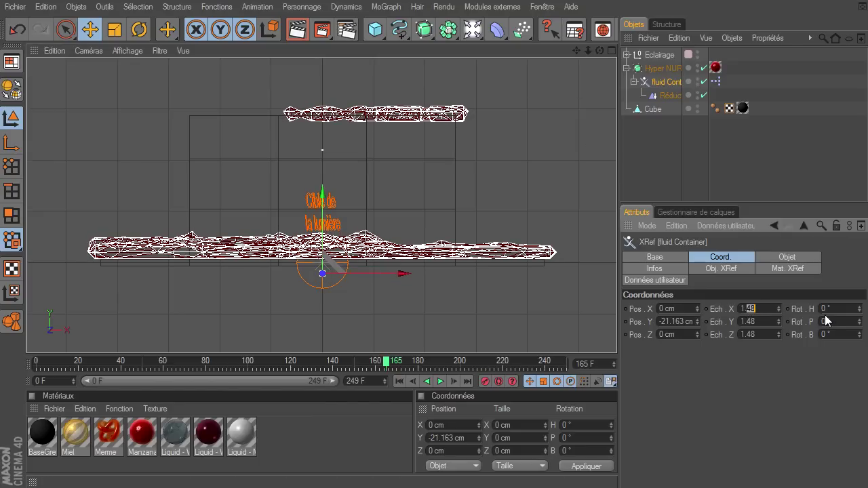
pyautogui.write('5')
pyautogui.write('50')
pyautogui.write('50')
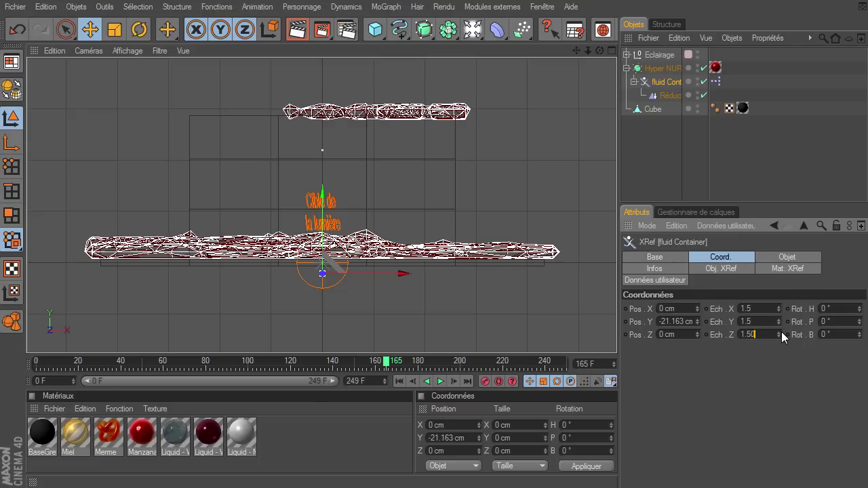
pyautogui.moveTo(326, 199); pyautogui.dragTo(326, 203)
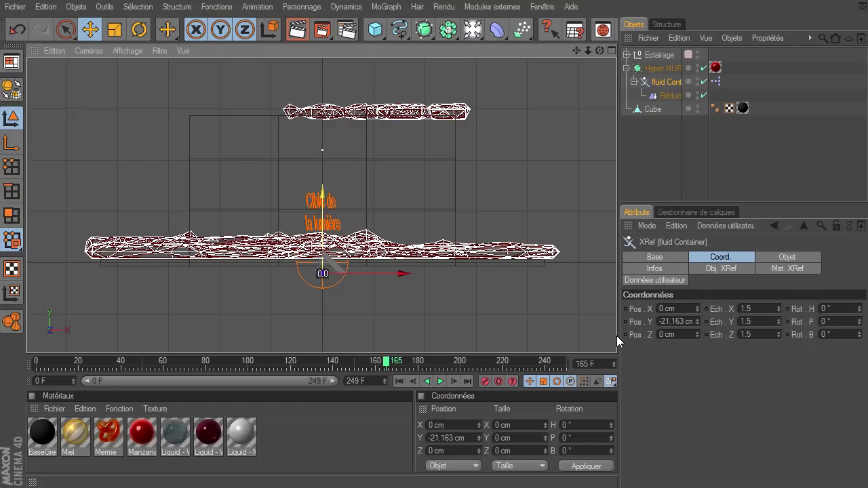
pyautogui.hotkey('ctrl', 'z')
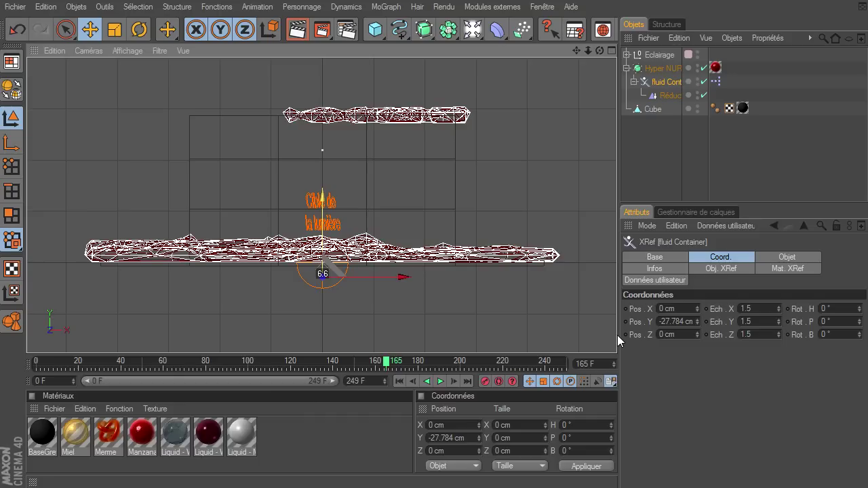
# Step: Return to the perspective view, play to frame 71 and preview-render the red liquid
pyautogui.click(612, 52)
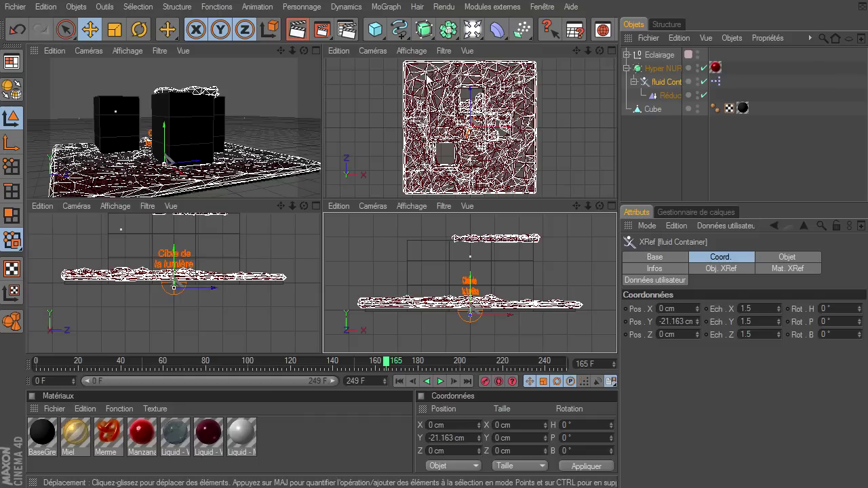
pyautogui.click(316, 52)
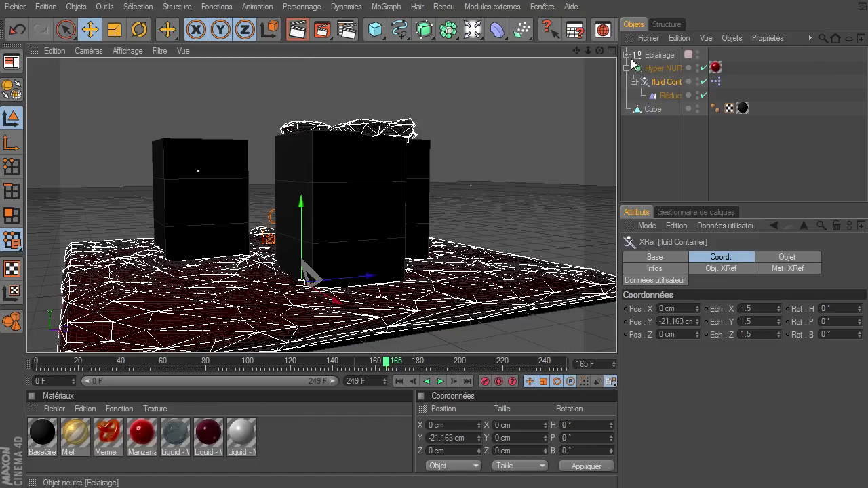
pyautogui.moveTo(601, 51); pyautogui.dragTo(617, 335)
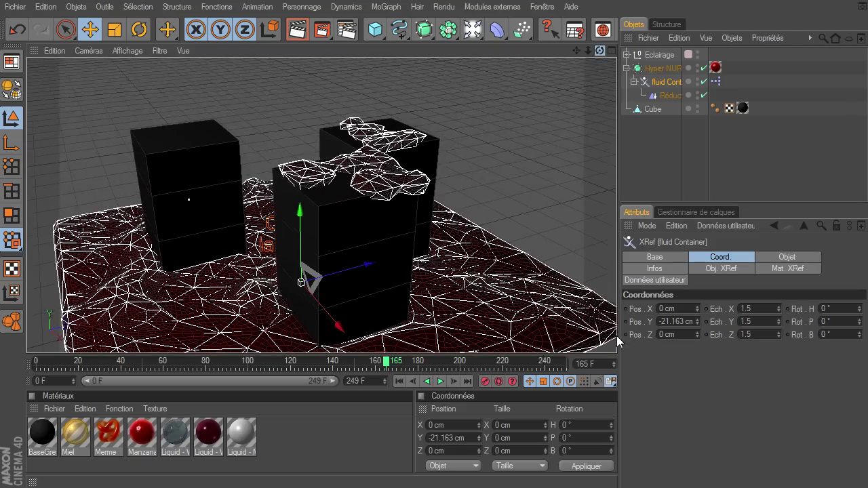
pyautogui.moveTo(584, 51)
pyautogui.mouseDown()
pyautogui.moveTo(620, 328)
pyautogui.moveTo(605, 331)
pyautogui.moveTo(651, 345)
pyautogui.moveTo(596, 332)
pyautogui.moveTo(639, 339)
pyautogui.moveTo(617, 336)
pyautogui.moveTo(589, 52)
pyautogui.mouseUp()
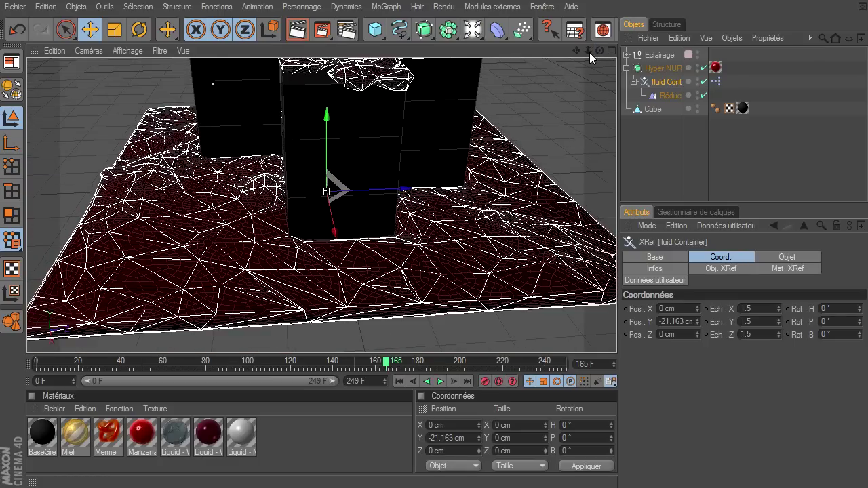
pyautogui.moveTo(617, 336)
pyautogui.mouseDown()
pyautogui.moveTo(588, 49)
pyautogui.moveTo(578, 340)
pyautogui.moveTo(597, 51)
pyautogui.moveTo(583, 336)
pyautogui.moveTo(619, 339)
pyautogui.moveTo(610, 336)
pyautogui.mouseUp()
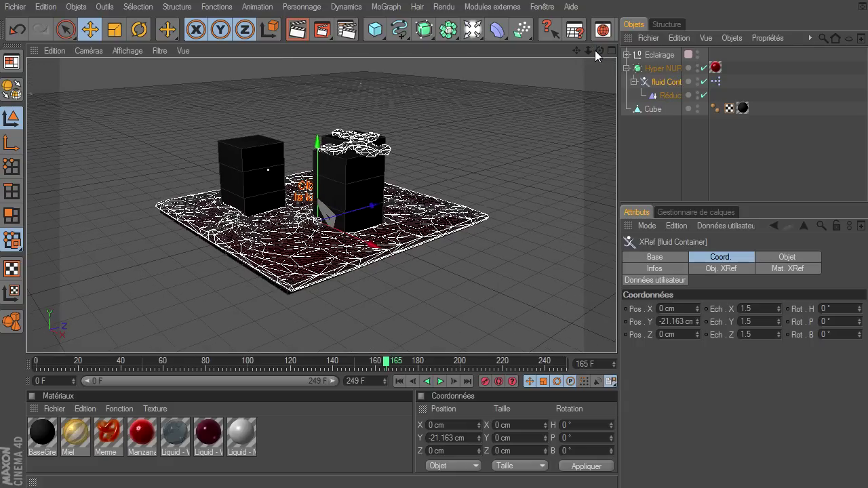
pyautogui.click(400, 381)
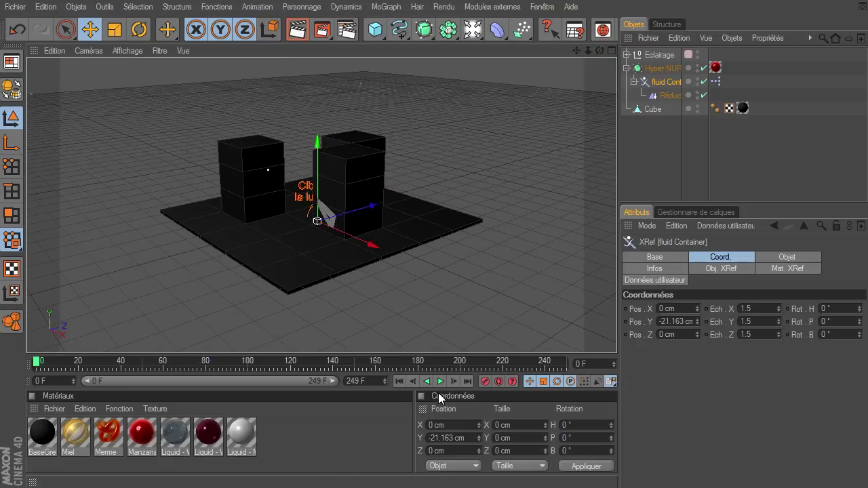
pyautogui.click(441, 382)
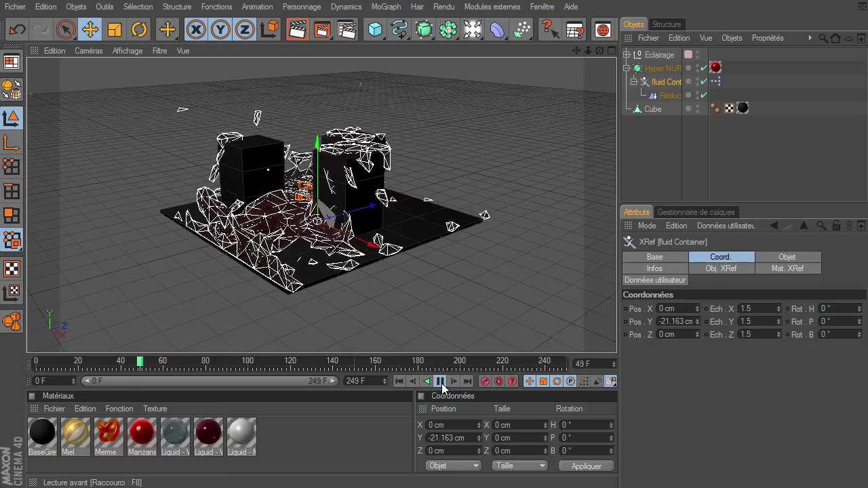
pyautogui.click(441, 382)
pyautogui.click(297, 30)
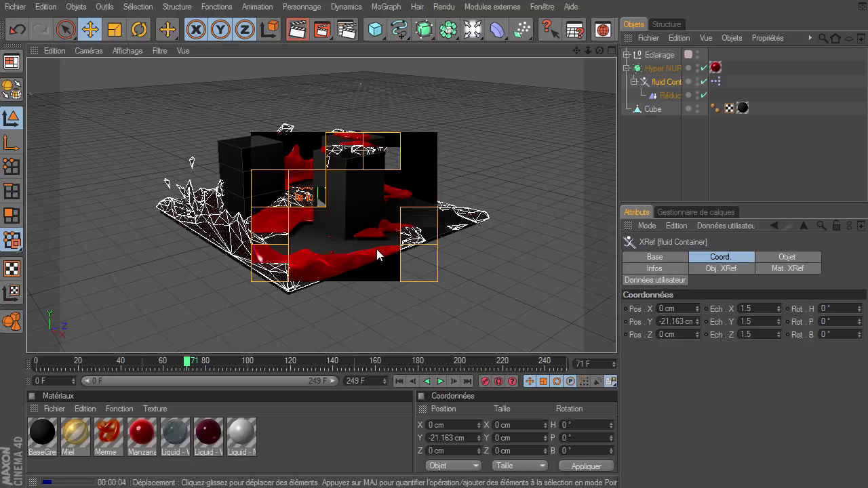
pyautogui.click(653, 135)
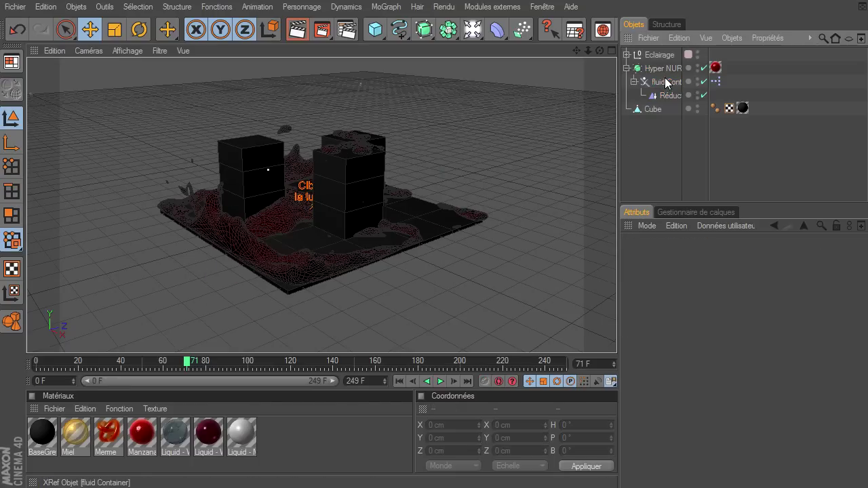
# Step: Lower the fluid Container to Y −33.589 cm, then play to frame 159 and render it
pyautogui.click(662, 82)
pyautogui.moveTo(319, 144); pyautogui.dragTo(616, 336)
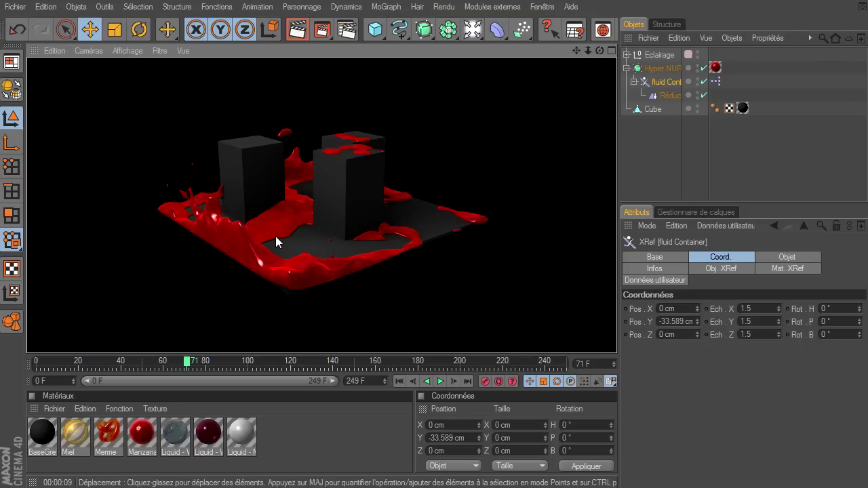
pyautogui.click(441, 383)
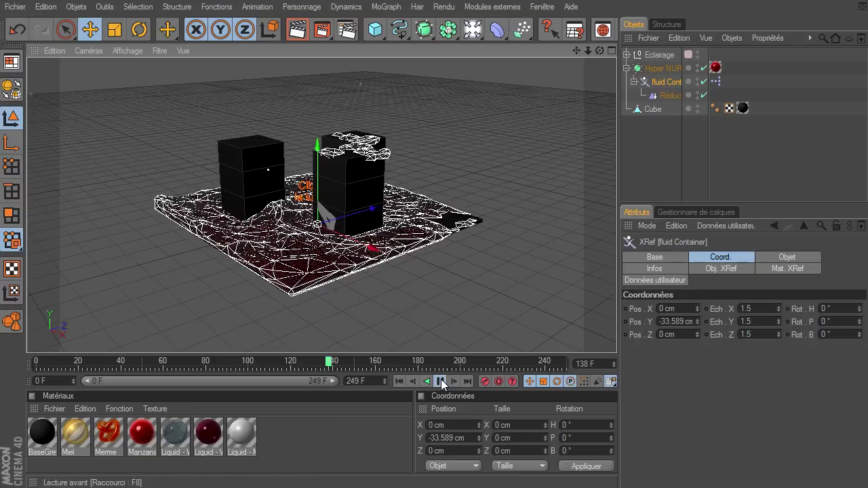
pyautogui.click(441, 382)
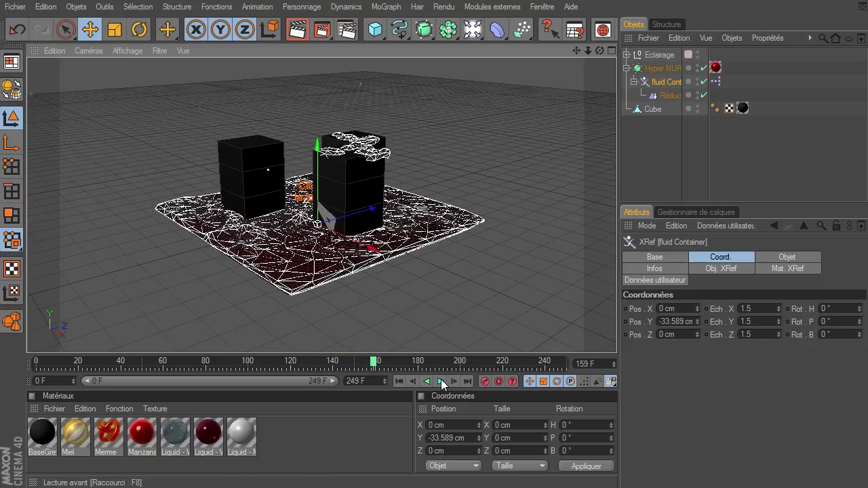
pyautogui.click(297, 30)
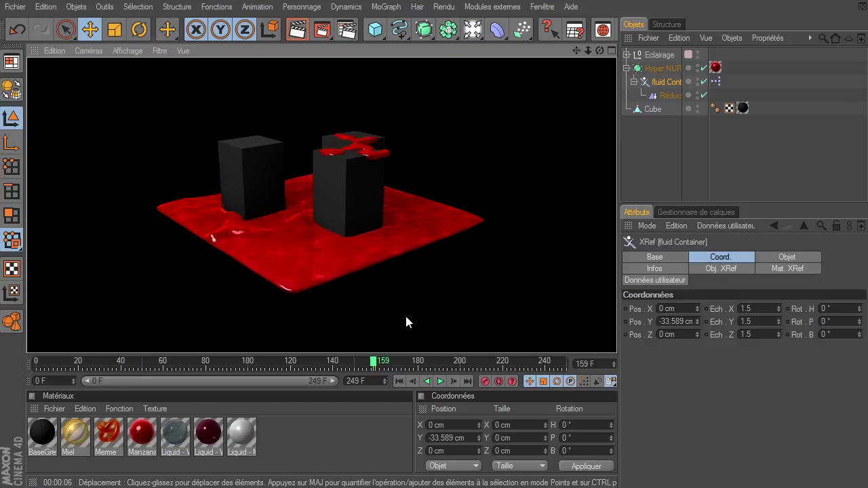
# Step: Play to frame 202, then shift the fluid Container along X to −18.66 cm
pyautogui.moveTo(603, 47)
pyautogui.mouseDown()
pyautogui.moveTo(624, 333)
pyautogui.moveTo(571, 336)
pyautogui.moveTo(636, 338)
pyautogui.moveTo(617, 336)
pyautogui.mouseUp()
pyautogui.moveTo(593, 51)
pyautogui.mouseDown()
pyautogui.moveTo(612, 337)
pyautogui.moveTo(562, 140)
pyautogui.mouseUp()
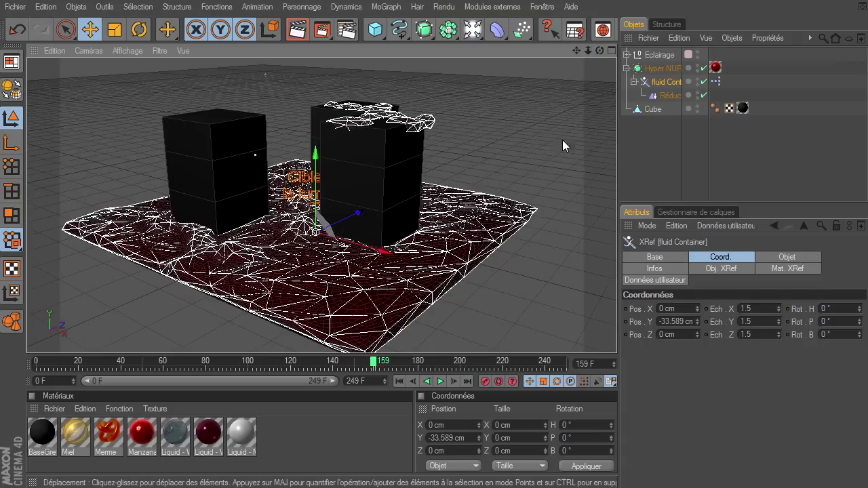
pyautogui.click(441, 382)
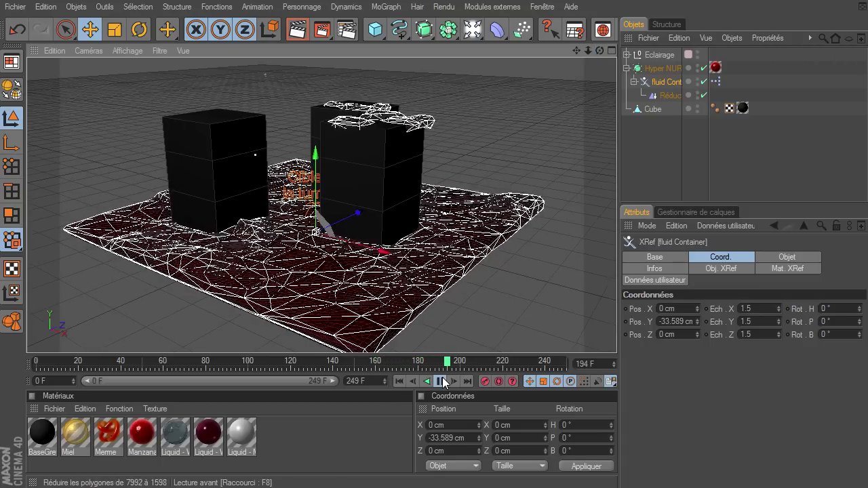
pyautogui.click(442, 382)
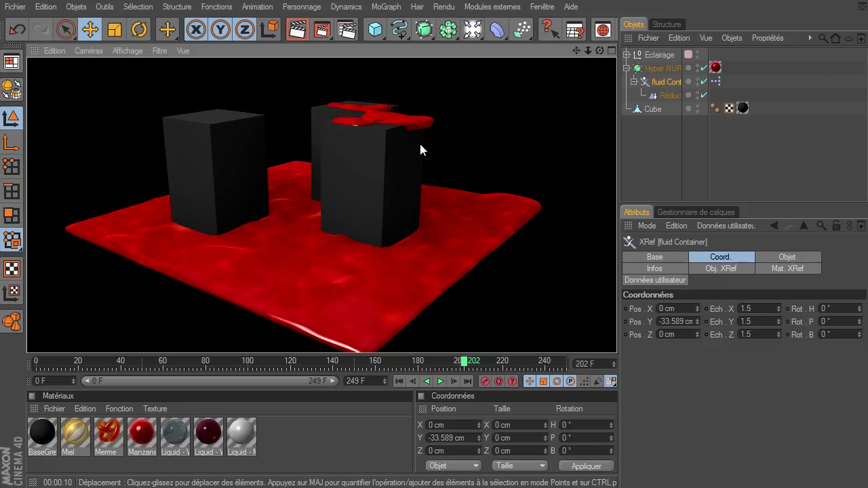
pyautogui.moveTo(598, 46)
pyautogui.mouseDown()
pyautogui.moveTo(627, 334)
pyautogui.moveTo(390, 128)
pyautogui.mouseUp()
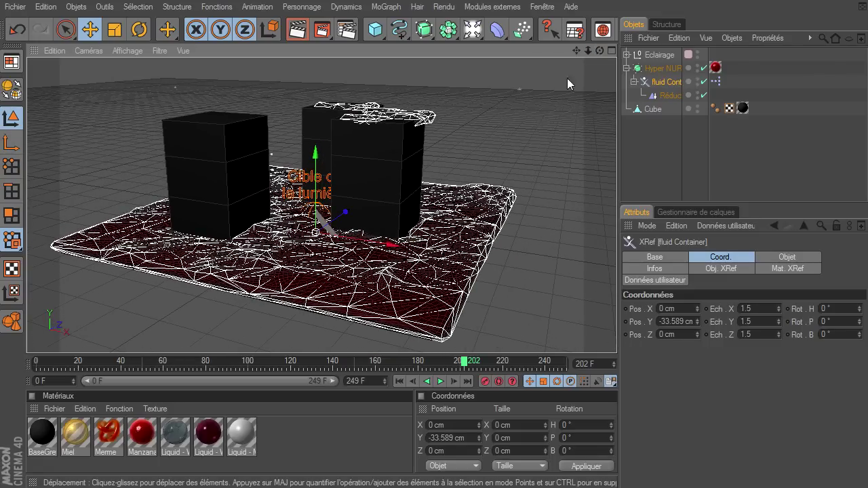
pyautogui.moveTo(600, 50)
pyautogui.mouseDown()
pyautogui.moveTo(619, 324)
pyautogui.moveTo(608, 335)
pyautogui.moveTo(619, 335)
pyautogui.moveTo(468, 215)
pyautogui.mouseUp()
pyautogui.moveTo(401, 238); pyautogui.dragTo(617, 335)
# Step: Replay the fluid from frame 0, preview-render frame 64, then play and stop again
pyautogui.moveTo(600, 63); pyautogui.dragTo(439, 361)
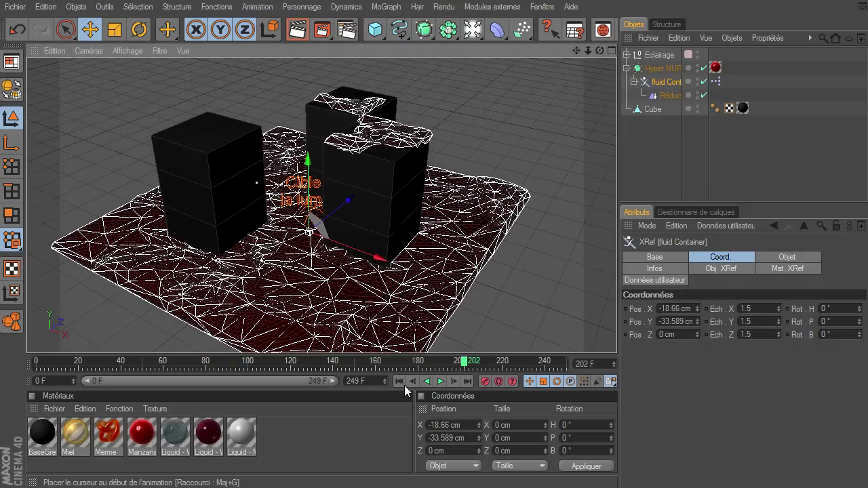
pyautogui.click(401, 382)
pyautogui.click(439, 382)
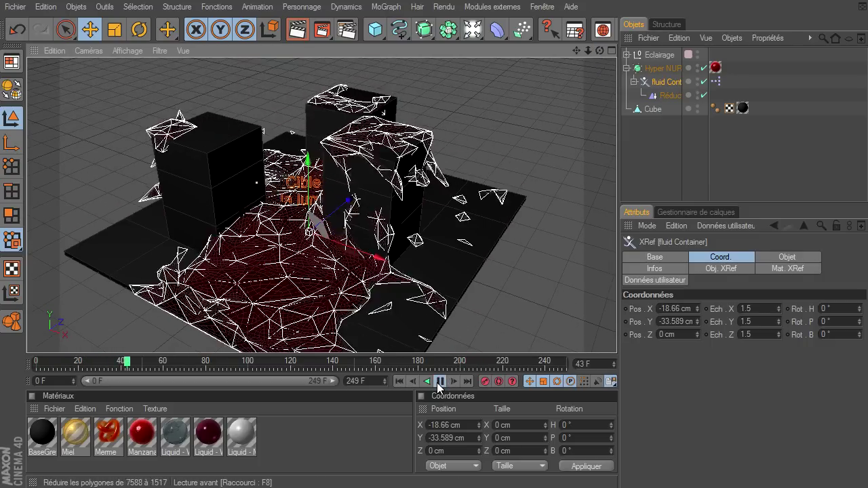
pyautogui.click(438, 384)
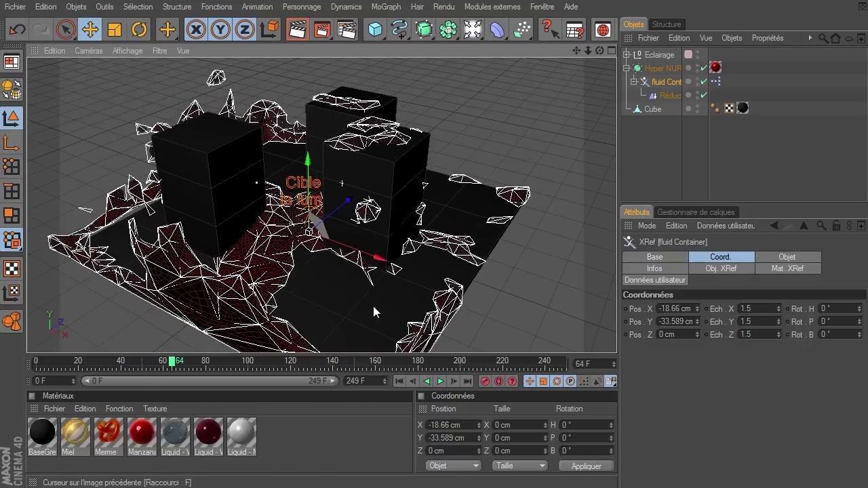
pyautogui.hotkey('alt', 'r')
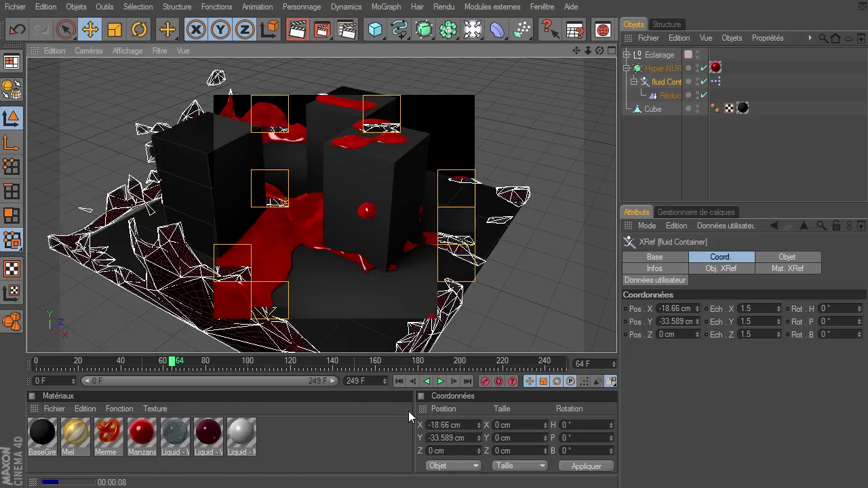
pyautogui.click(441, 382)
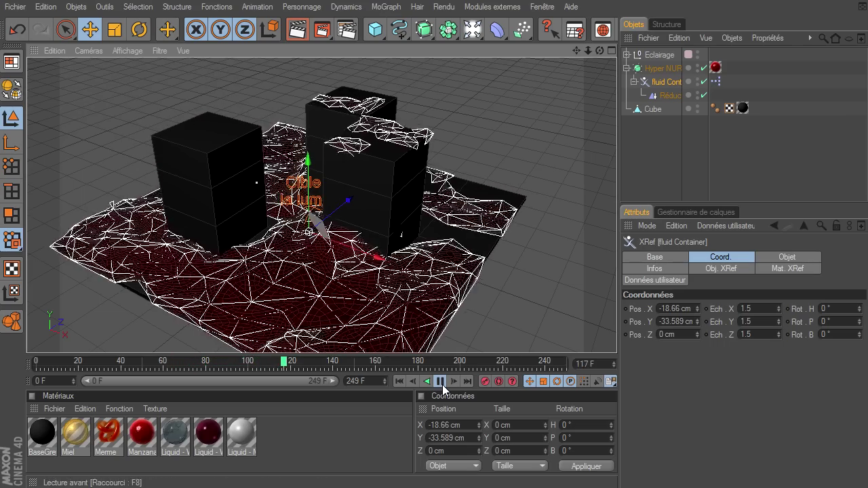
pyautogui.click(440, 382)
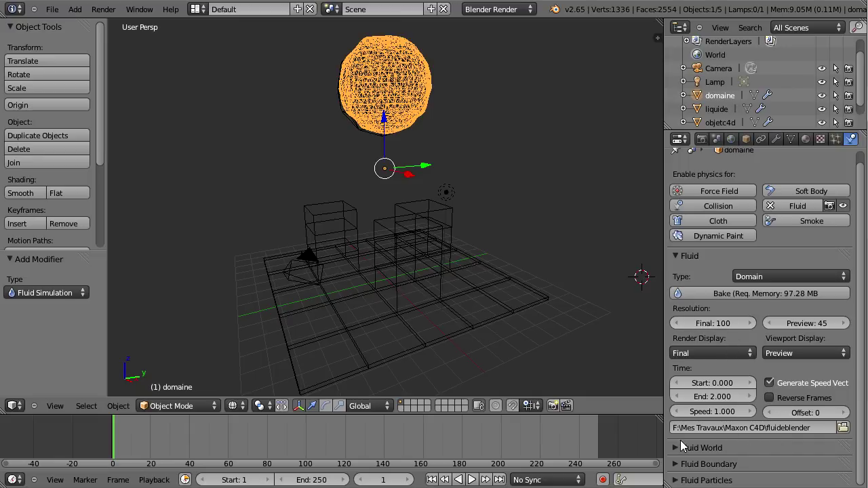
# Step: Inspect the domain's Fluid Boundary and Fluid World panels, then play the baked fluid to frame 102
pyautogui.click(676, 465)
pyautogui.scroll(-1, 677, 468)
pyautogui.scroll(-1, 678, 461)
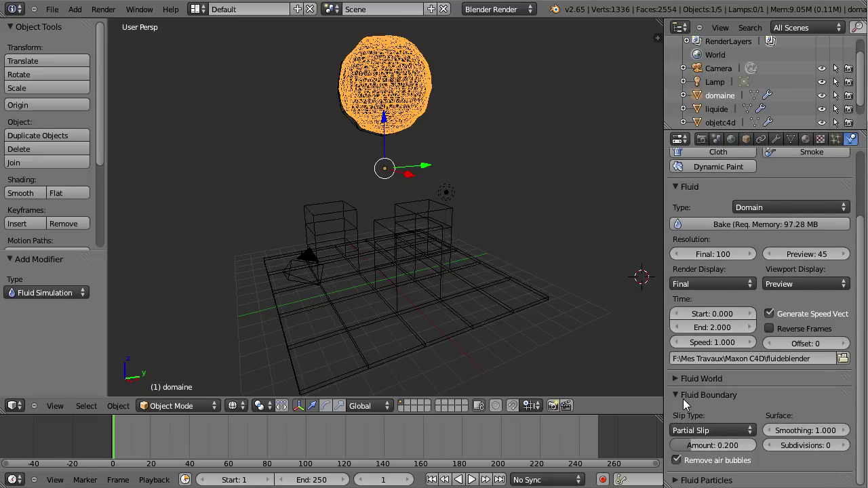
pyautogui.click(677, 378)
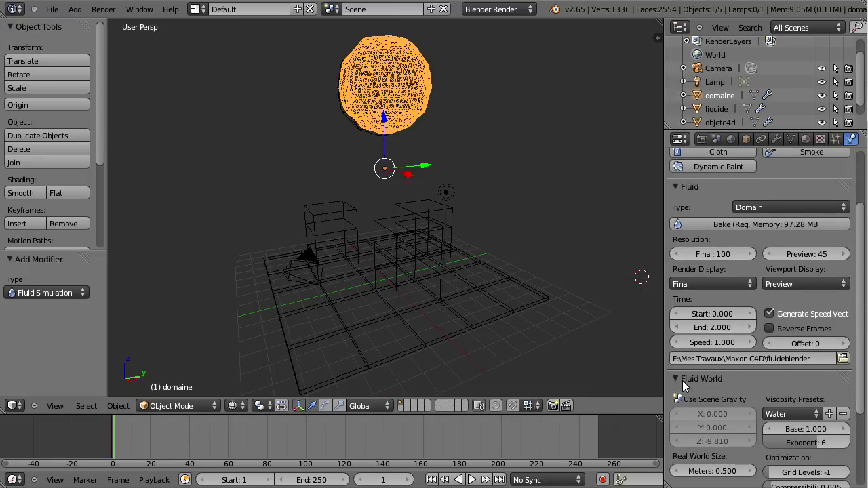
pyautogui.scroll(3, 728, 461)
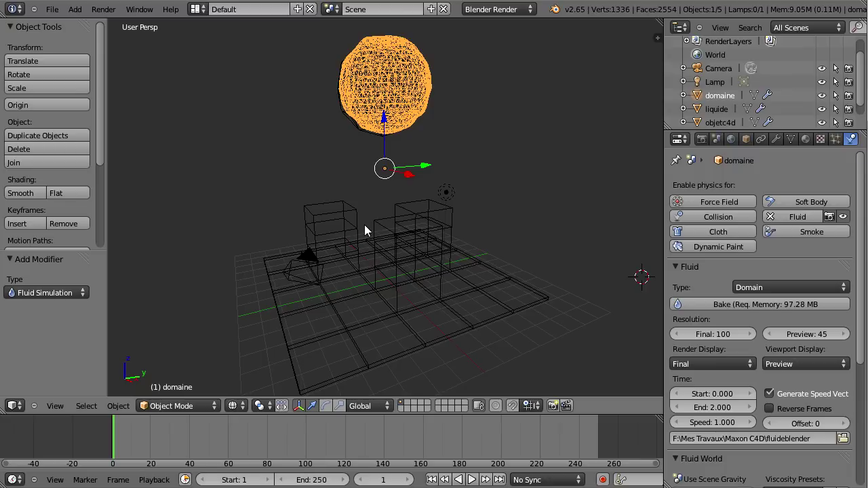
pyautogui.click(472, 480)
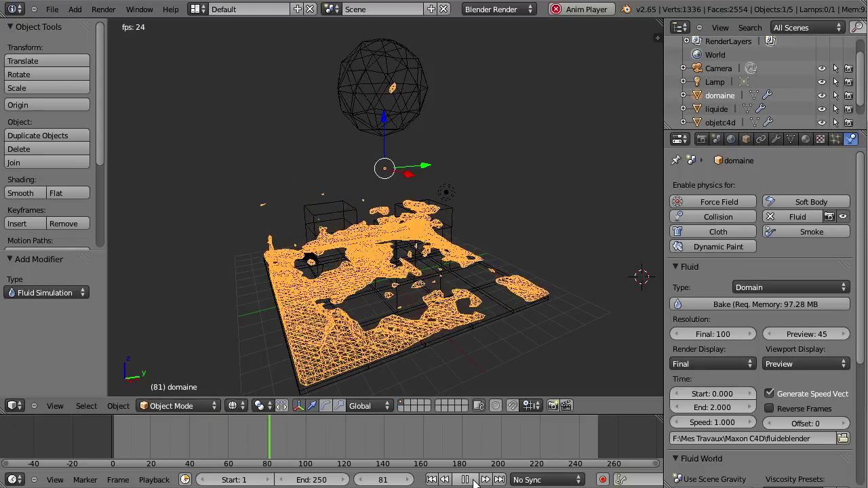
pyautogui.click(473, 480)
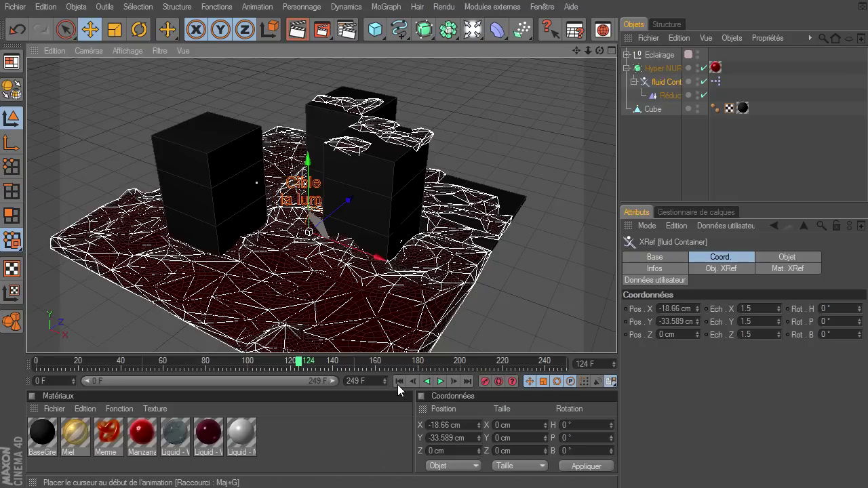
# Step: Play the fluid animation from the start and pause at frame 52
pyautogui.click(399, 381)
pyautogui.click(439, 381)
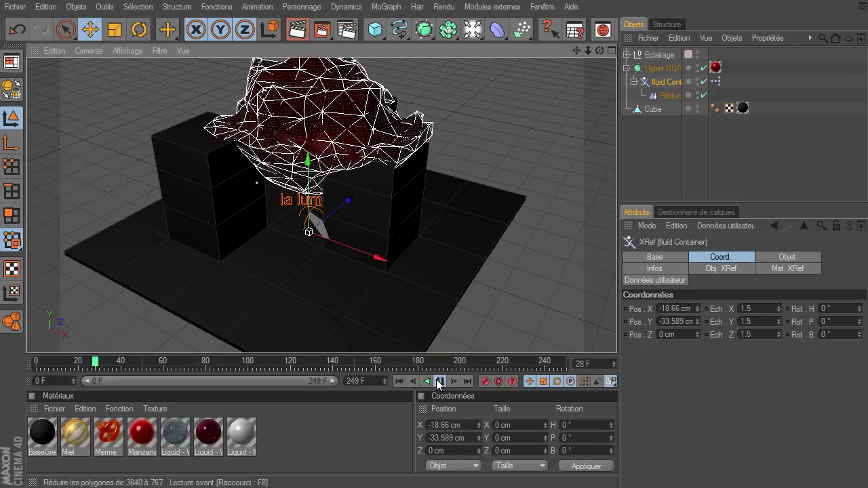
pyautogui.click(439, 381)
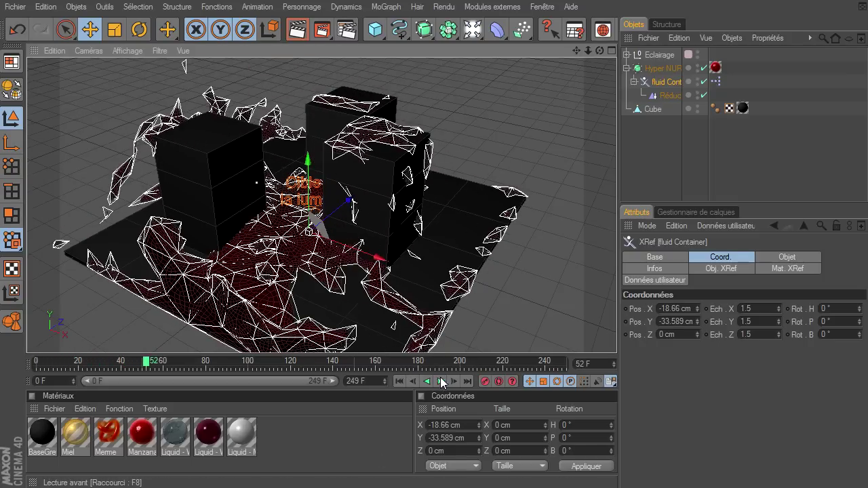
# Step: Set Réduction de polygones intensity to 90 % and render a preview of the view
pyautogui.click(669, 93)
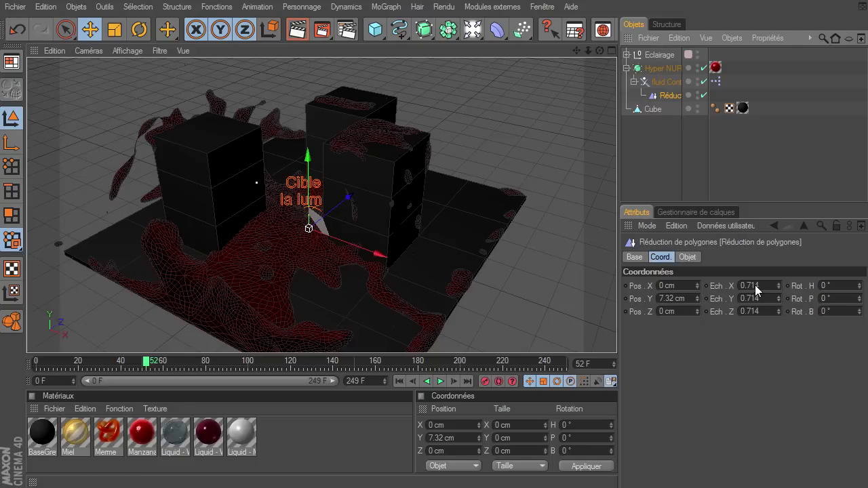
pyautogui.click(688, 257)
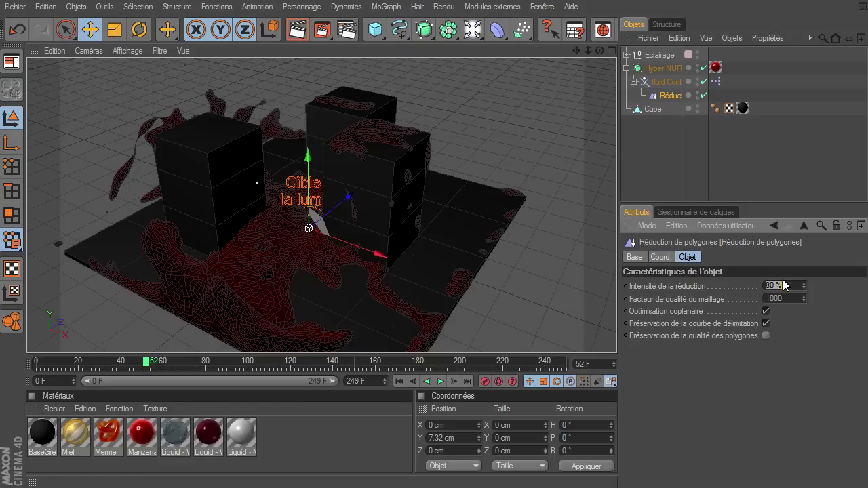
pyautogui.write('90')
pyautogui.press('Return')
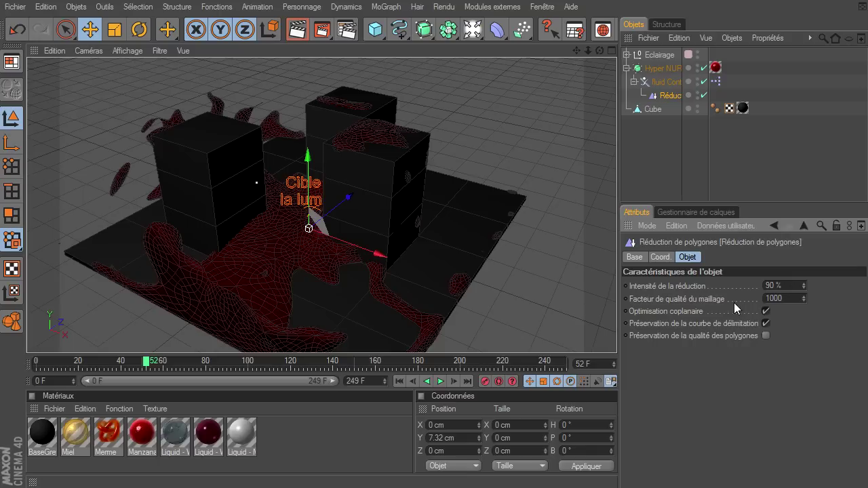
pyautogui.click(297, 32)
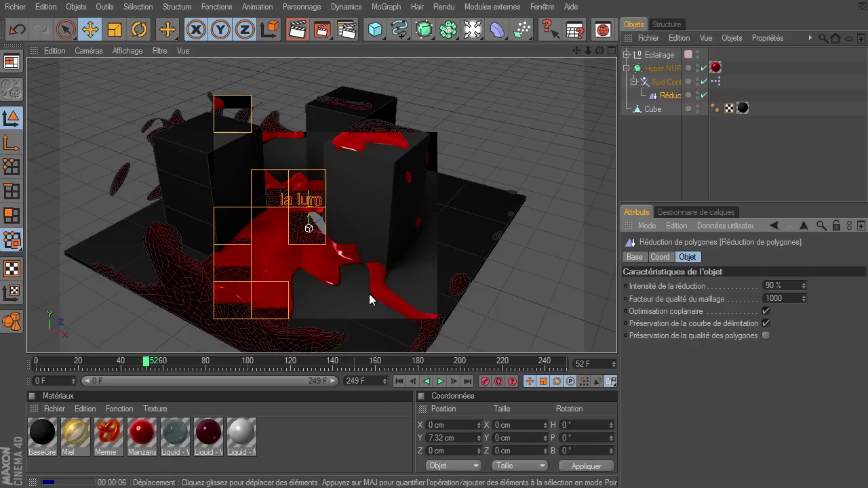
pyautogui.moveTo(600, 51)
pyautogui.mouseDown()
pyautogui.moveTo(617, 336)
pyautogui.moveTo(324, 151)
pyautogui.mouseUp()
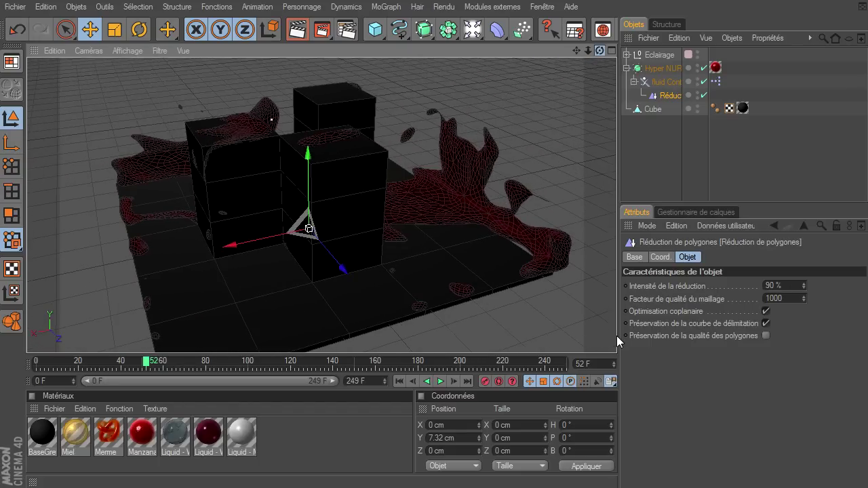
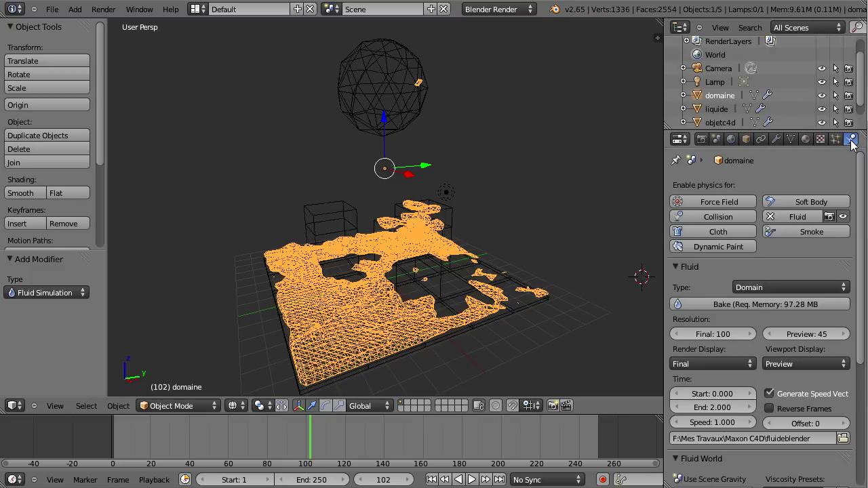
# Step: In Blender, inspect the fluid settings of the liquide, obstacle and domain objects
pyautogui.click(719, 109)
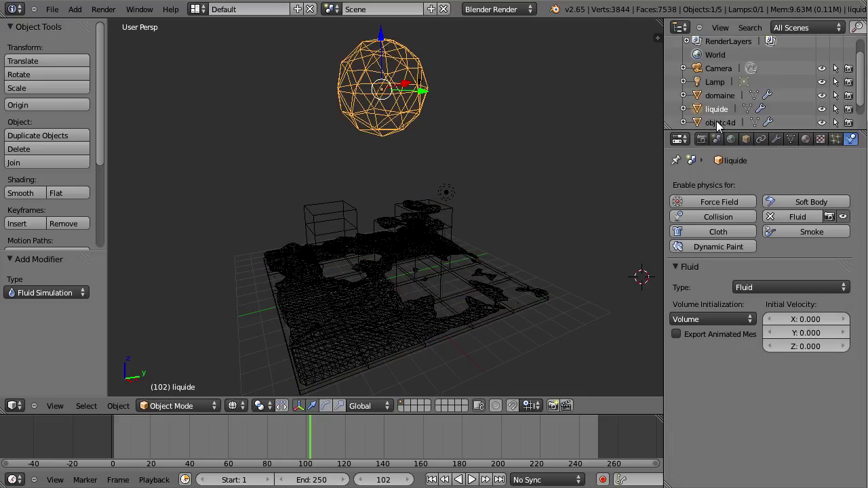
pyautogui.click(719, 123)
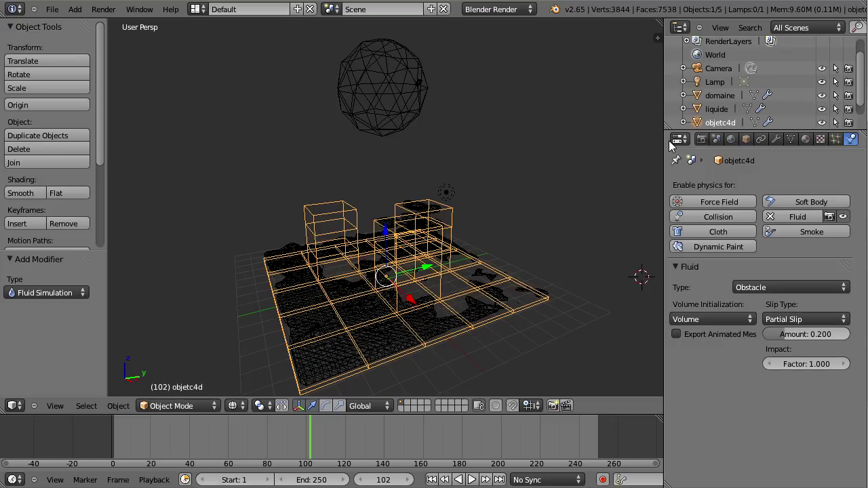
pyautogui.click(52, 9)
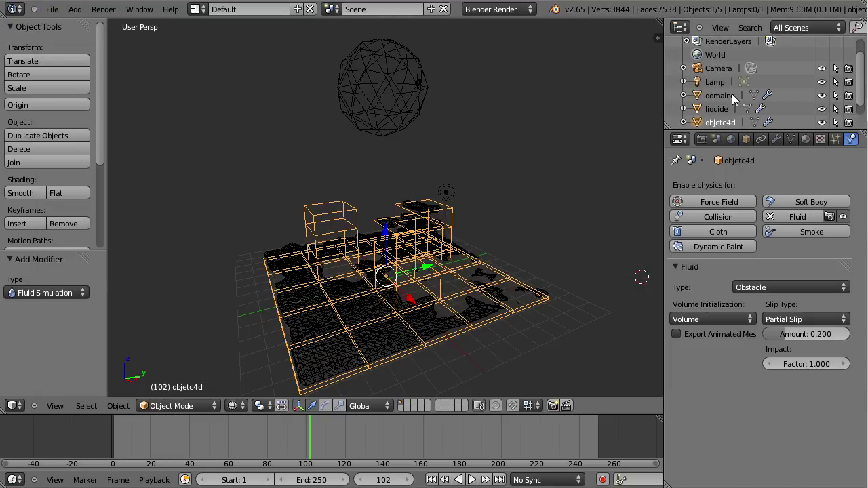
pyautogui.click(733, 96)
# Step: Browse the liquide OBJ files via Wavefront export, cancel, and select Cinema 4D's XRef fluid Container
pyautogui.click(51, 10)
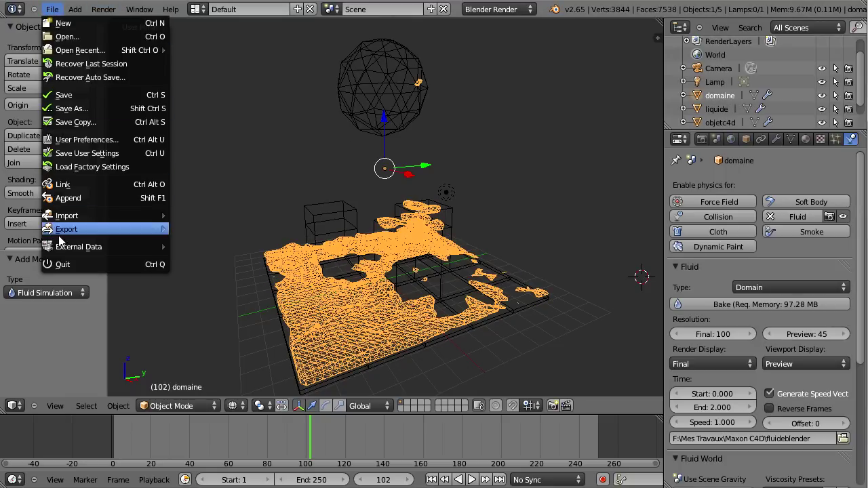
pyautogui.moveTo(67, 230)
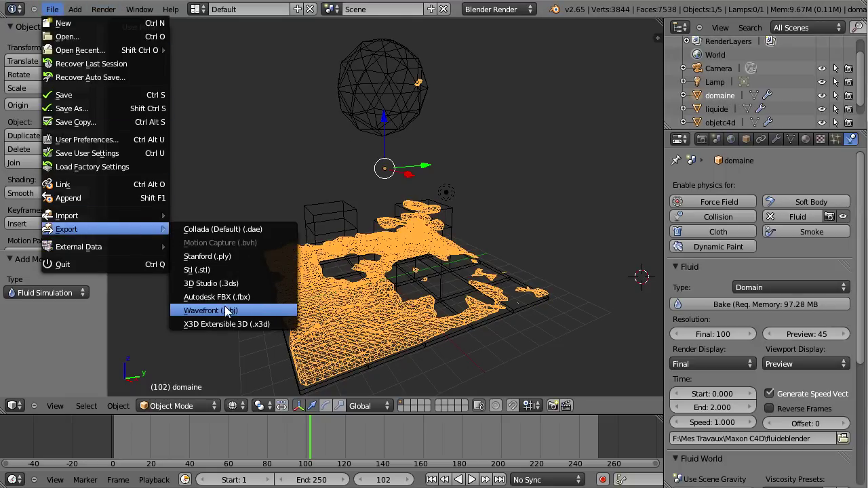
pyautogui.click(228, 311)
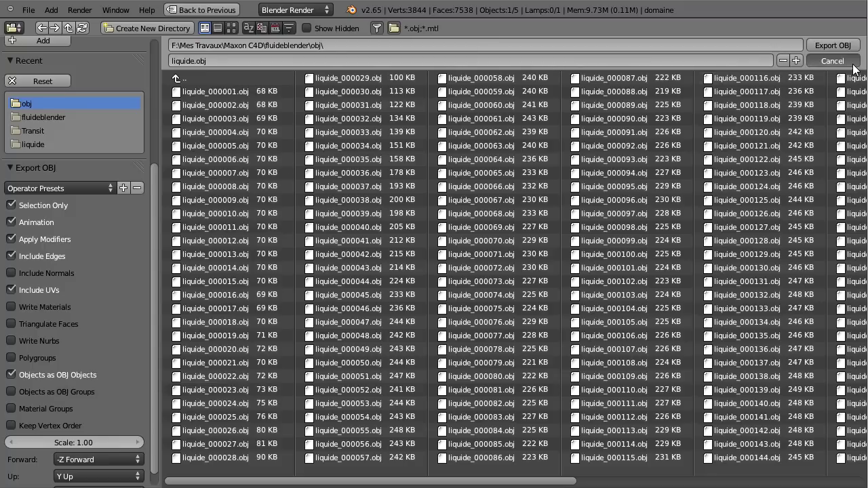
pyautogui.click(833, 60)
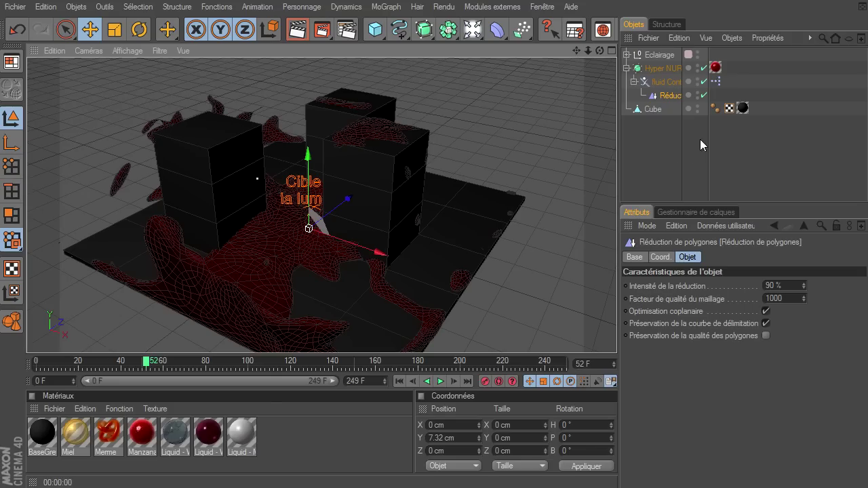
pyautogui.click(664, 82)
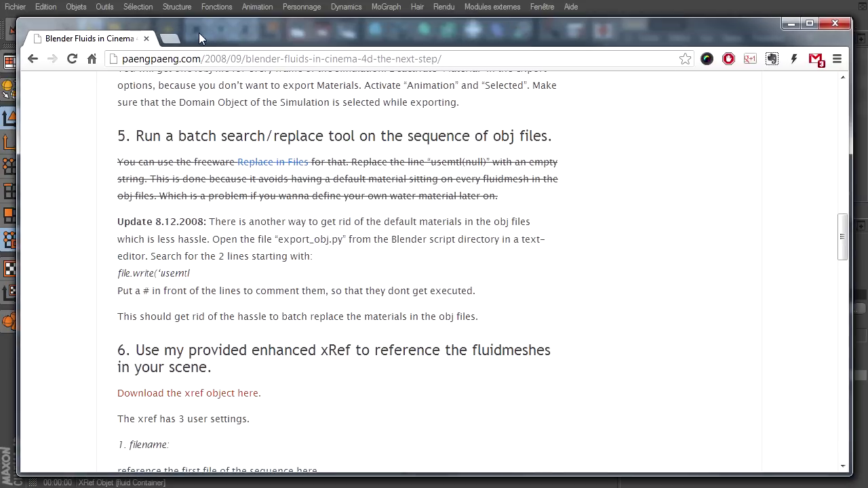
# Step: Scroll the paengpaeng.com blog and open the earlier 'Blender Fluids in Cinema 4d' post
pyautogui.scroll(3, 213, 219)
pyautogui.scroll(10, 213, 219)
pyautogui.scroll(1, 213, 219)
pyautogui.scroll(1, 203, 222)
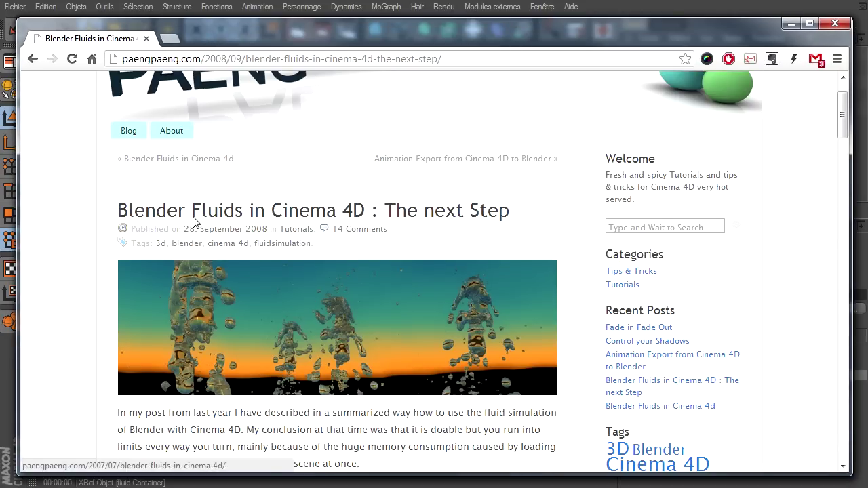
pyautogui.scroll(-2, 509, 308)
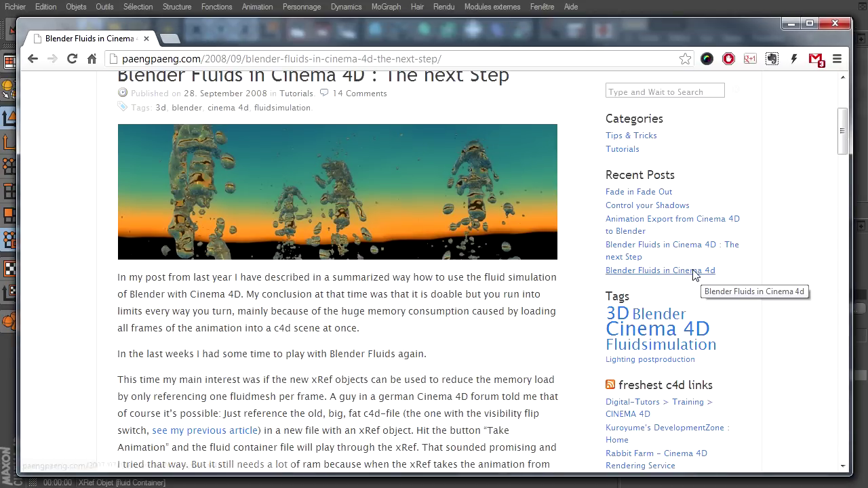
pyautogui.scroll(3, 339, 205)
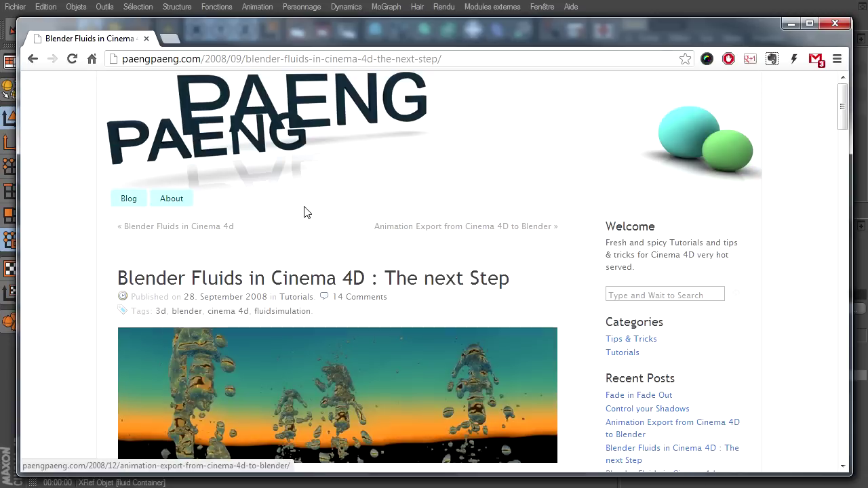
pyautogui.scroll(-3, 671, 448)
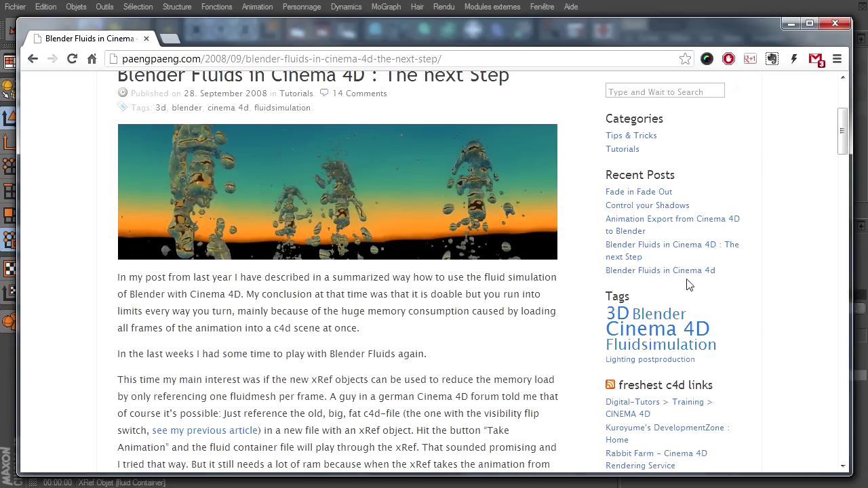
pyautogui.click(655, 272)
pyautogui.scroll(-3, 388, 336)
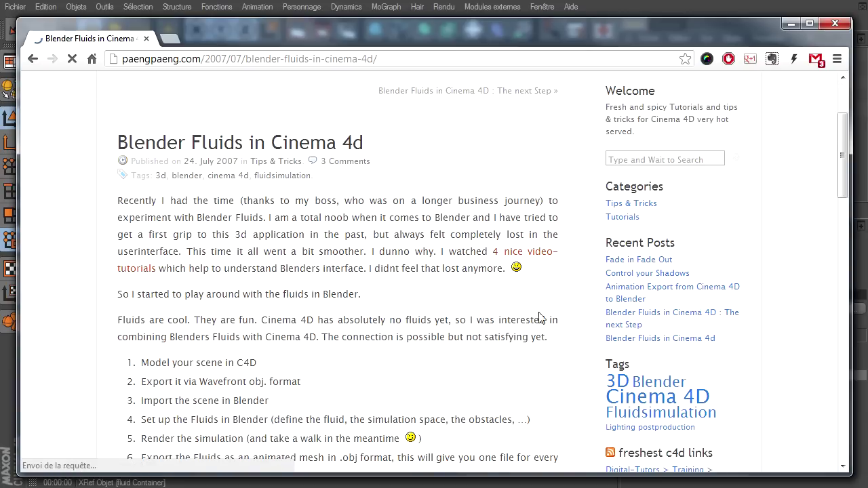
# Step: Open the 'Animation Export from Cinema 4D to Blender' post and read through it
pyautogui.click(629, 326)
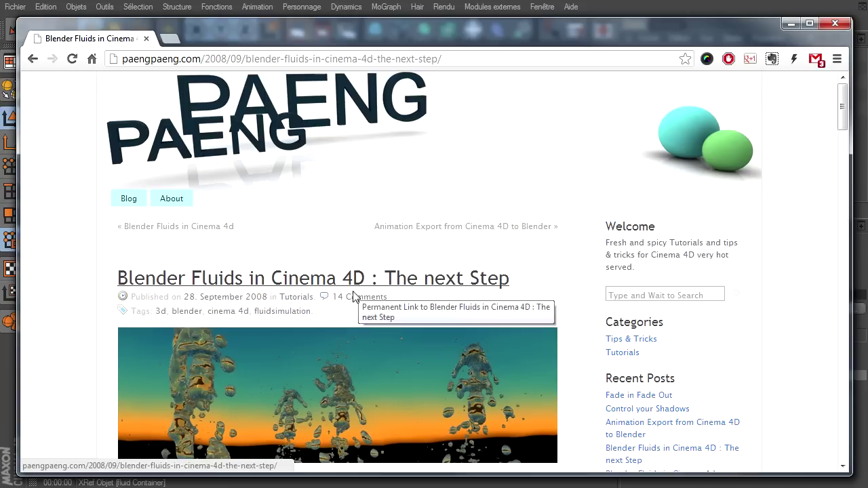
pyautogui.click(608, 428)
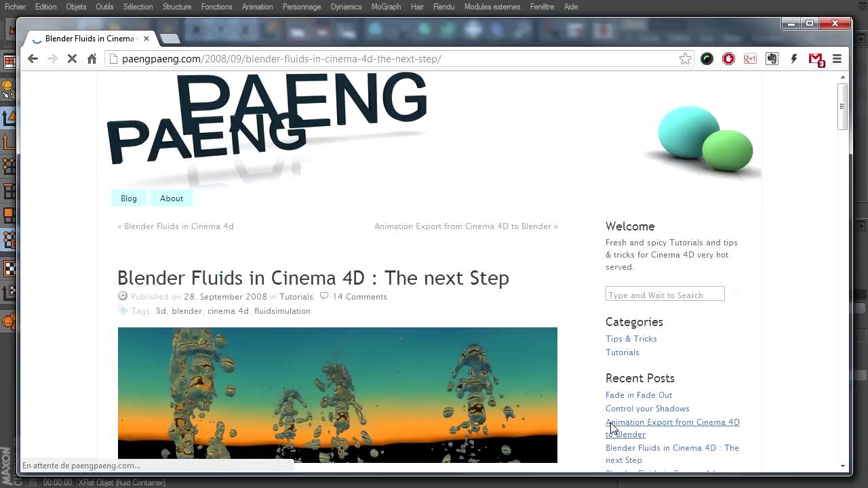
pyautogui.scroll(-2, 285, 330)
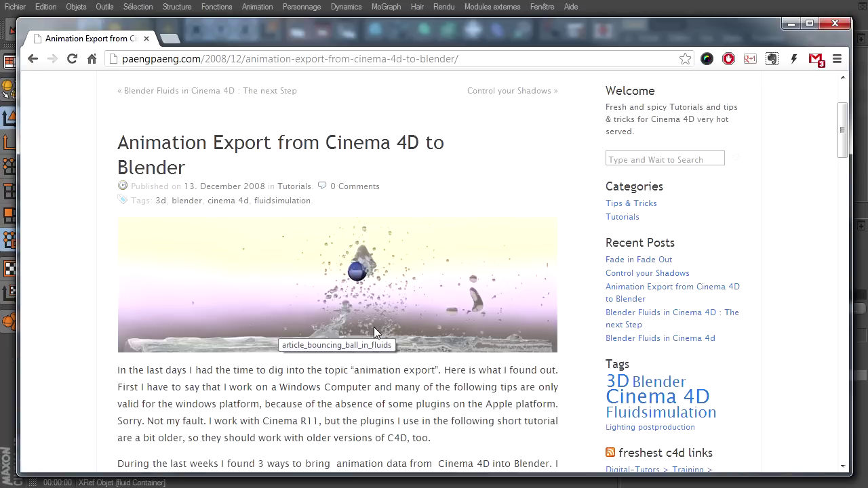
pyautogui.scroll(-2, 298, 247)
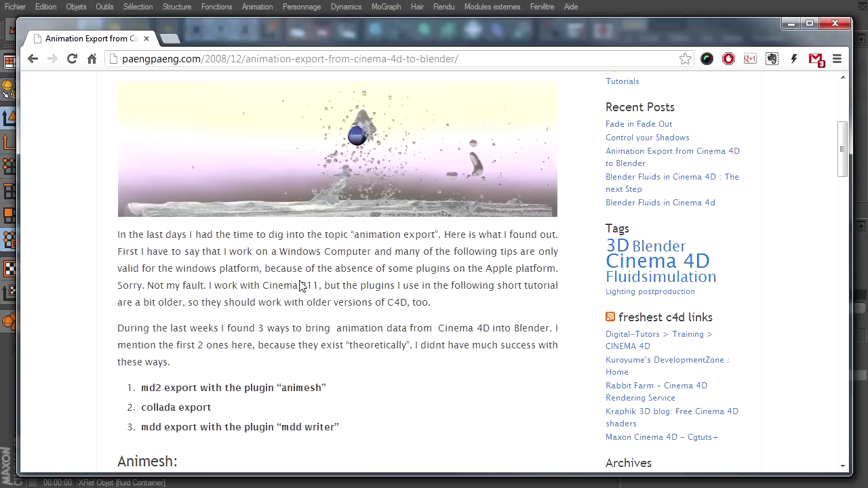
pyautogui.scroll(-3, 302, 289)
pyautogui.scroll(-6, 306, 313)
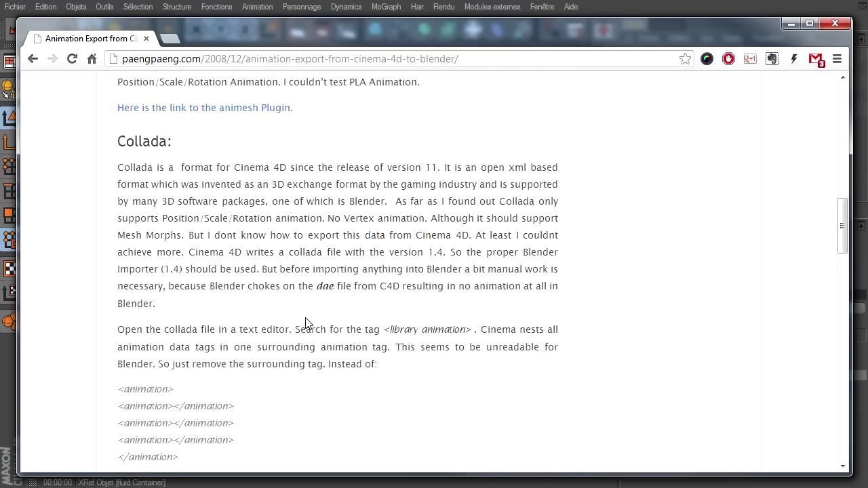
pyautogui.scroll(8, 313, 306)
pyautogui.scroll(3, 492, 229)
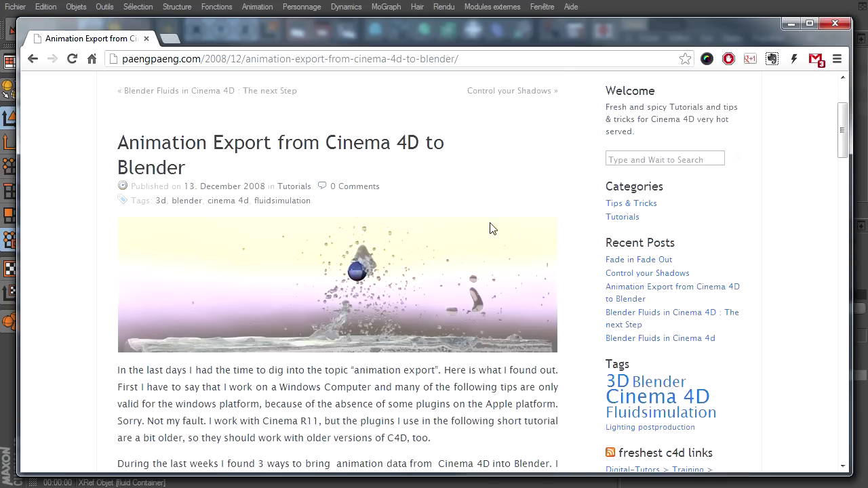
pyautogui.scroll(-5, 305, 351)
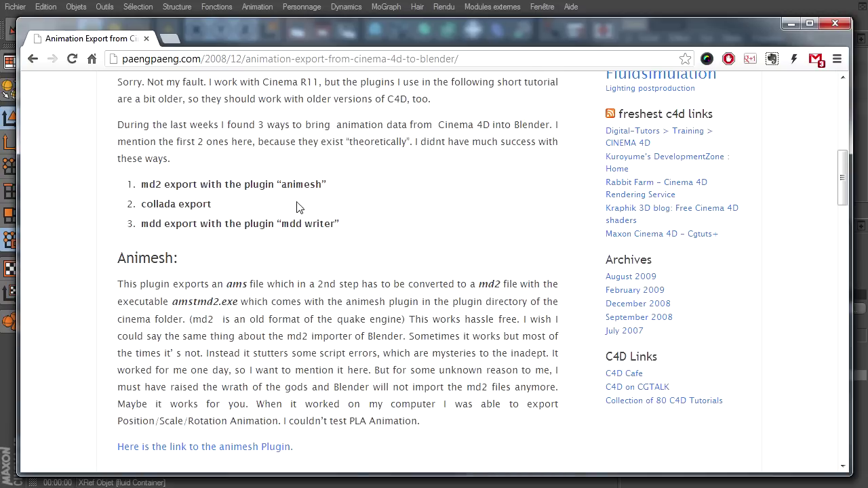
pyautogui.scroll(-2, 248, 407)
pyautogui.scroll(-3, 287, 373)
pyautogui.scroll(3, 287, 368)
pyautogui.scroll(2, 287, 368)
pyautogui.scroll(3, 614, 173)
pyautogui.scroll(1, 382, 258)
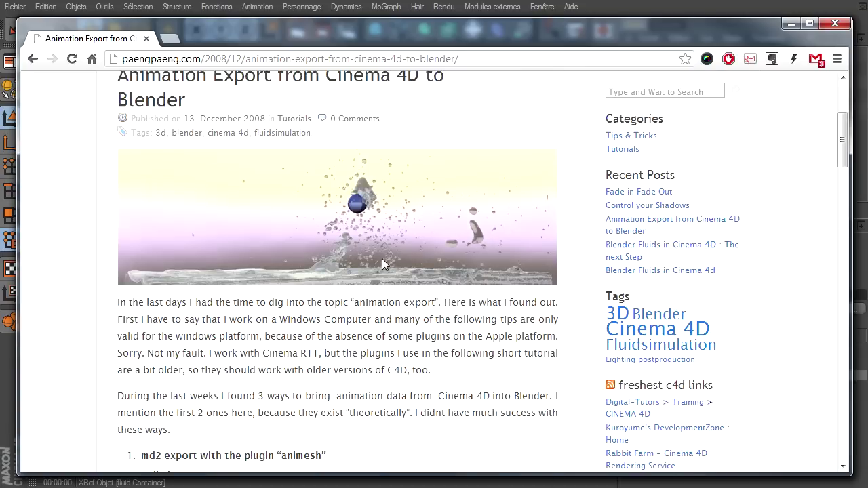
pyautogui.scroll(2, 353, 166)
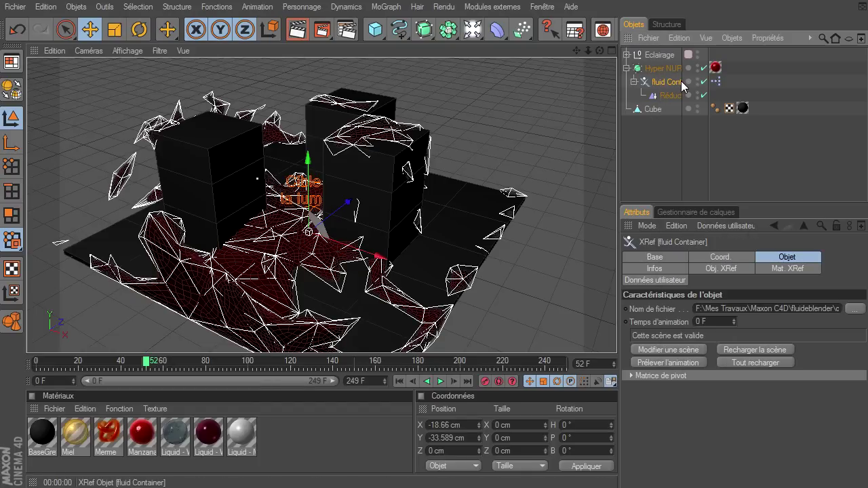
# Step: Check the XRef's Counter Length 6 and Animation Offset, then view Réduction de polygones at 90%
pyautogui.click(645, 280)
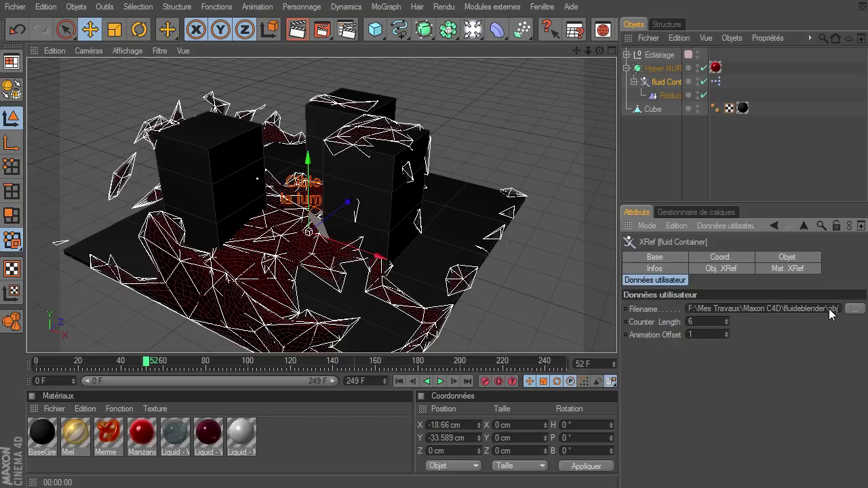
pyautogui.doubleClick(714, 322)
pyautogui.click(694, 334)
pyautogui.click(669, 97)
pyautogui.moveTo(708, 133); pyautogui.dragTo(762, 130)
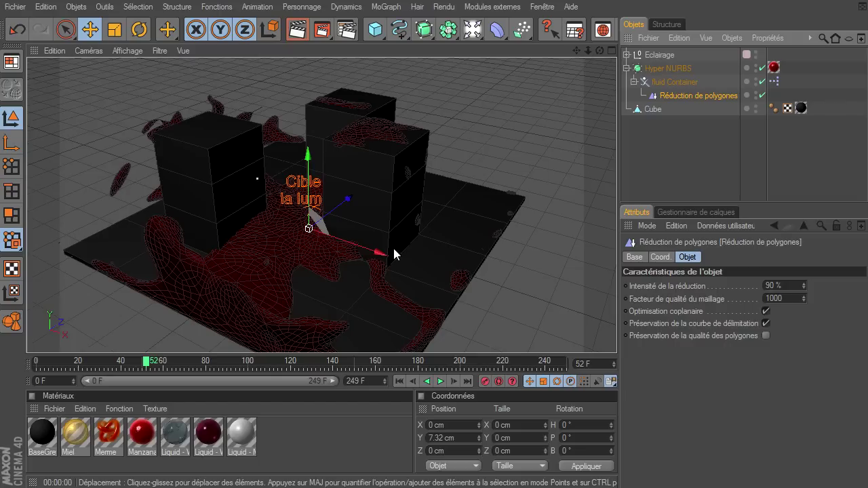
# Step: Select Hyper NURBS and play the fluid animation from frame 0, stopping at frame 56
pyautogui.click(657, 69)
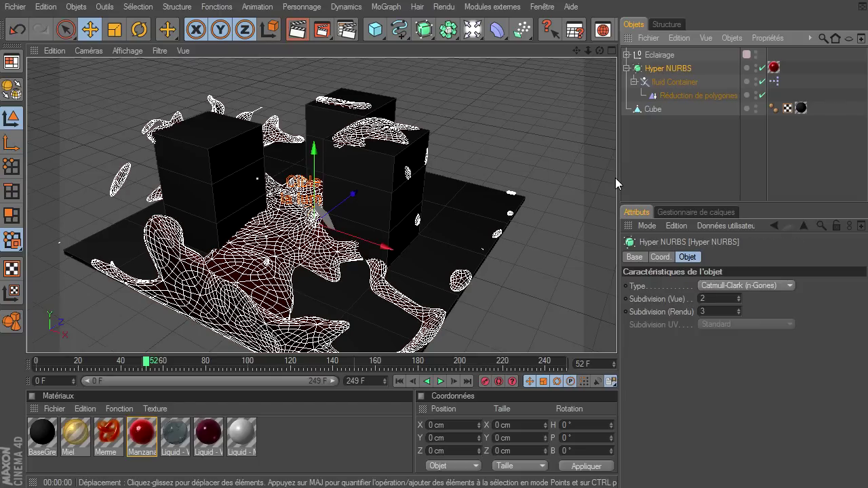
pyautogui.click(400, 382)
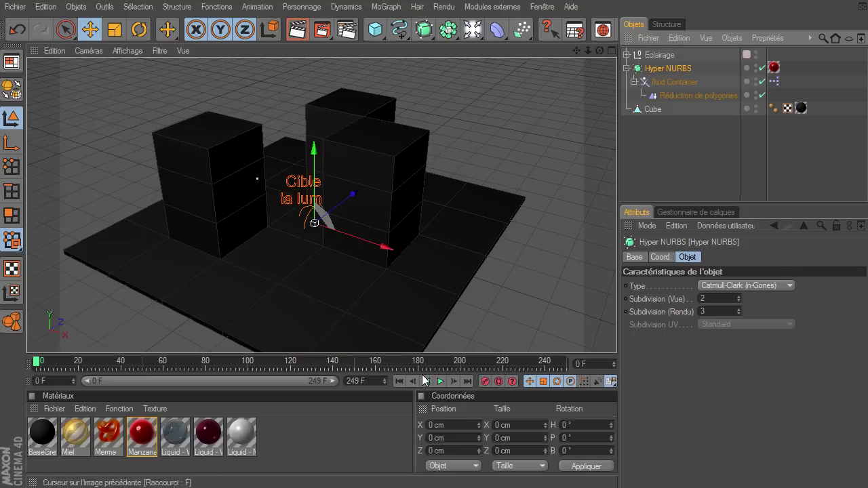
pyautogui.click(440, 382)
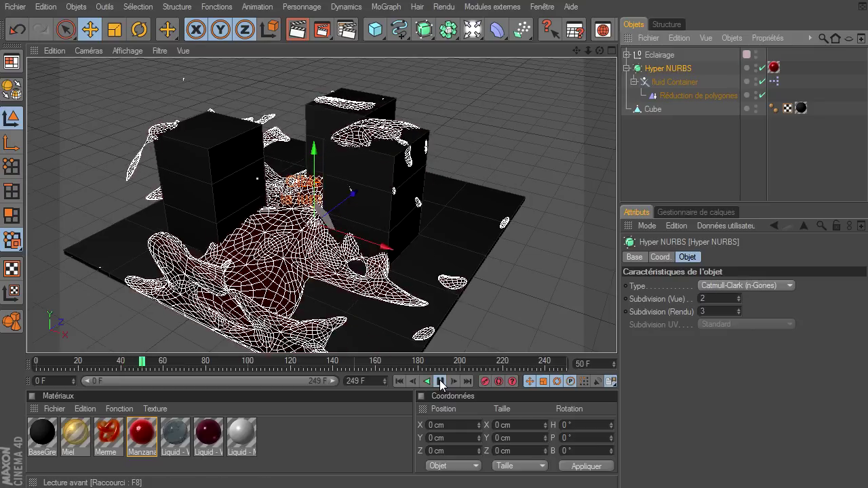
pyautogui.click(440, 381)
# Step: Orbit to a lower, frontal view of the splash and render the frame in the viewport
pyautogui.moveTo(601, 51); pyautogui.dragTo(618, 336)
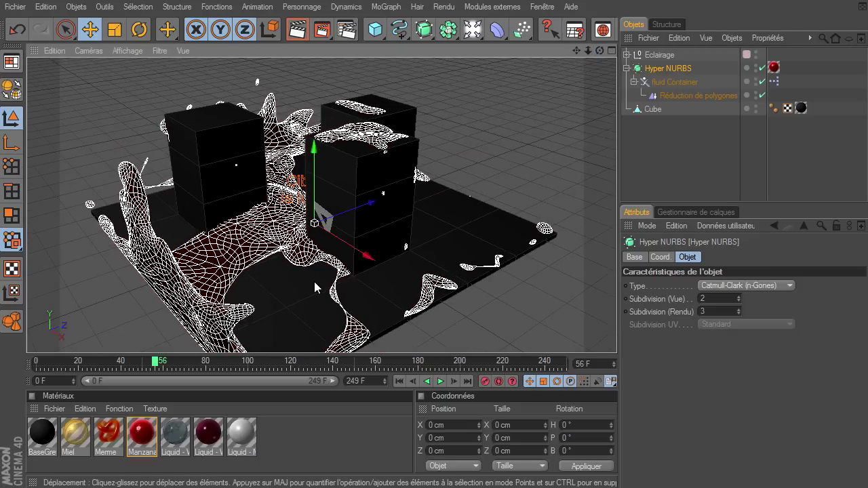
pyautogui.moveTo(601, 53); pyautogui.dragTo(617, 336)
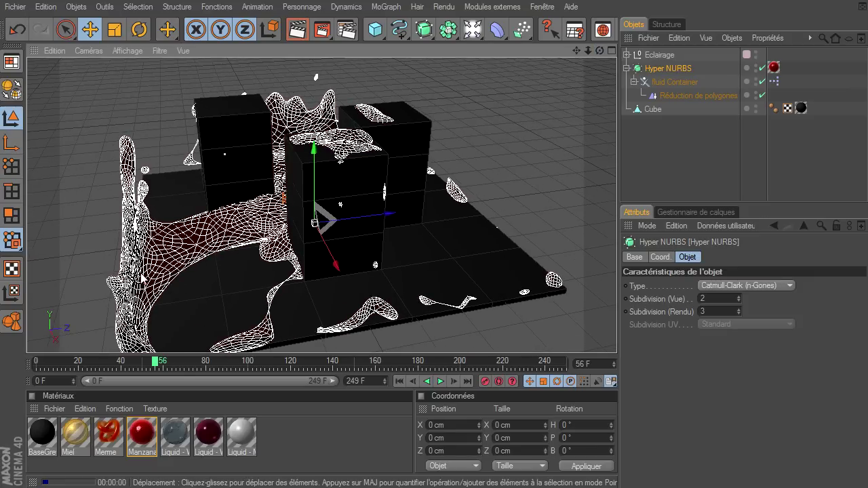
pyautogui.hotkey('ctrl', 'r')
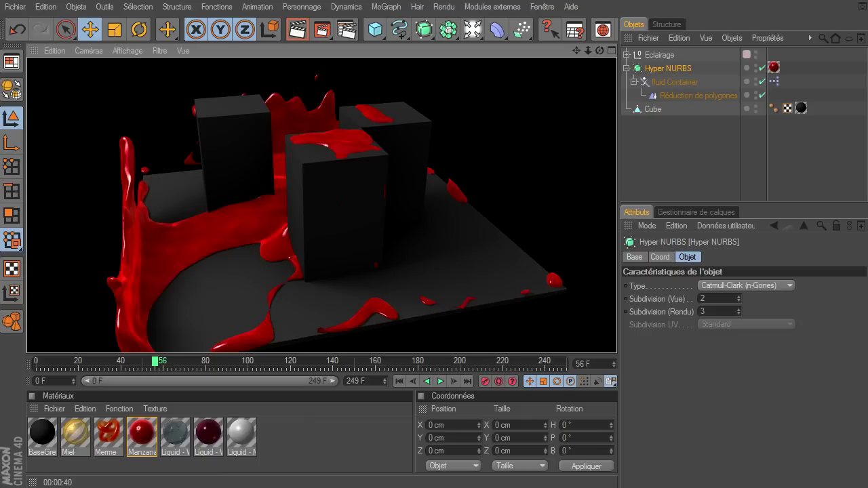
# Step: Play the fluid animation on to frame 83 and orbit to a frontal view
pyautogui.click(440, 381)
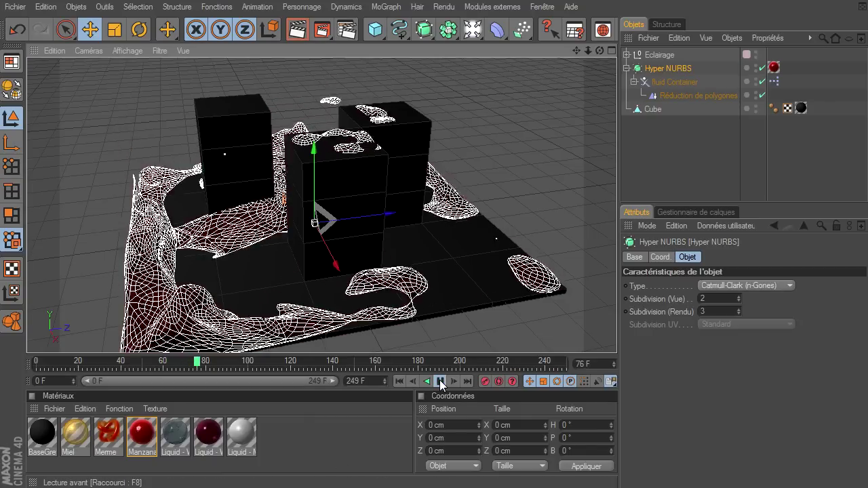
pyautogui.click(441, 381)
pyautogui.moveTo(599, 50); pyautogui.dragTo(617, 336)
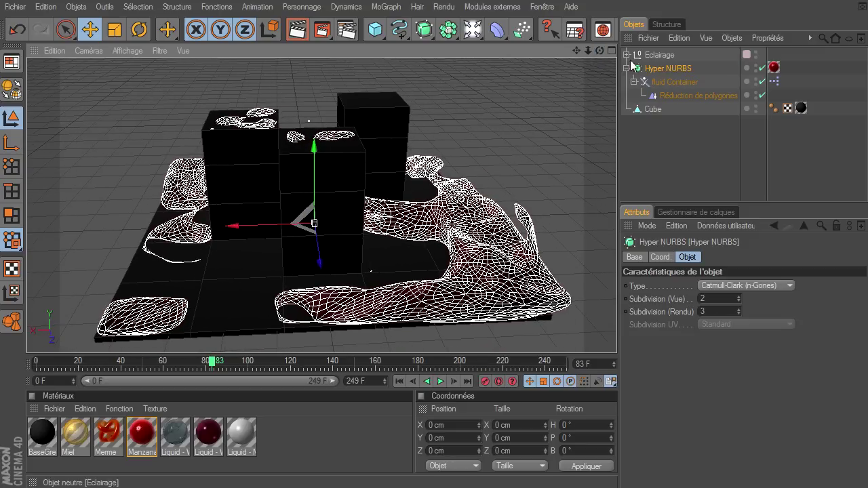
# Step: Move the fluid Container down to Y -36.921 cm, then deselect everything
pyautogui.click(657, 83)
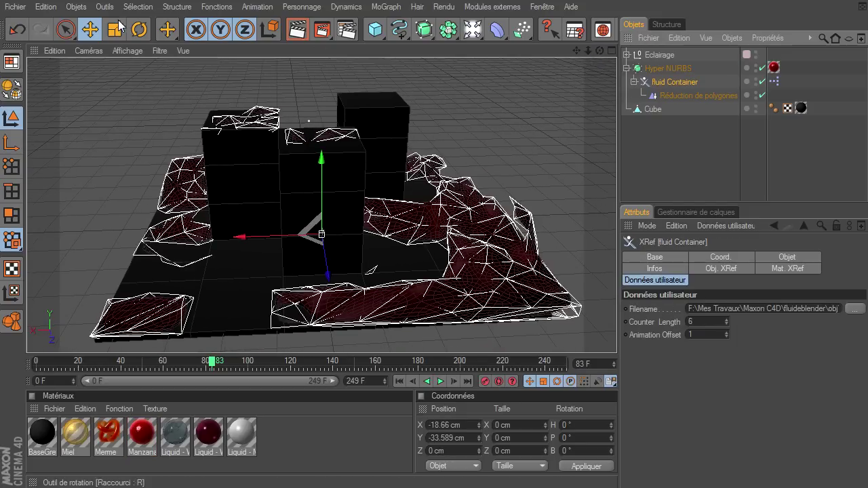
pyautogui.click(90, 30)
pyautogui.moveTo(316, 160); pyautogui.dragTo(616, 336)
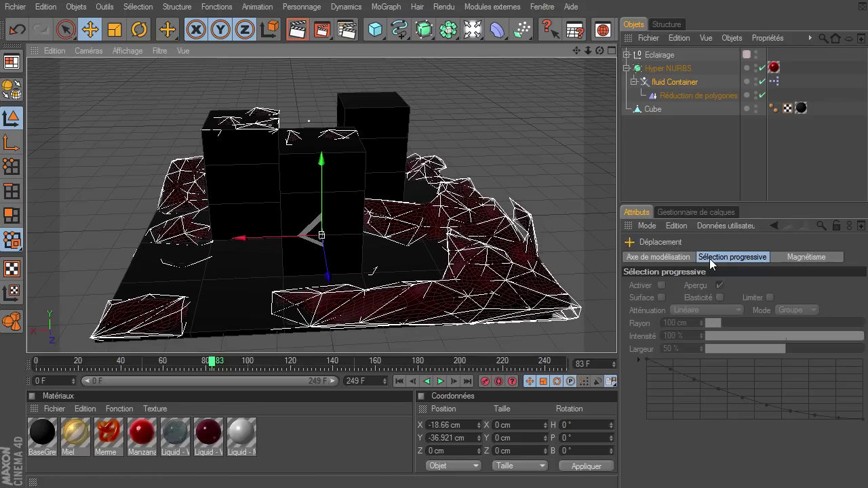
pyautogui.click(633, 144)
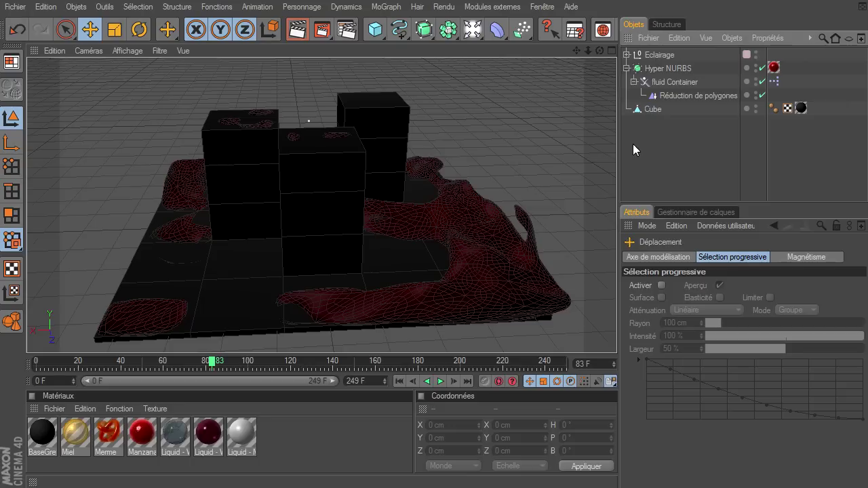